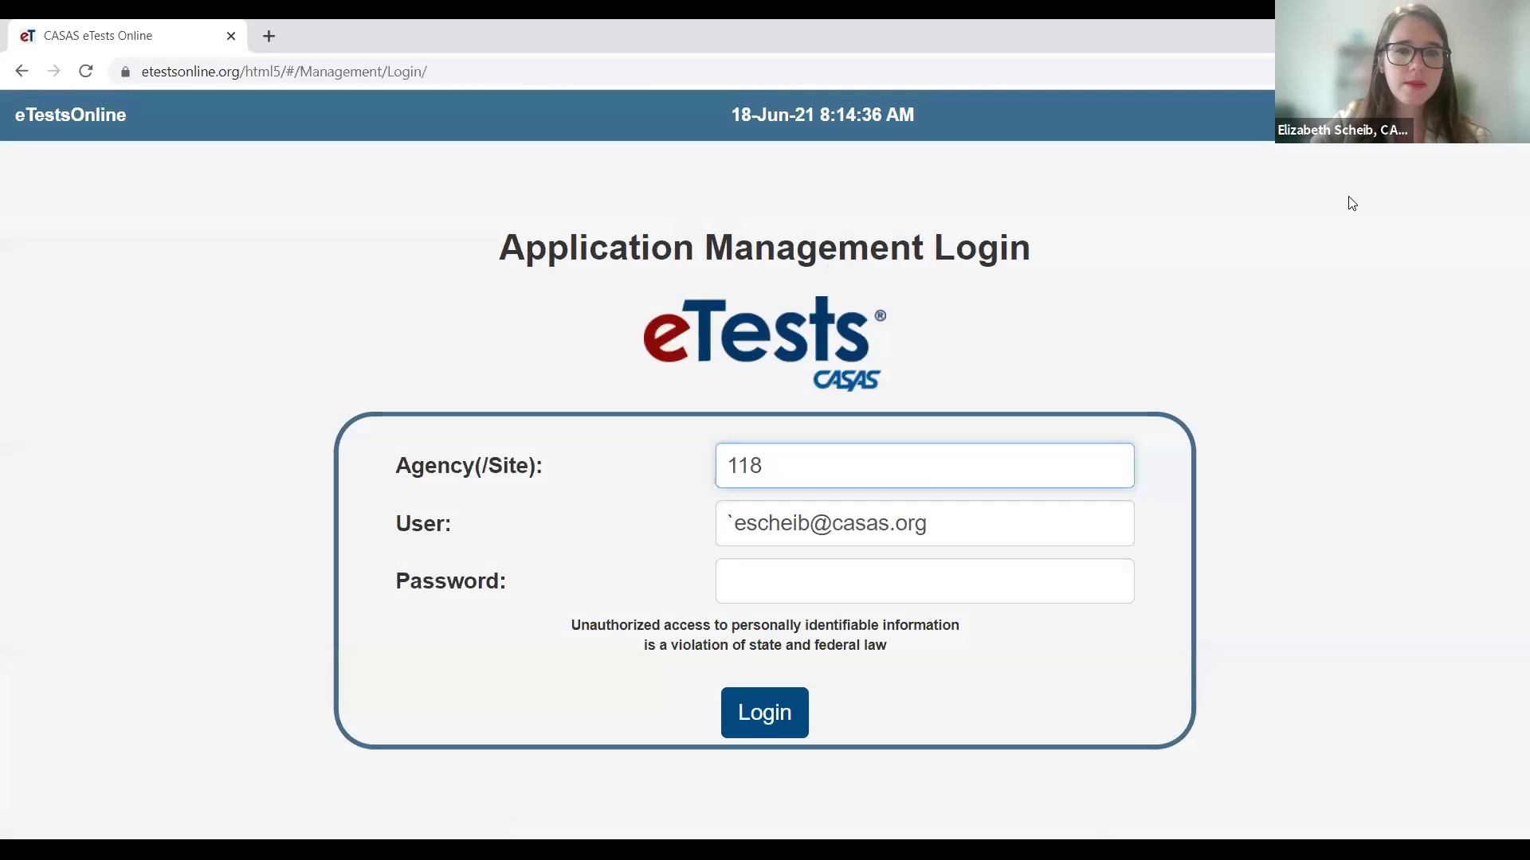
- Enter the account password and log in to agency 118's application management
{"action": "left_click", "coordinate": [863, 577]}
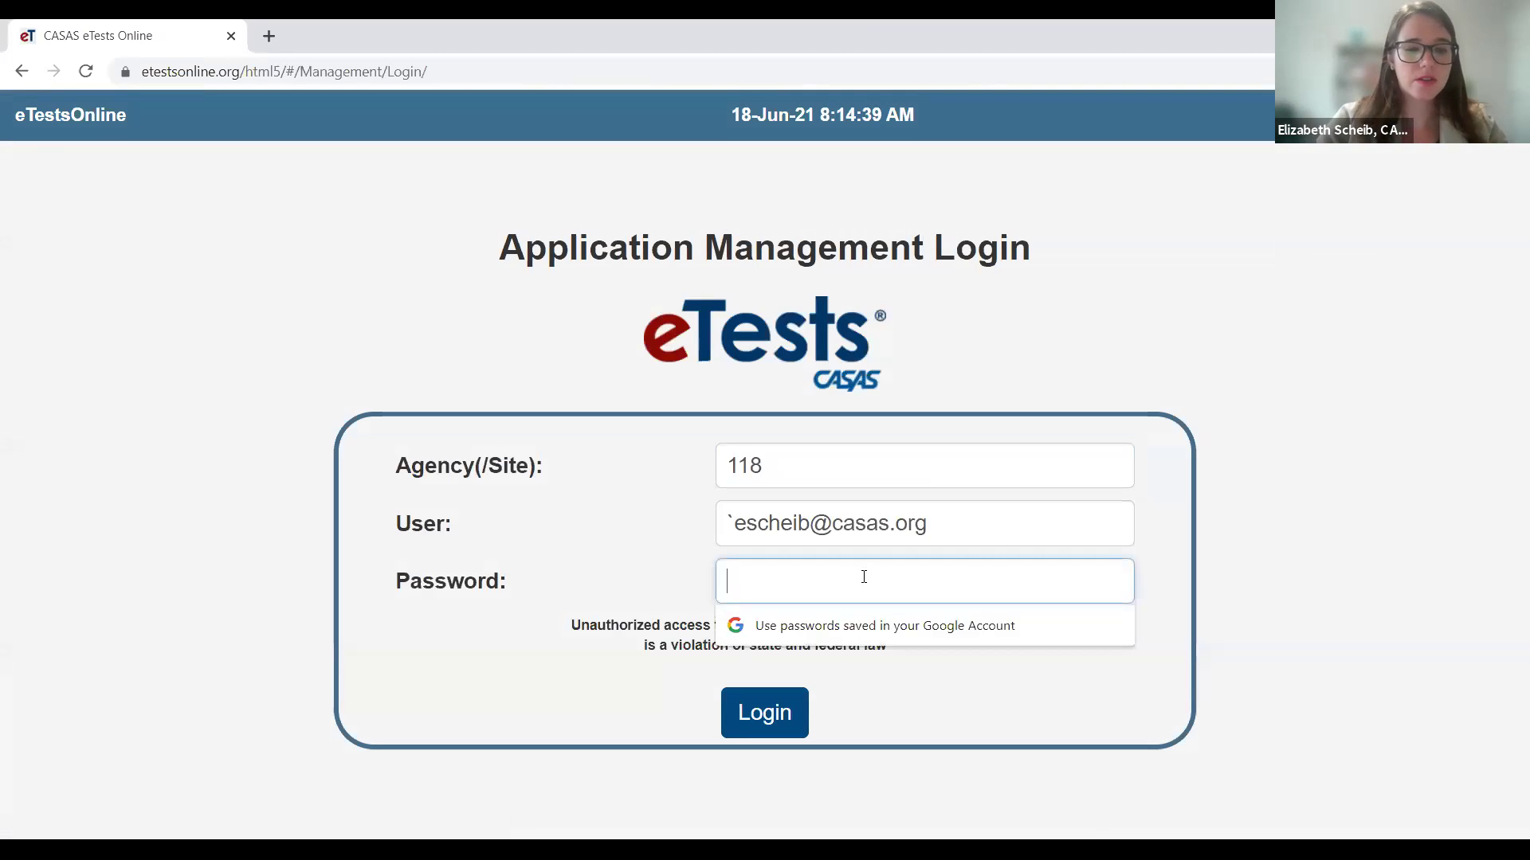
{"action": "type", "text": "••••••••••••"}
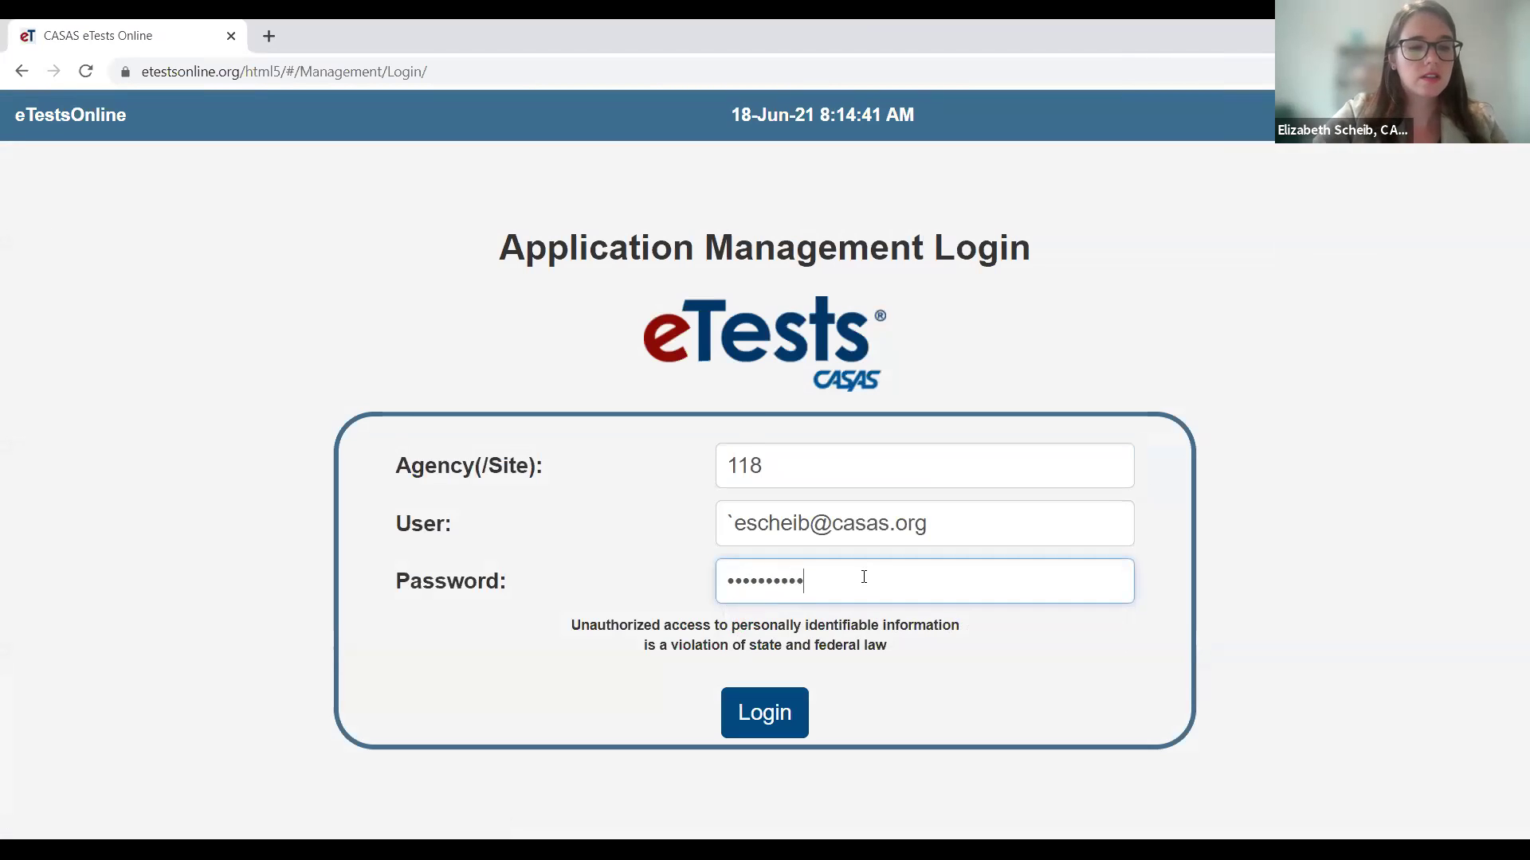
{"action": "left_click", "coordinate": [751, 717]}
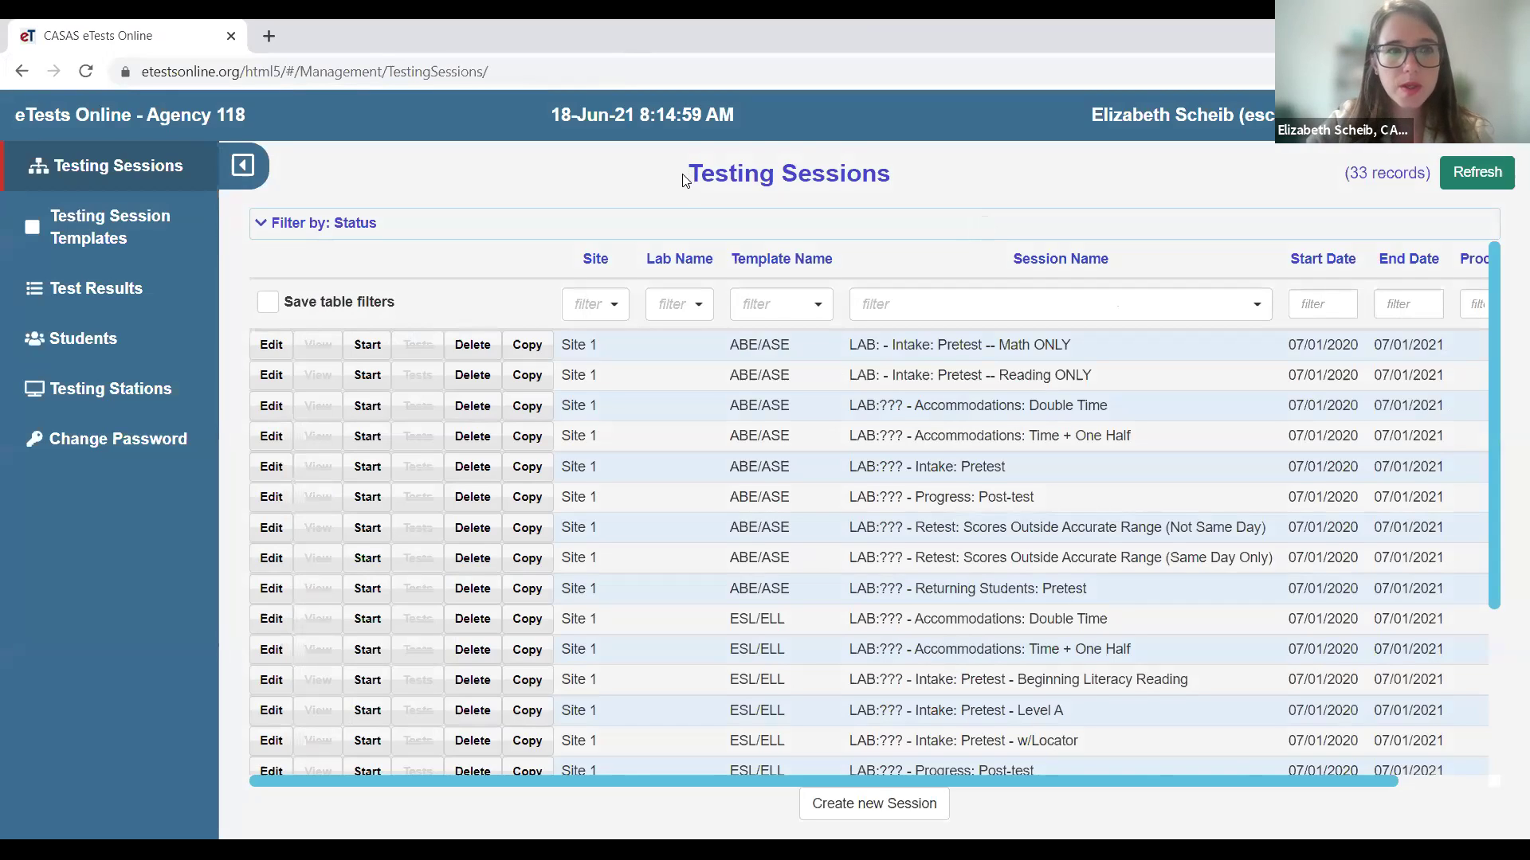
- Leave the first session's editor without saving and go to Testing Session Templates
{"action": "left_click", "coordinate": [272, 346]}
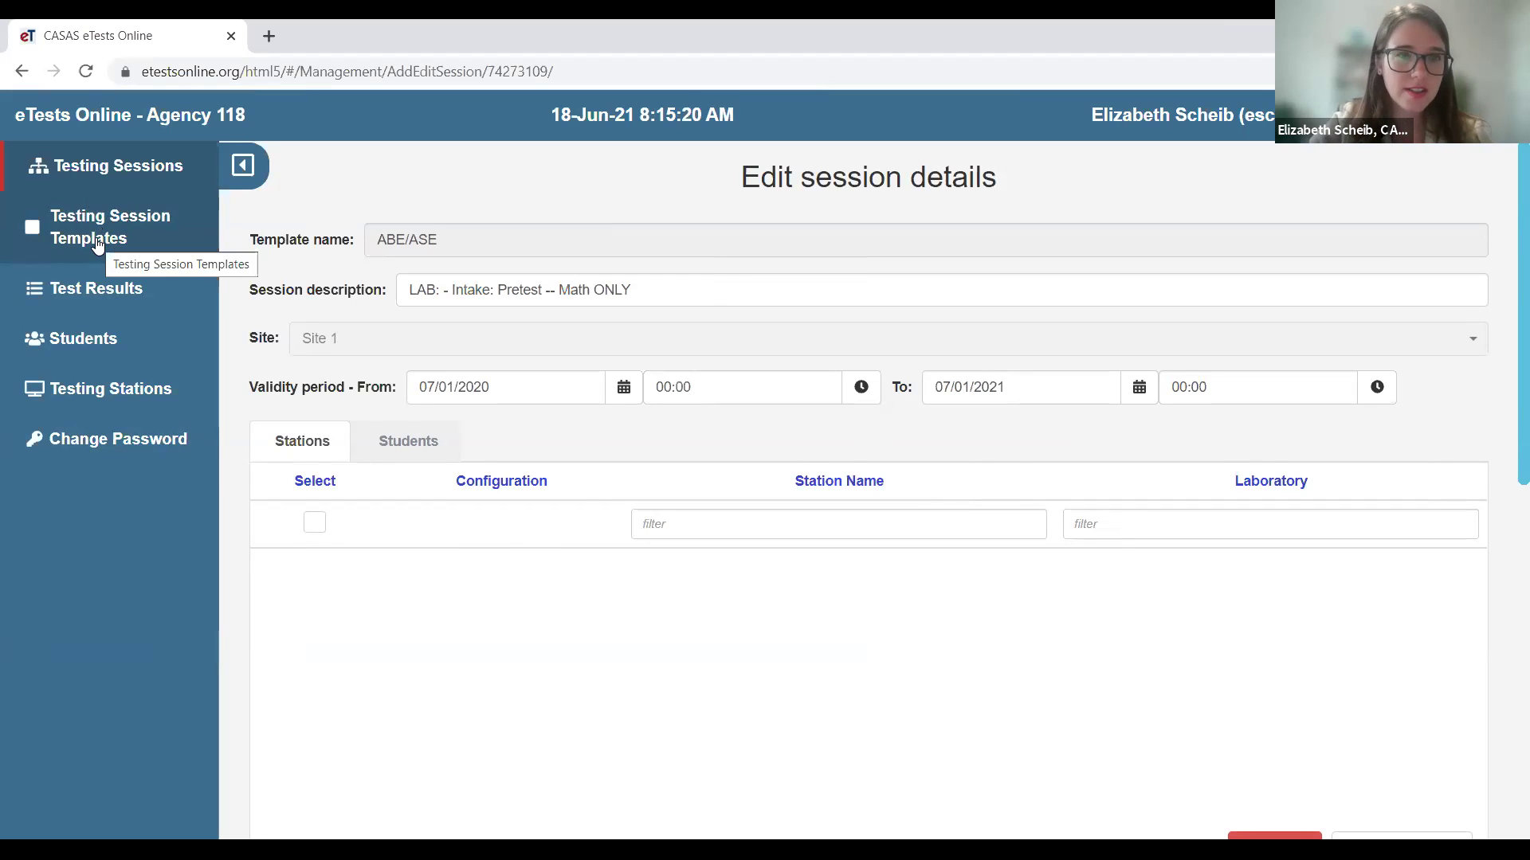
{"action": "left_click", "coordinate": [97, 244]}
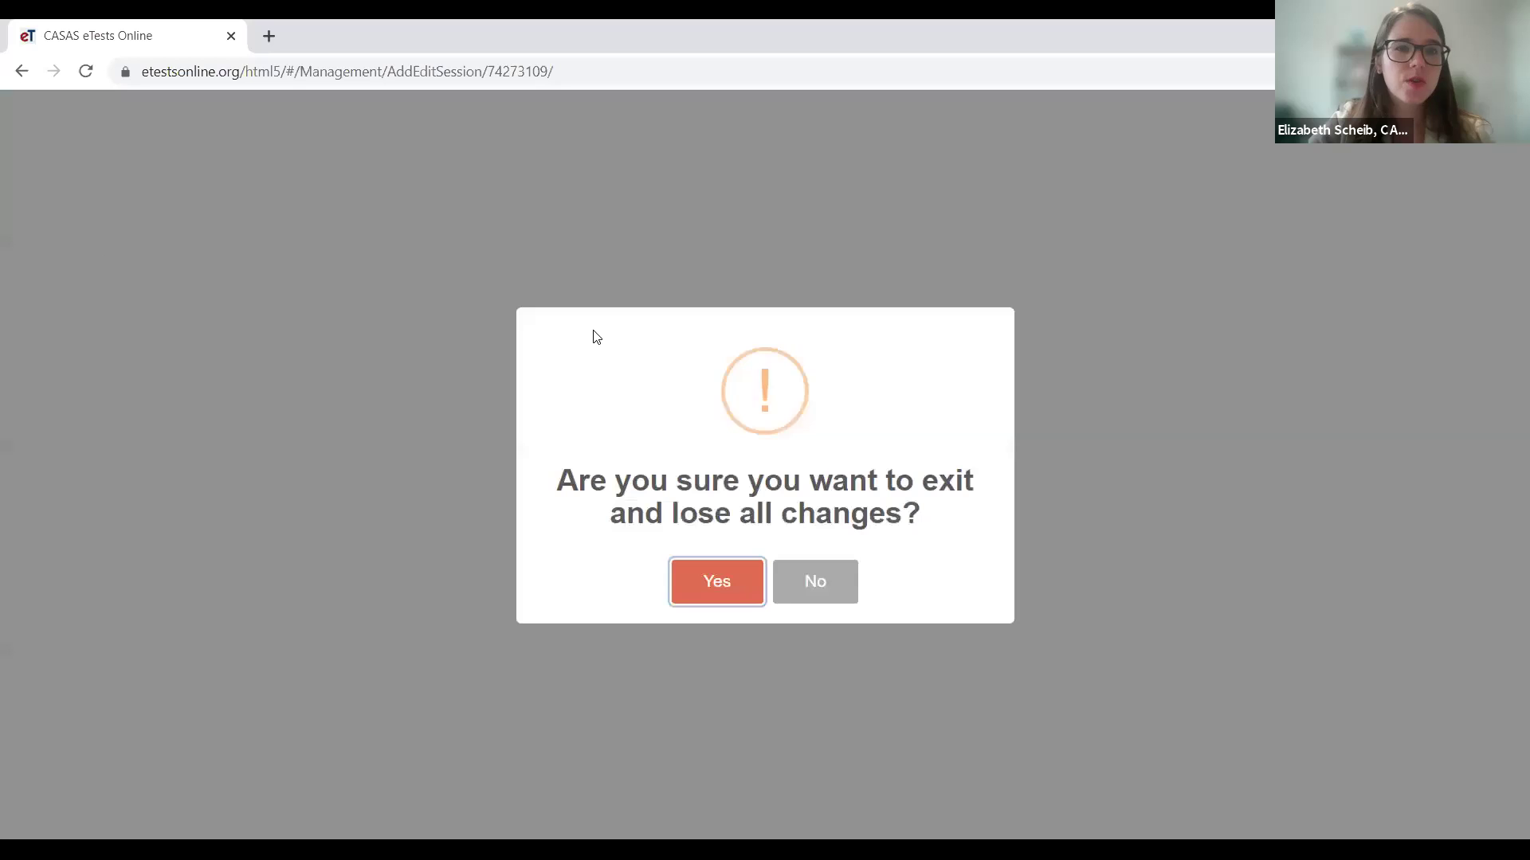
{"action": "triple_click", "coordinate": [957, 553]}
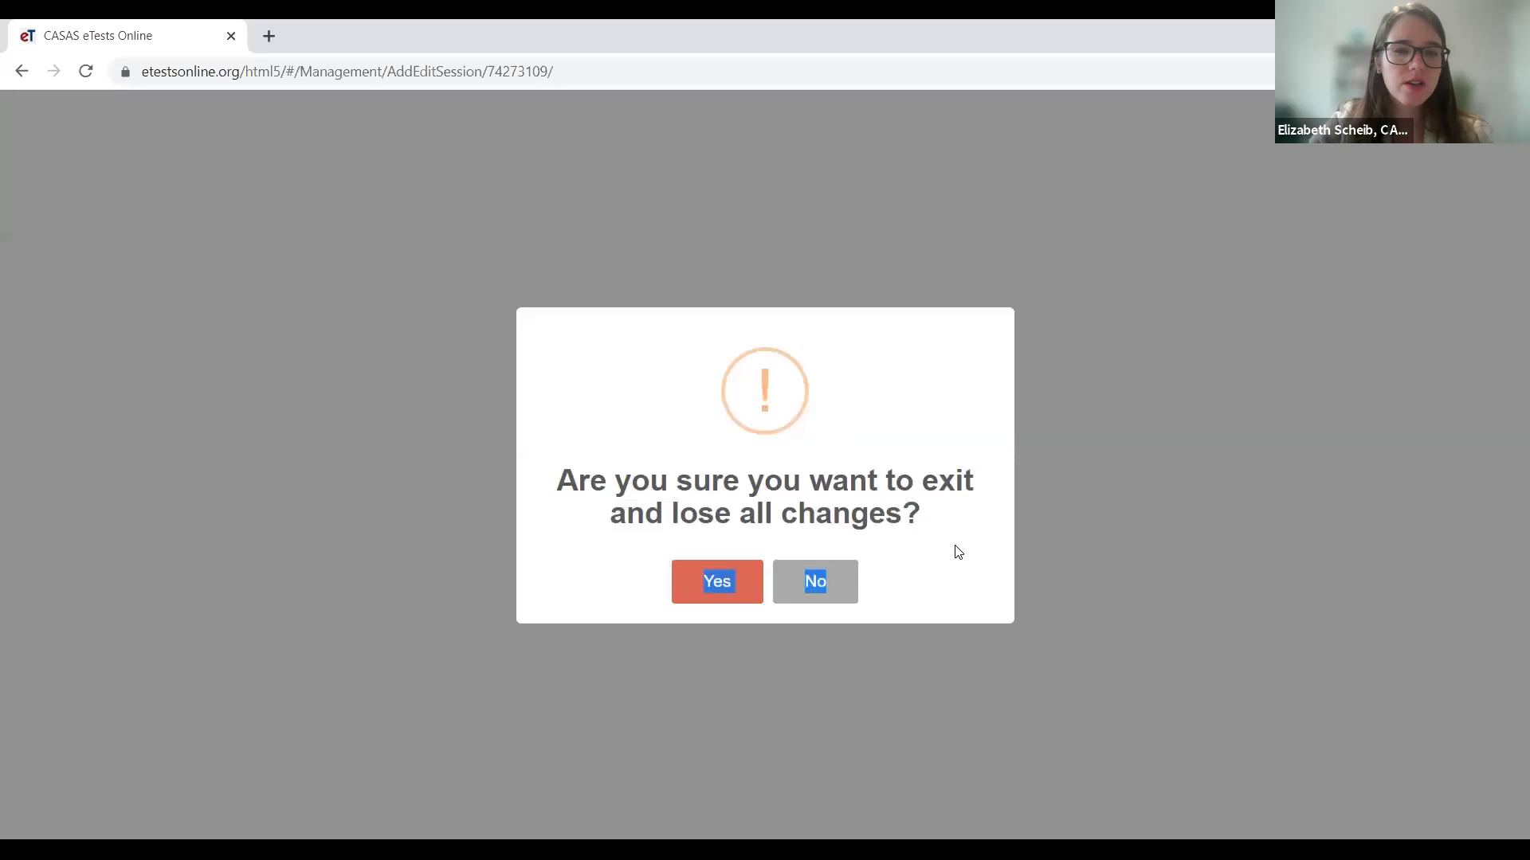
{"action": "left_click", "coordinate": [958, 553]}
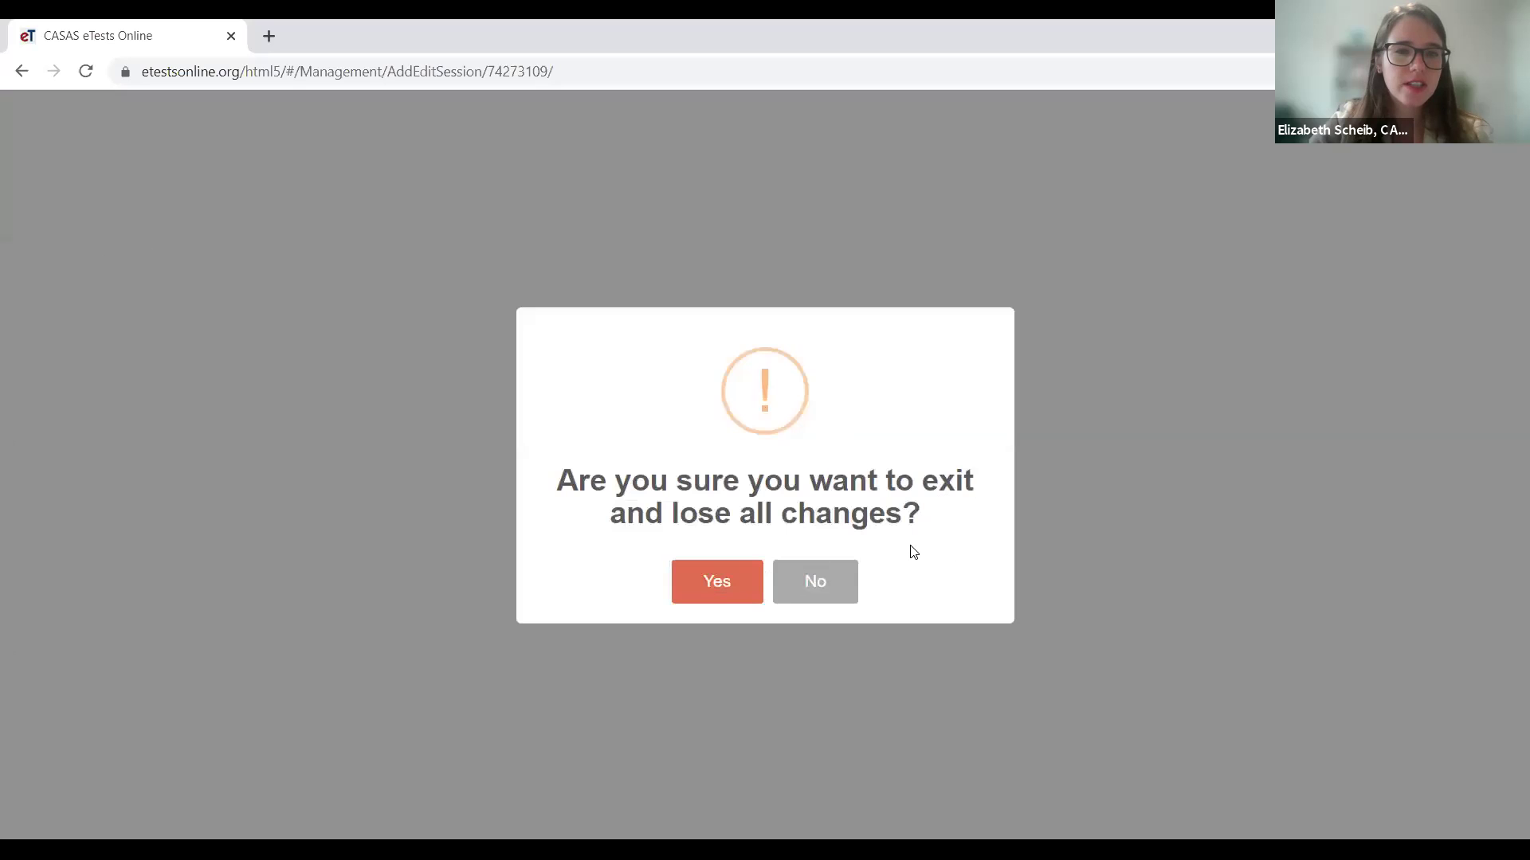
{"action": "left_click", "coordinate": [816, 592]}
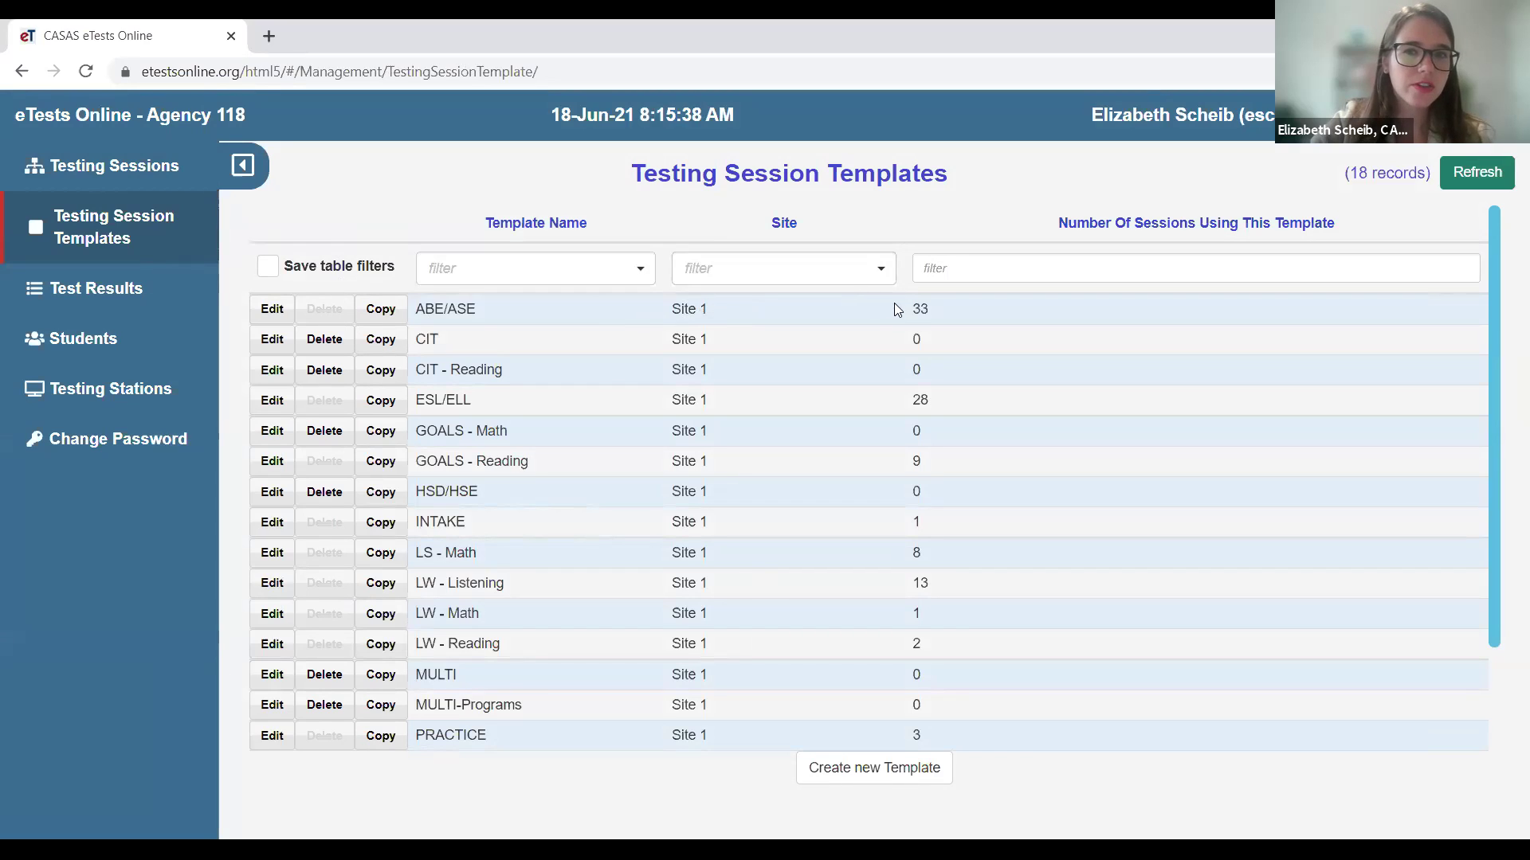
- Edit the ABE/ASE template, used by 33 sessions, and show its Options settings
{"action": "left_click_drag", "start_coordinate": [917, 308], "coordinate": [912, 307]}
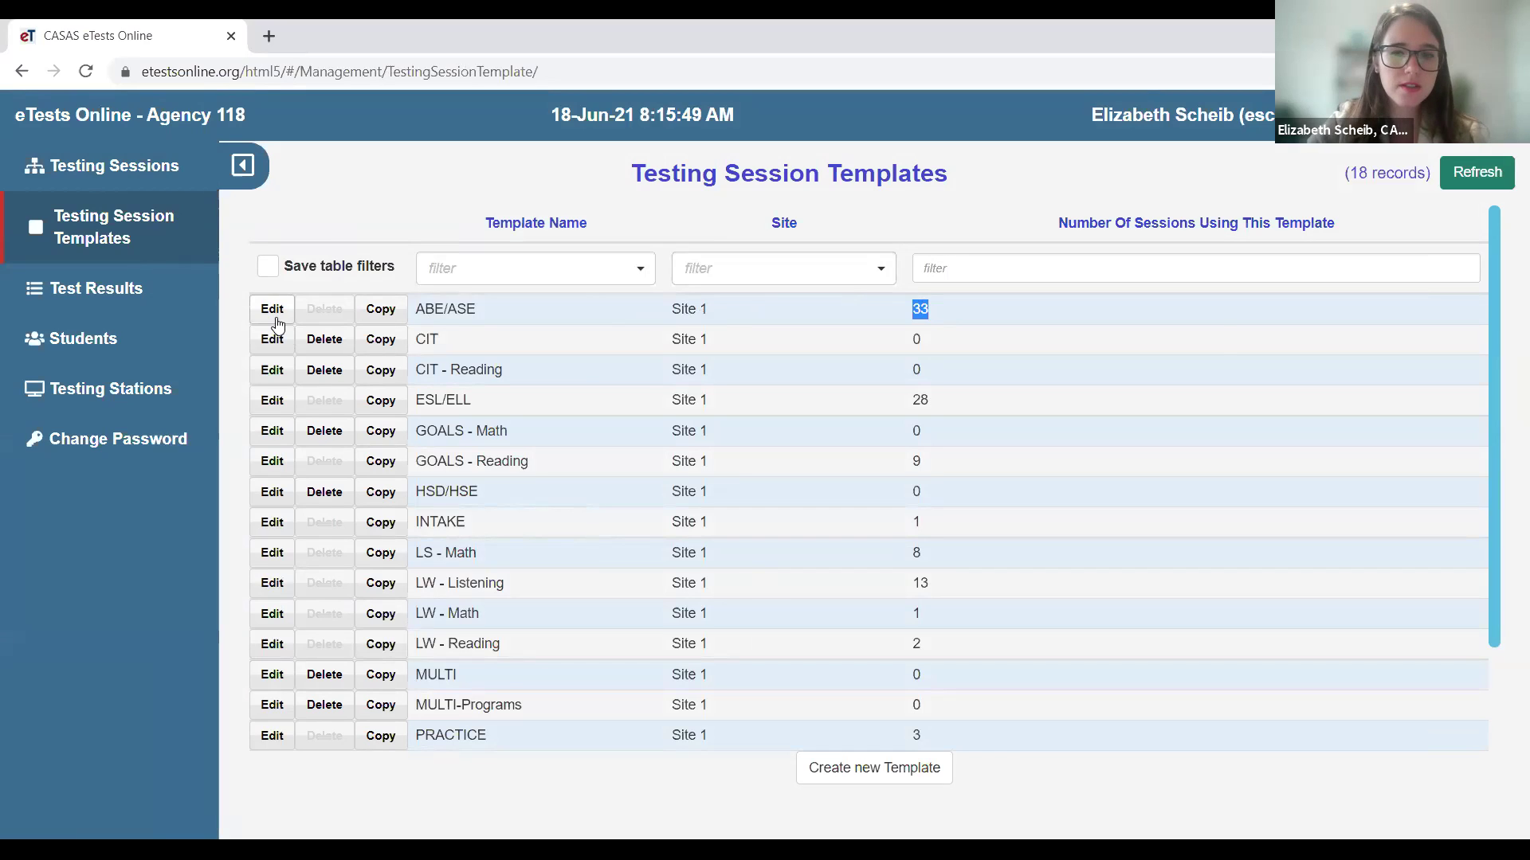
{"action": "left_click", "coordinate": [276, 317]}
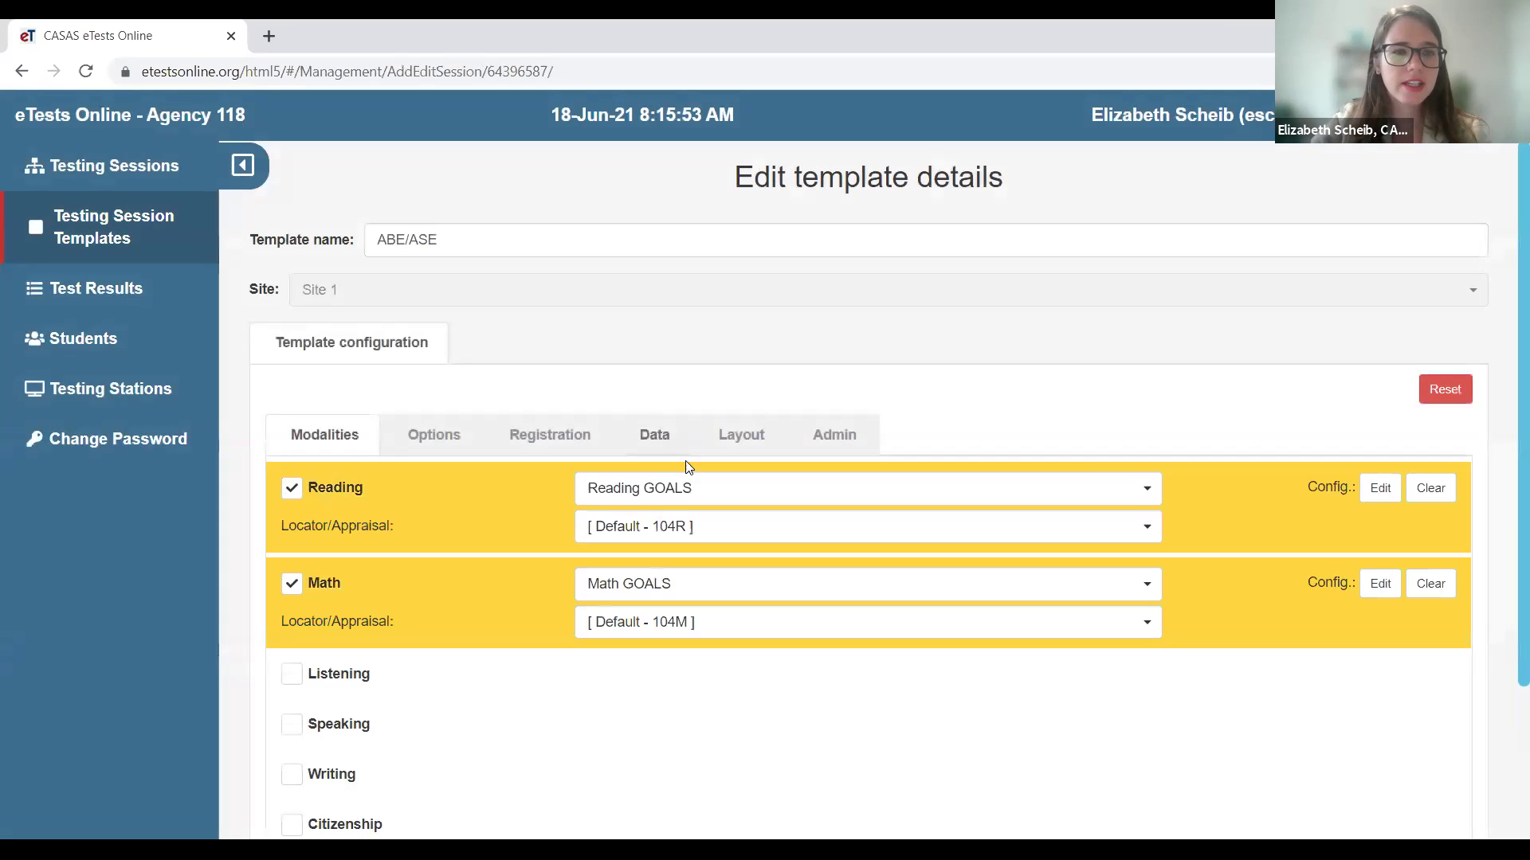
{"action": "scroll", "coordinate": [897, 424], "scroll_direction": "down", "scroll_amount": 3}
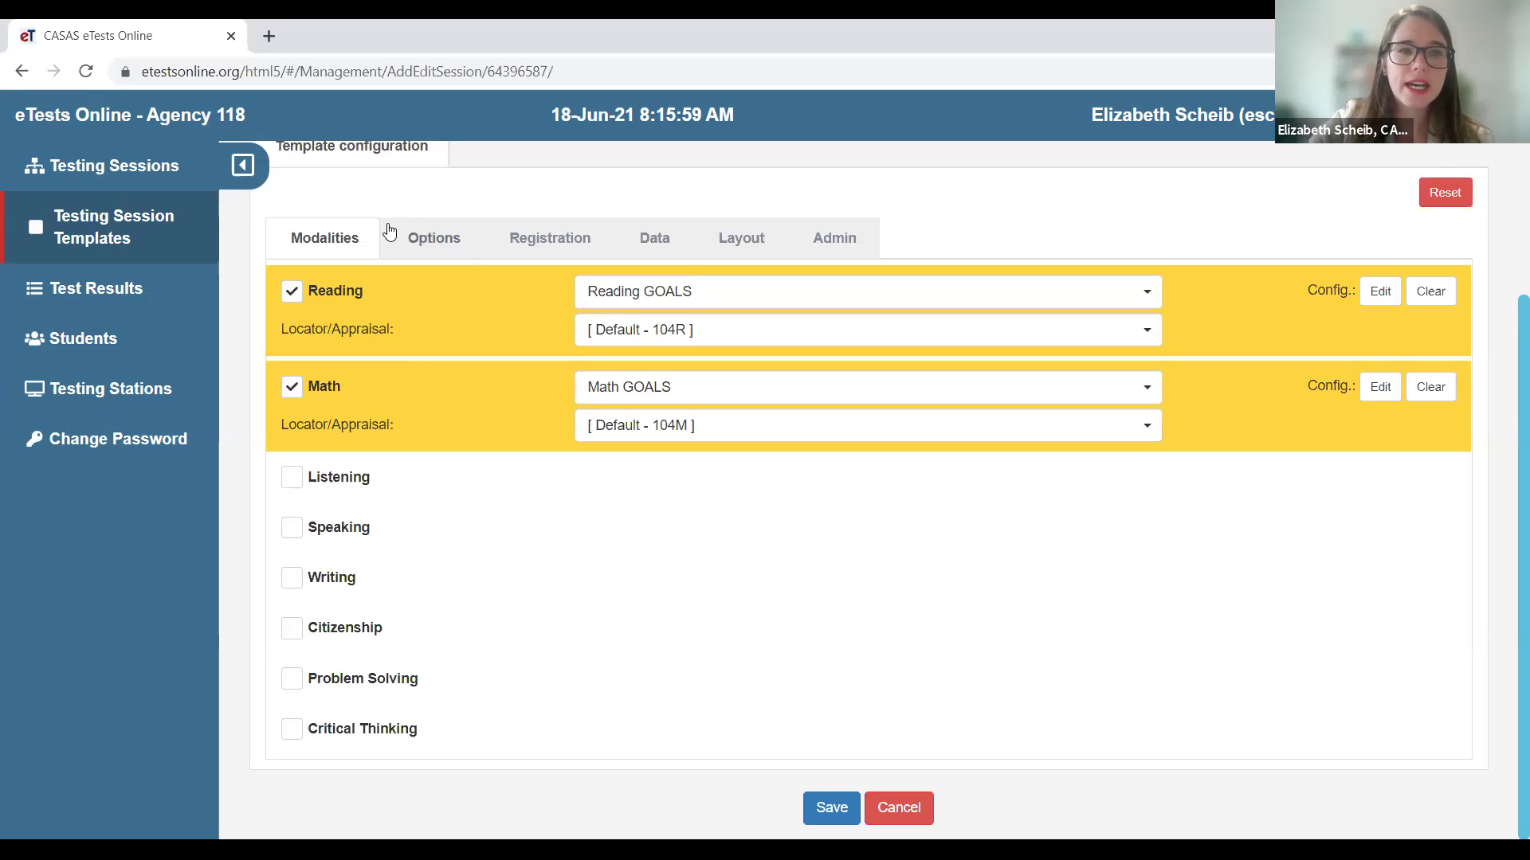
{"action": "left_click", "coordinate": [445, 252]}
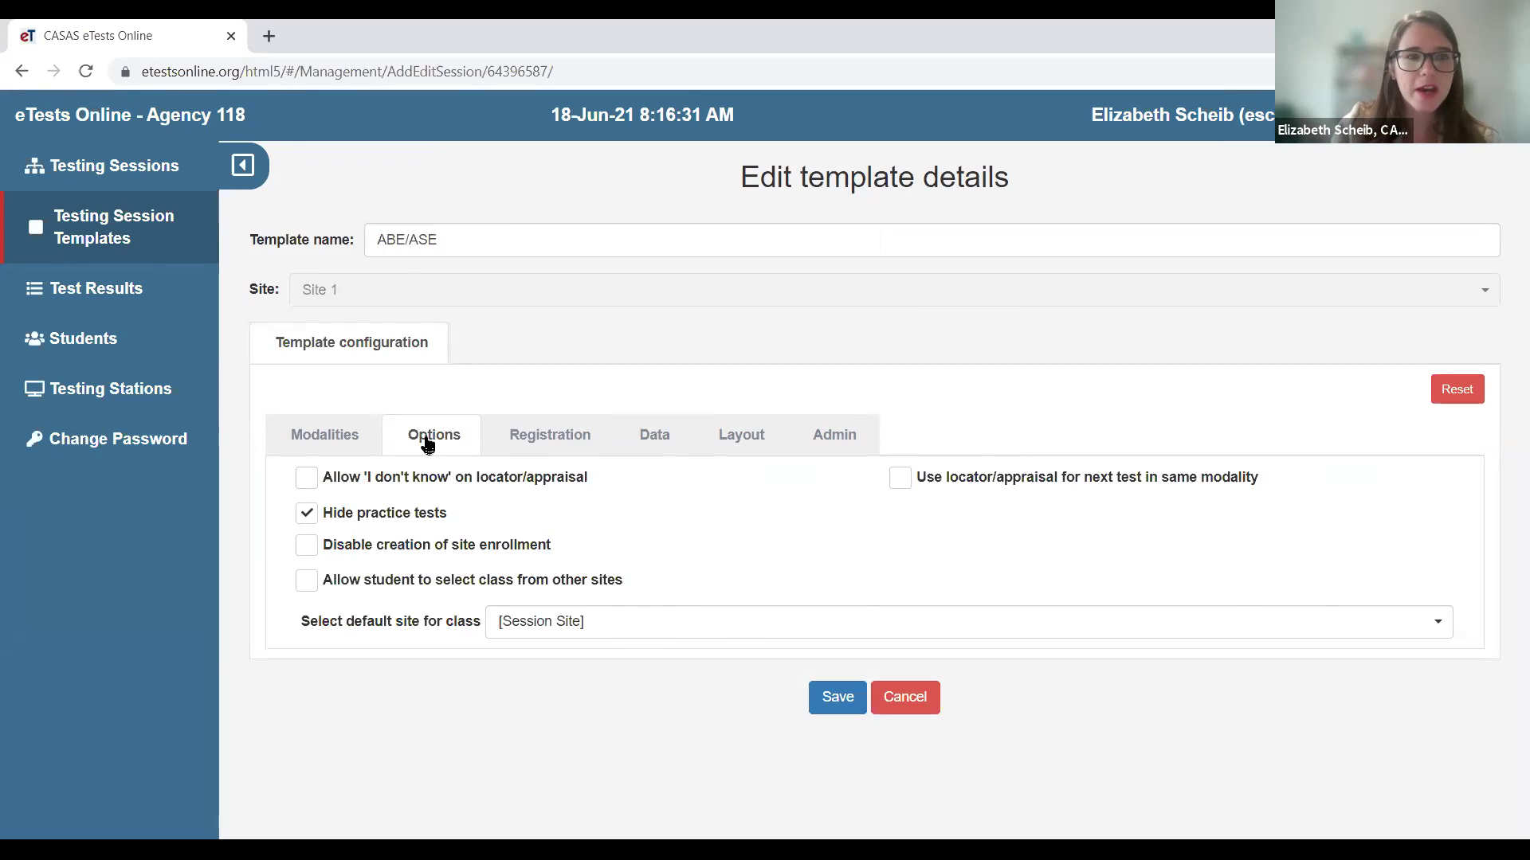
- Show the ABE/ASE template's Registration settings, then its Data screen settings
{"action": "left_click", "coordinate": [573, 440]}
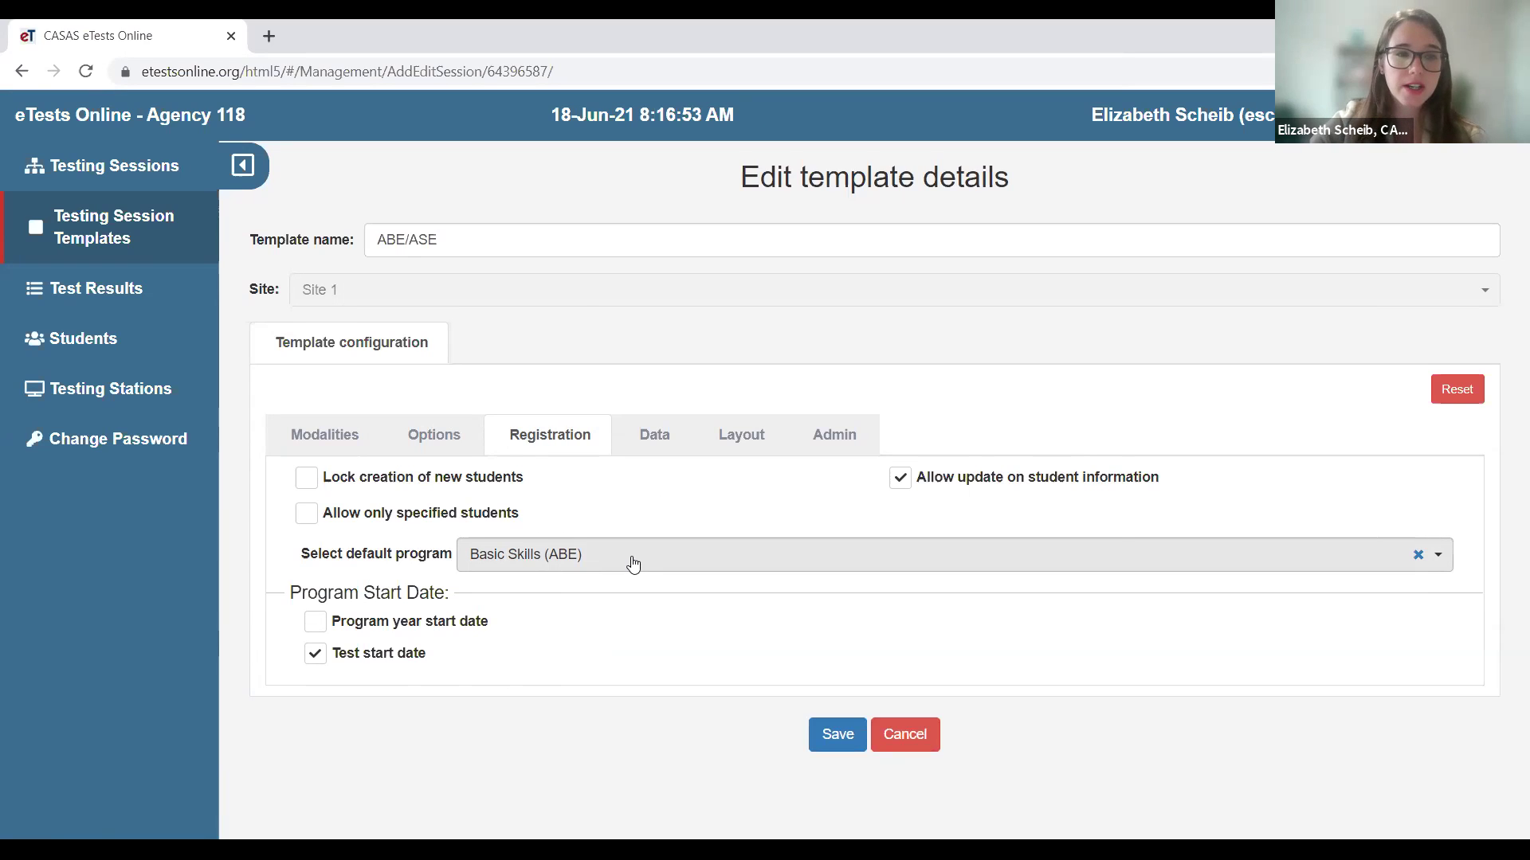
{"action": "left_click", "coordinate": [661, 443]}
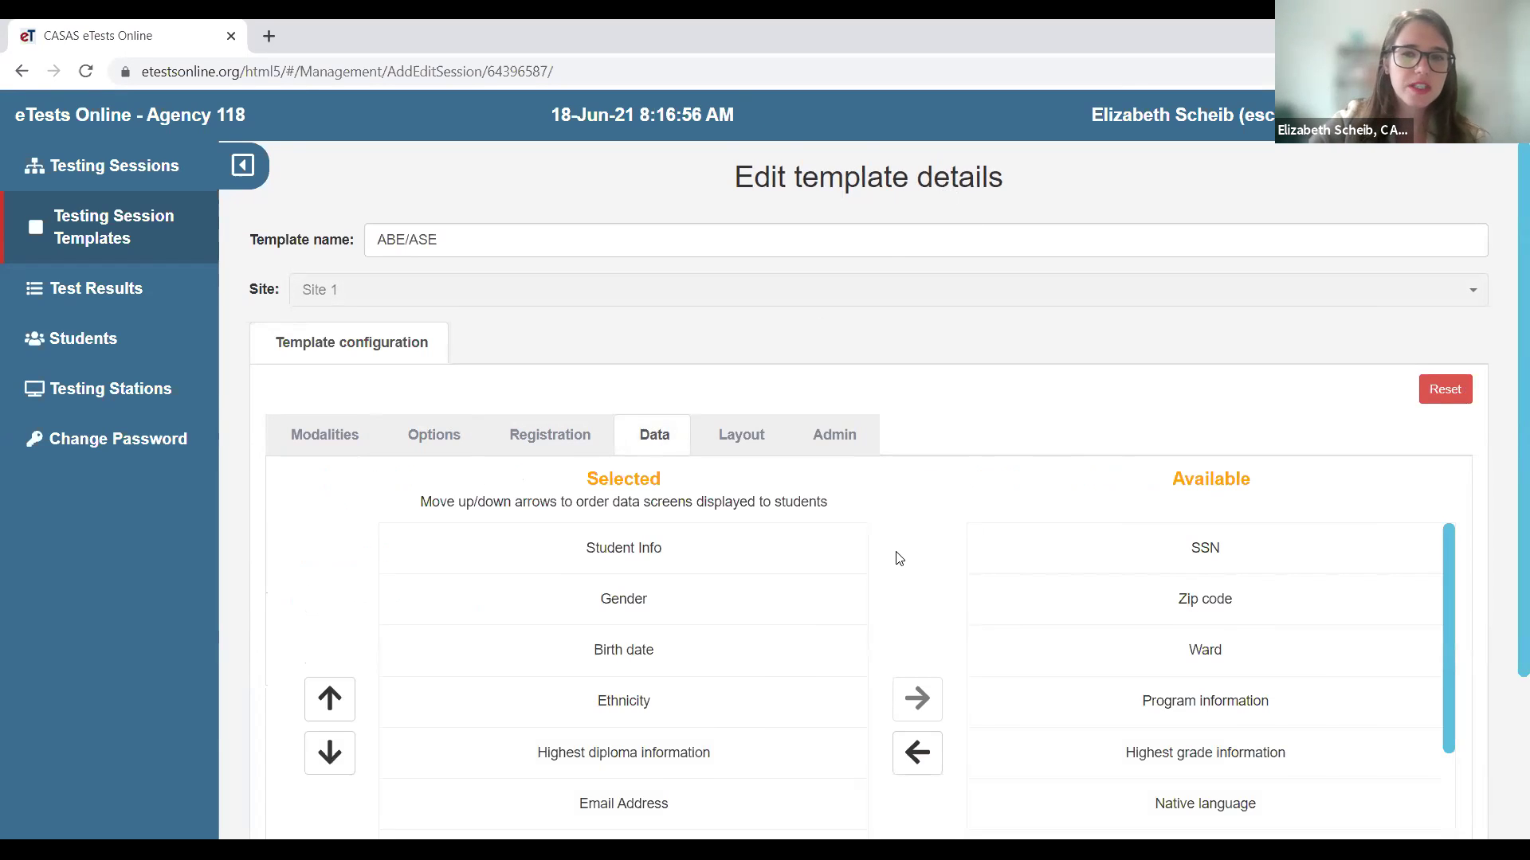
- Move Birth date above Gender, leaving Email Address below Ethnicity
{"action": "scroll", "coordinate": [899, 557], "scroll_direction": "down", "scroll_amount": 3}
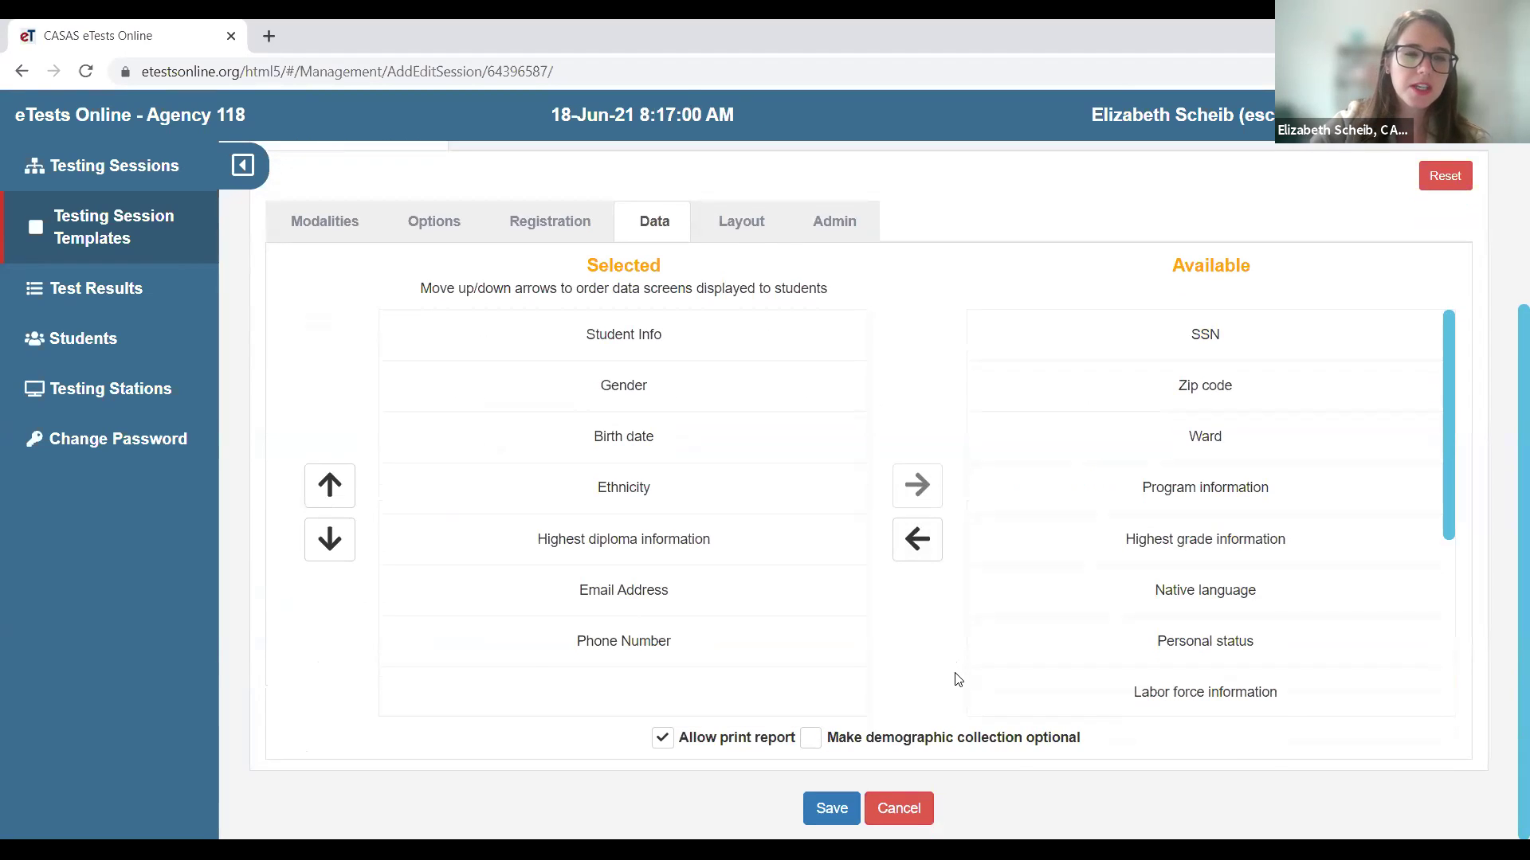
{"action": "left_click", "coordinate": [650, 360]}
{"action": "left_click", "coordinate": [653, 389]}
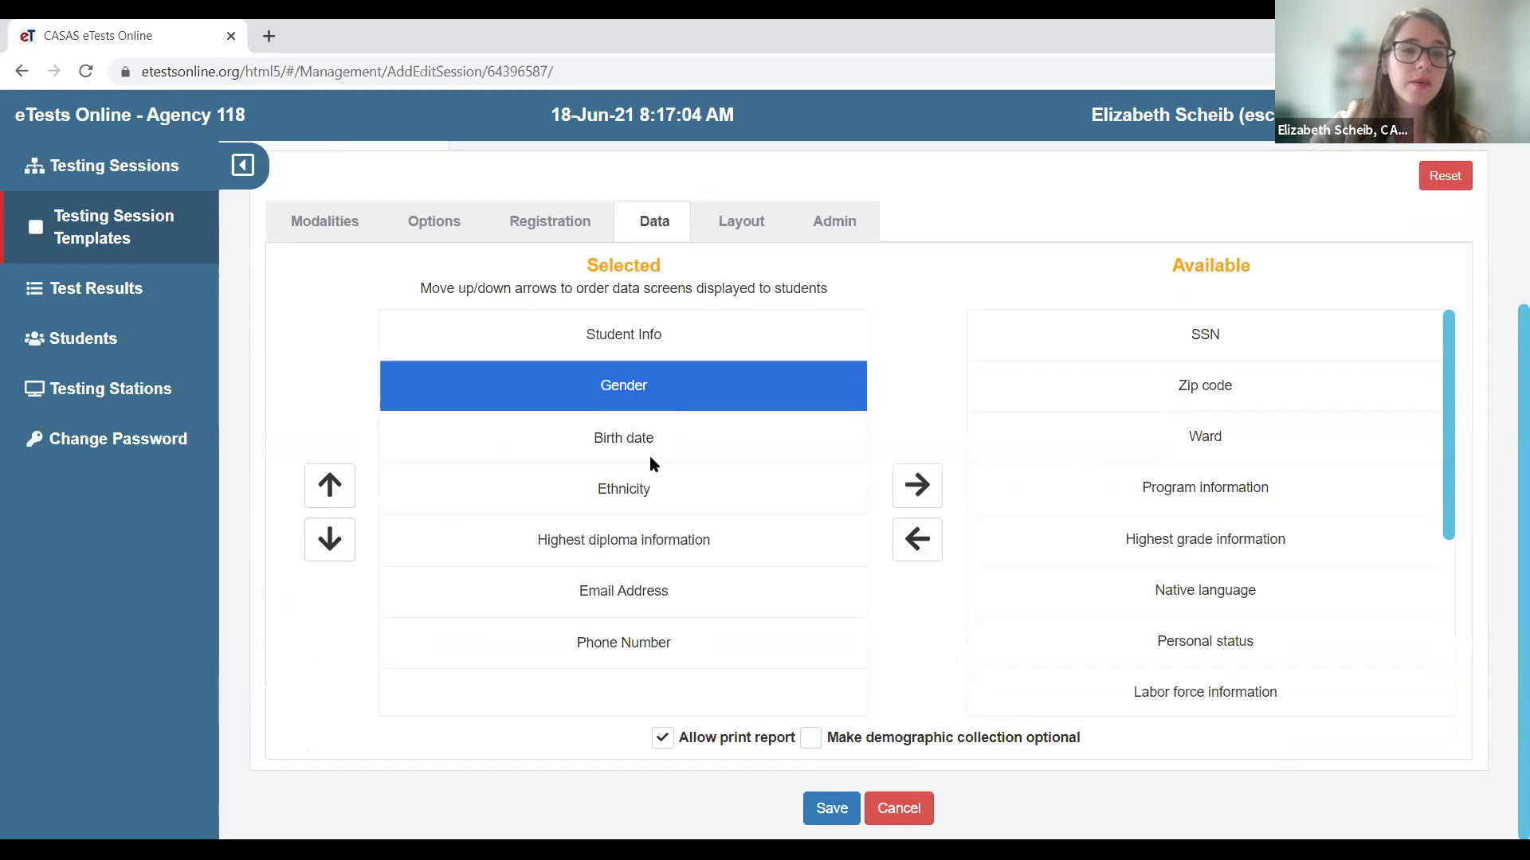
{"action": "left_click", "coordinate": [640, 438]}
{"action": "left_click", "coordinate": [341, 497]}
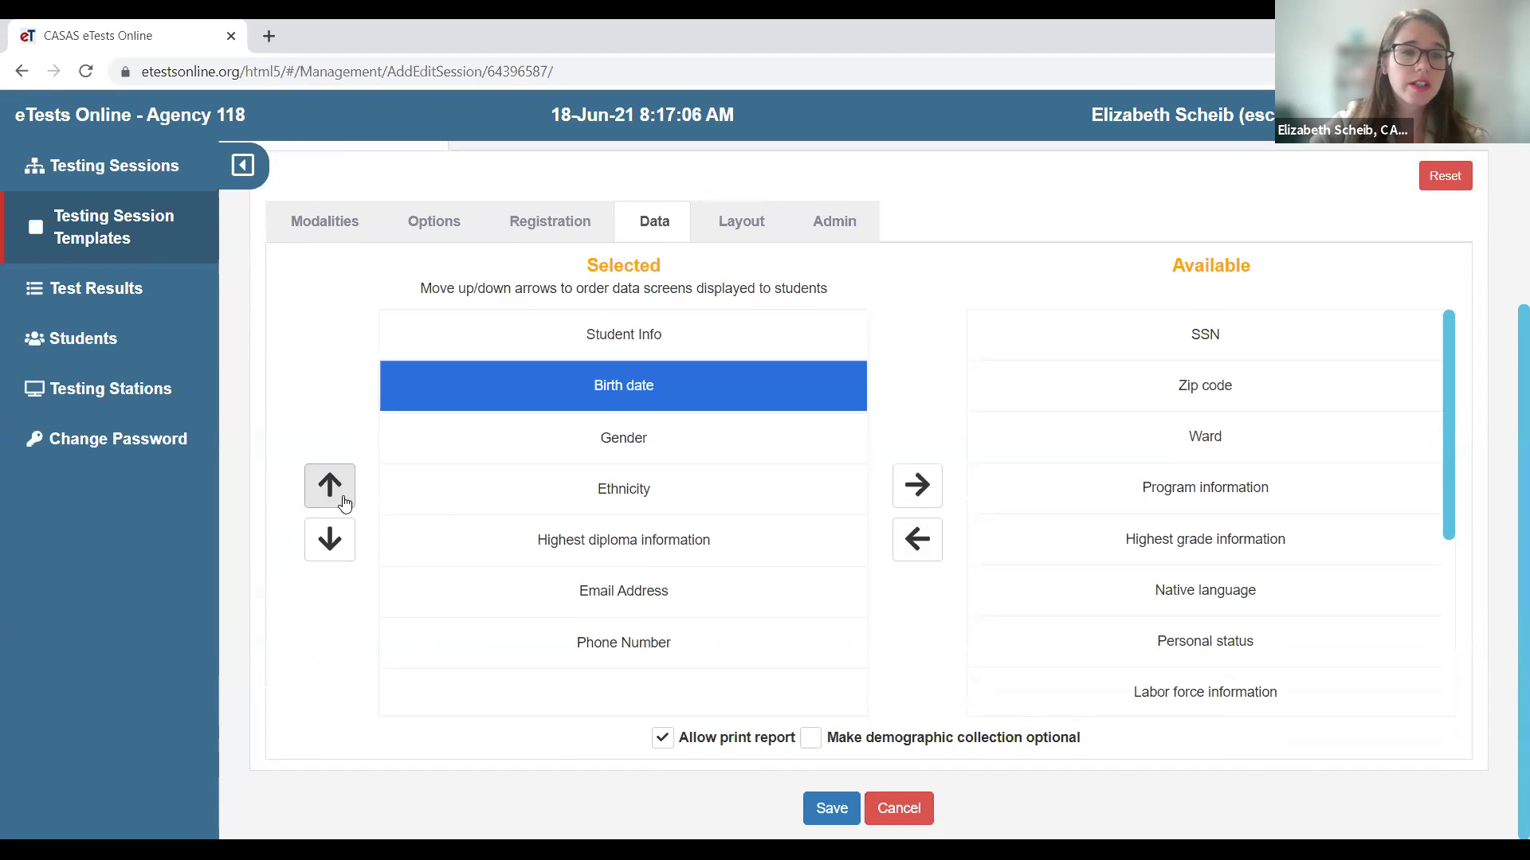
{"action": "left_click", "coordinate": [685, 637]}
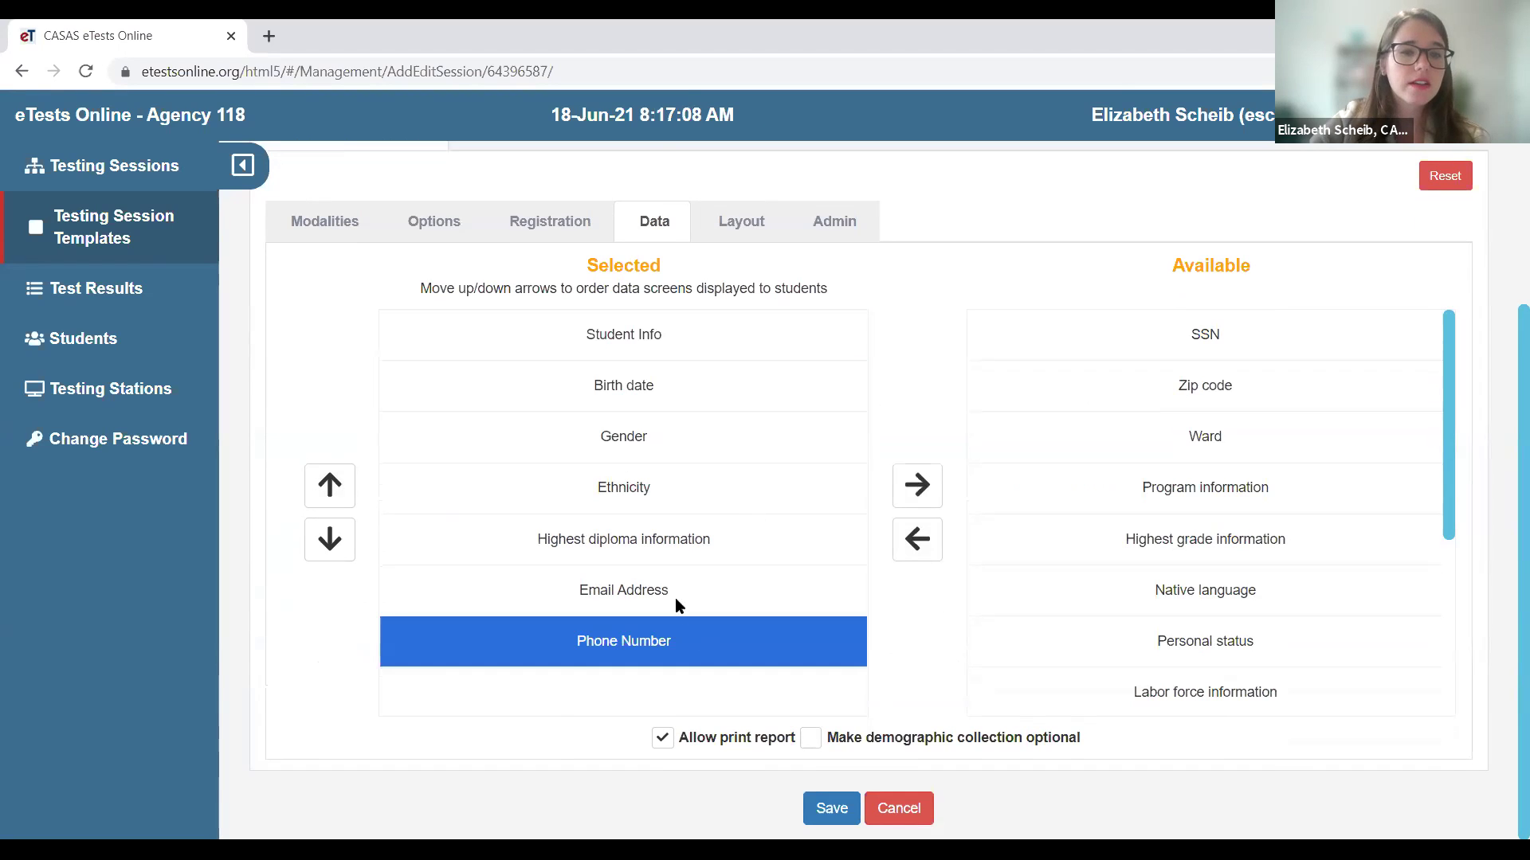
{"action": "left_click", "coordinate": [675, 605]}
{"action": "double_click", "coordinate": [341, 511]}
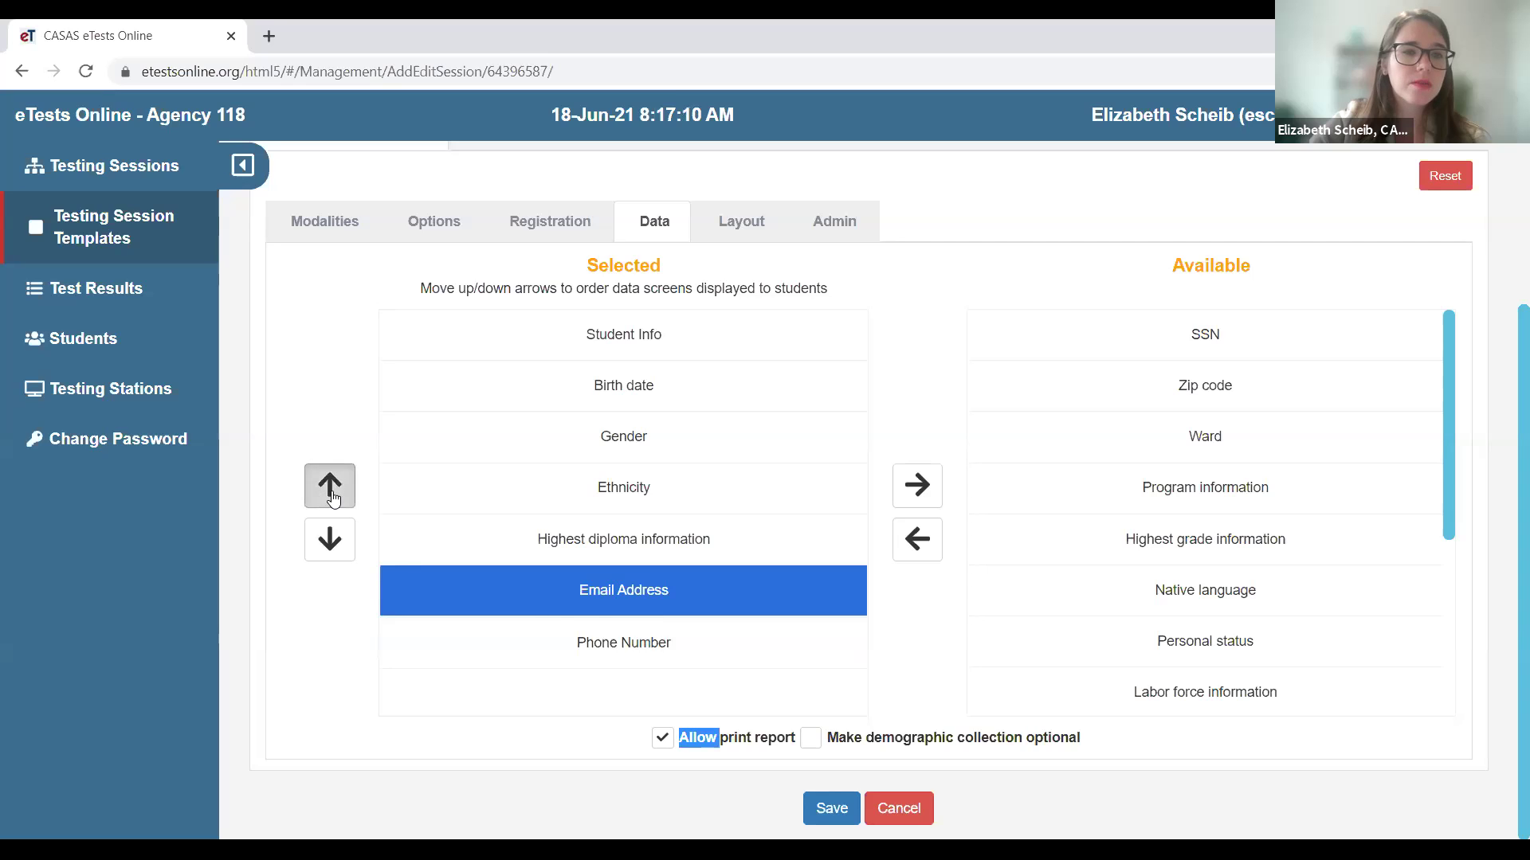
{"action": "double_click", "coordinate": [332, 497]}
{"action": "left_click", "coordinate": [328, 549]}
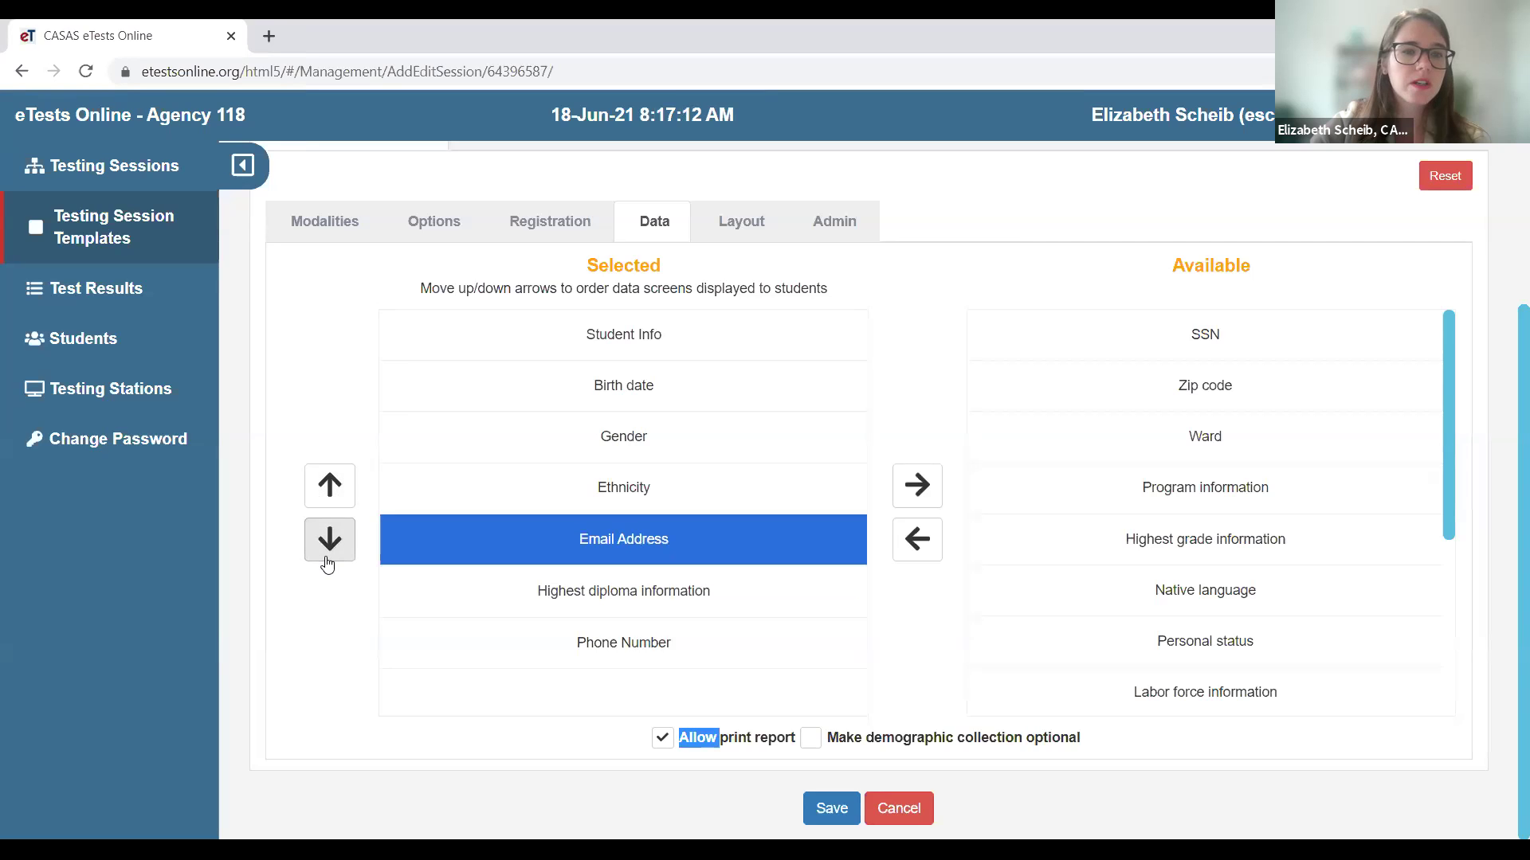
- Remove Highest diploma information and add Zip code at the end of the chosen screens
{"action": "left_click", "coordinate": [713, 595]}
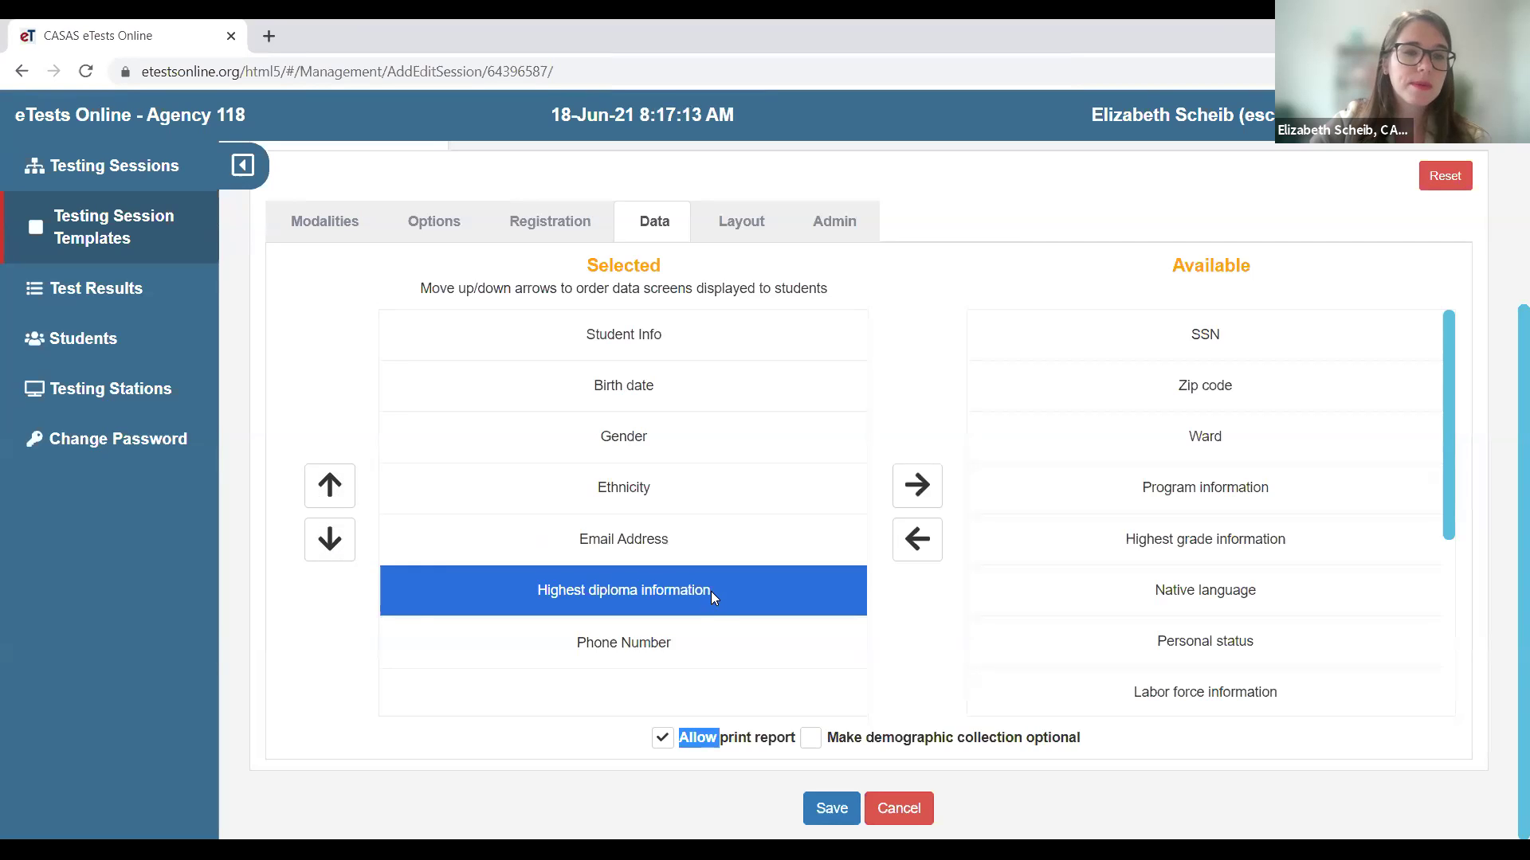
{"action": "left_click", "coordinate": [920, 482]}
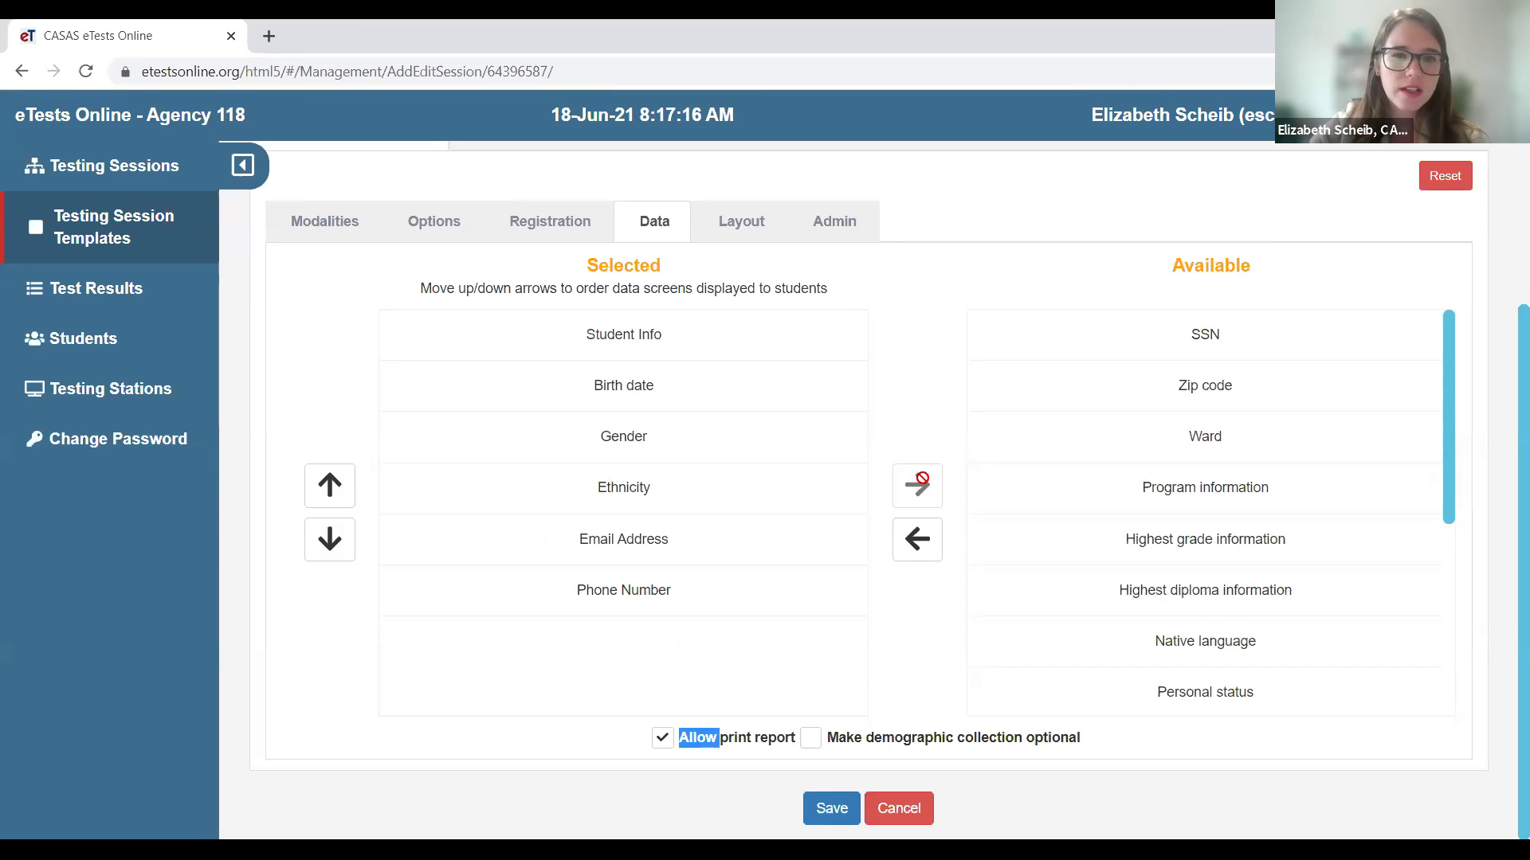
{"action": "left_click", "coordinate": [1213, 388]}
{"action": "left_click", "coordinate": [939, 539]}
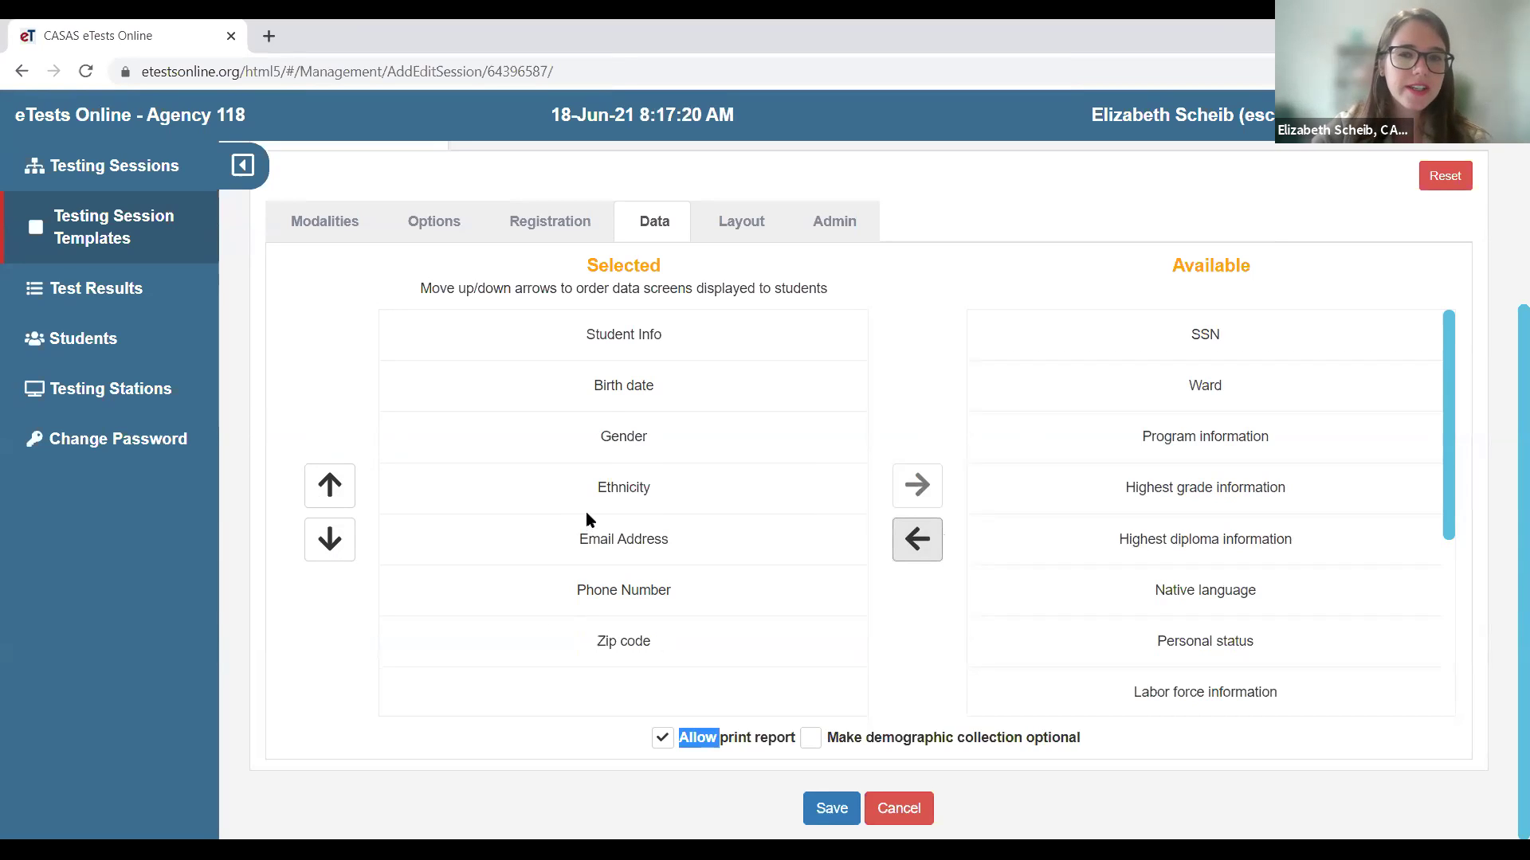
{"action": "left_click", "coordinate": [1213, 599]}
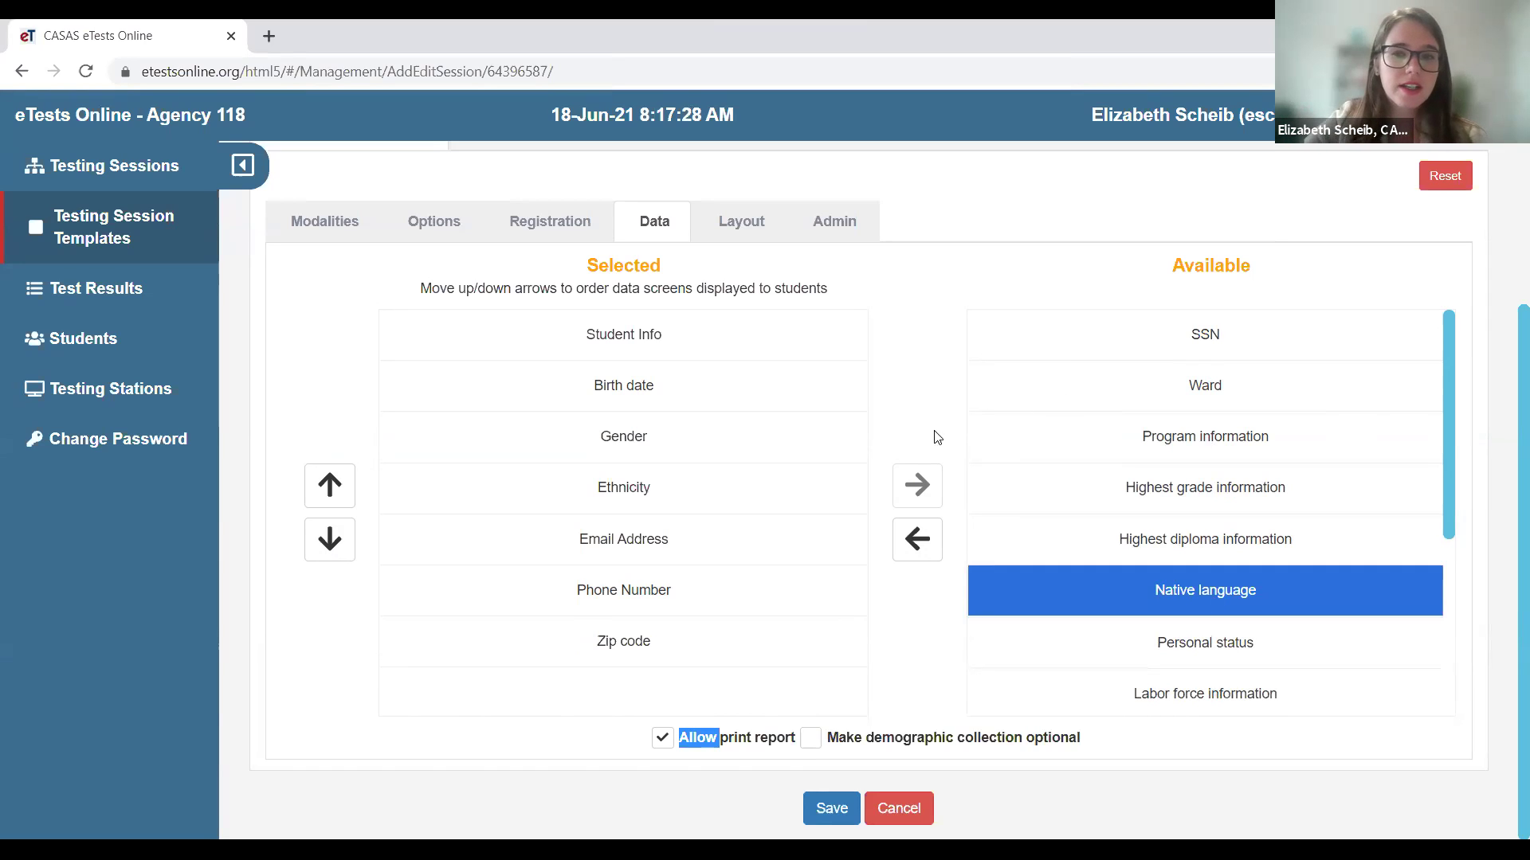
- Save the ABE/ASE template's data screen changes
{"action": "scroll", "coordinate": [1119, 497], "scroll_direction": "down", "scroll_amount": 1}
{"action": "scroll", "coordinate": [1119, 498], "scroll_direction": "down", "scroll_amount": 2}
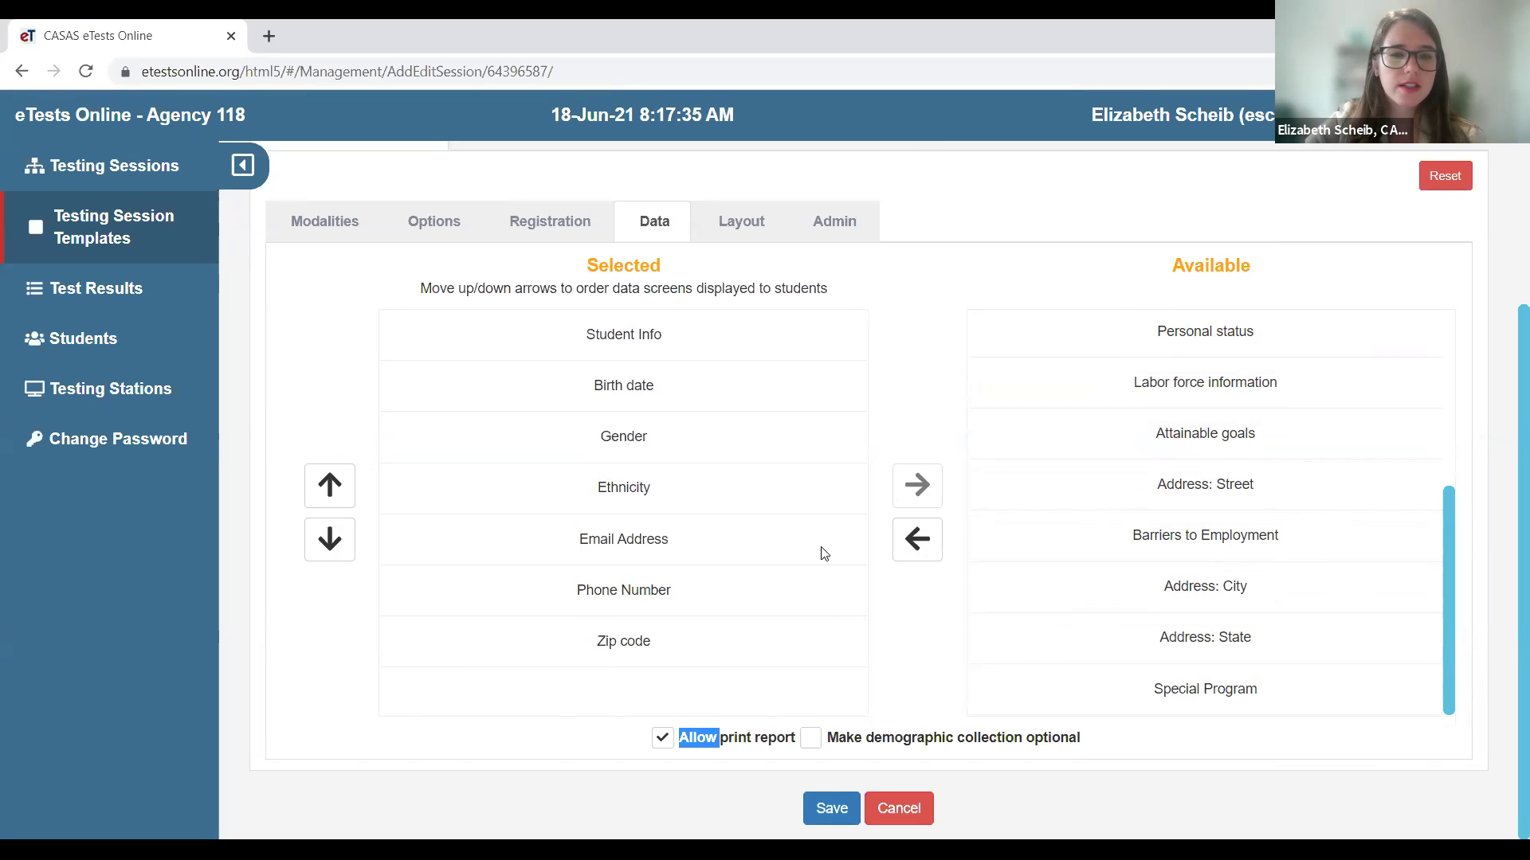
{"action": "left_click", "coordinate": [829, 777]}
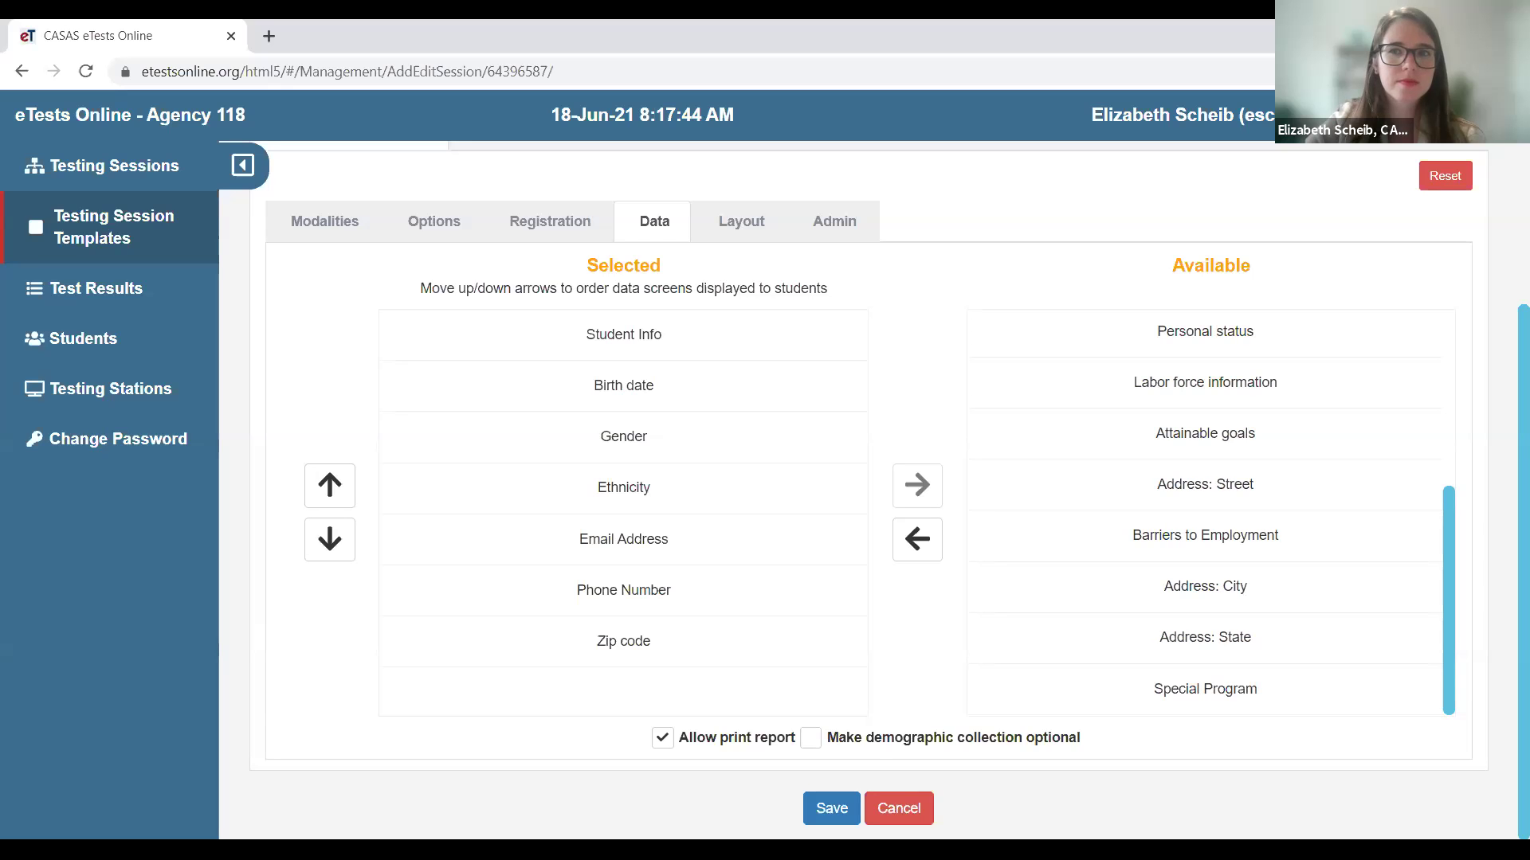
{"action": "left_click", "coordinate": [845, 803]}
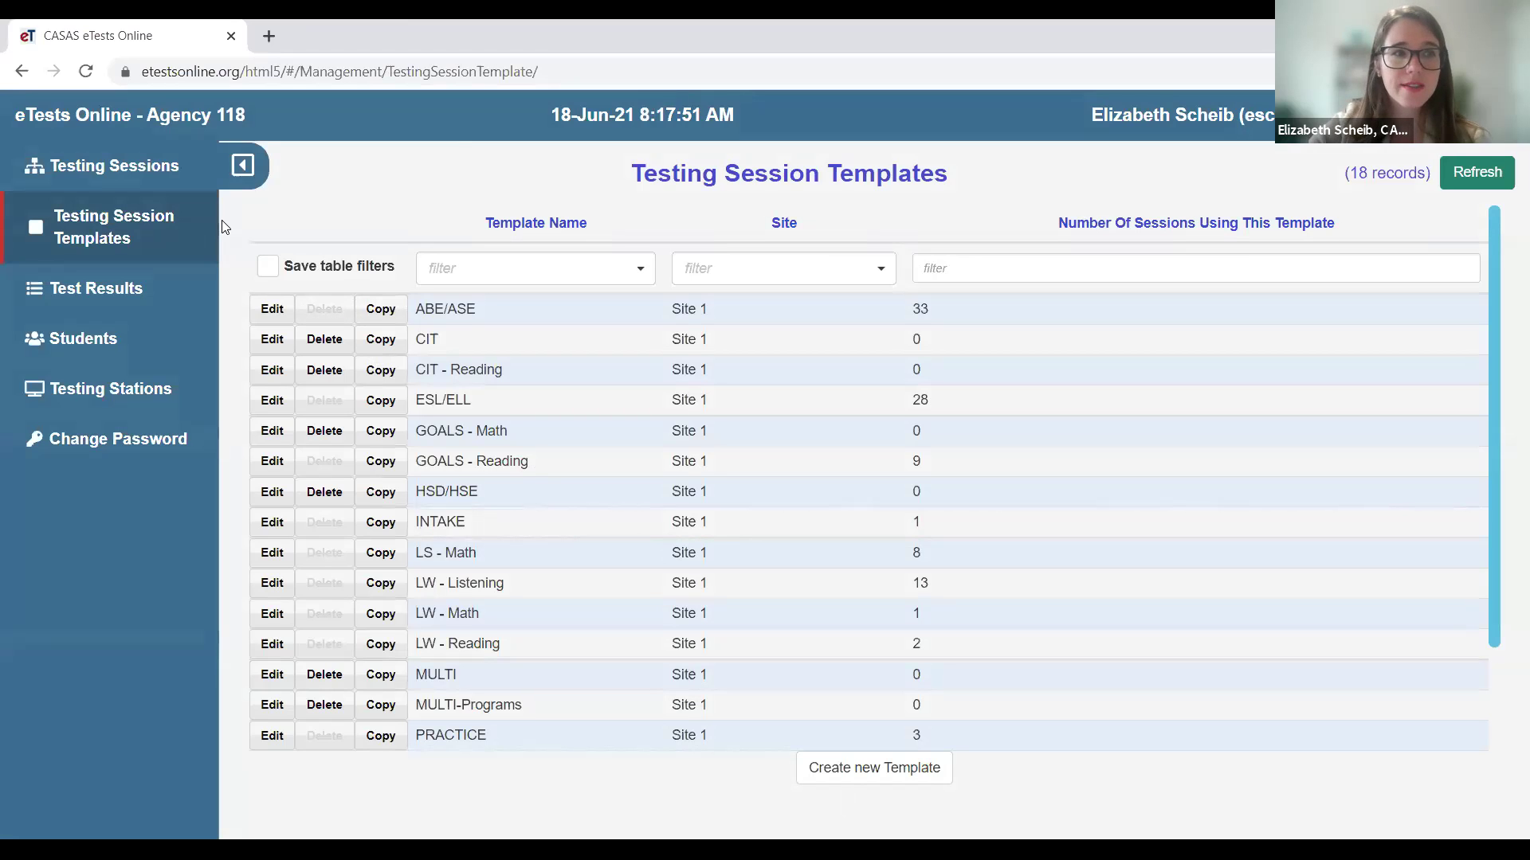
- Check the LAB:??? - Intake: Pretest session's Data screens, then exit without saving
{"action": "left_click", "coordinate": [119, 165]}
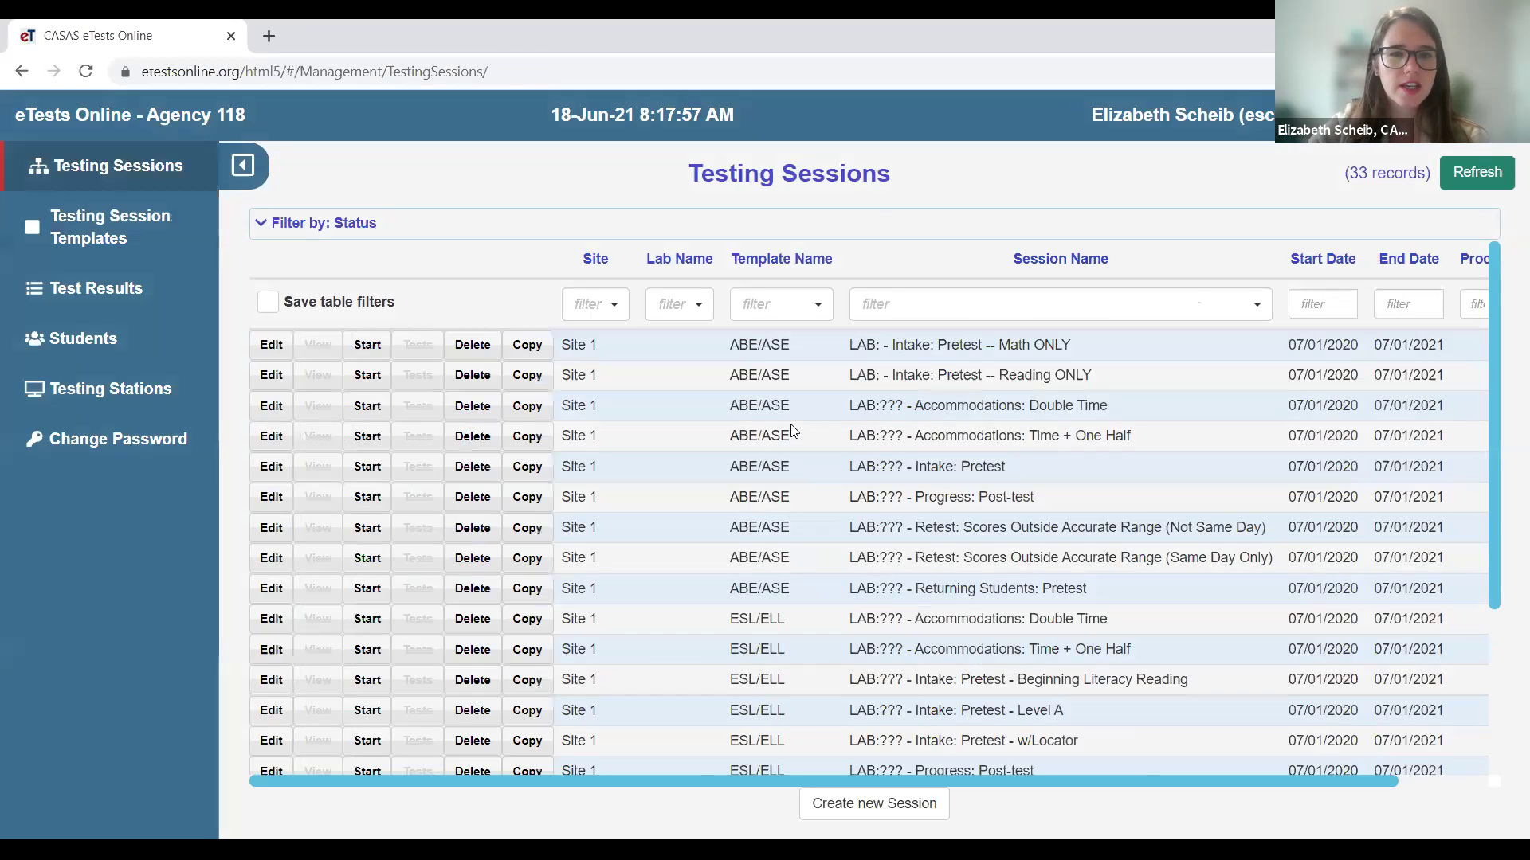
{"action": "left_click", "coordinate": [274, 466]}
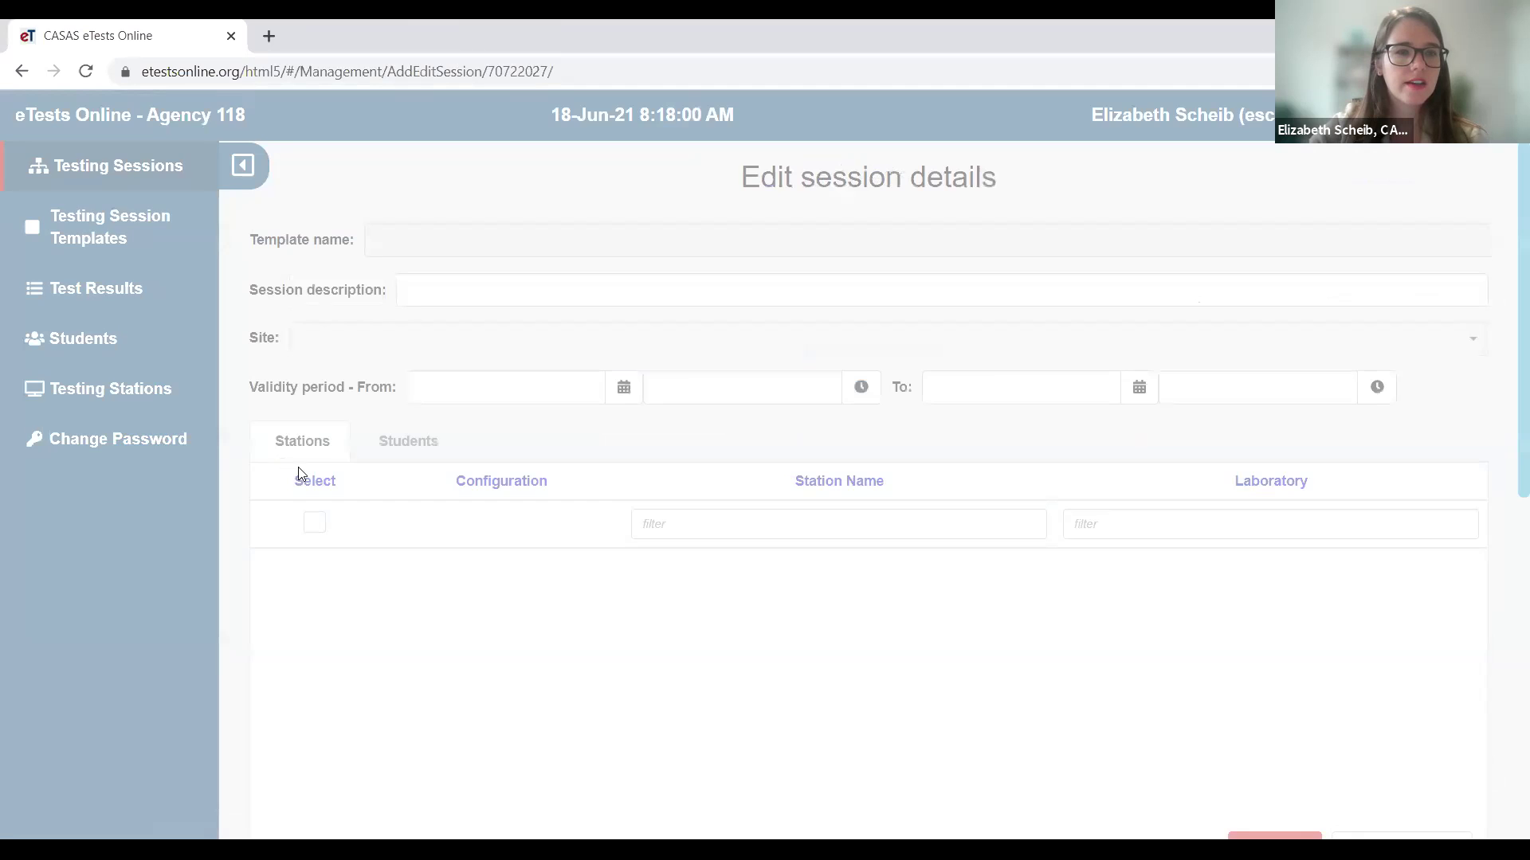
{"action": "scroll", "coordinate": [510, 526], "scroll_direction": "down", "scroll_amount": 8}
{"action": "scroll", "coordinate": [530, 558], "scroll_direction": "down", "scroll_amount": 1}
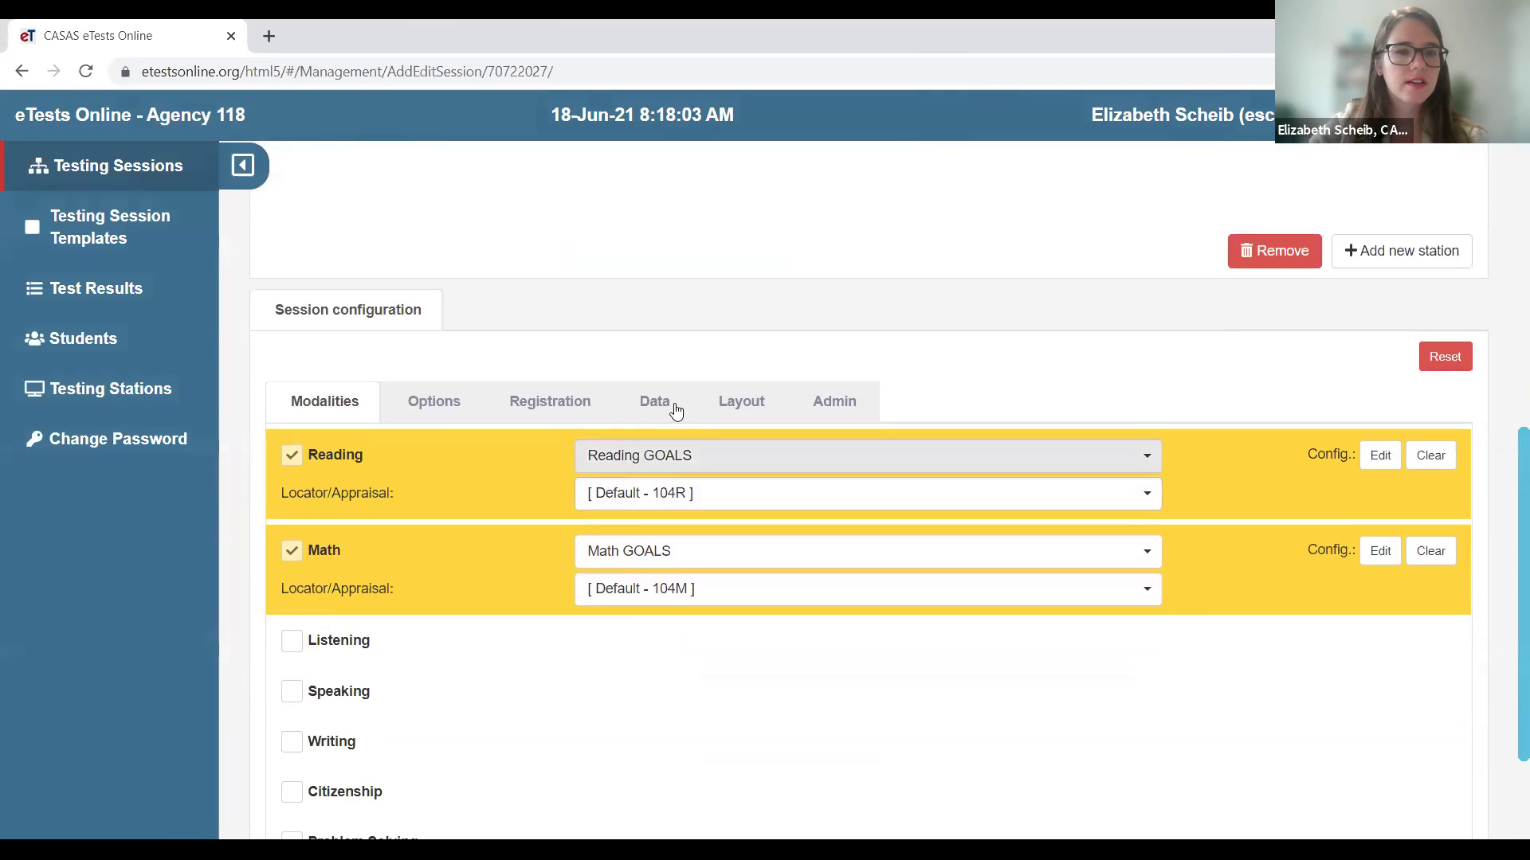
{"action": "left_click", "coordinate": [666, 405]}
{"action": "scroll", "coordinate": [918, 584], "scroll_direction": "down", "scroll_amount": 2}
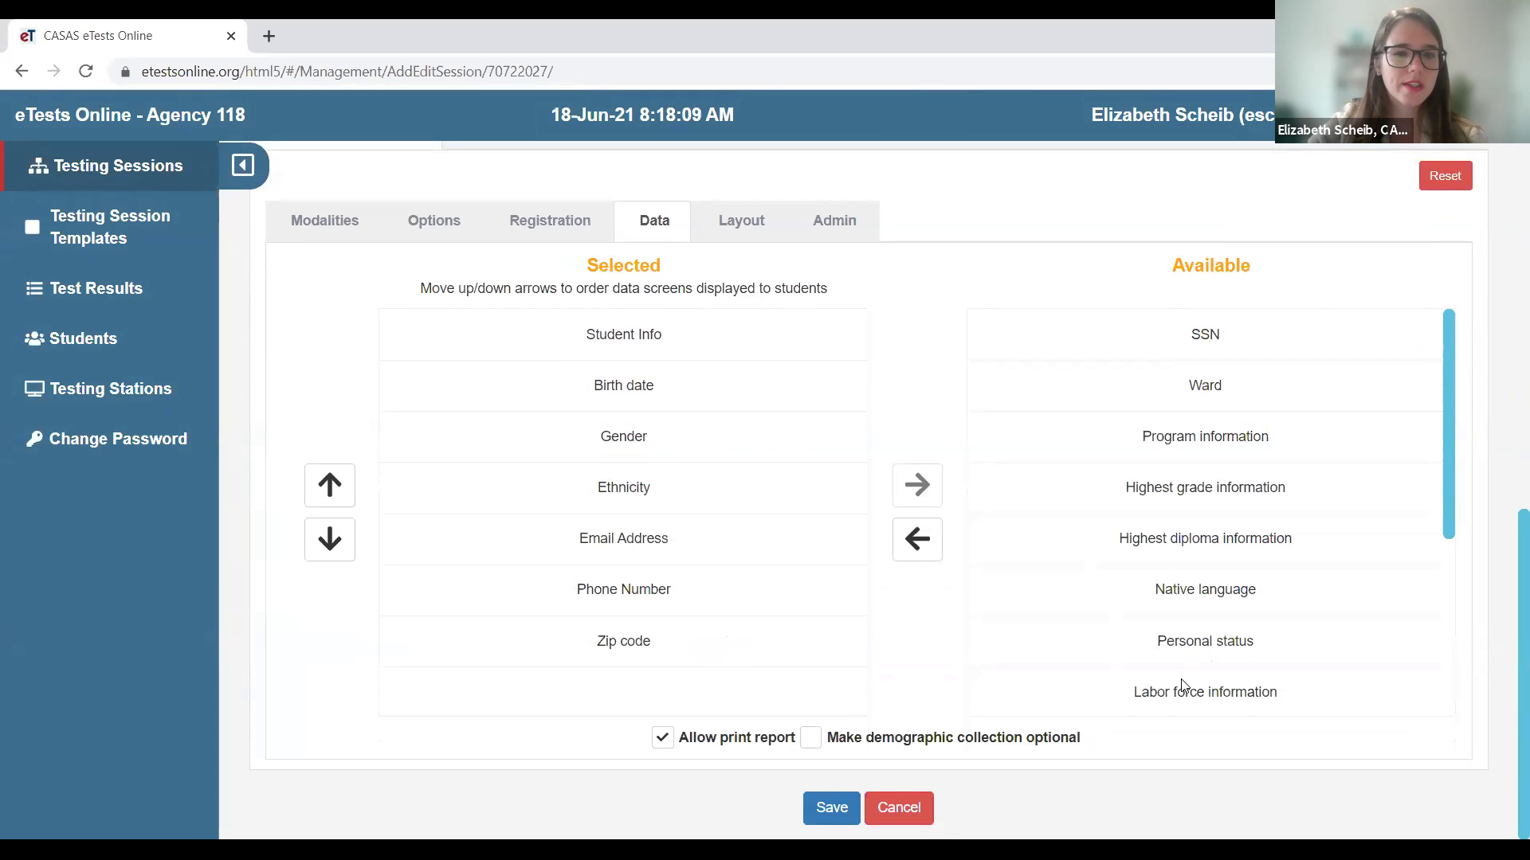
{"action": "scroll", "coordinate": [1183, 685], "scroll_direction": "up", "scroll_amount": 1}
{"action": "scroll", "coordinate": [1179, 686], "scroll_direction": "up", "scroll_amount": 8}
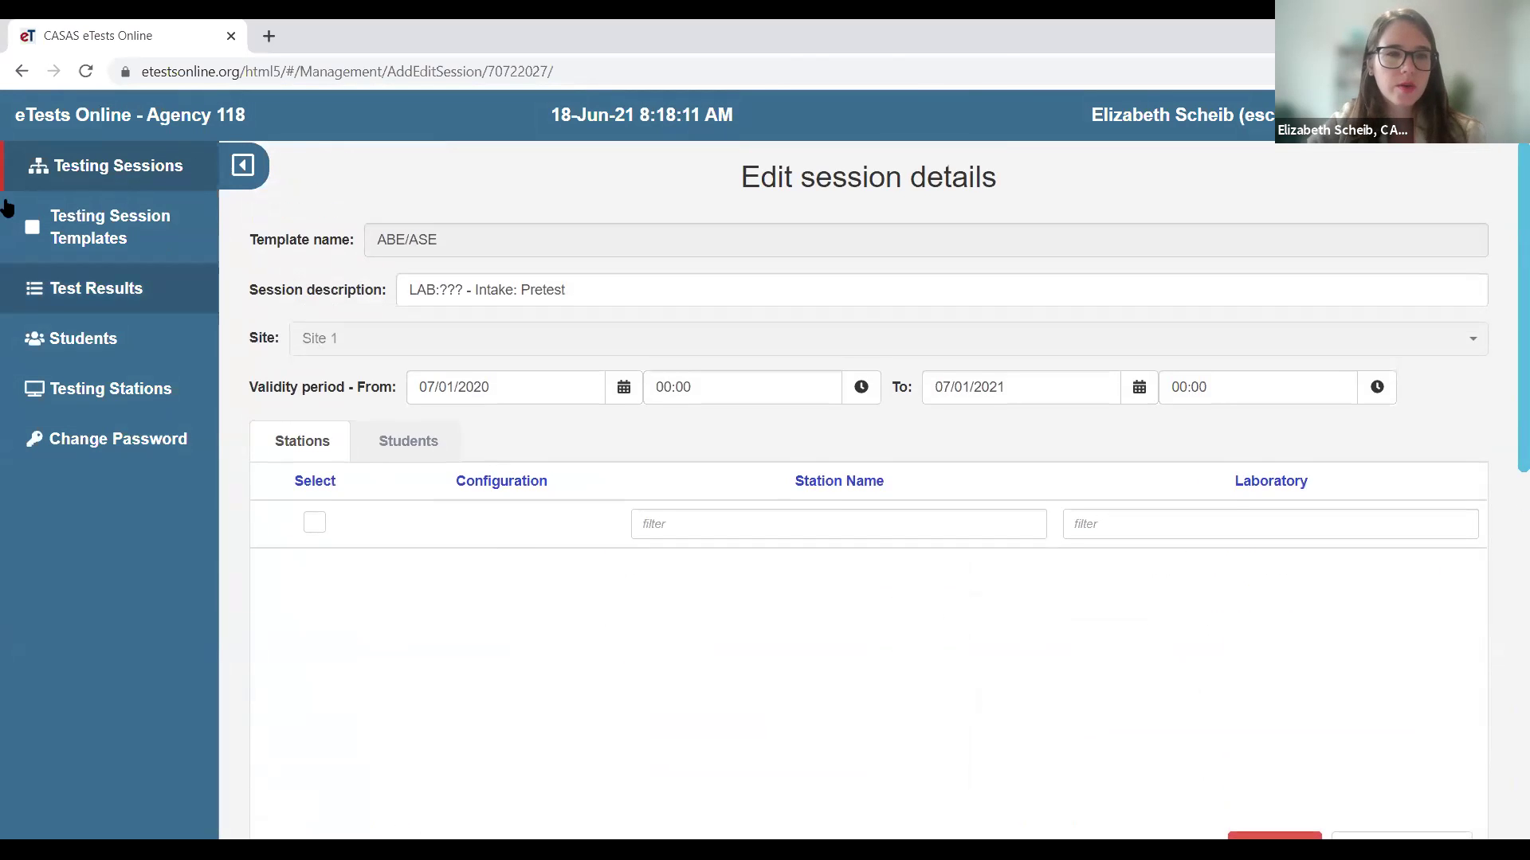
{"action": "left_click", "coordinate": [43, 180]}
{"action": "left_click", "coordinate": [703, 584]}
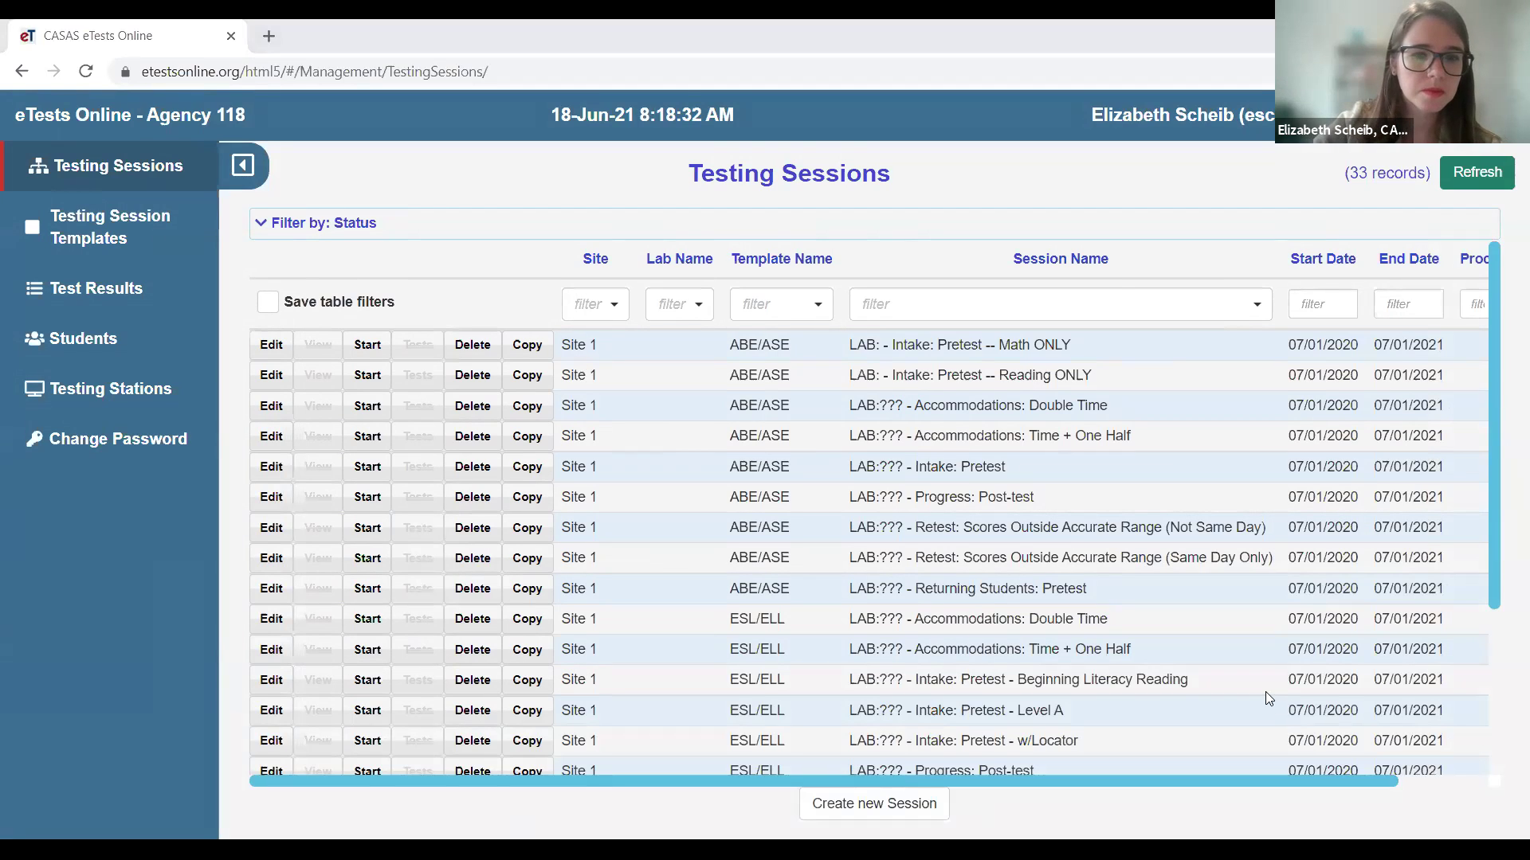
- Return to PowerPoint, start the slide show from slide 9, and advance one slide
{"action": "key", "text": "alt+Tab"}
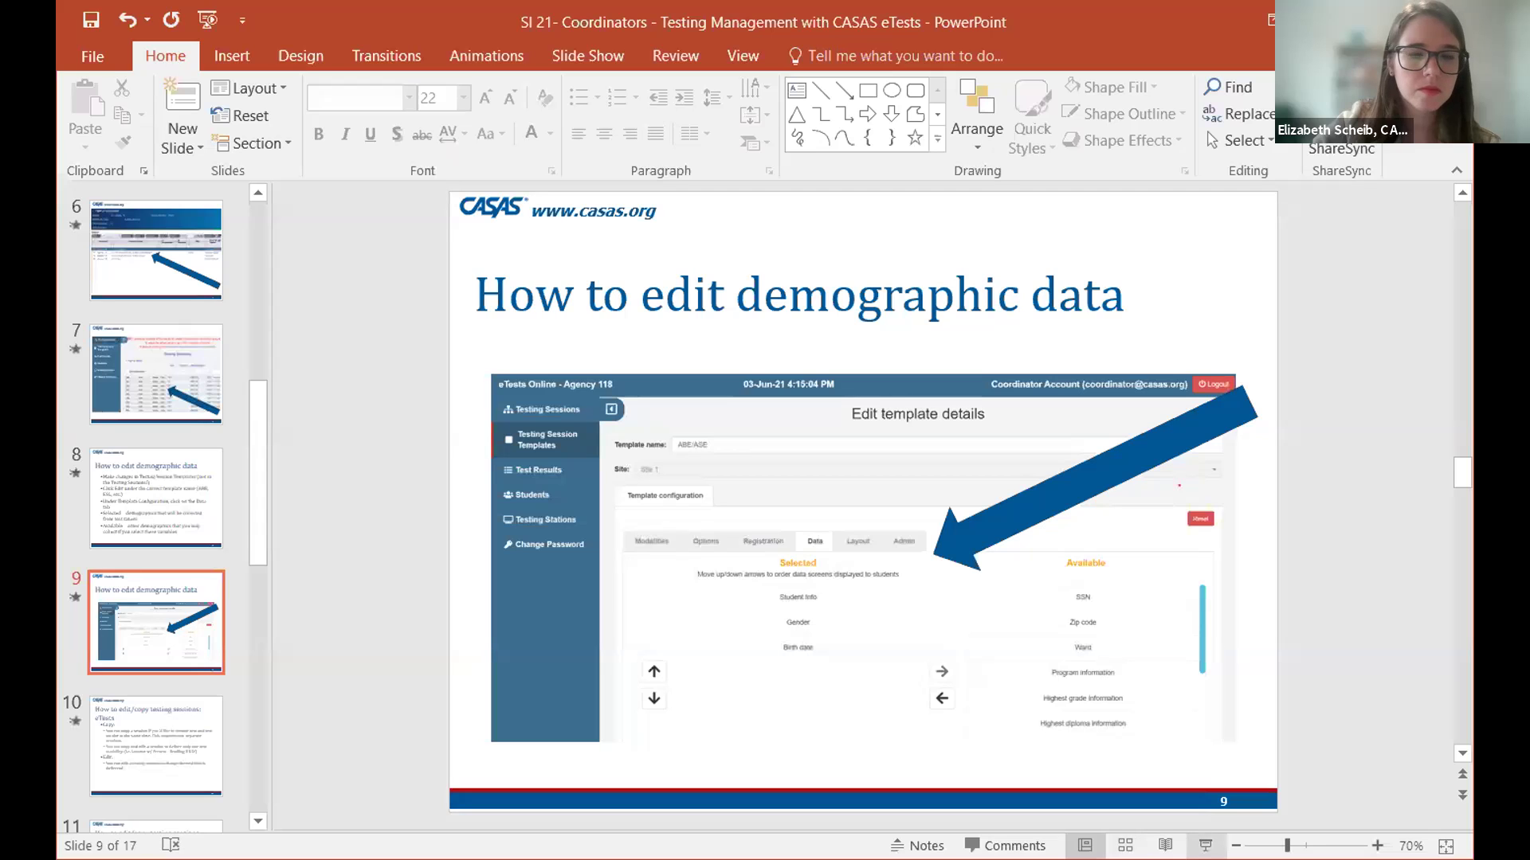
{"action": "key", "text": "shift+F5"}
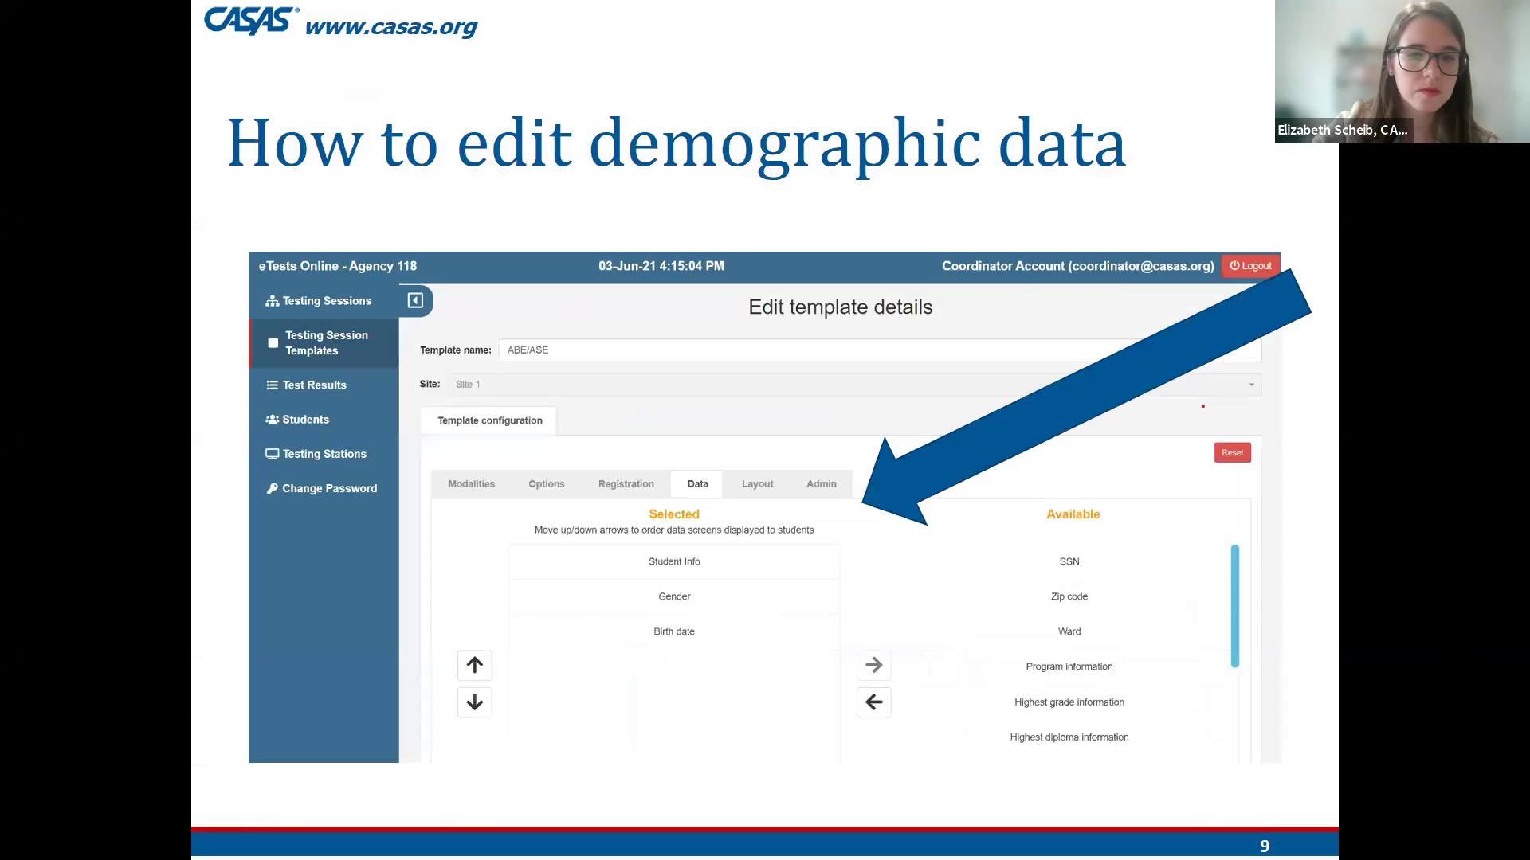
{"action": "key", "text": "Right"}
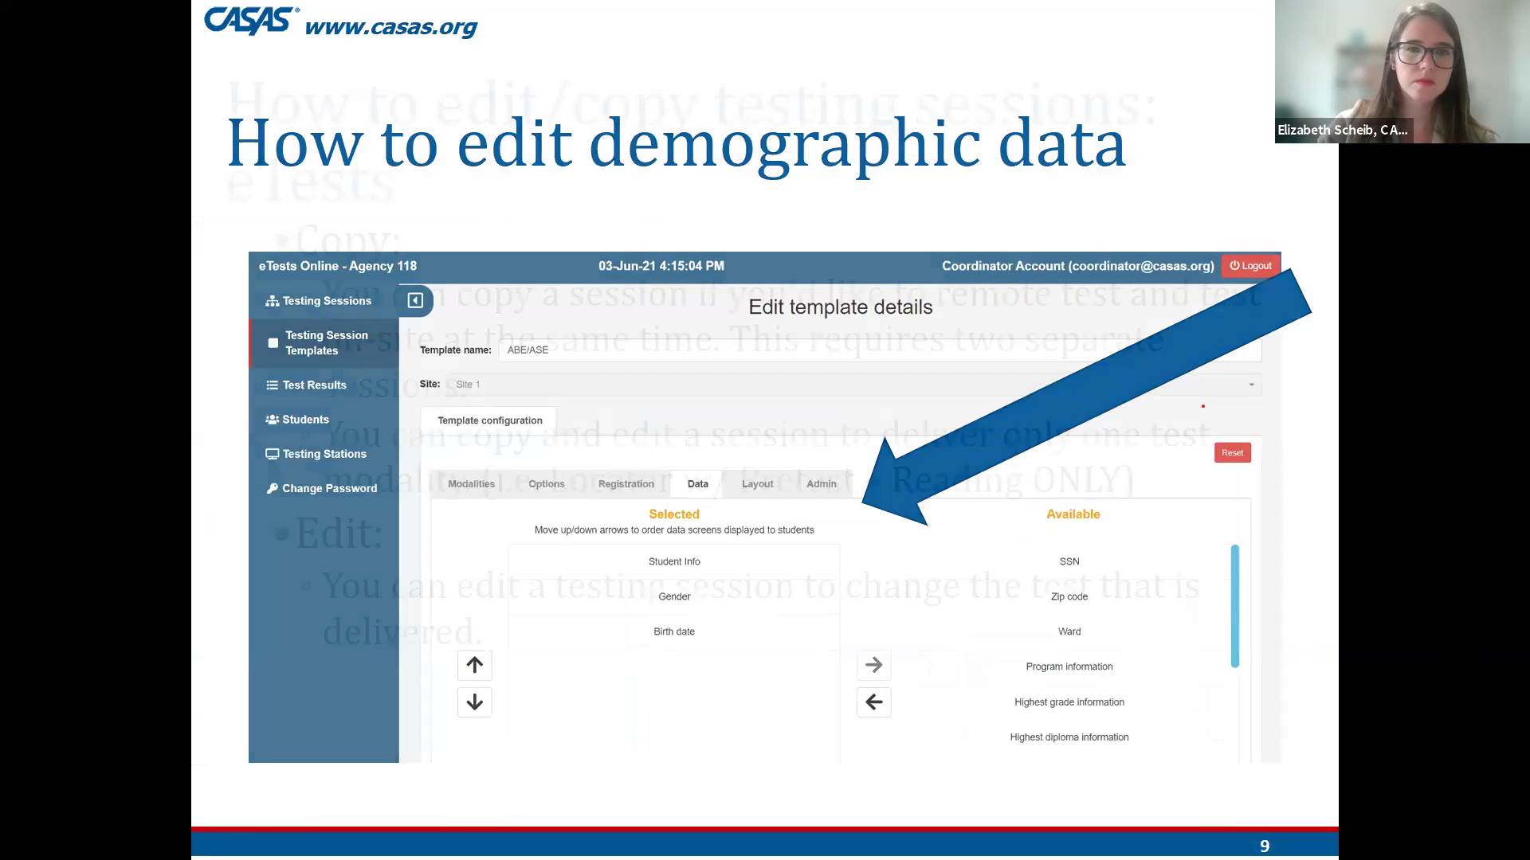
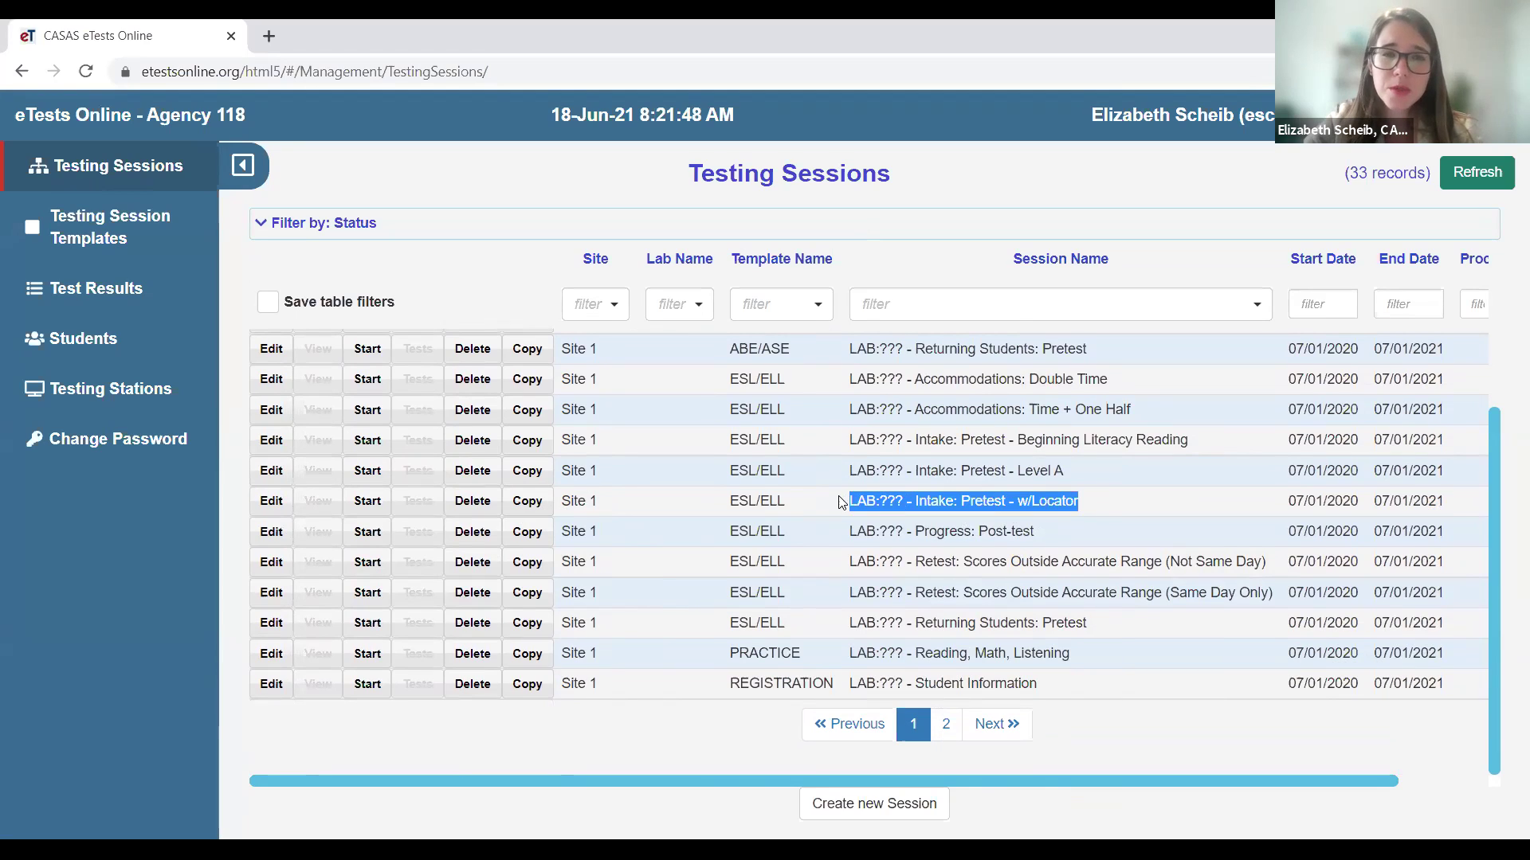
- Highlight the ESL/ELL 'Intake: Pretest - w/Locator' session name in the Testing Sessions list
{"action": "left_click", "coordinate": [1090, 512]}
{"action": "left_click_drag", "start_coordinate": [1079, 502], "coordinate": [915, 497]}
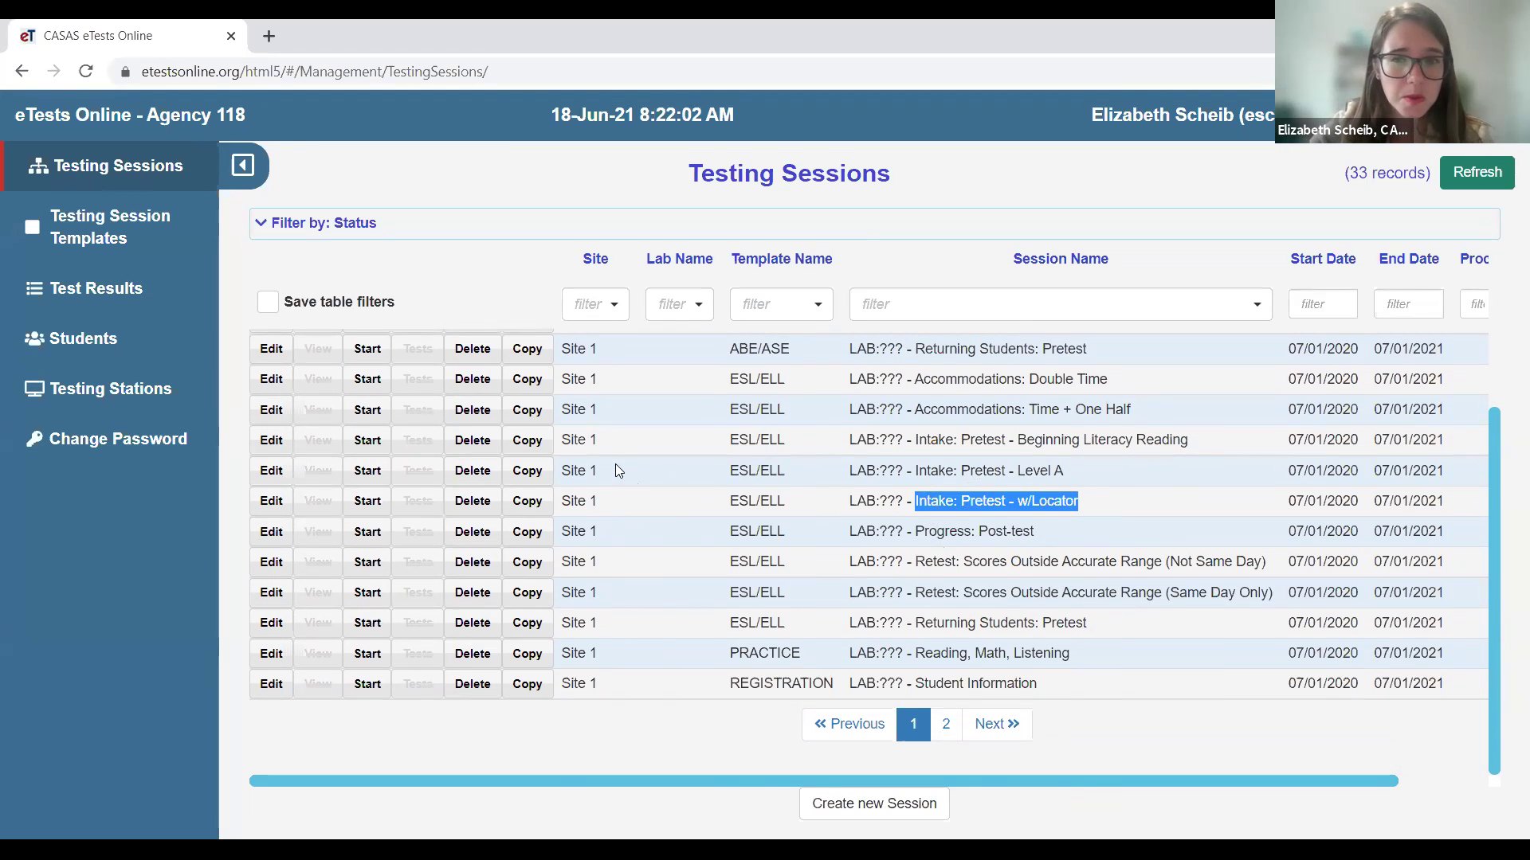
- Copy the Intake: Pretest - w/Locator session, replacing '<copy>' in its description with '-- Reading ONLY'
{"action": "left_click", "coordinate": [529, 504]}
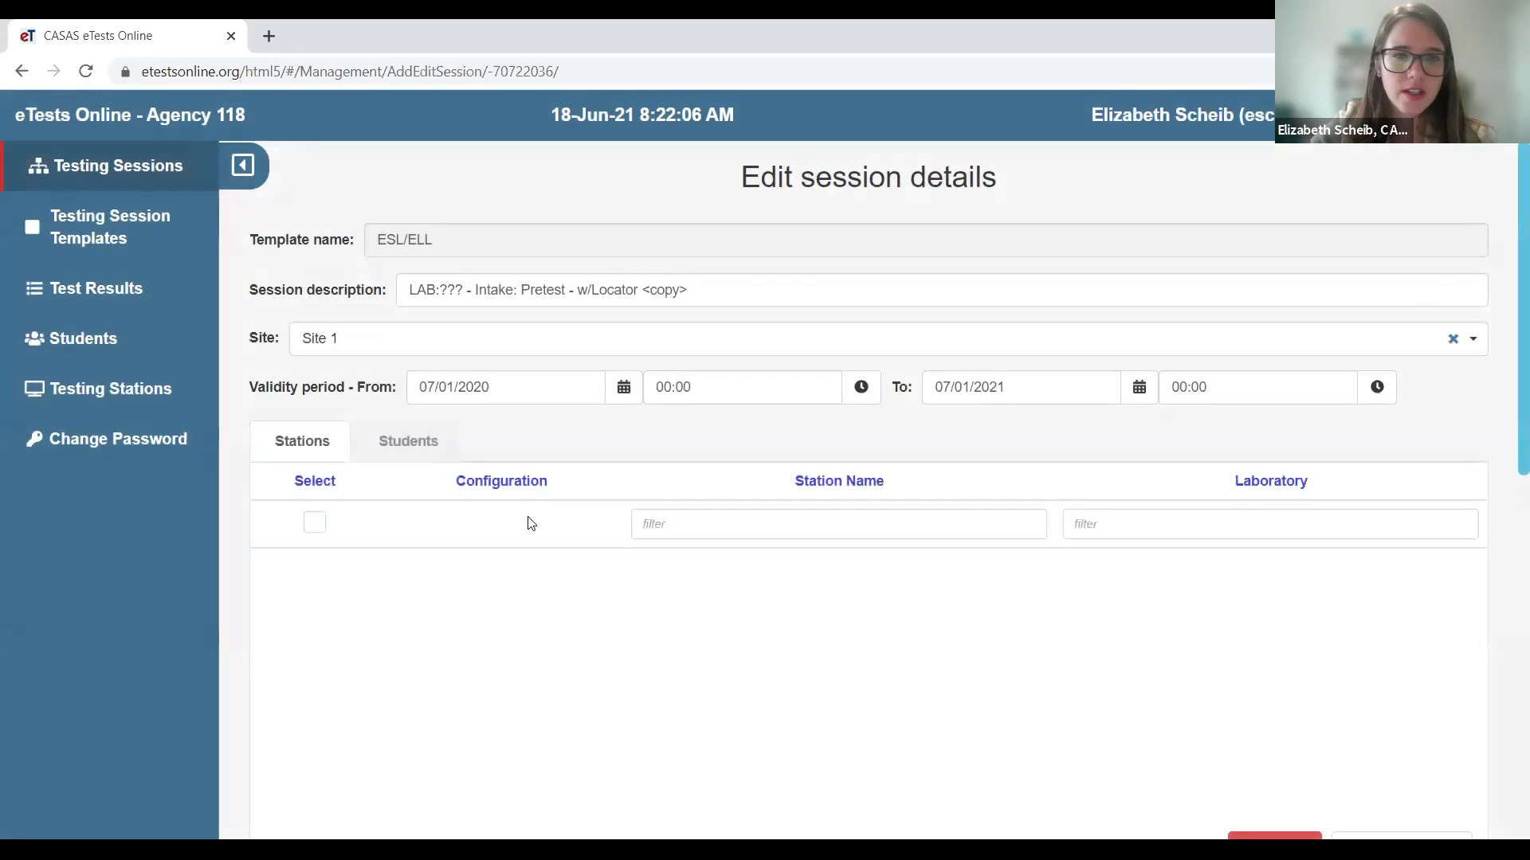
{"action": "left_click", "coordinate": [690, 295]}
{"action": "key", "text": "BackSpace"}
{"action": "key", "text": "BackSpace"}
{"action": "key", "text": "BackSpace"}
{"action": "key", "text": "BackSpace"}
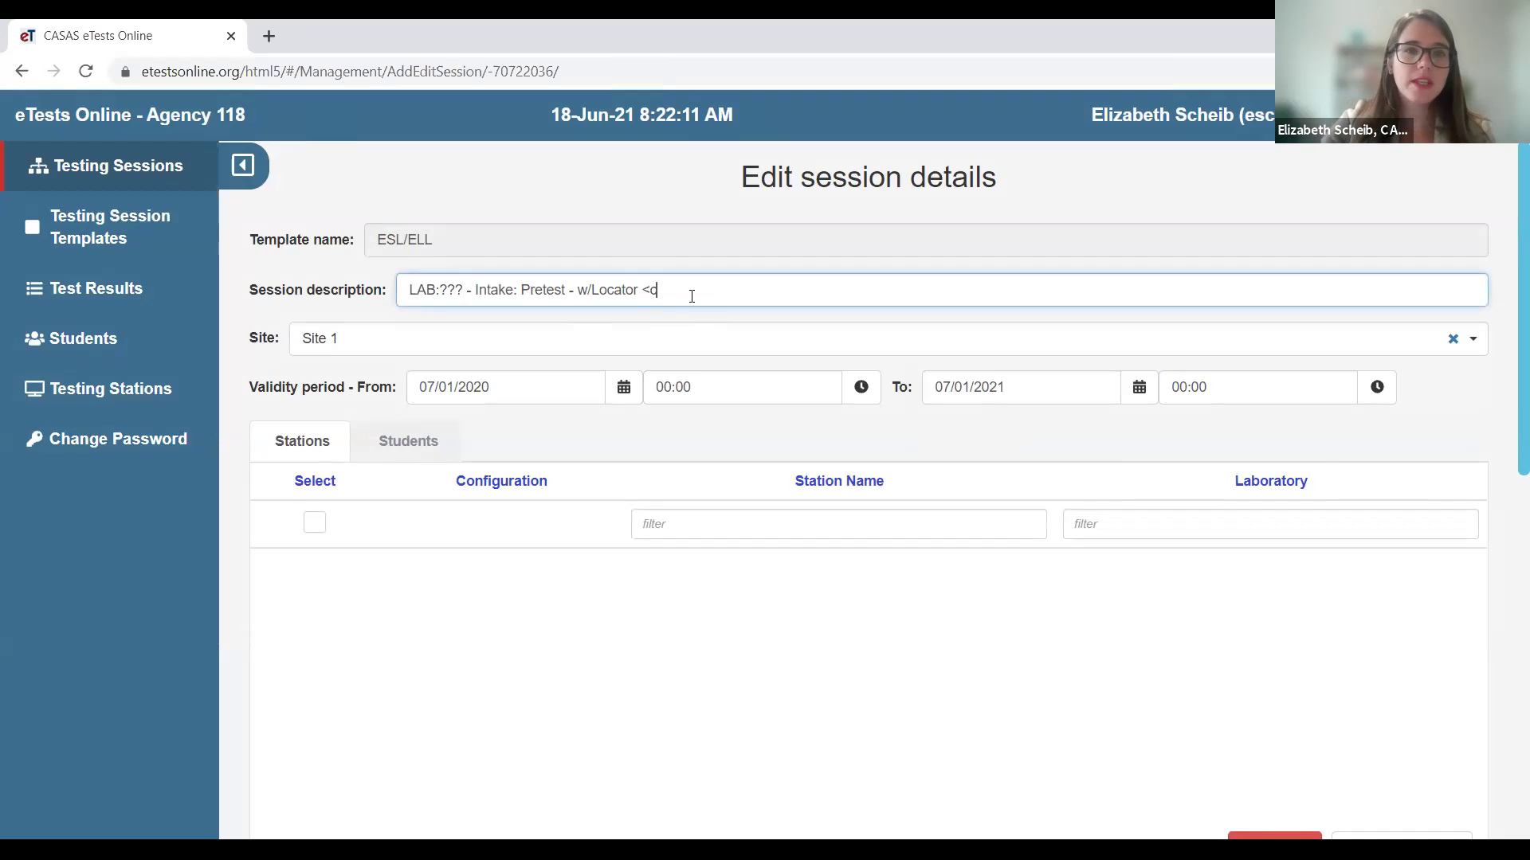
{"action": "key", "text": "BackSpace"}
{"action": "key", "text": "BackSpace"}
{"action": "type", "text": "-- Reading ONLY"}
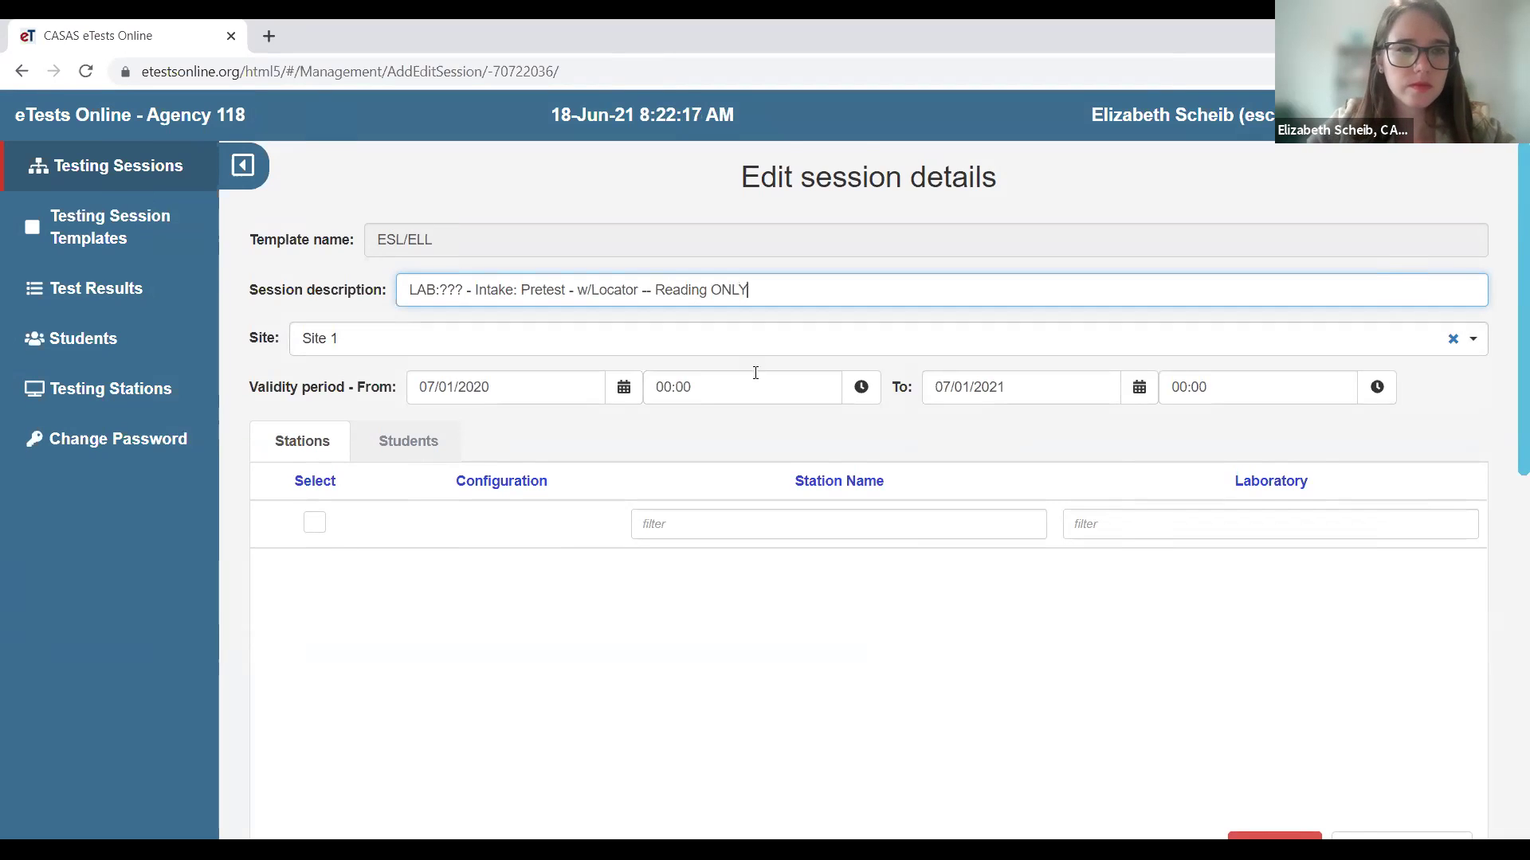
{"action": "scroll", "coordinate": [754, 369], "scroll_direction": "down", "scroll_amount": 6}
{"action": "scroll", "coordinate": [721, 646], "scroll_direction": "down", "scroll_amount": 1}
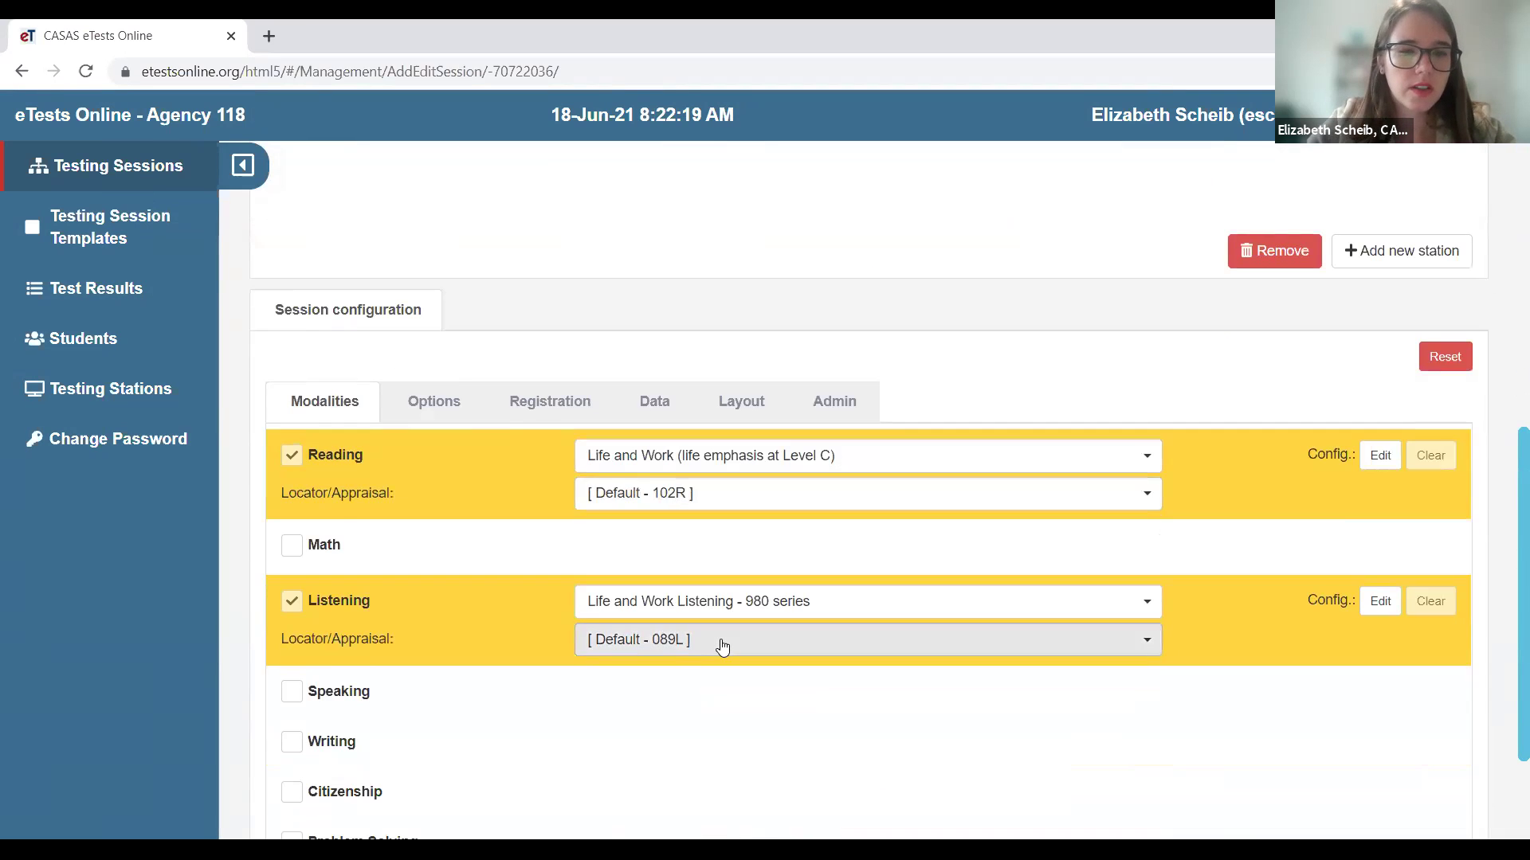
- Set the copy's Listening test to [ Select (Practice by Default) ] and save the Reading ONLY session
{"action": "scroll", "coordinate": [721, 642], "scroll_direction": "down", "scroll_amount": 1}
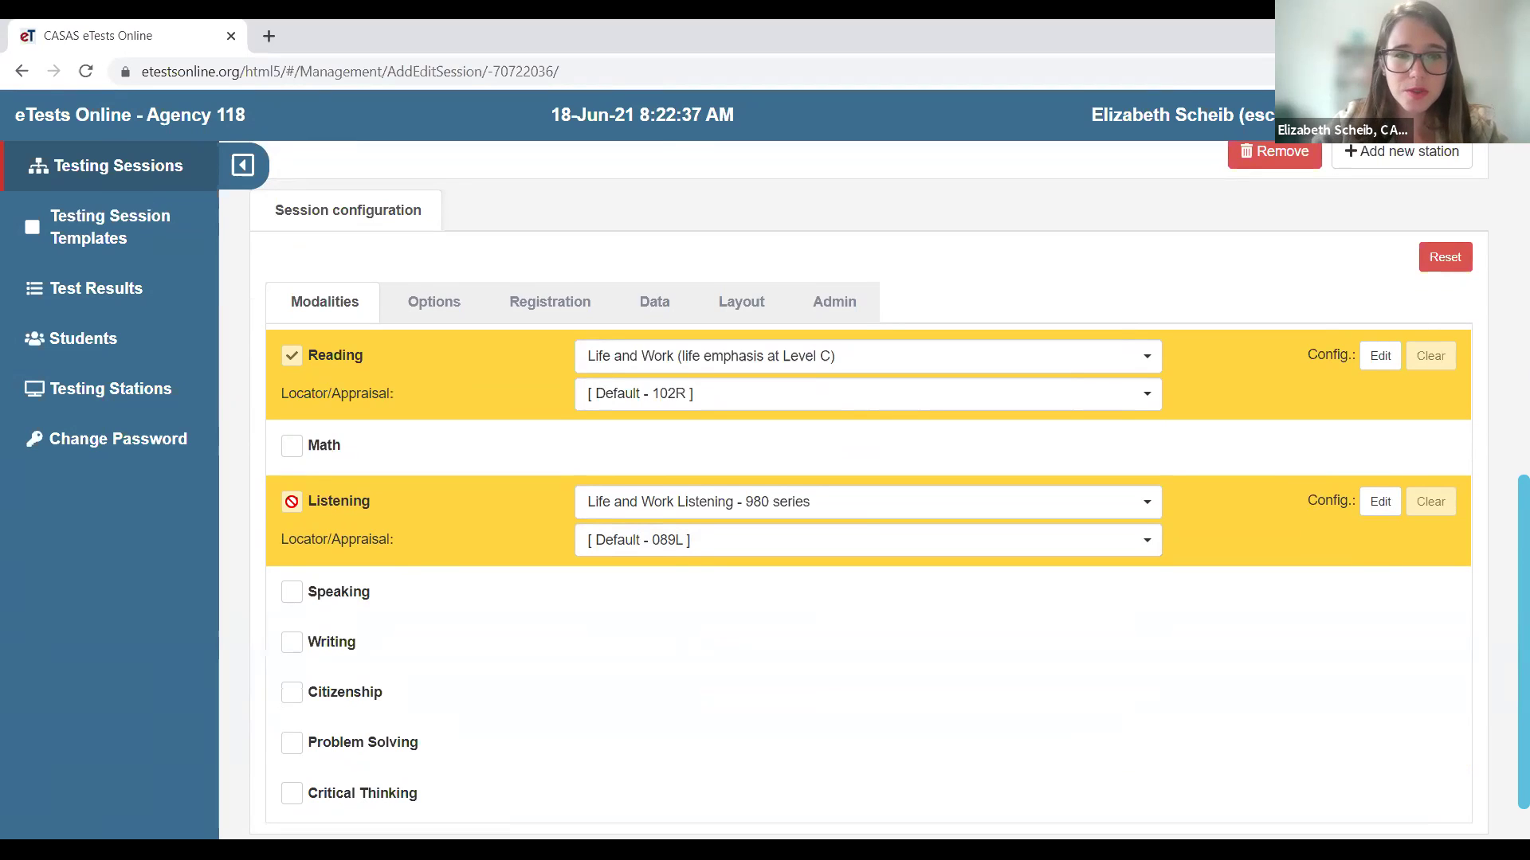
{"action": "left_click", "coordinate": [697, 508]}
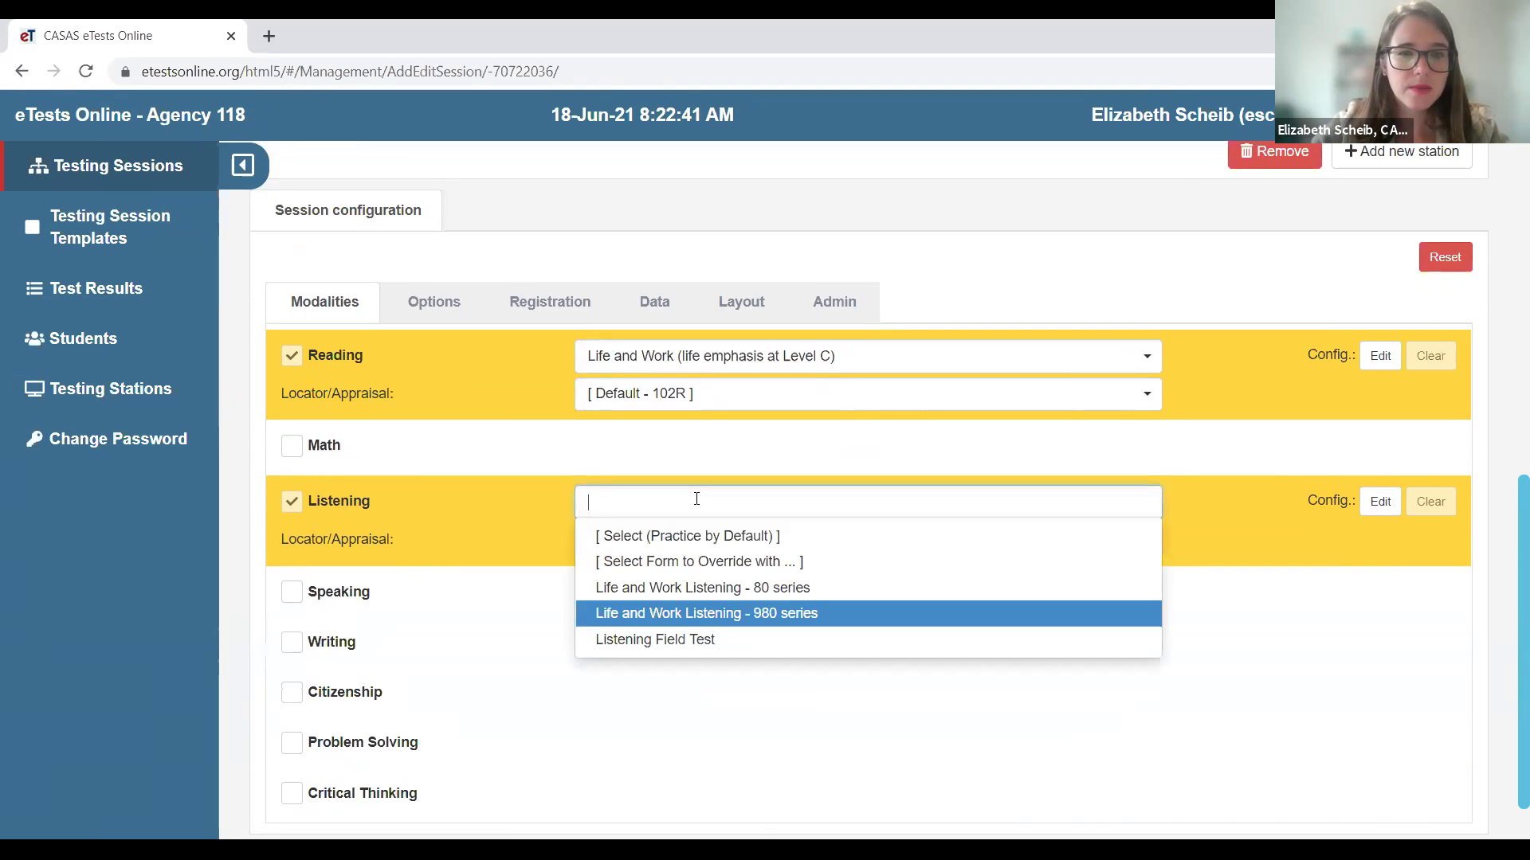
{"action": "left_click", "coordinate": [730, 539]}
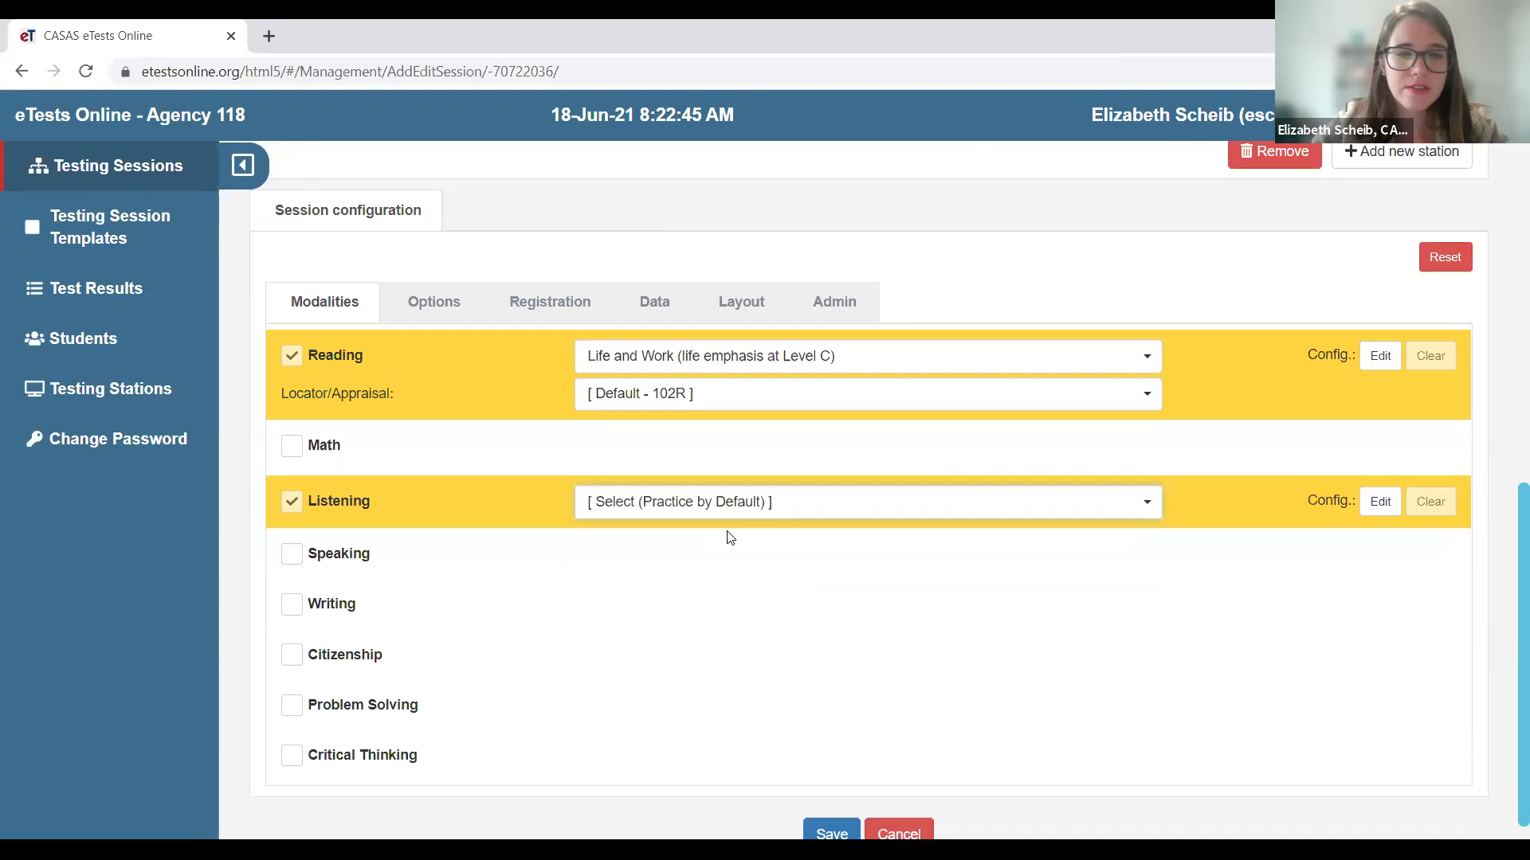
{"action": "left_click", "coordinate": [438, 307]}
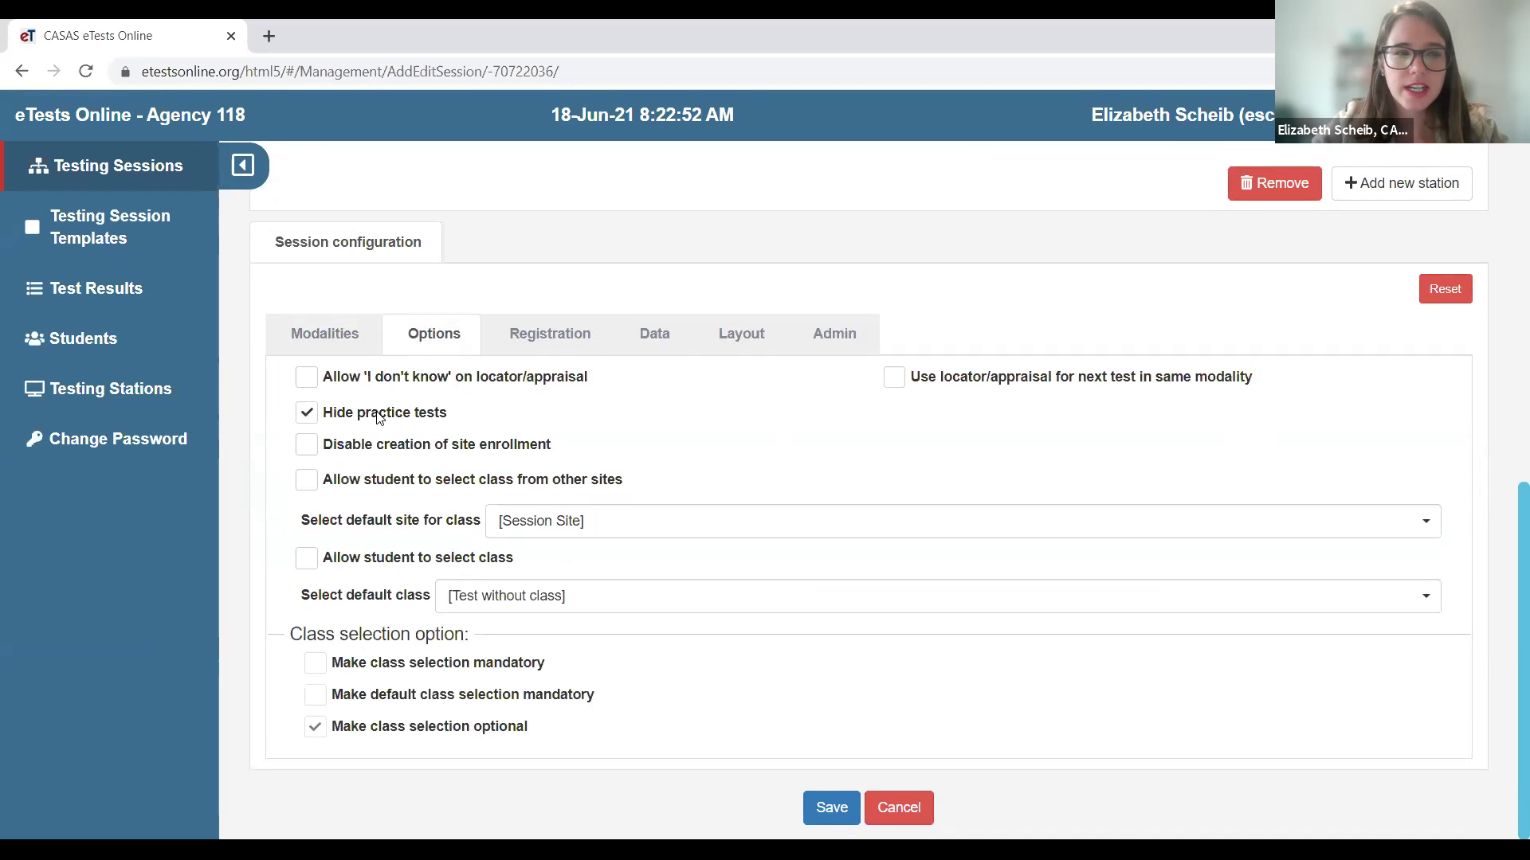
{"action": "left_click", "coordinate": [324, 333]}
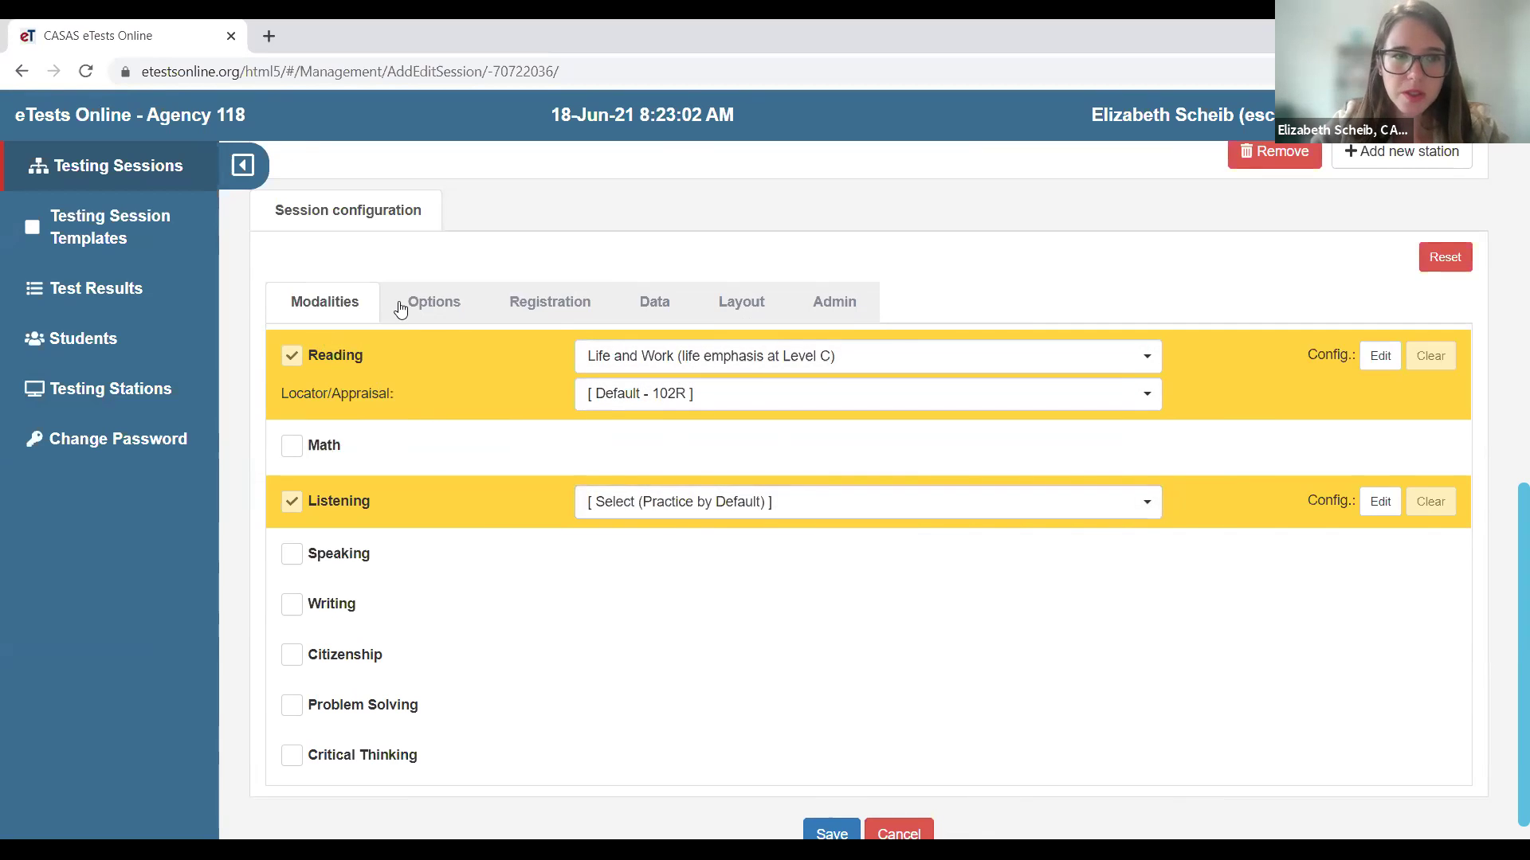
{"action": "scroll", "coordinate": [861, 629], "scroll_direction": "down", "scroll_amount": 1}
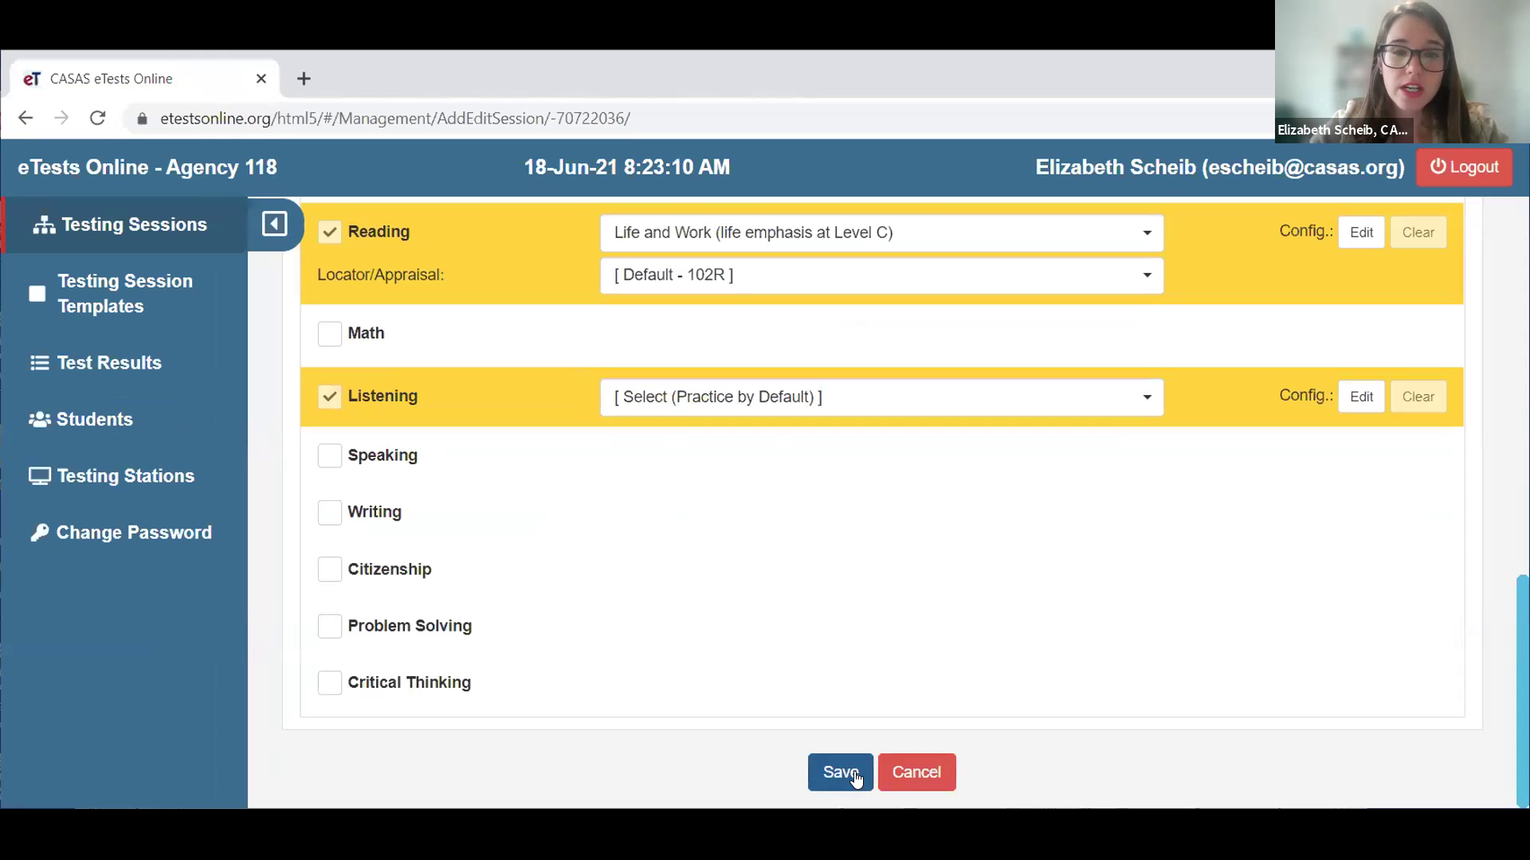
{"action": "left_click", "coordinate": [846, 775]}
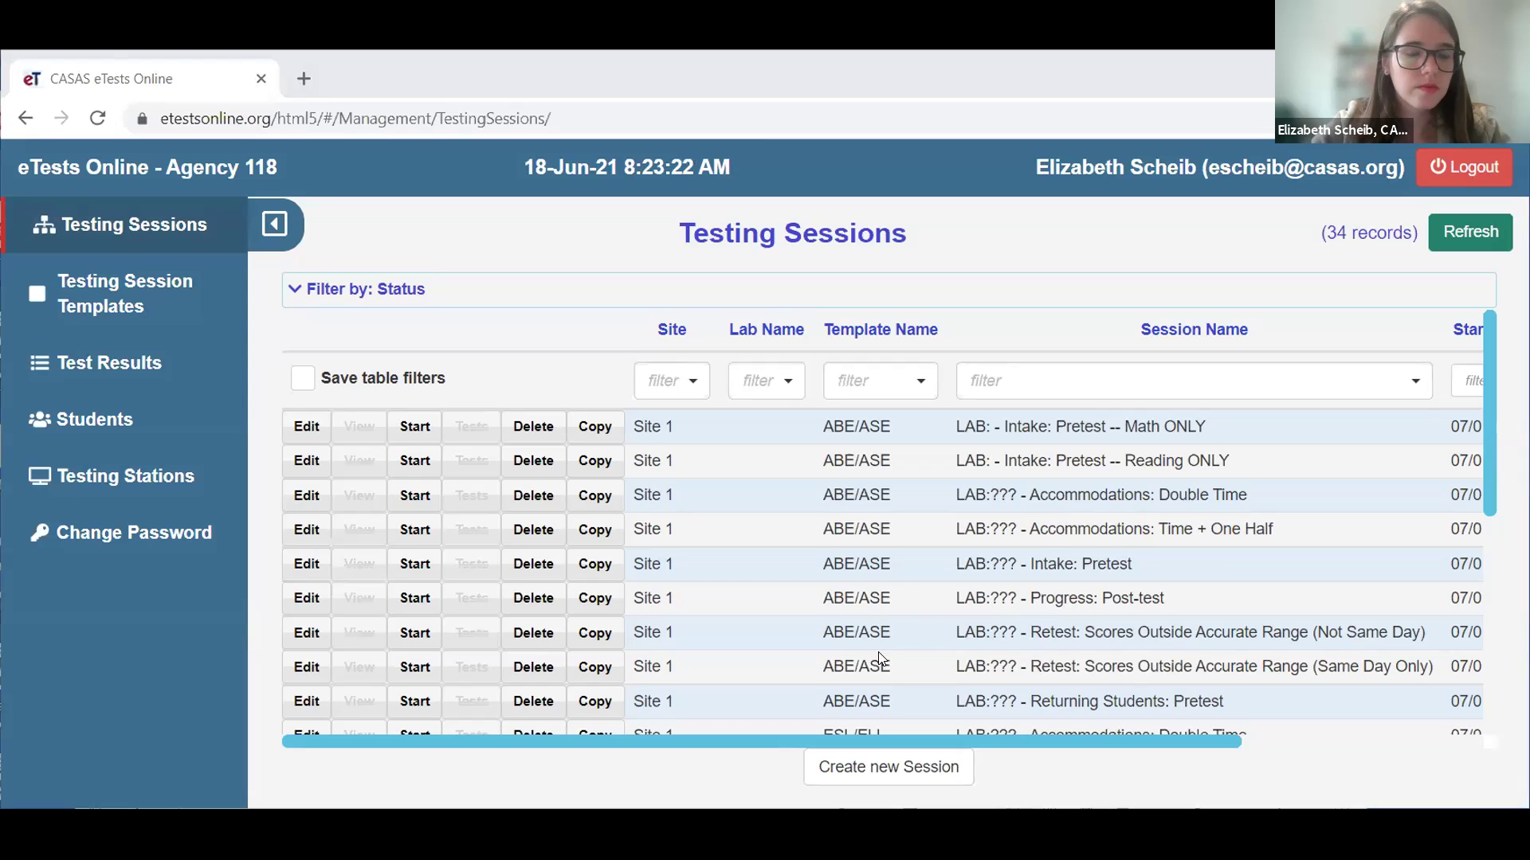
- Find the new 'w/Locator -- Reading ONLY' session in the list and copy it
{"action": "scroll", "coordinate": [1114, 597], "scroll_direction": "down", "scroll_amount": 5}
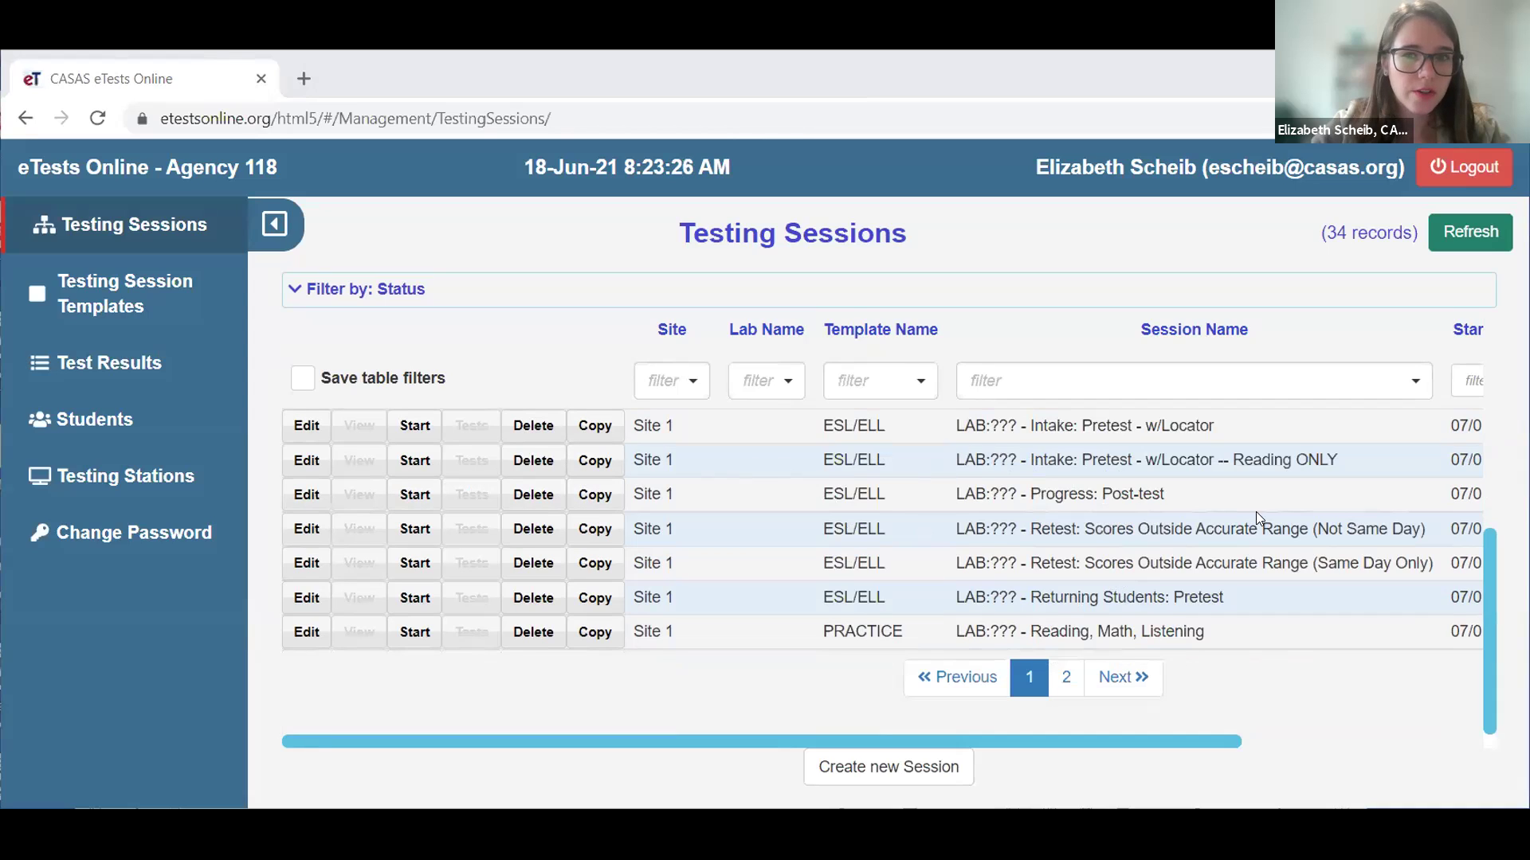
{"action": "left_click_drag", "start_coordinate": [1332, 461], "coordinate": [819, 453]}
{"action": "left_click", "coordinate": [819, 452]}
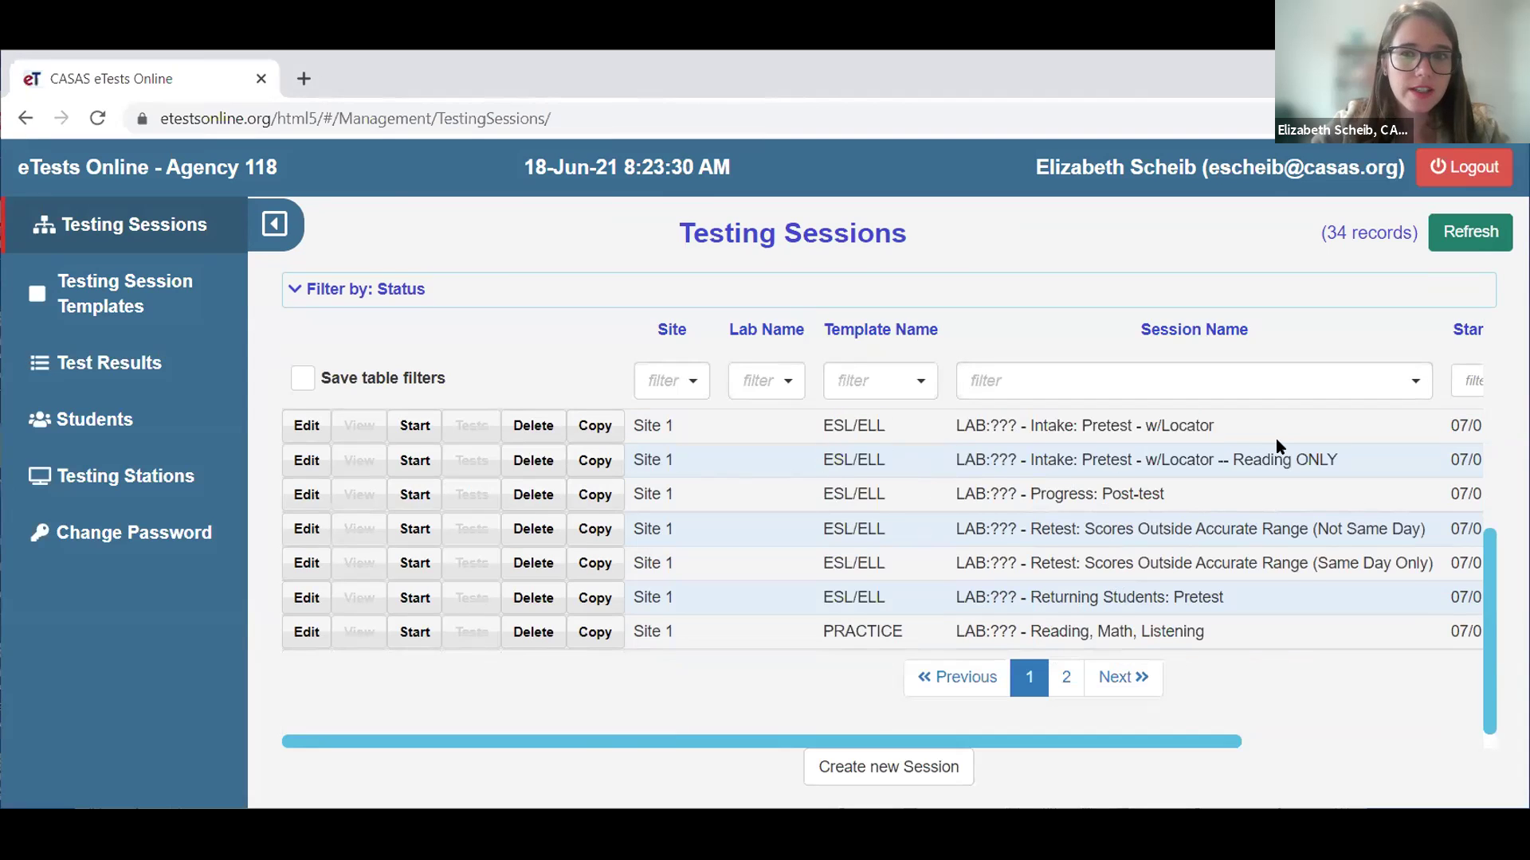
{"action": "scroll", "coordinate": [1275, 438], "scroll_direction": "up", "scroll_amount": 3}
{"action": "scroll", "coordinate": [1268, 620], "scroll_direction": "down", "scroll_amount": 2}
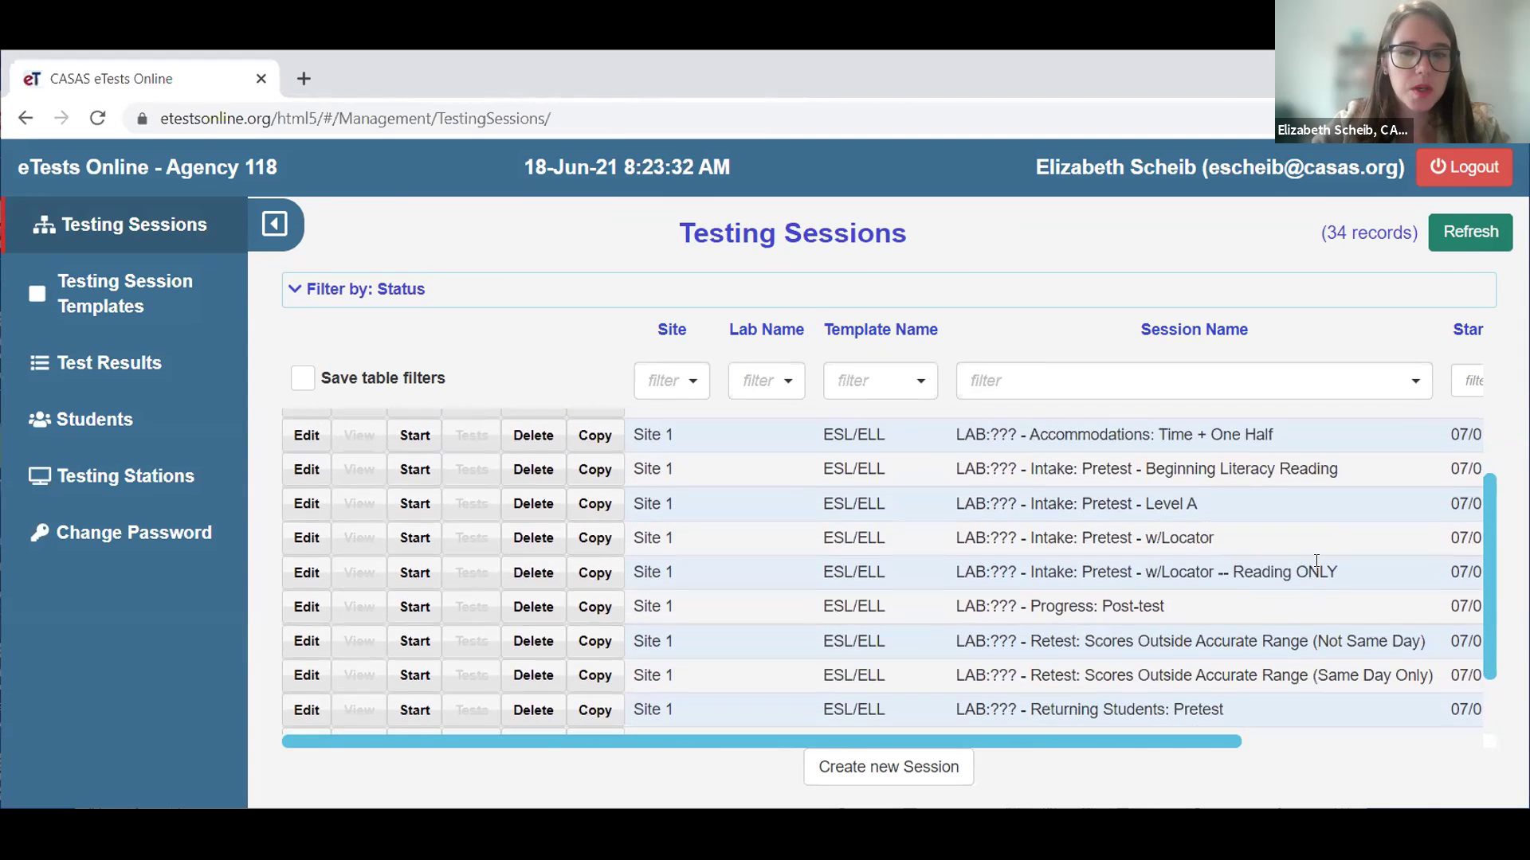
{"action": "left_click", "coordinate": [597, 574]}
- Rename the new copy's description to end with '-- Listening ONLY'
{"action": "left_click", "coordinate": [976, 360]}
{"action": "key", "text": "BackSpace"}
{"action": "key", "text": "BackSpace"}
{"action": "key", "text": "BackSpace"}
{"action": "key", "text": "BackSpace"}
{"action": "key", "text": "BackSpace"}
{"action": "key", "text": "BackSpace"}
{"action": "key", "text": "BackSpace"}
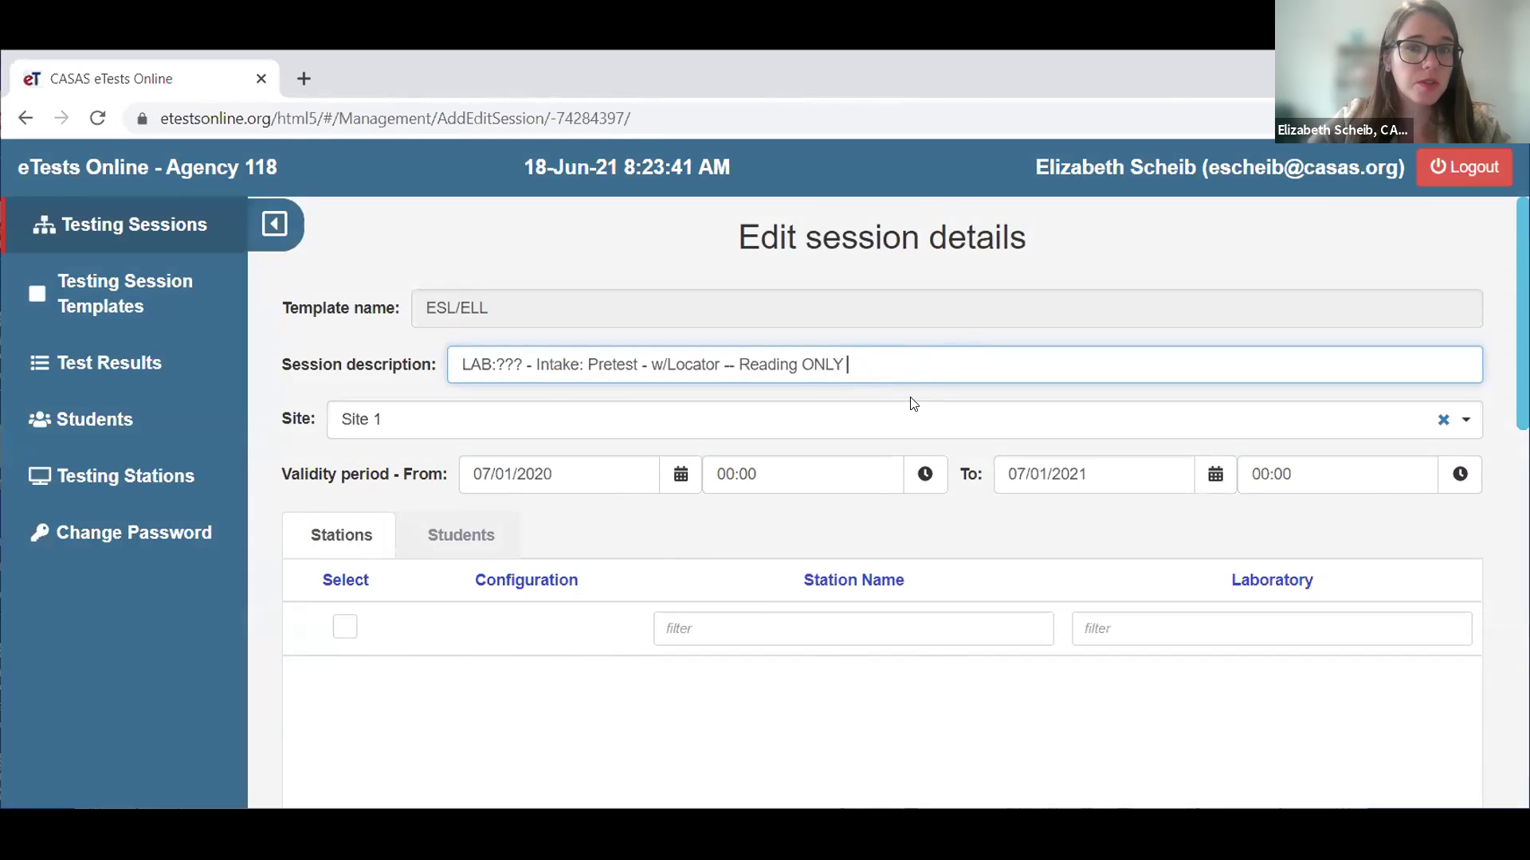
{"action": "left_click", "coordinate": [801, 365]}
{"action": "key", "text": "BackSpace"}
{"action": "key", "text": "BackSpace"}
{"action": "key", "text": "BackSpace"}
{"action": "key", "text": "BackSpace"}
{"action": "key", "text": "BackSpace"}
{"action": "key", "text": "BackSpace"}
{"action": "key", "text": "BackSpace"}
{"action": "key", "text": "BackSpace"}
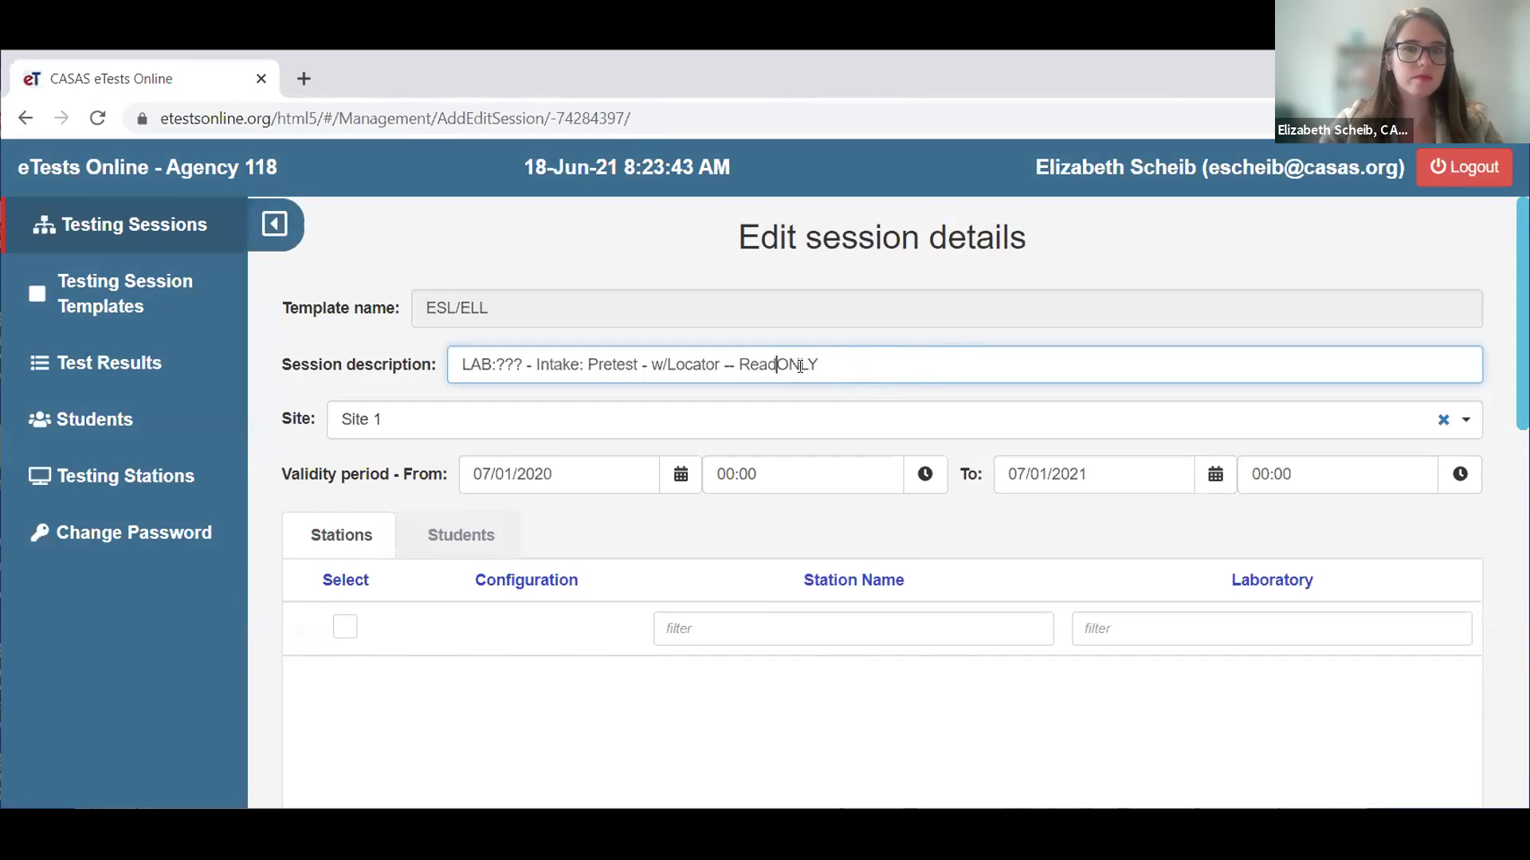
{"action": "type", "text": "Listening"}
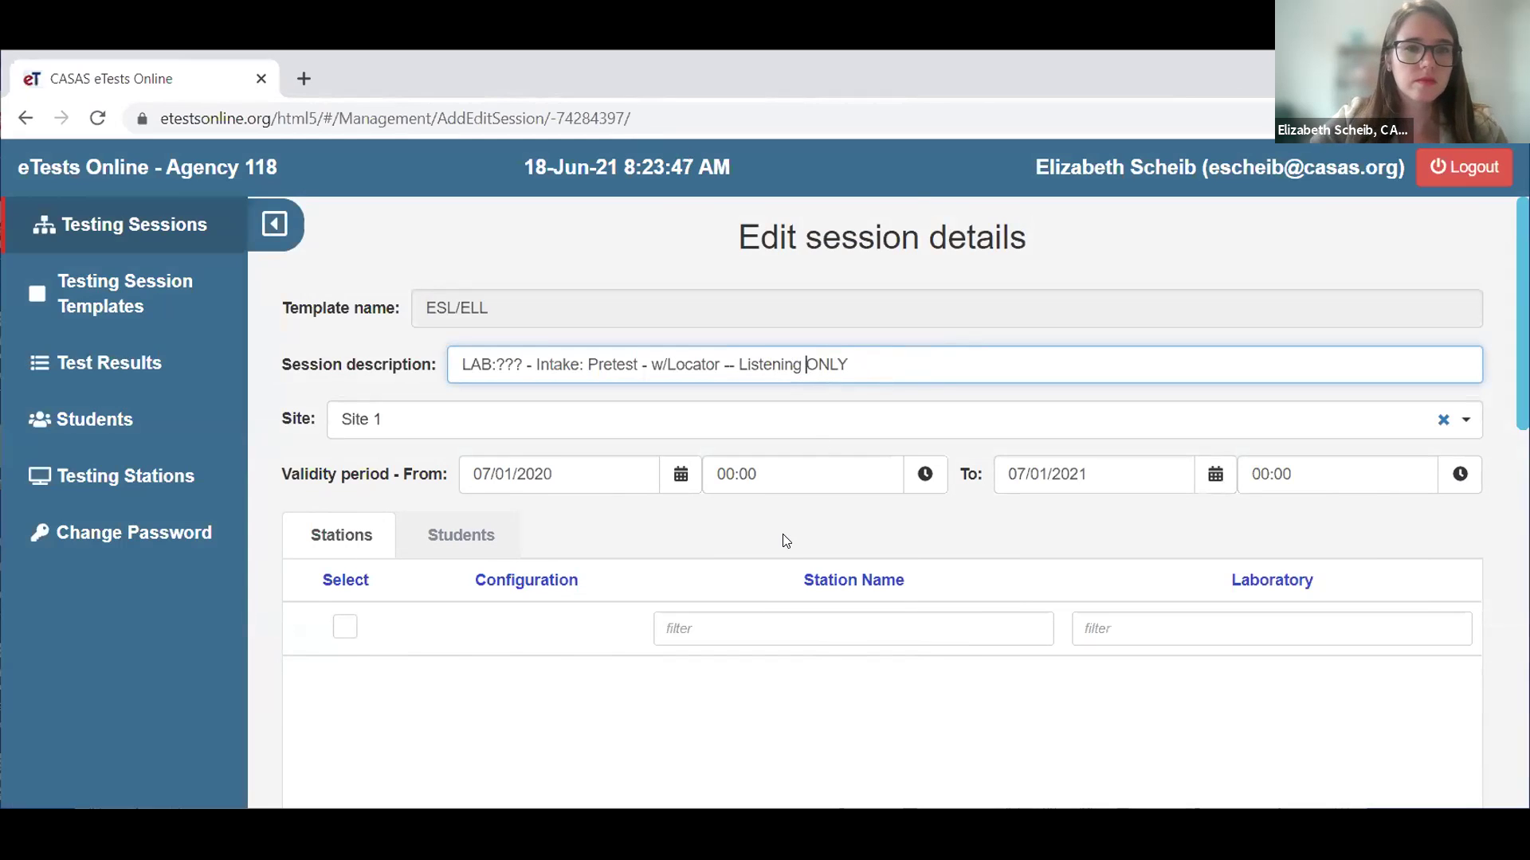
- Set Listening to Life and Work Listening - 980 series, Reading to practice default, and save
{"action": "scroll", "coordinate": [785, 538], "scroll_direction": "down", "scroll_amount": 10}
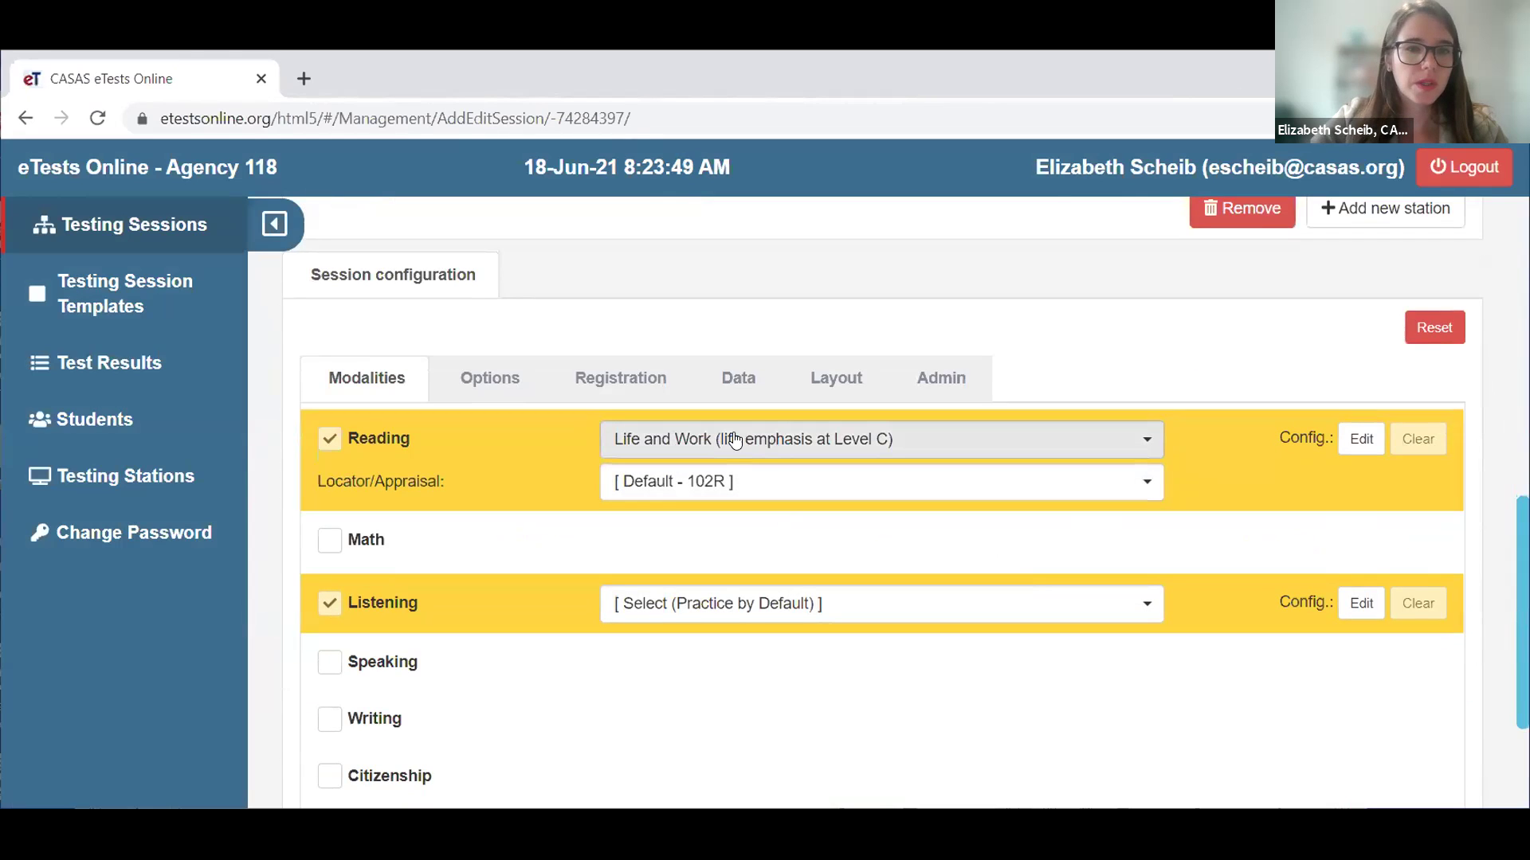
{"action": "left_click", "coordinate": [763, 599]}
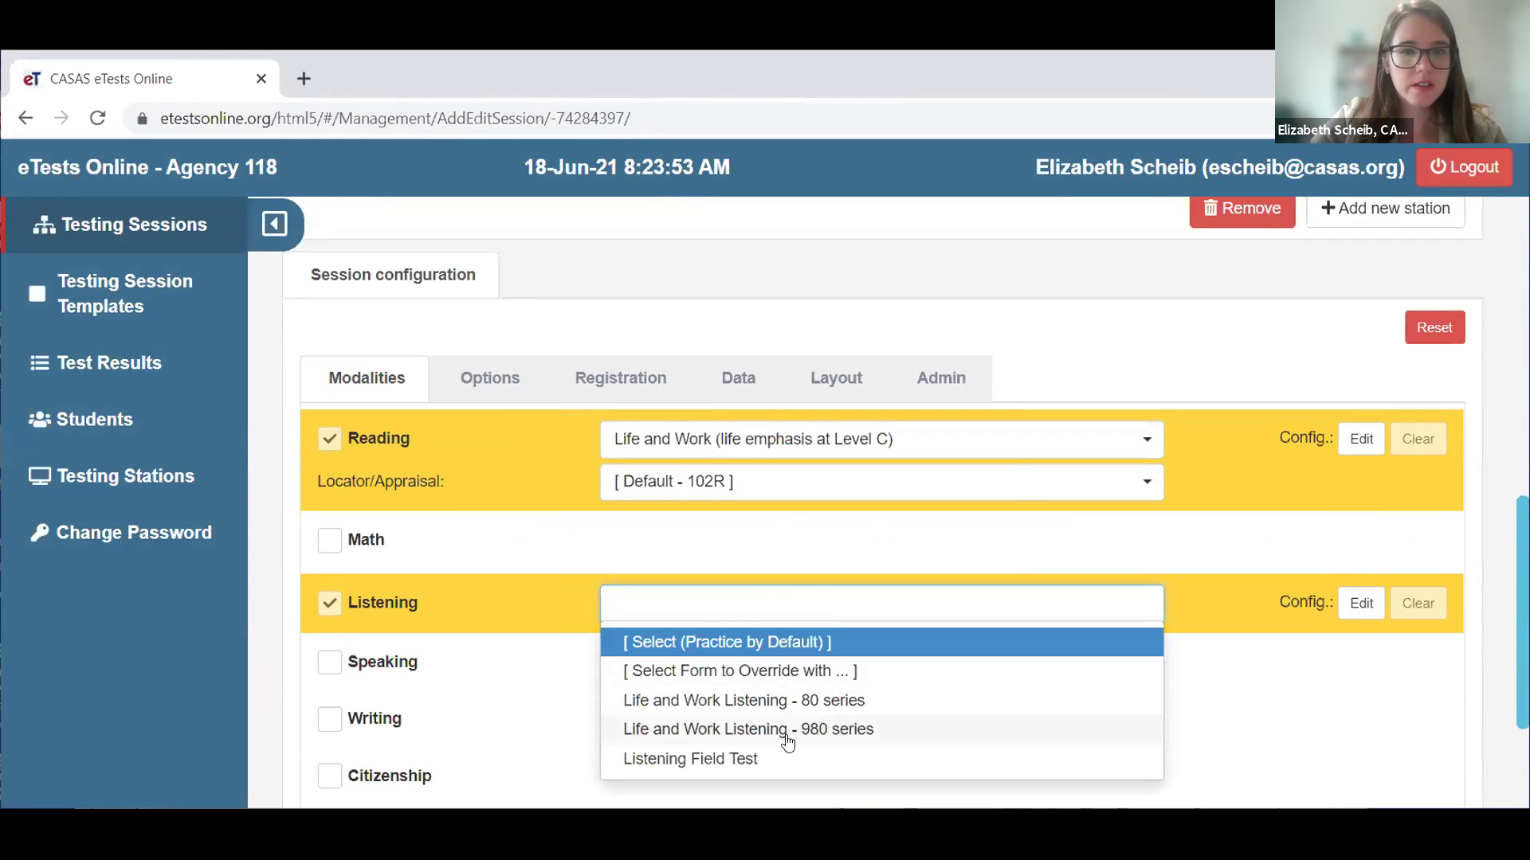
{"action": "left_click", "coordinate": [789, 738]}
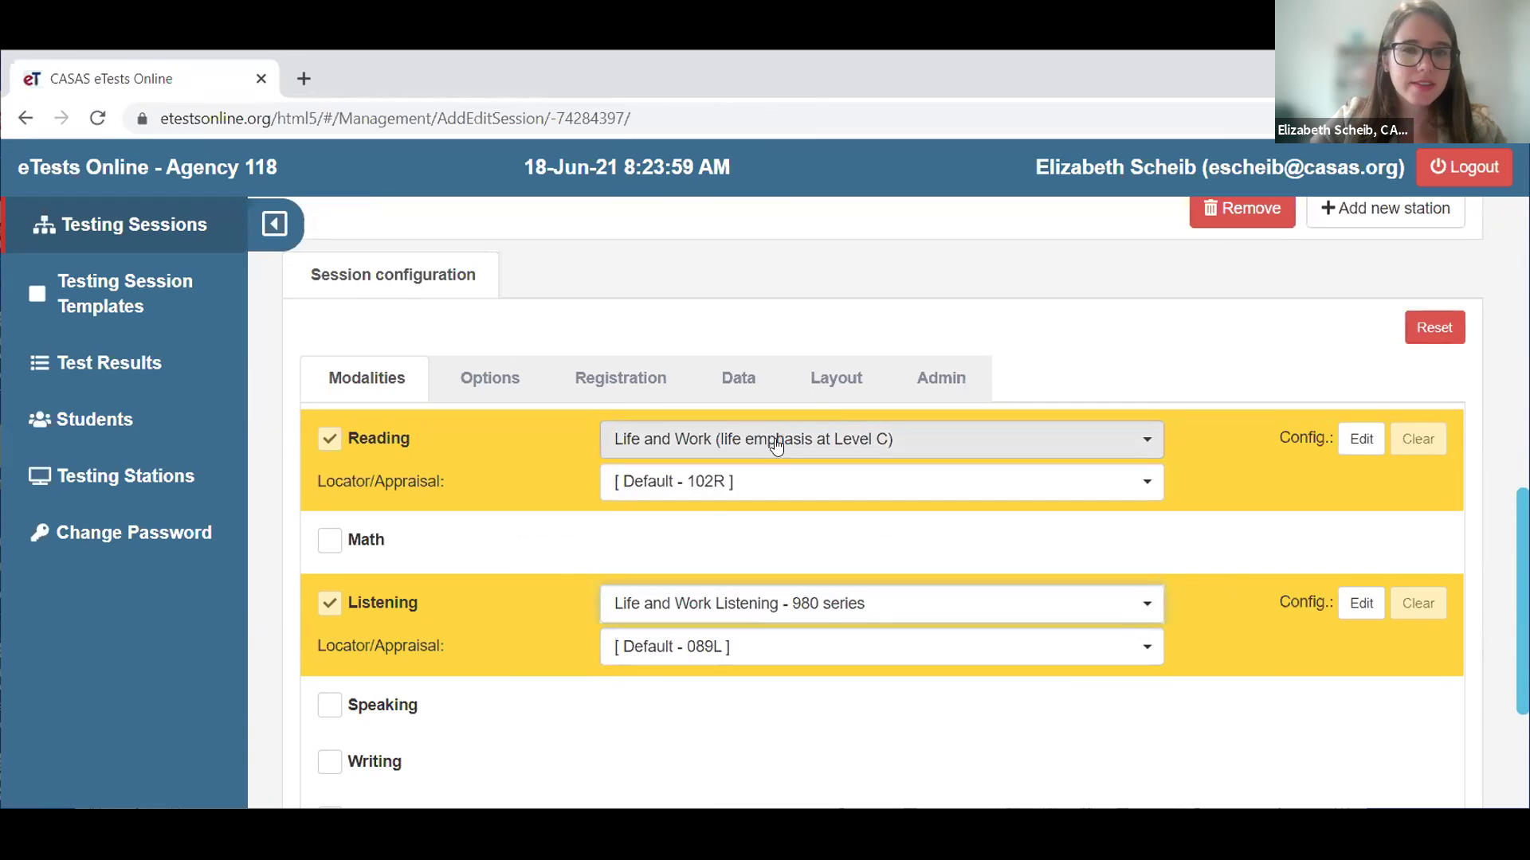
{"action": "left_click", "coordinate": [817, 458]}
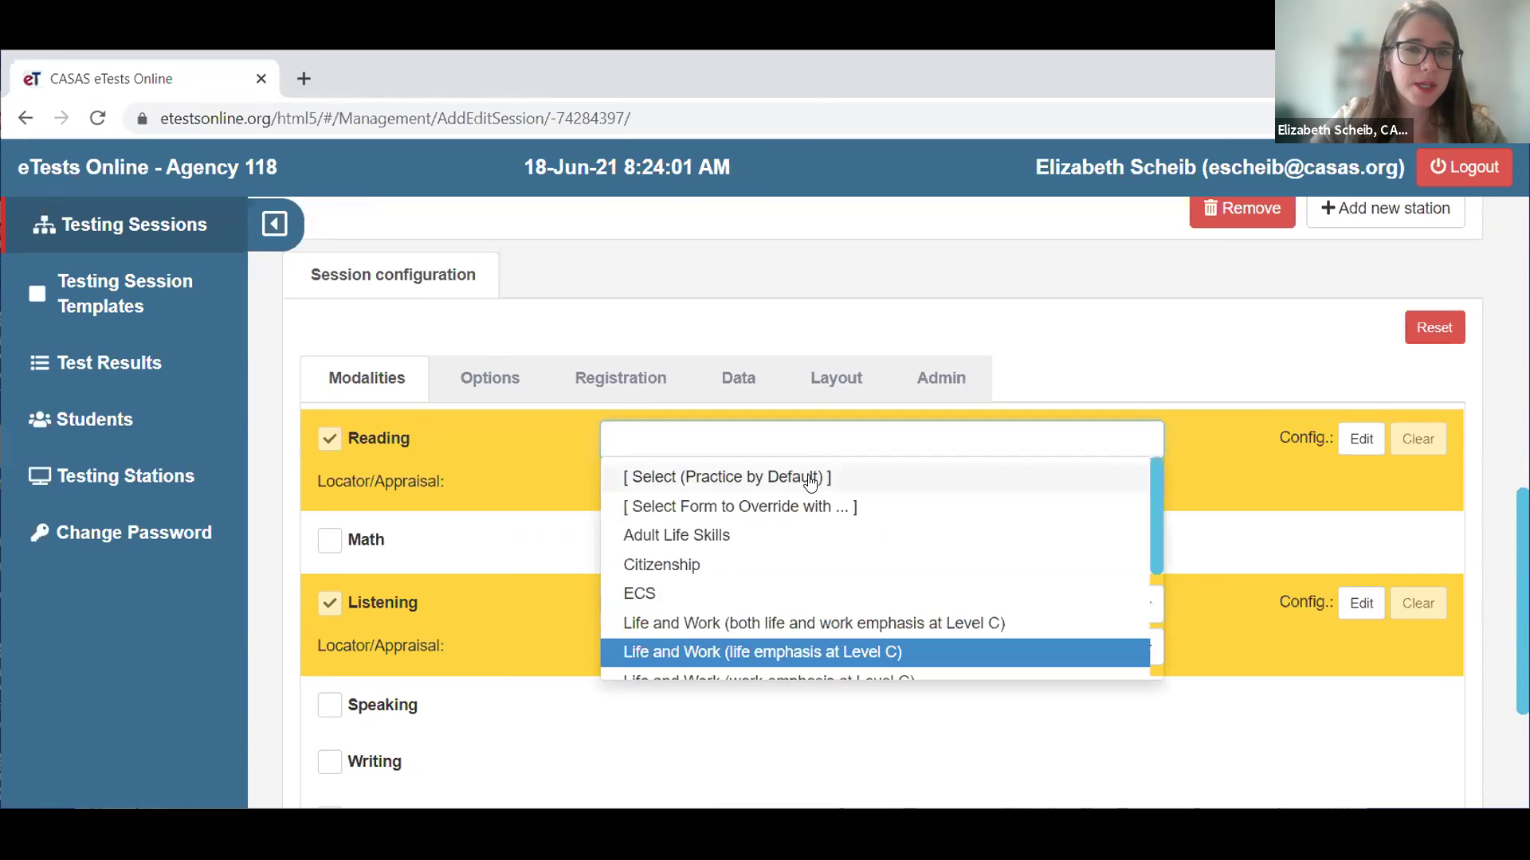
{"action": "left_click", "coordinate": [805, 476]}
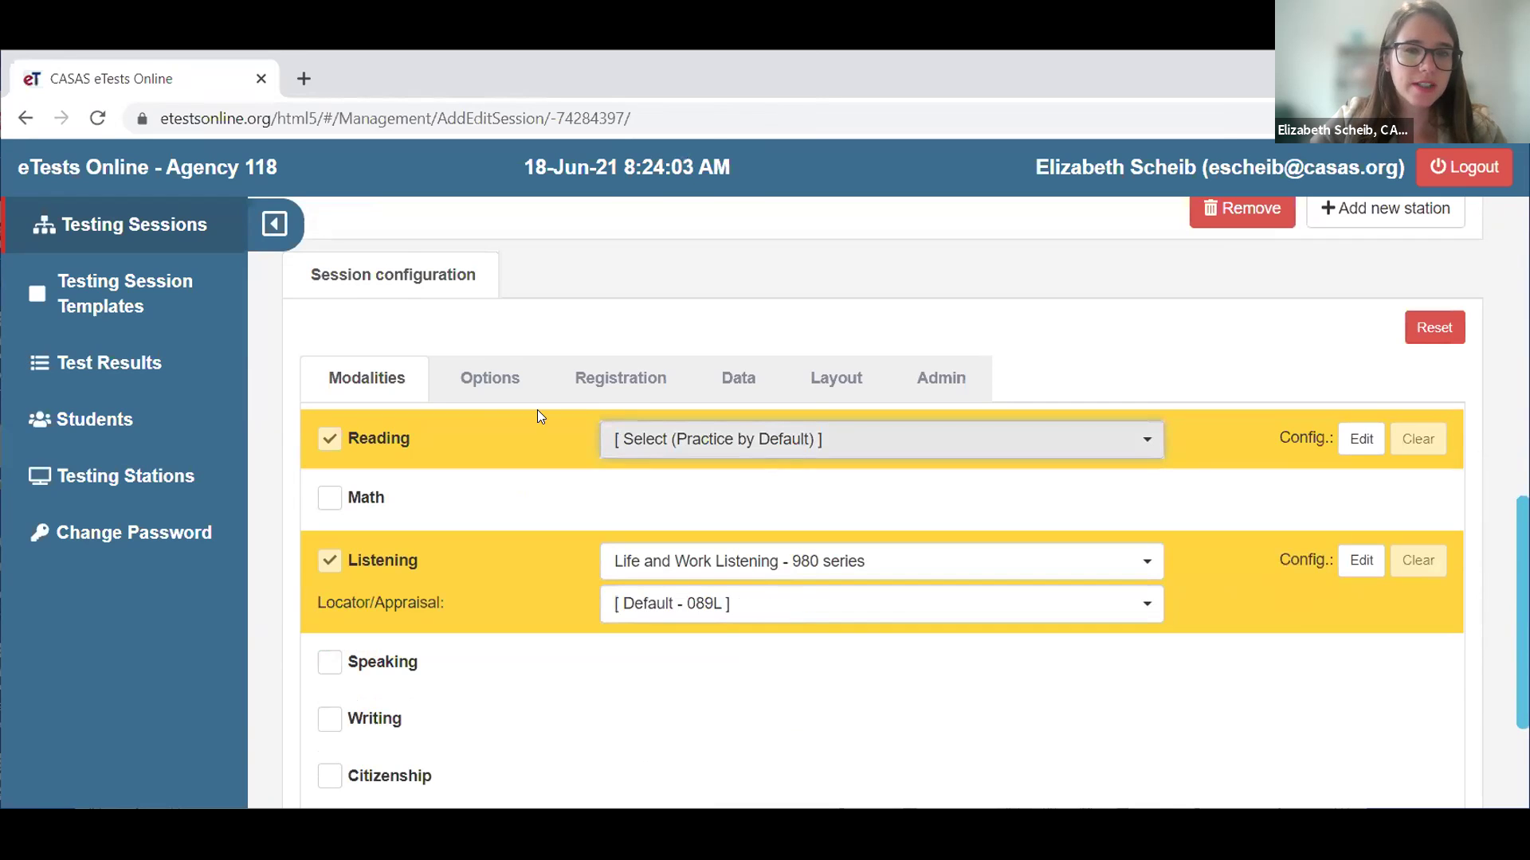
{"action": "scroll", "coordinate": [717, 581], "scroll_direction": "down", "scroll_amount": 3}
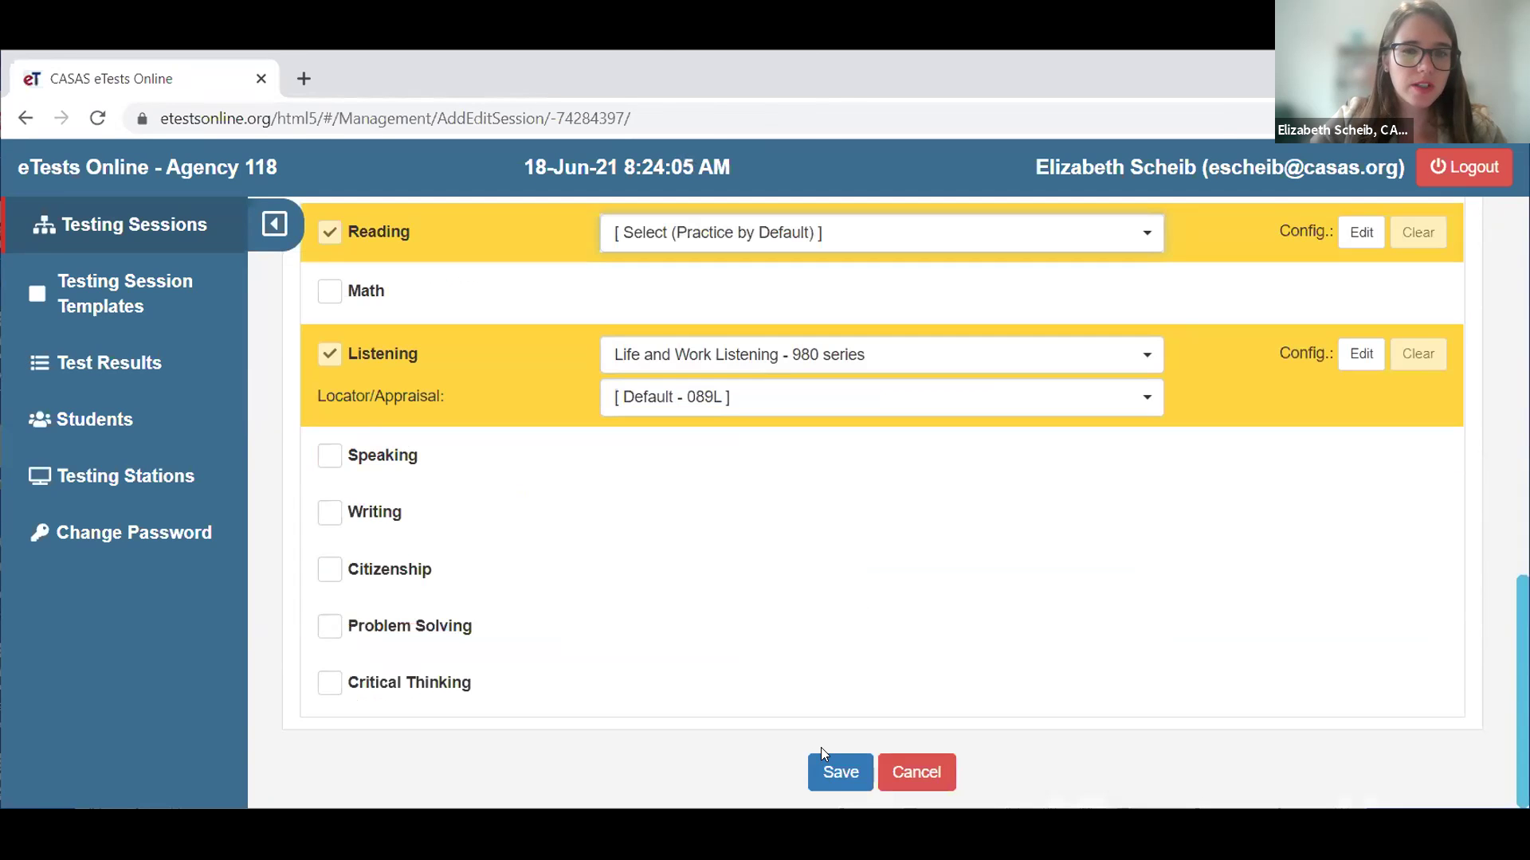
{"action": "left_click", "coordinate": [828, 778]}
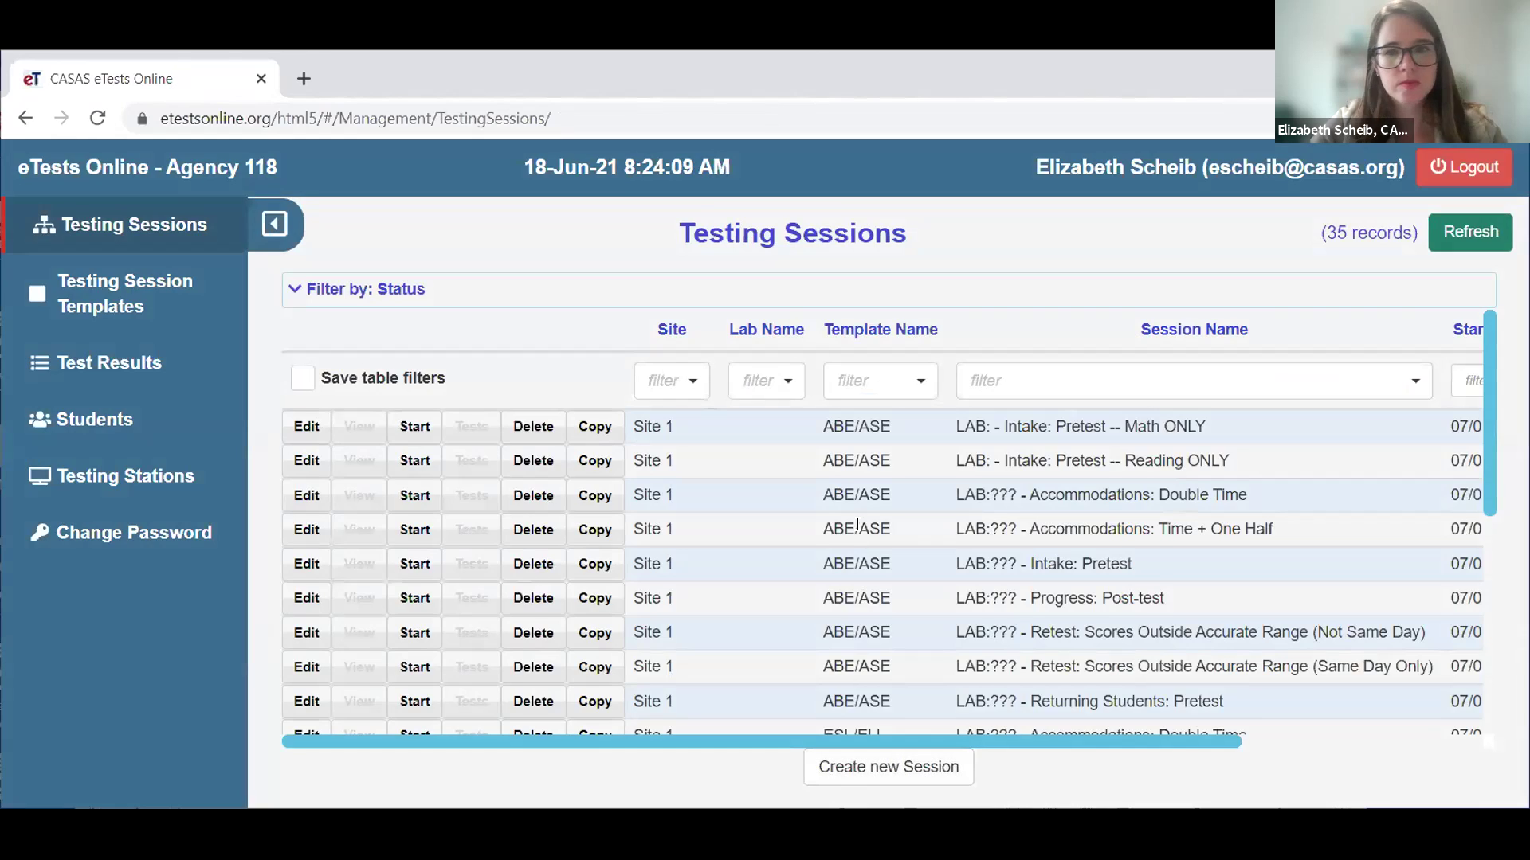
- Review the three ESL/ELL w/Locator sessions, including the new Reading ONLY and Listening ONLY copies
{"action": "scroll", "coordinate": [857, 526], "scroll_direction": "down", "scroll_amount": 5}
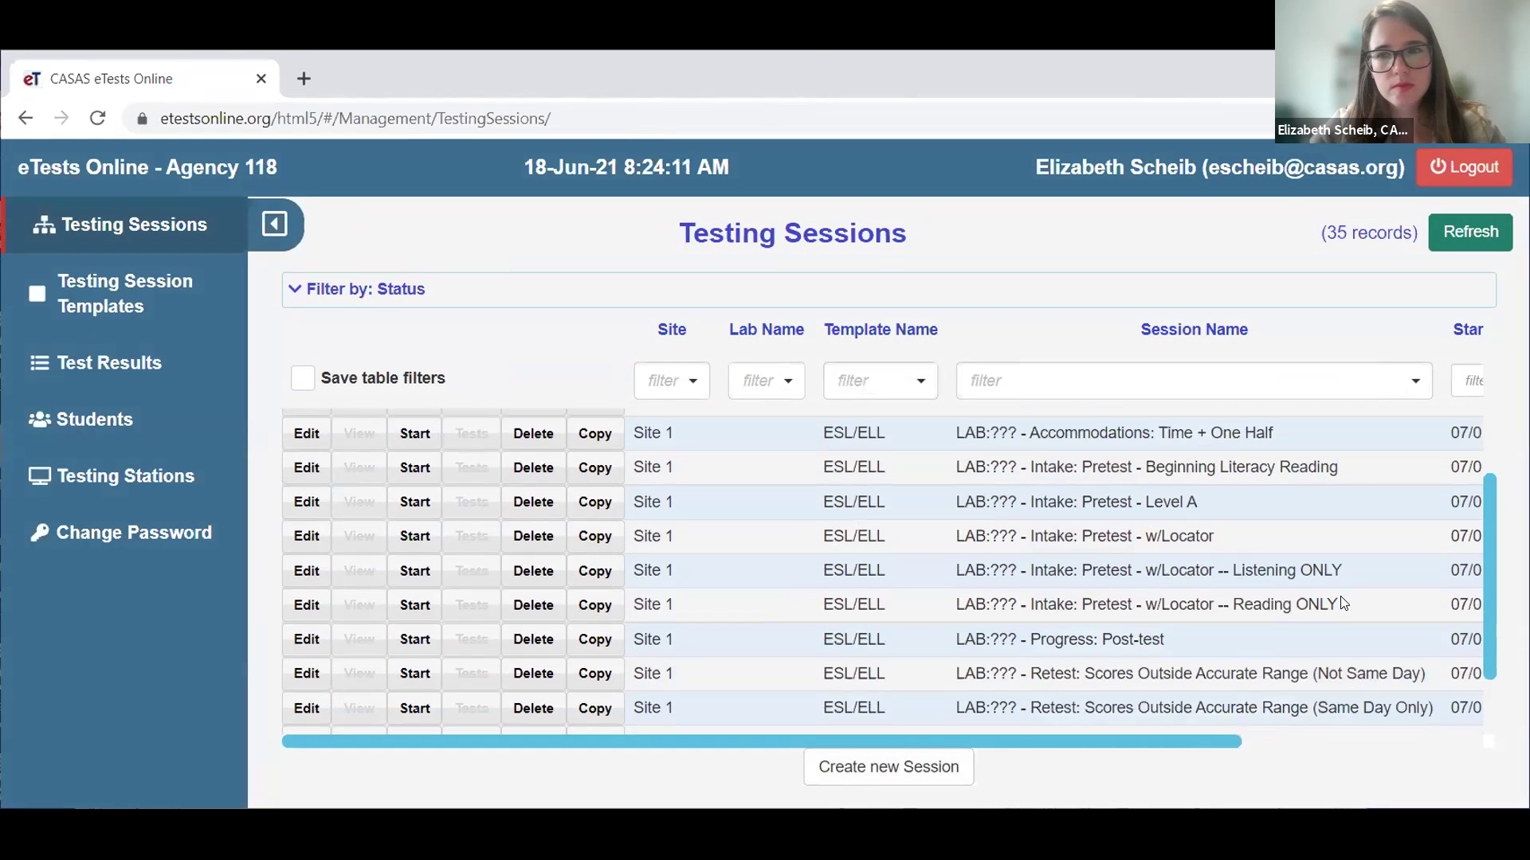
{"action": "left_click_drag", "start_coordinate": [1339, 606], "coordinate": [958, 534]}
{"action": "left_click", "coordinate": [964, 534]}
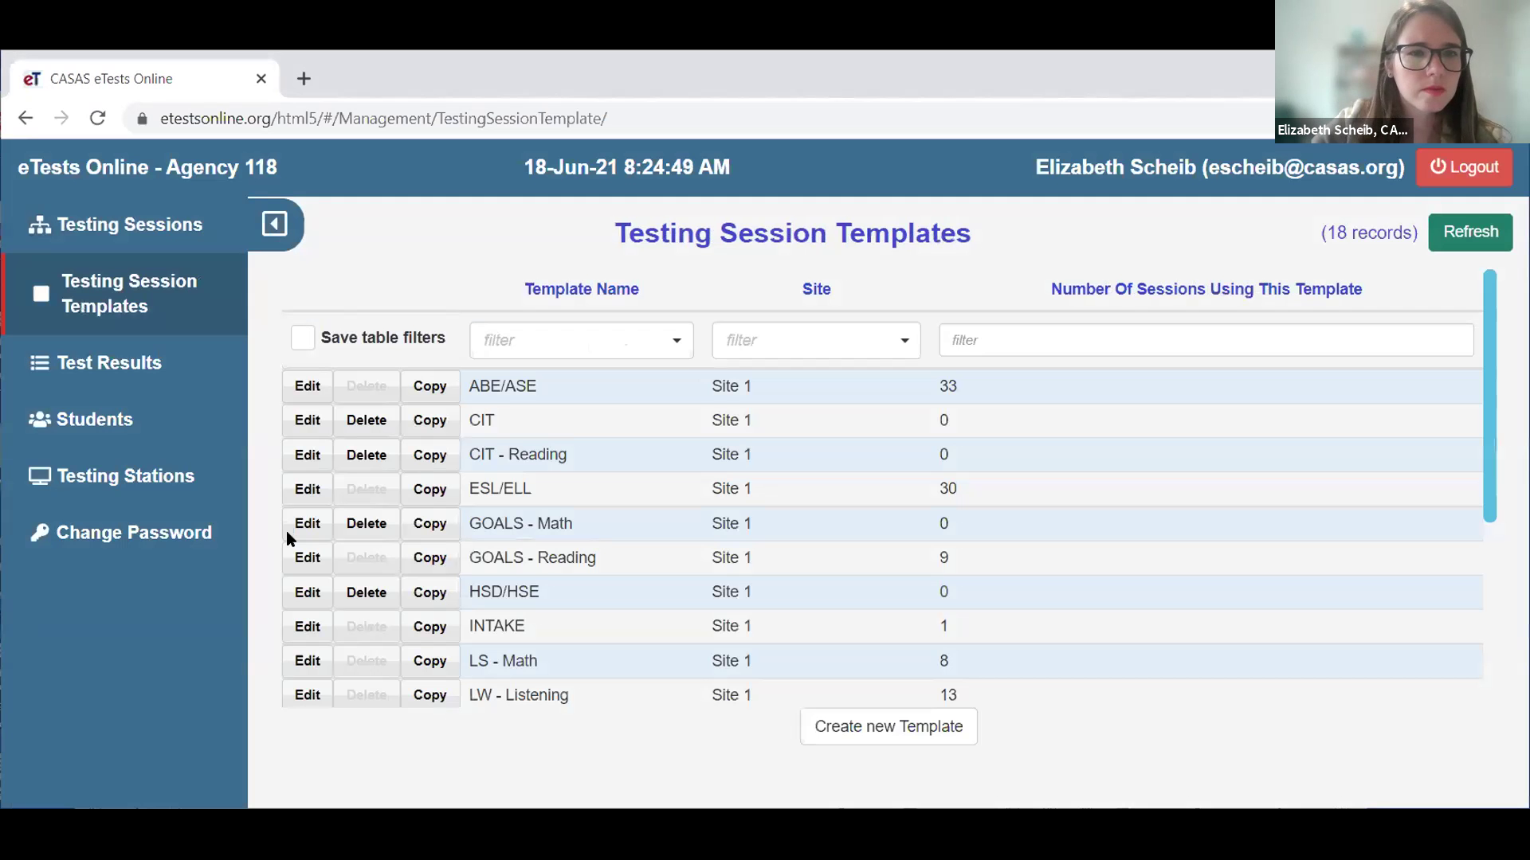
- In the ABE/ASE template's Data screens, select Highest grade and Highest diploma information among available screens
{"action": "left_click", "coordinate": [308, 386]}
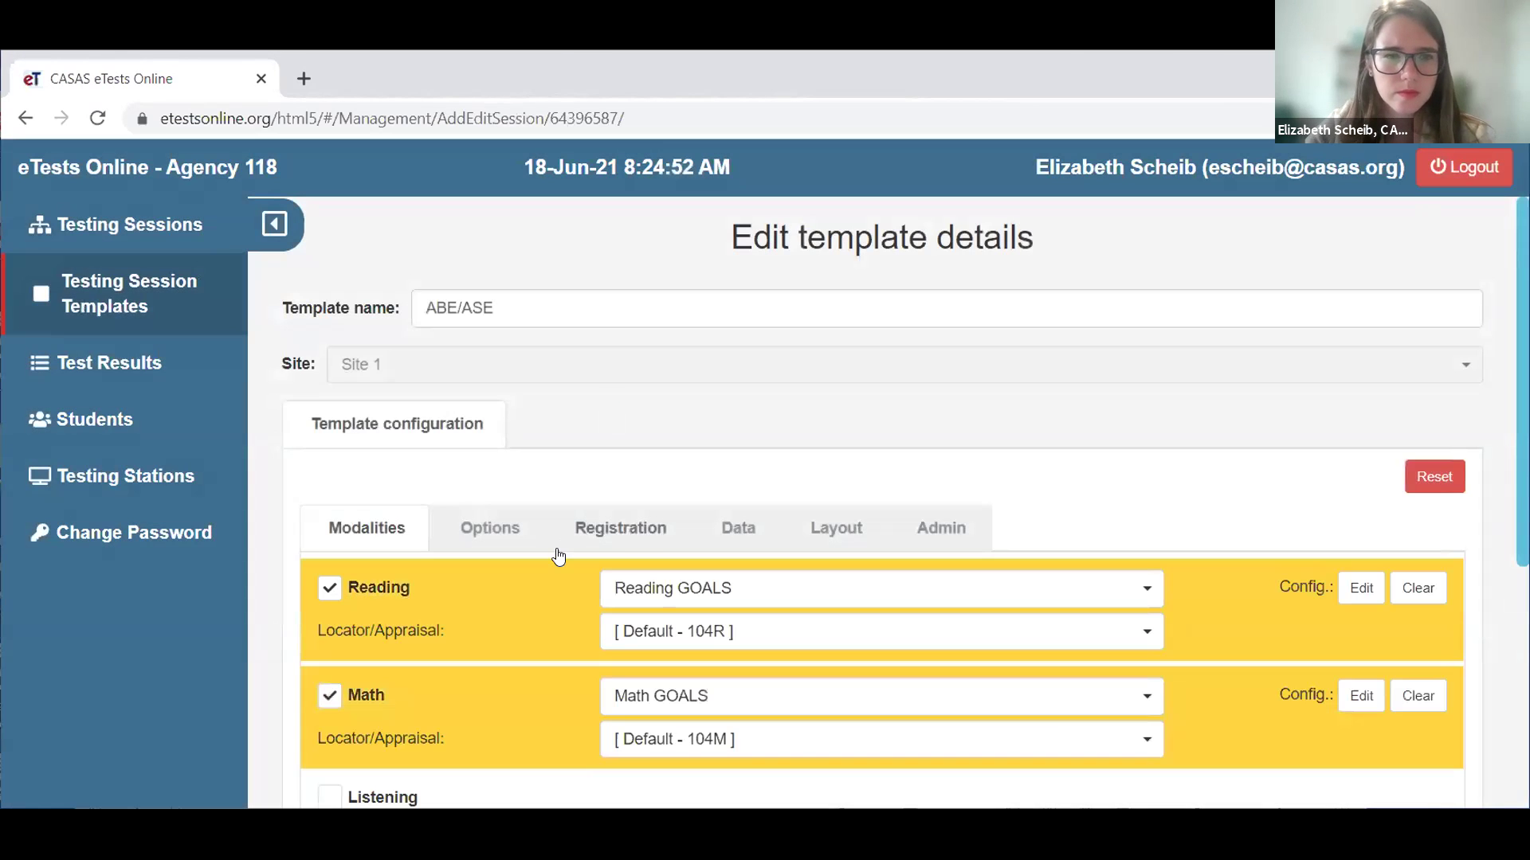
{"action": "left_click", "coordinate": [729, 543]}
{"action": "scroll", "coordinate": [778, 665], "scroll_direction": "down", "scroll_amount": 1}
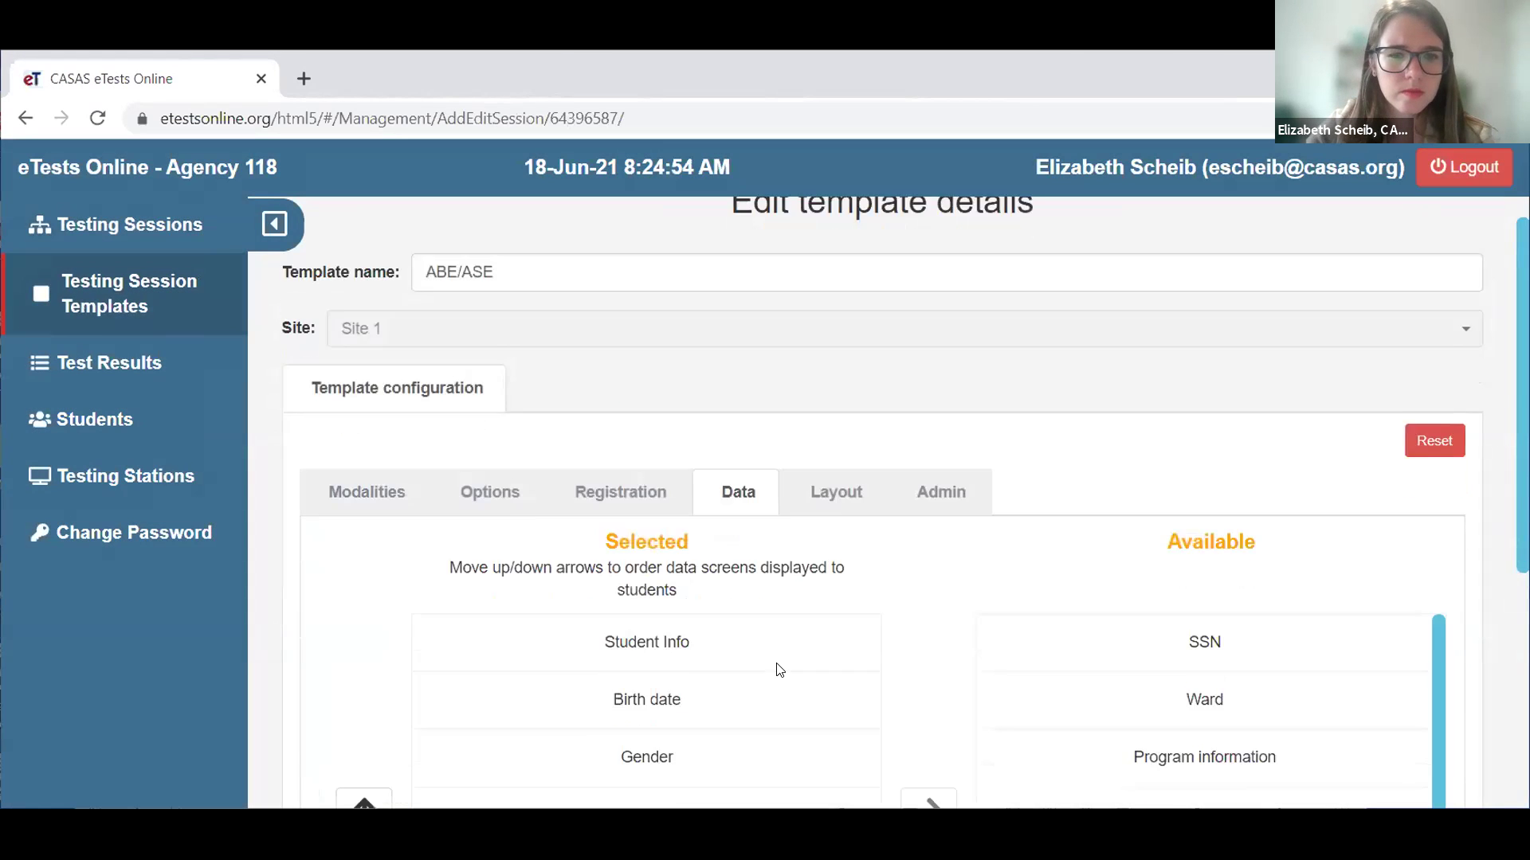
{"action": "scroll", "coordinate": [778, 669], "scroll_direction": "down", "scroll_amount": 4}
{"action": "left_click", "coordinate": [1284, 531]}
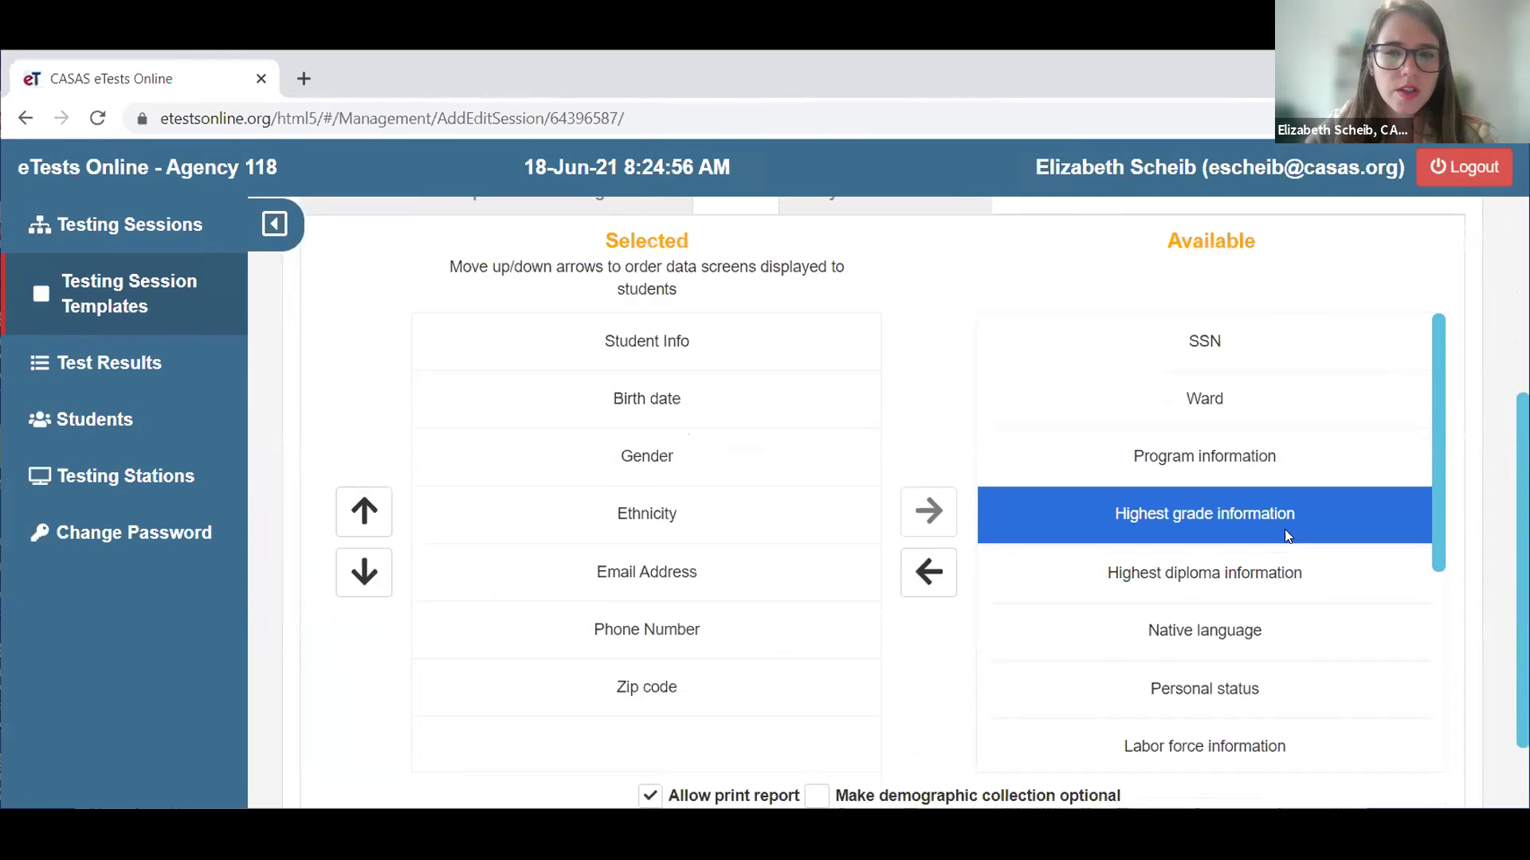
{"action": "left_click", "coordinate": [1282, 580]}
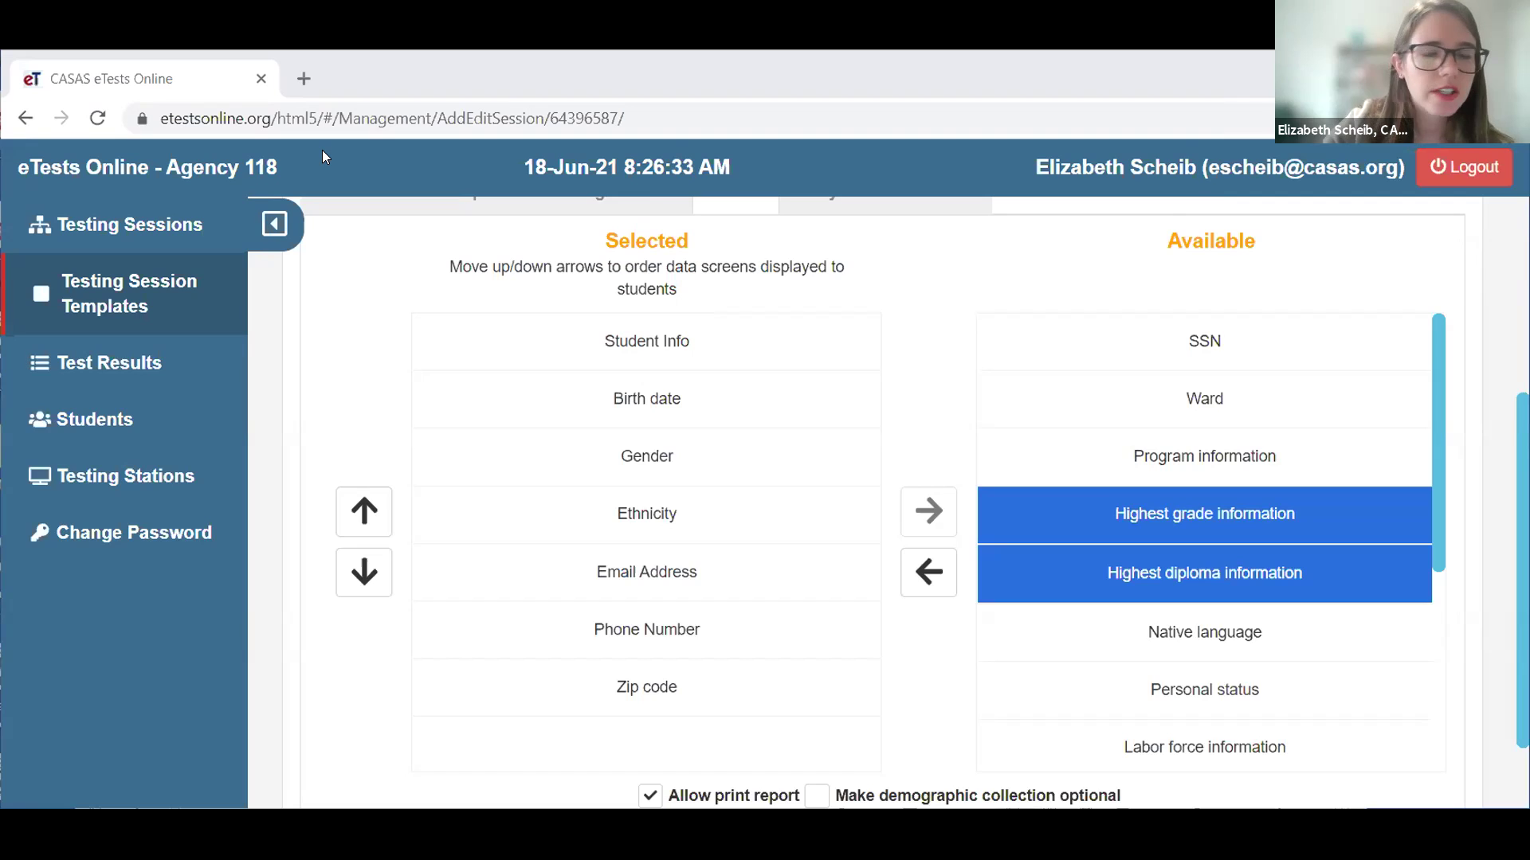
{"action": "left_click", "coordinate": [100, 222]}
- Leave the ABE/ASE template without saving changes and switch to the presentation
{"action": "left_click", "coordinate": [683, 619]}
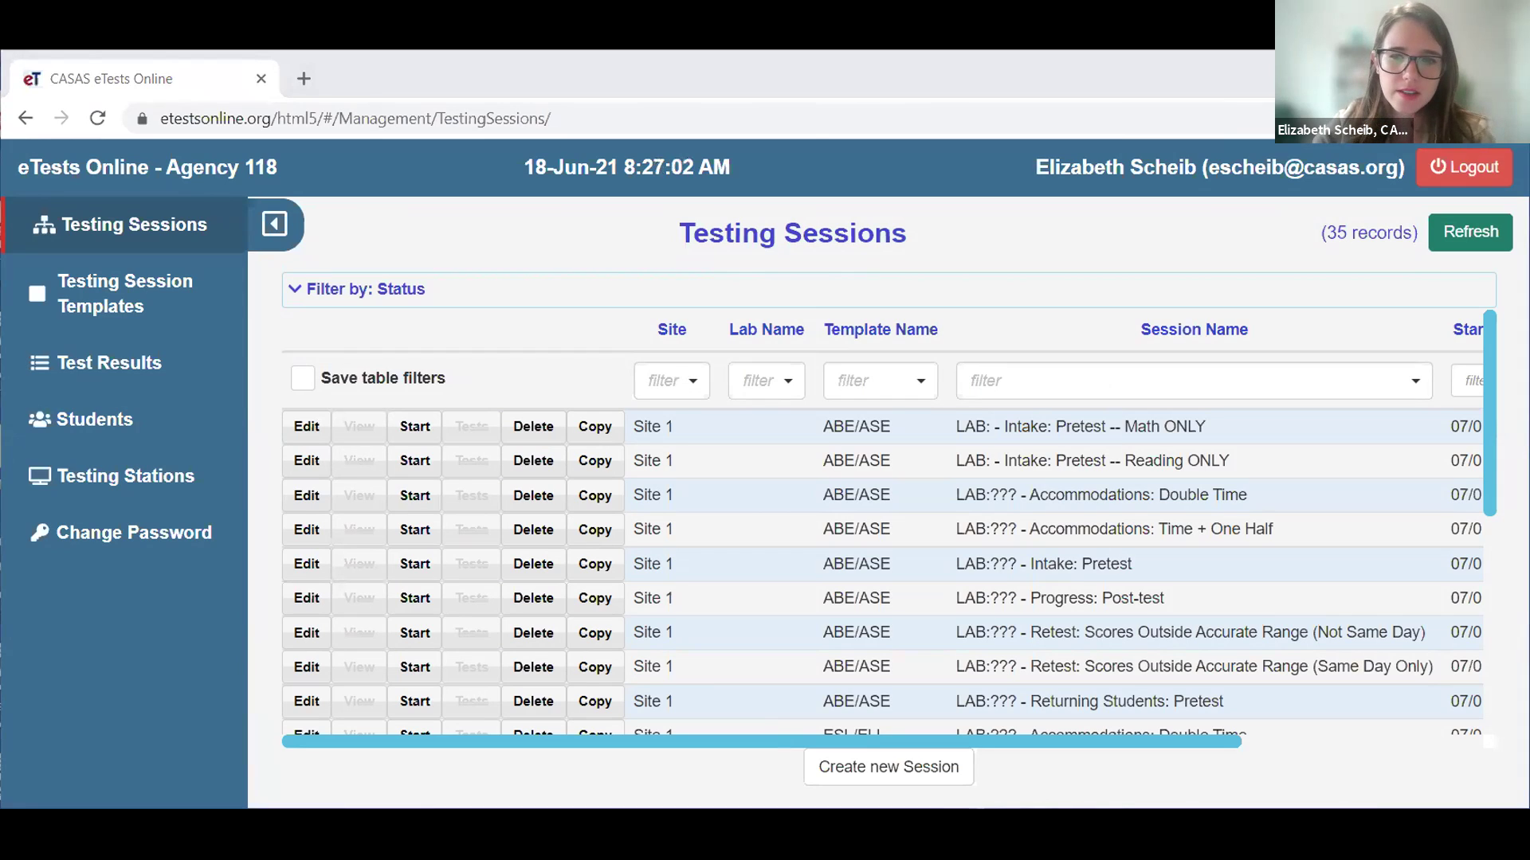
{"action": "key", "text": "alt+Tab"}
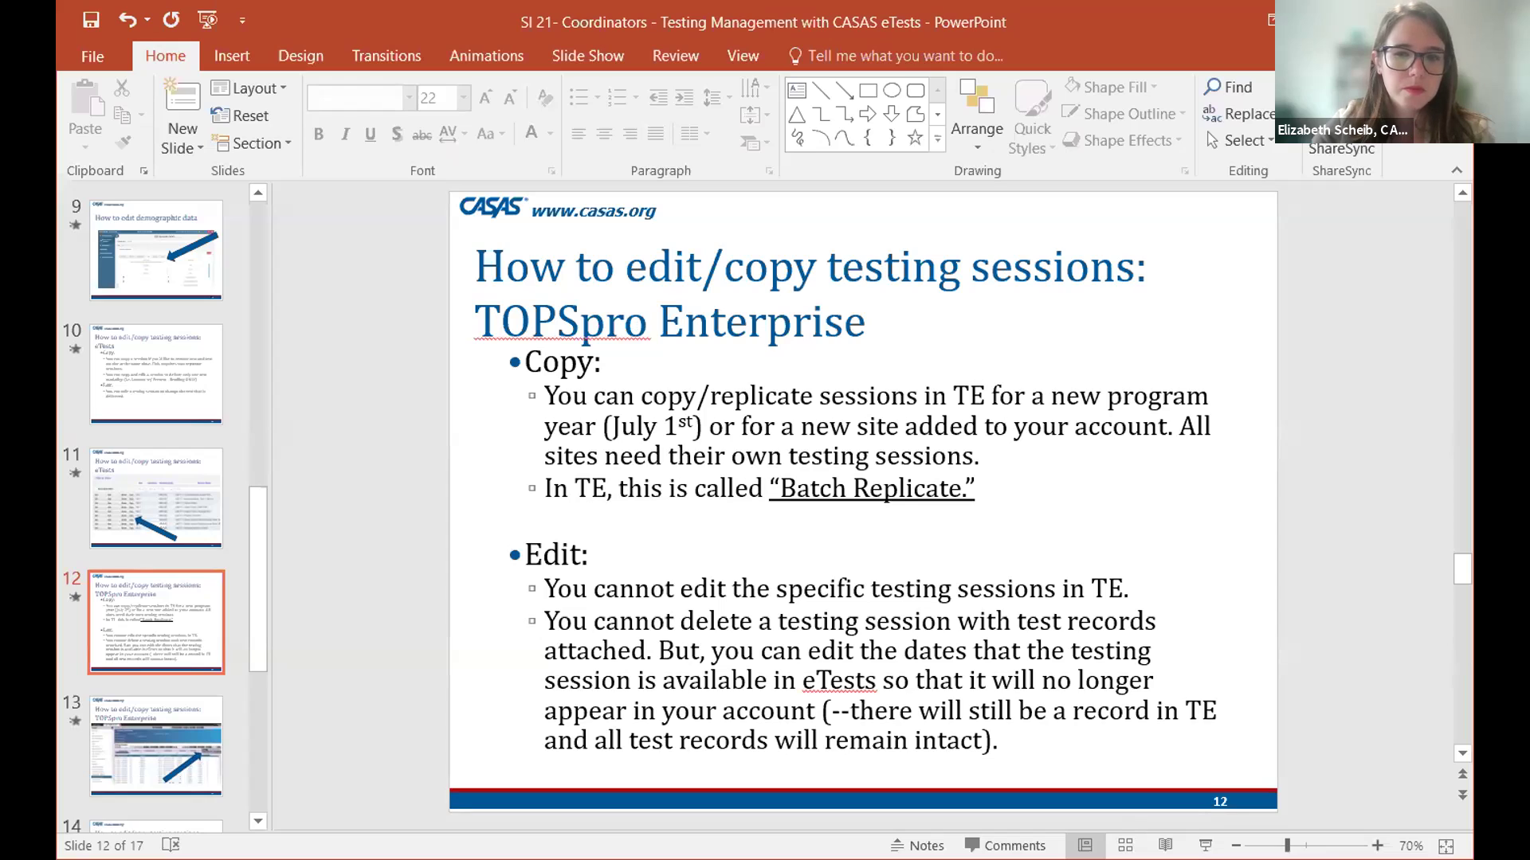
- Resume the slide show at slide 12 on editing and copying testing sessions in TOPSpro Enterprise
{"action": "key", "text": "shift+F5"}
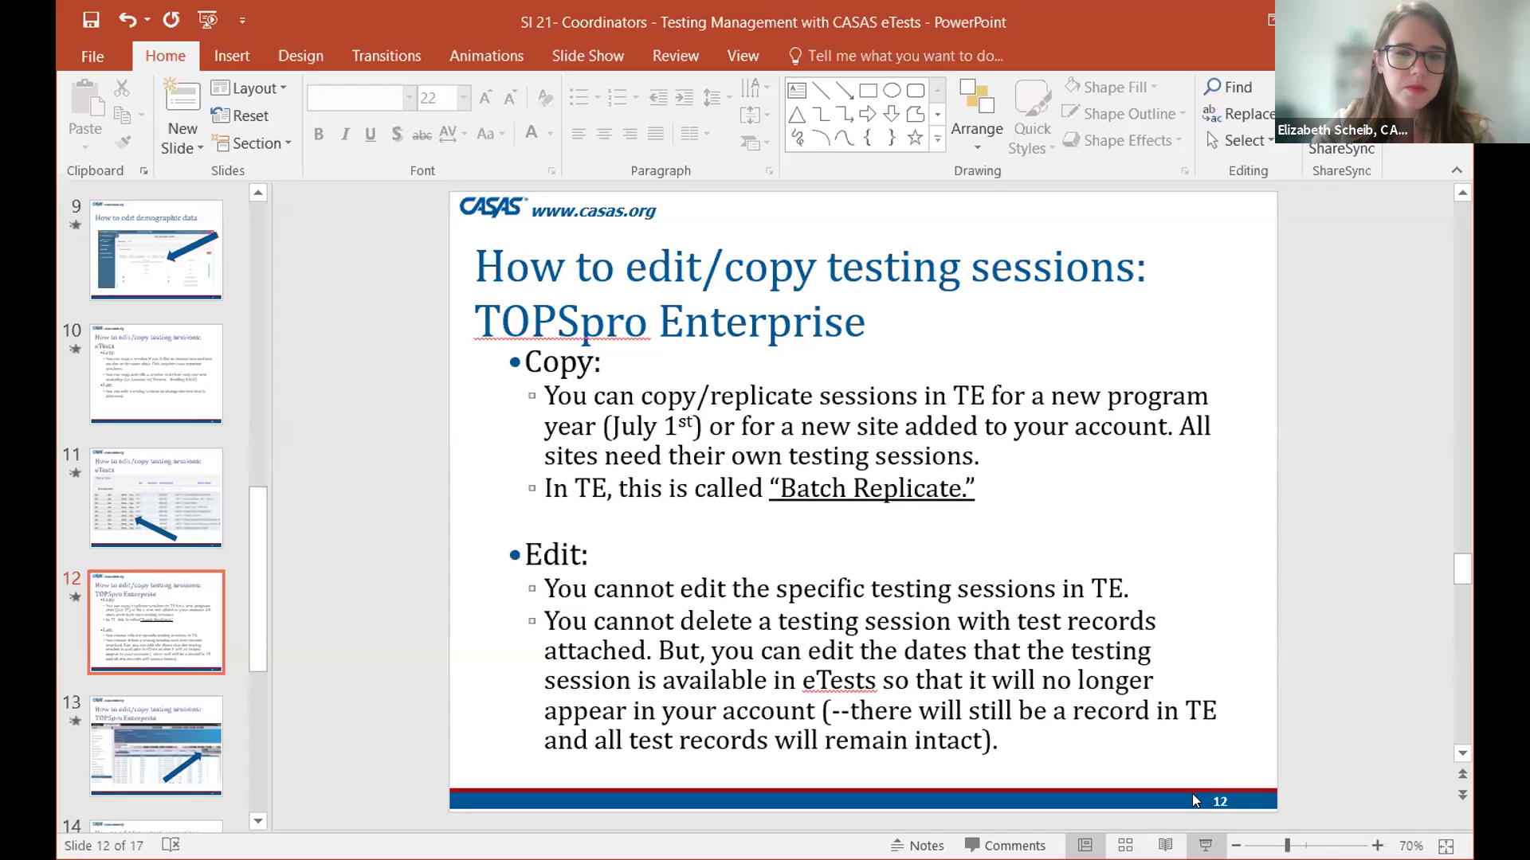
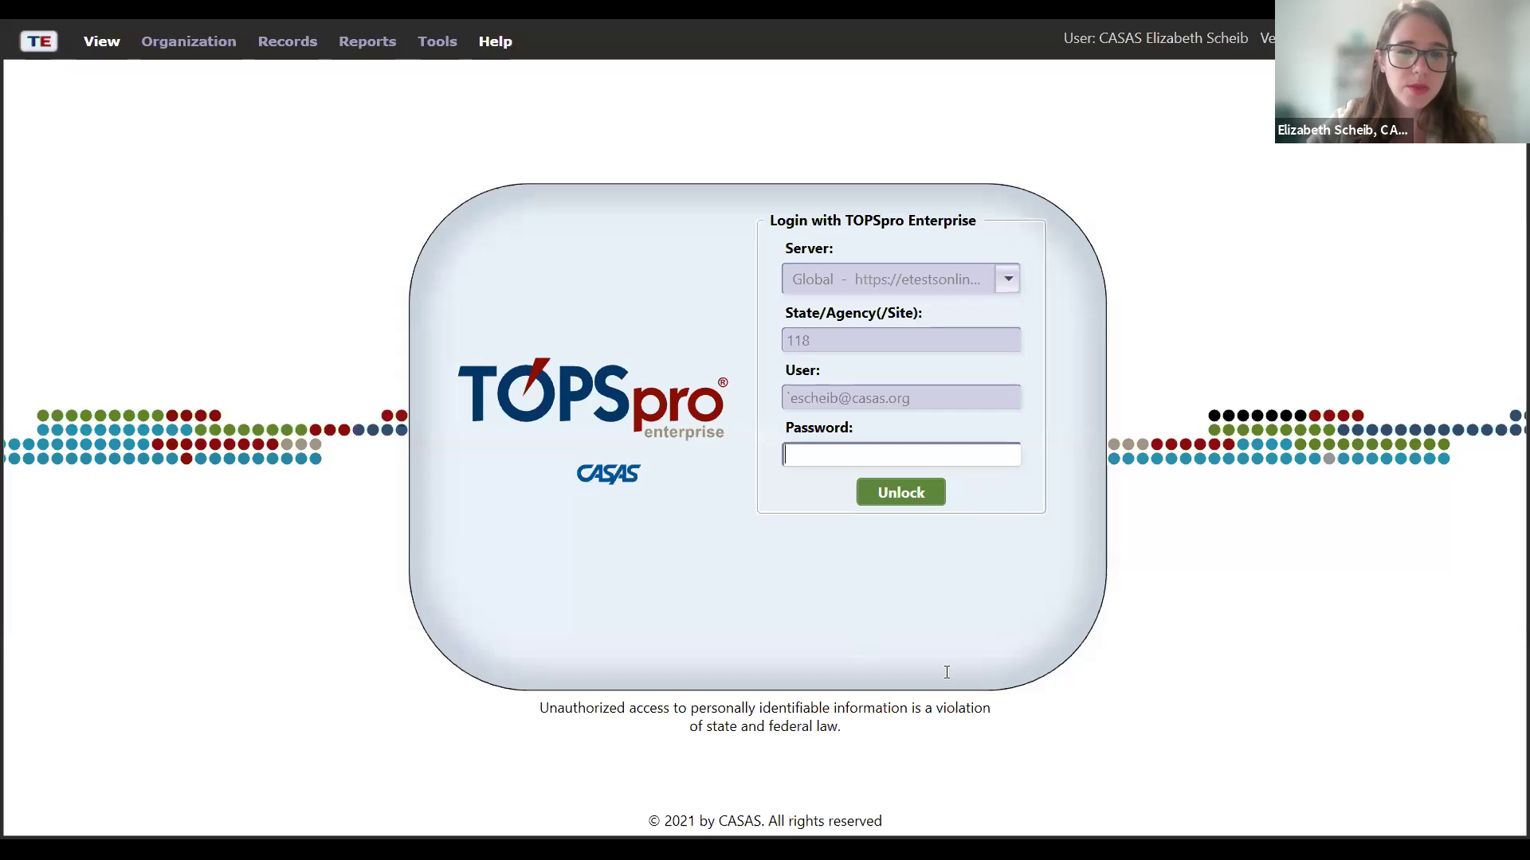
- Unlock the TOPSpro Enterprise session with the account password to get back to the Start Page
{"action": "type", "text": "********"}
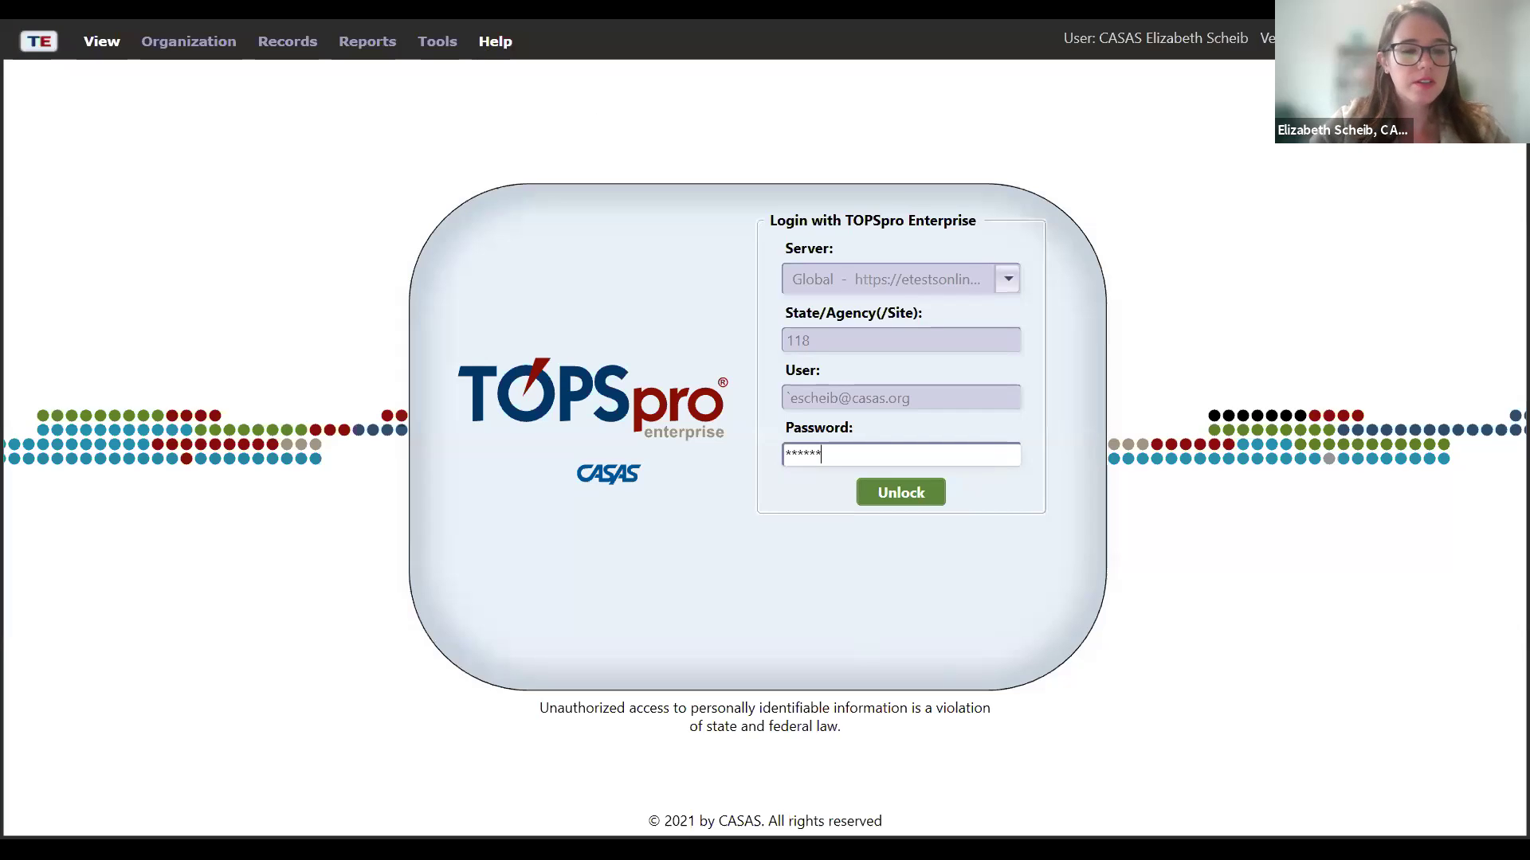
{"action": "type", "text": "****"}
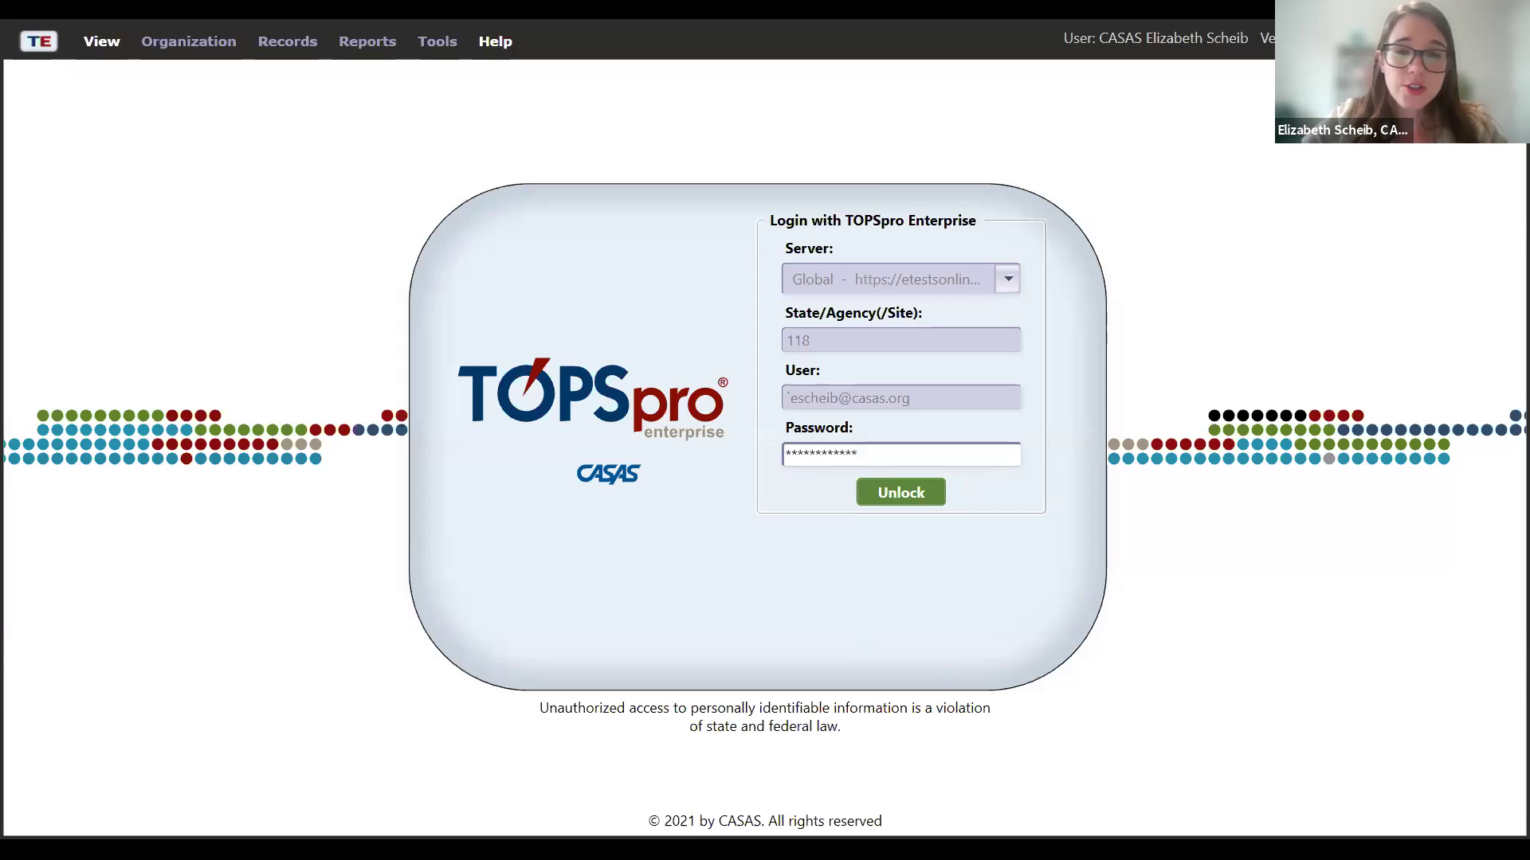
{"action": "left_click", "coordinate": [902, 501]}
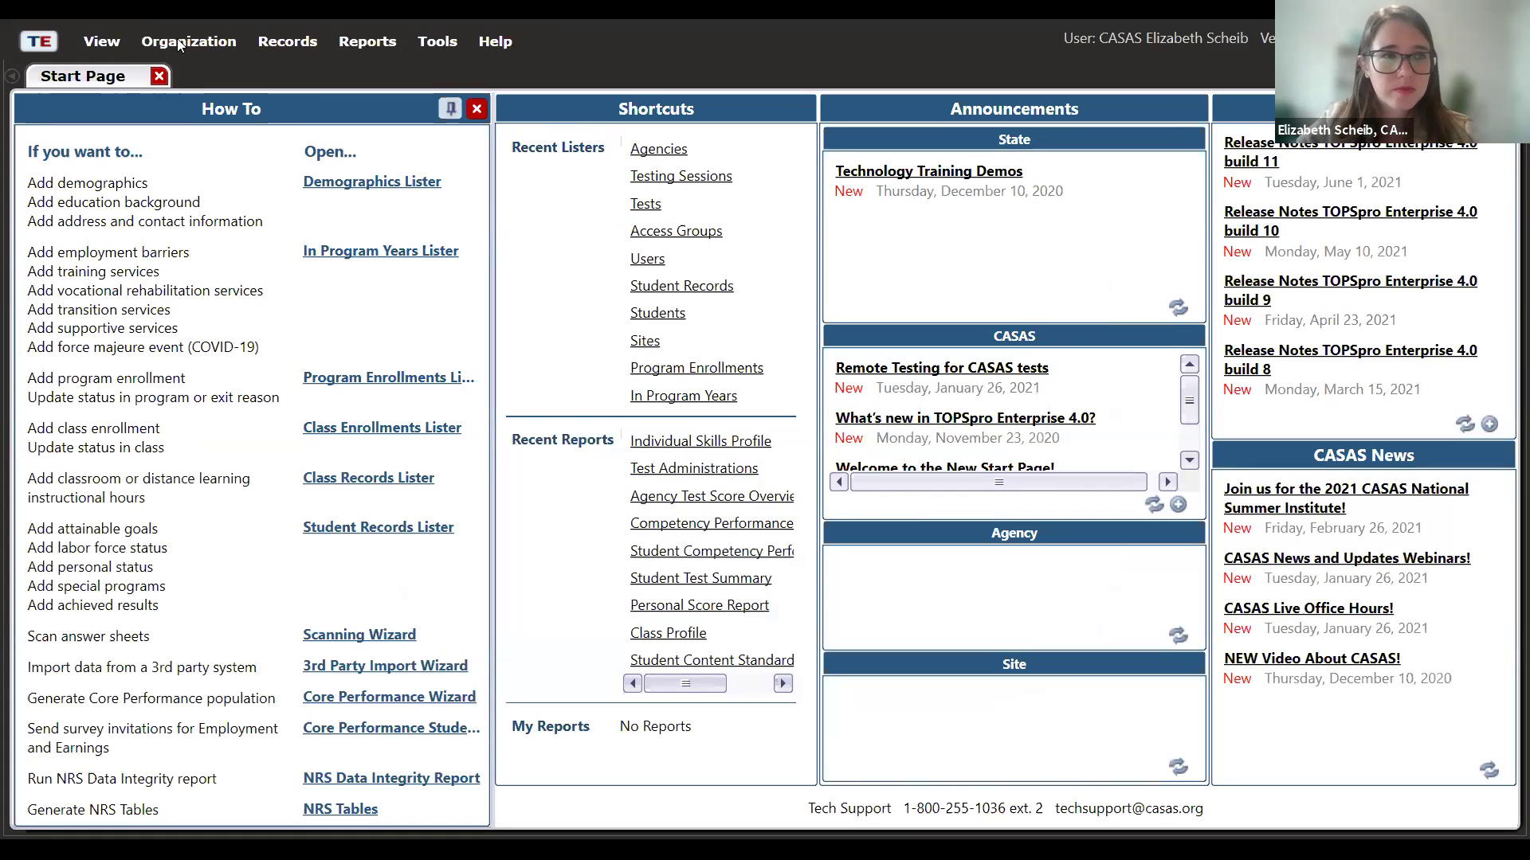
- Open the Organization's Agencies list and scroll right to the Purpose column
{"action": "left_click", "coordinate": [209, 41]}
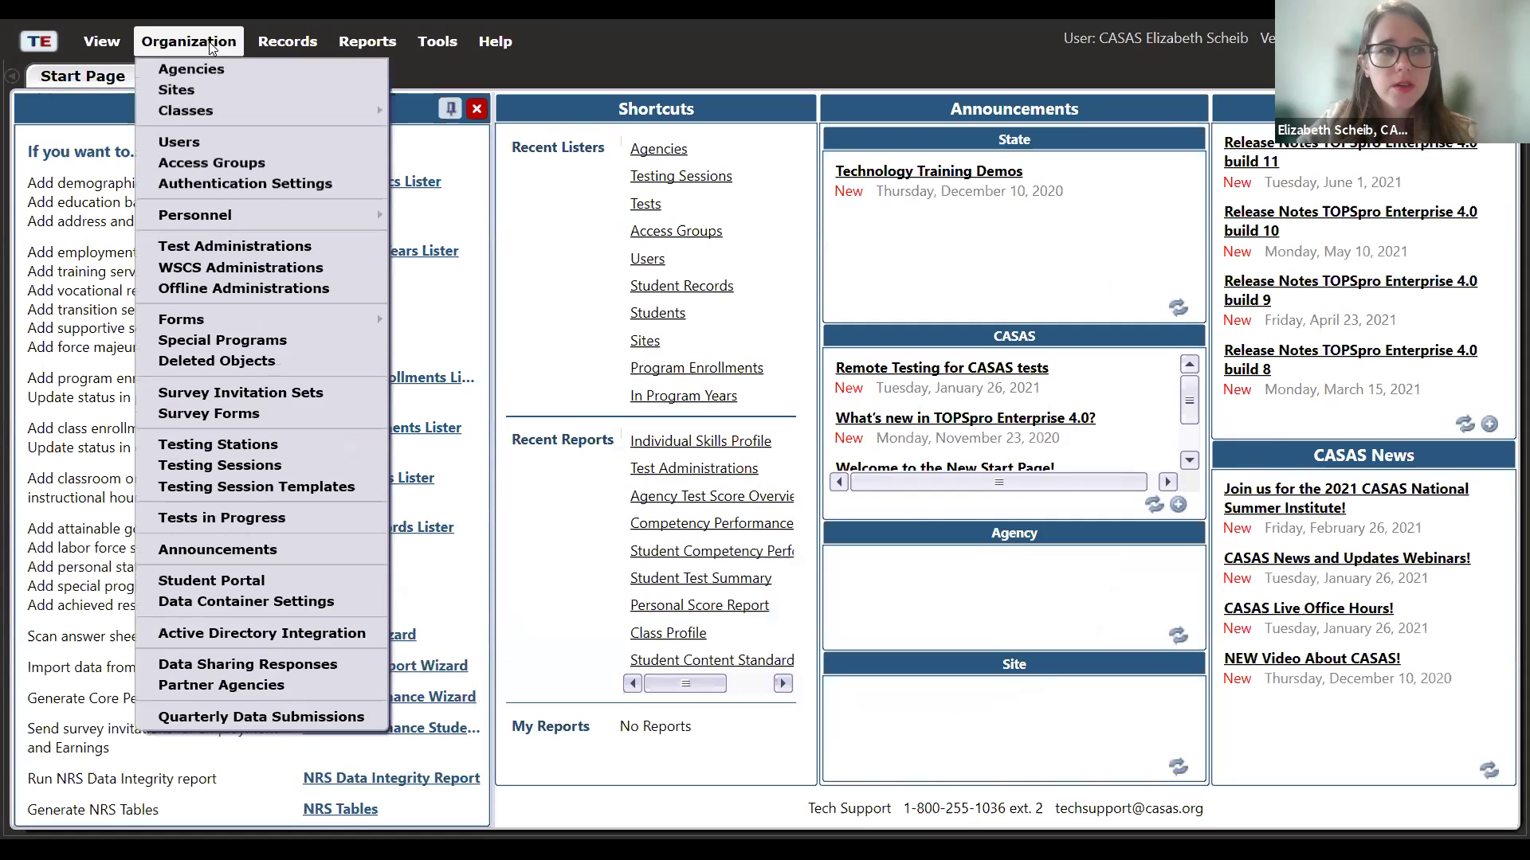
{"action": "left_click", "coordinate": [211, 67]}
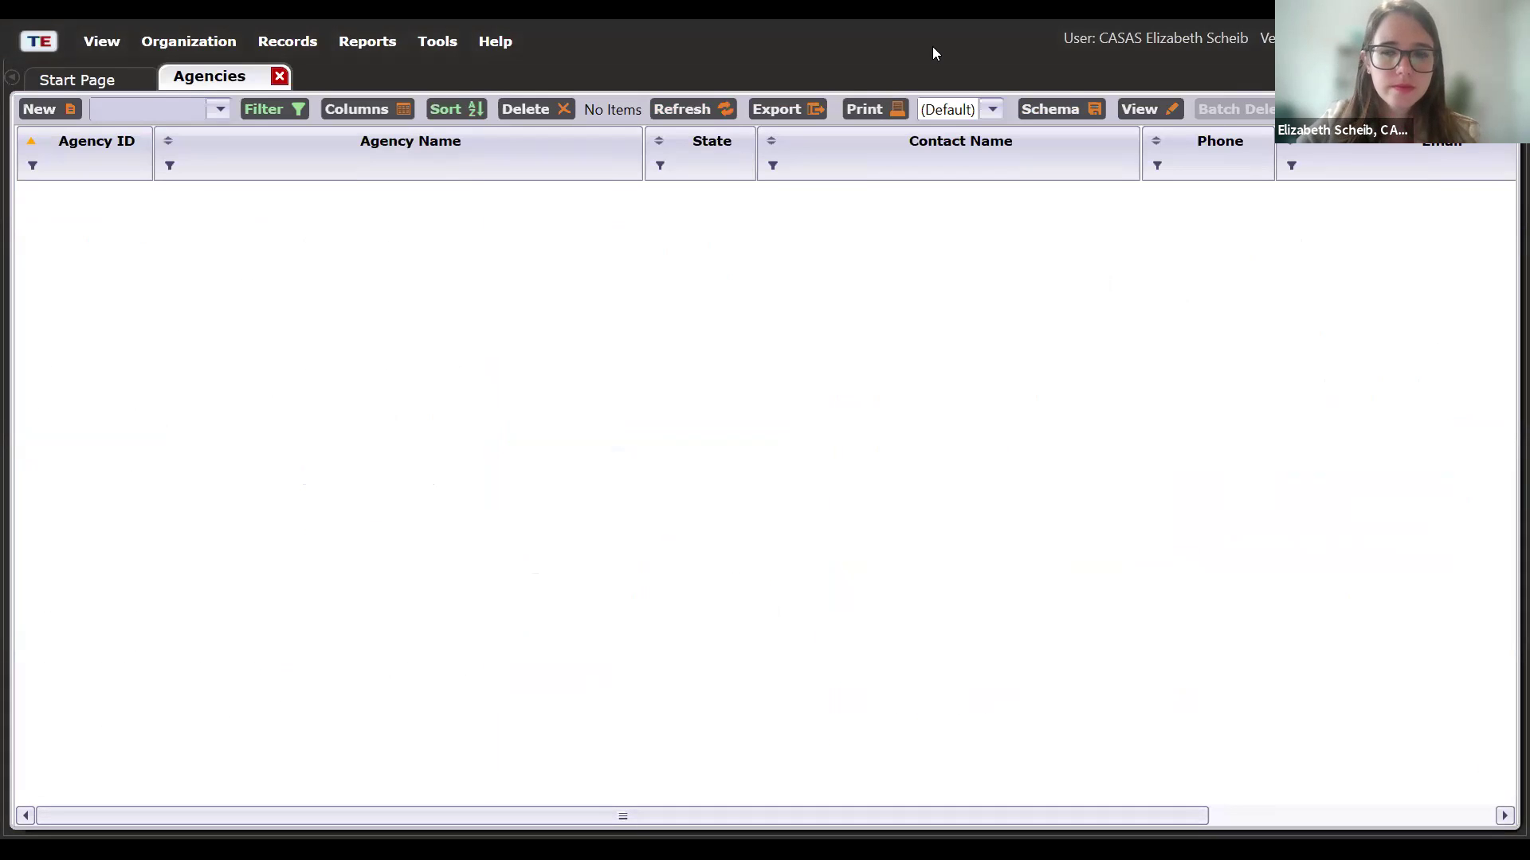
{"action": "left_click", "coordinate": [1504, 816]}
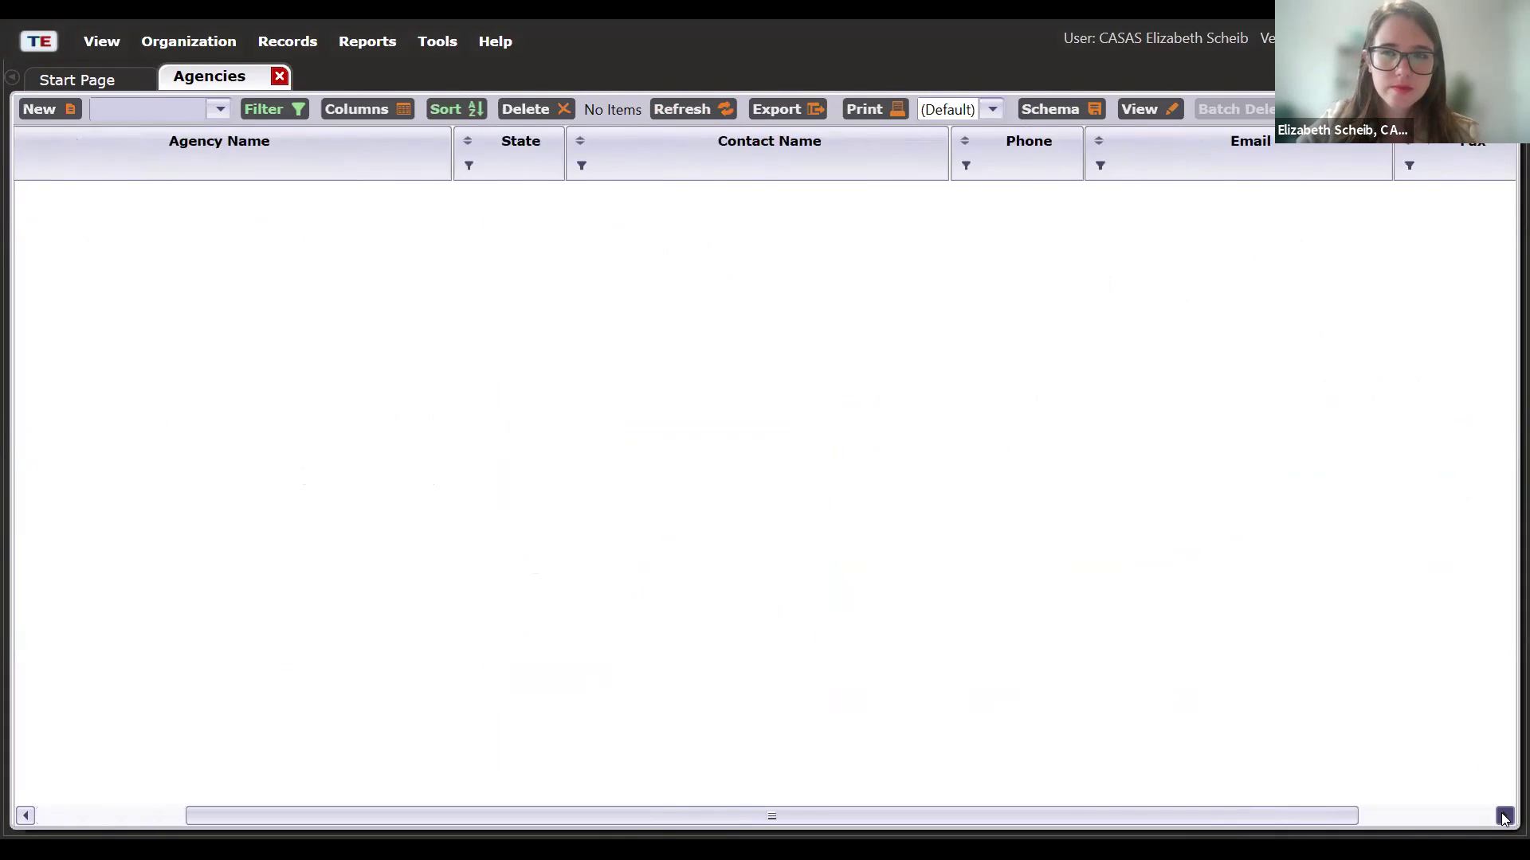
{"action": "left_click", "coordinate": [1504, 816]}
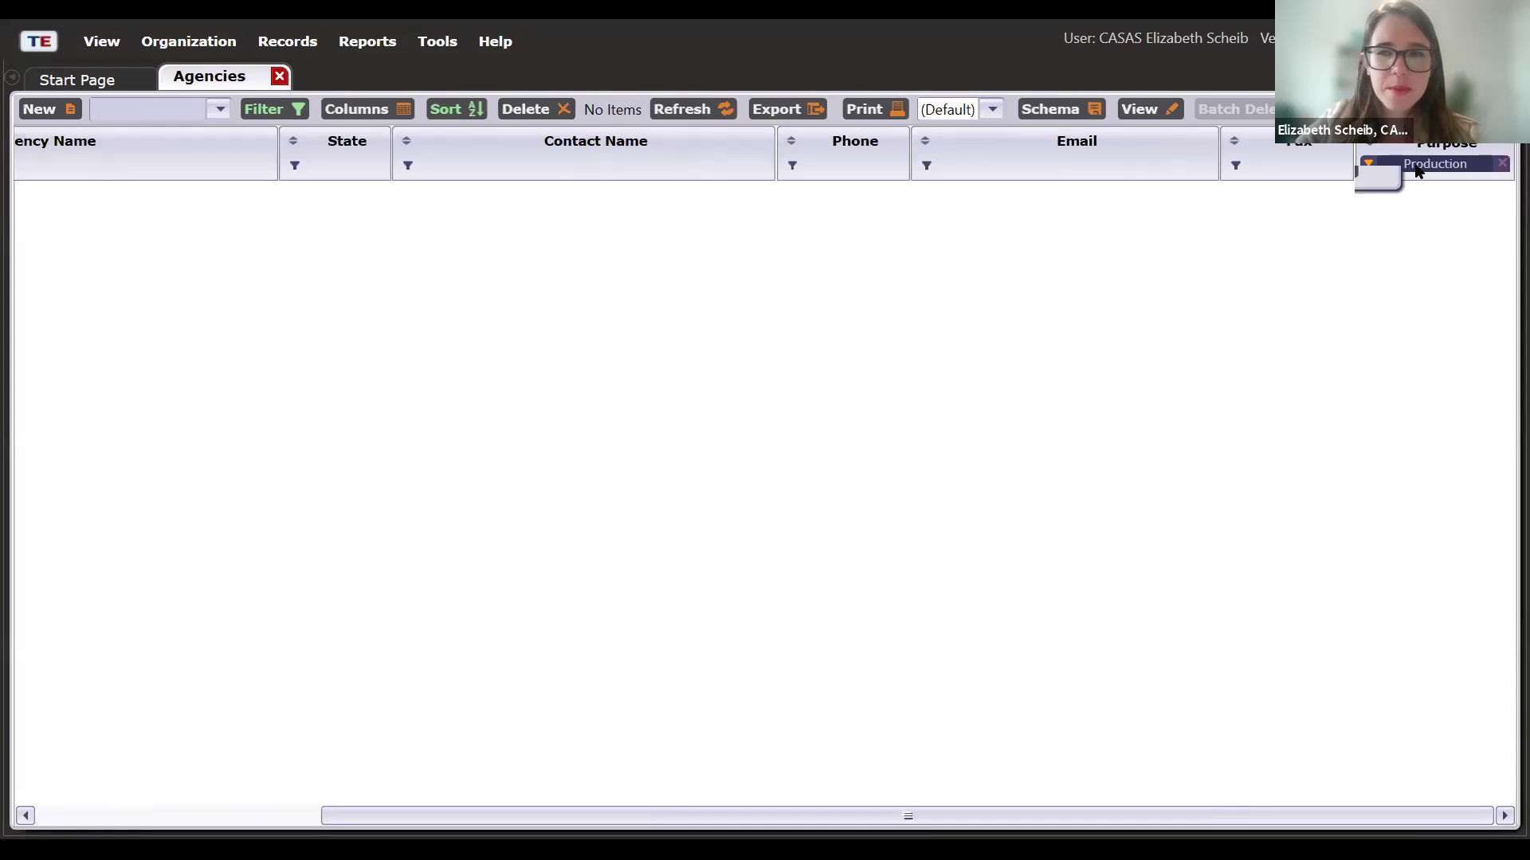
- Filter agencies to Demonstration purpose instead of Production, then open the Agency 118 record
{"action": "left_click", "coordinate": [1260, 219]}
{"action": "left_click", "coordinate": [1262, 197]}
{"action": "left_click", "coordinate": [1372, 416]}
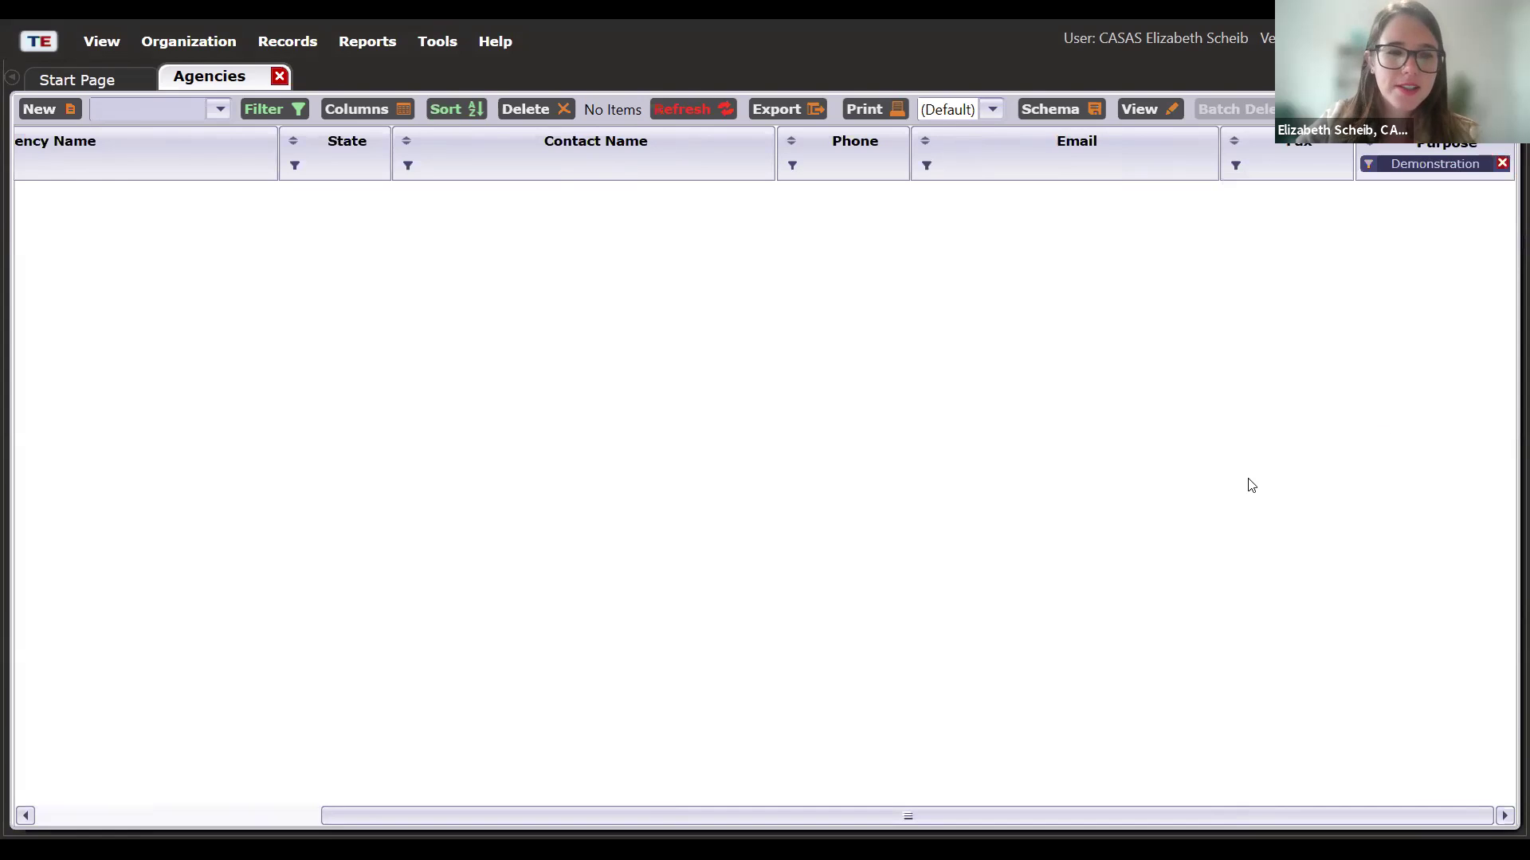
{"action": "left_click_drag", "start_coordinate": [367, 825], "coordinate": [79, 820]}
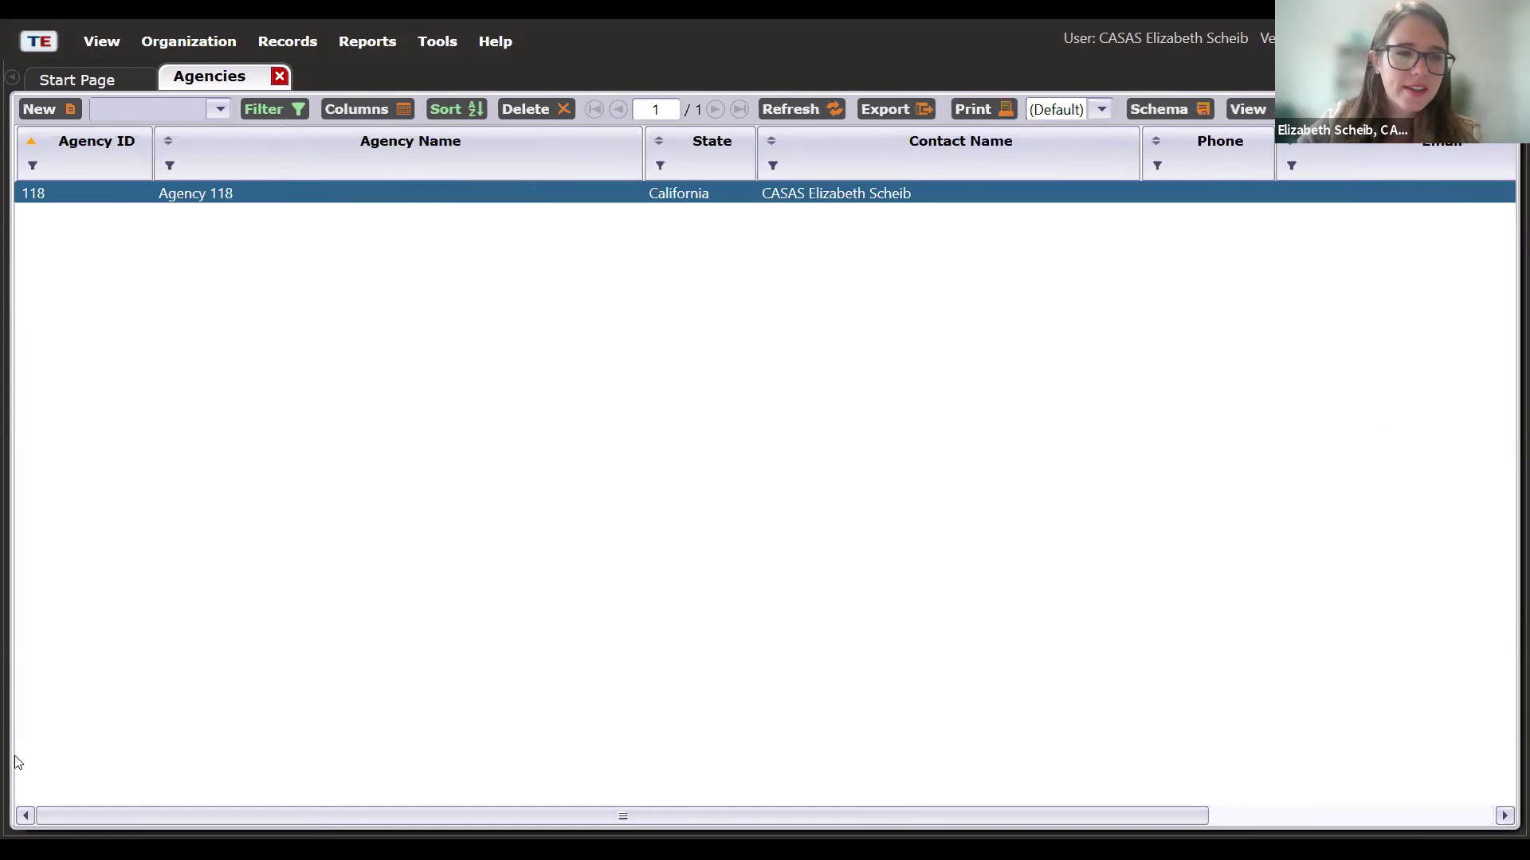
{"action": "double_click", "coordinate": [205, 195]}
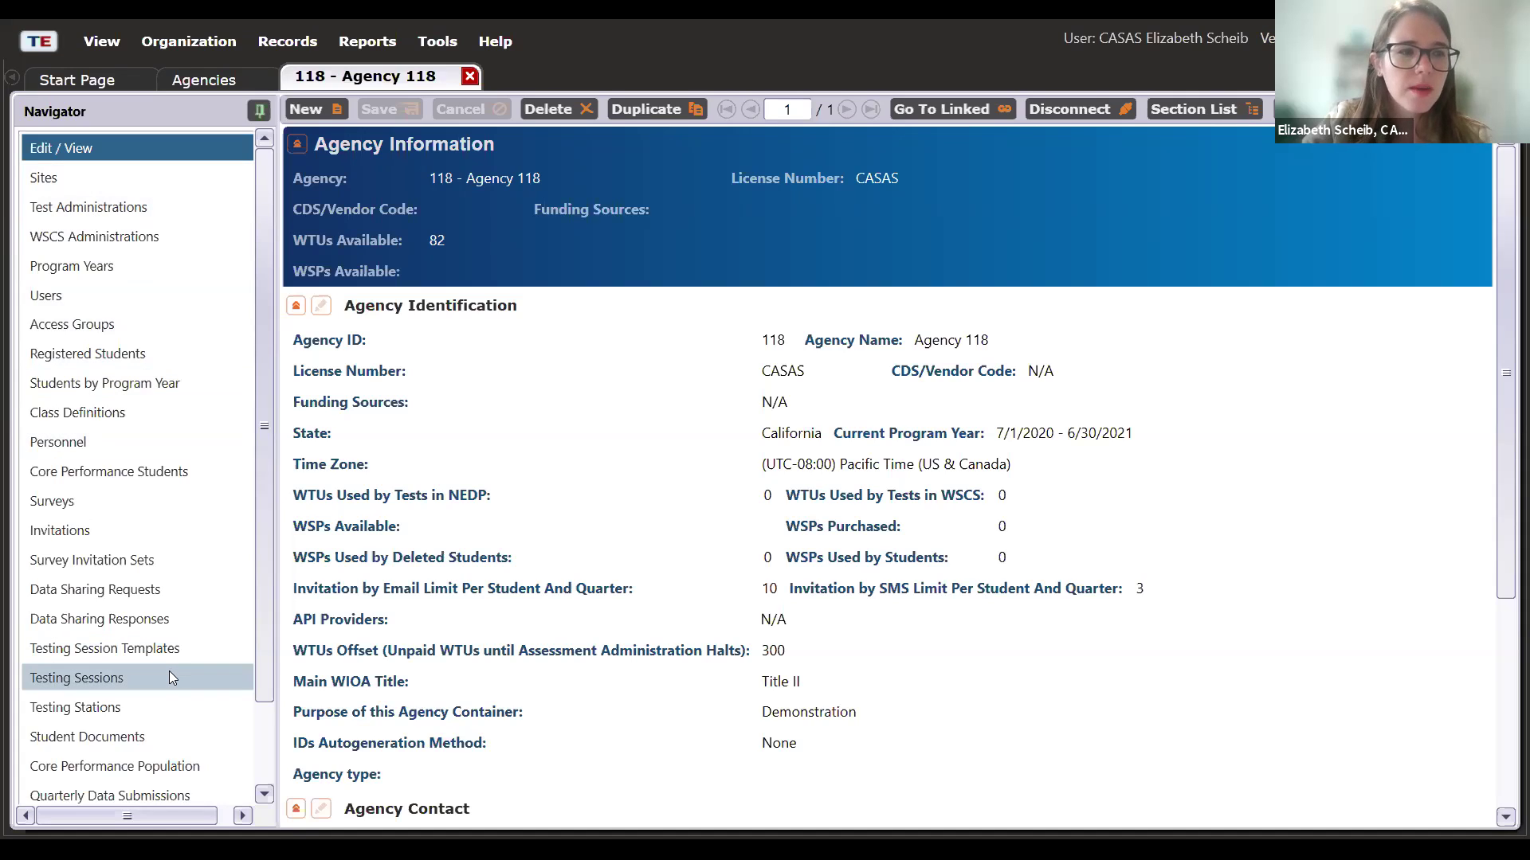
- Show Agency 118's testing sessions: 107 pages of mostly expired ABE/ASE sessions
{"action": "left_click", "coordinate": [100, 677]}
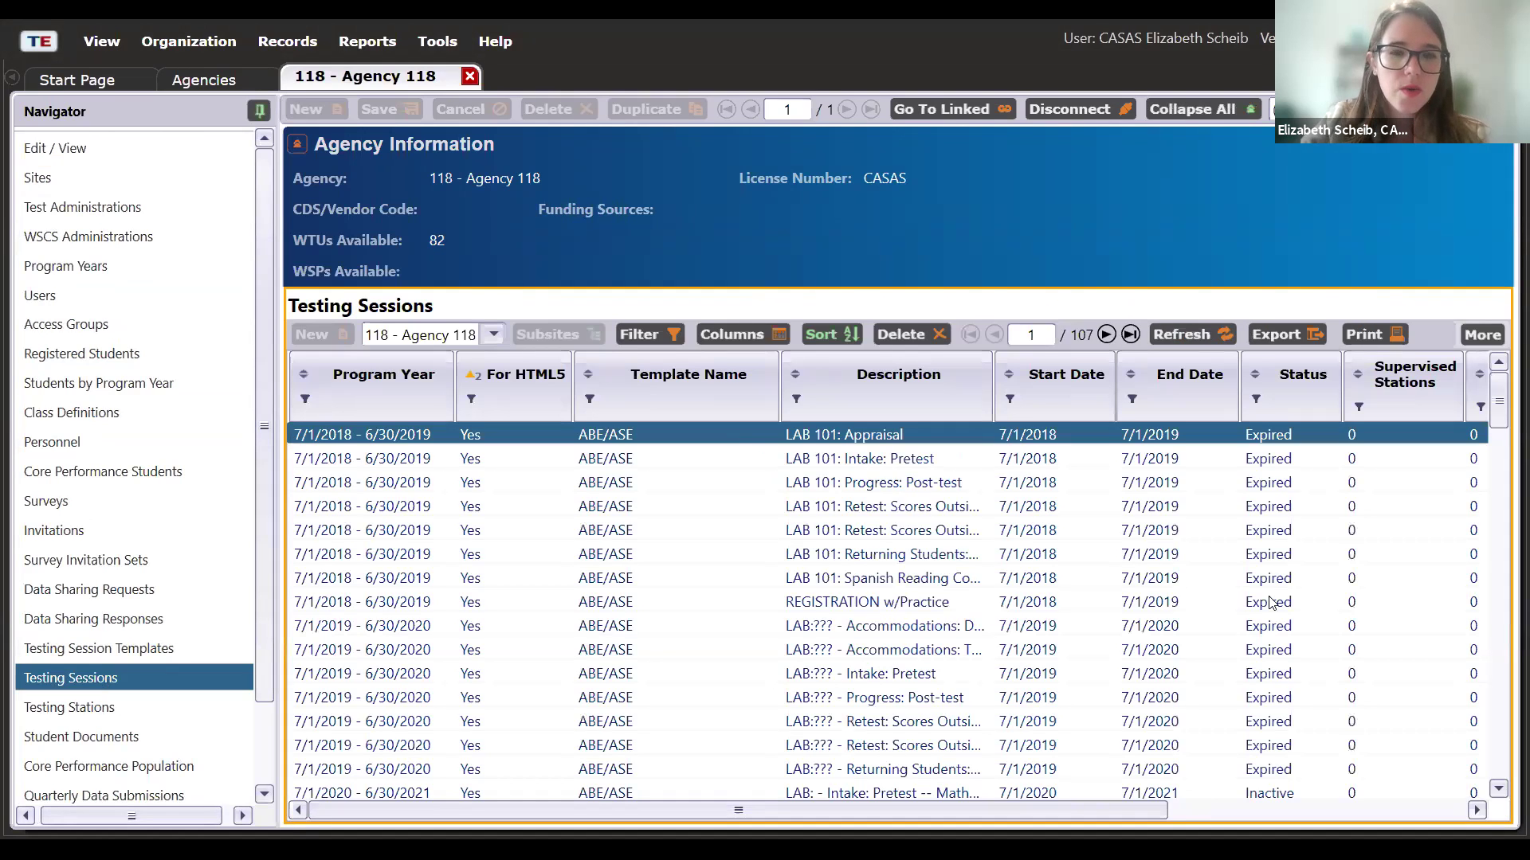
{"action": "scroll", "coordinate": [1272, 603], "scroll_direction": "down", "scroll_amount": 2}
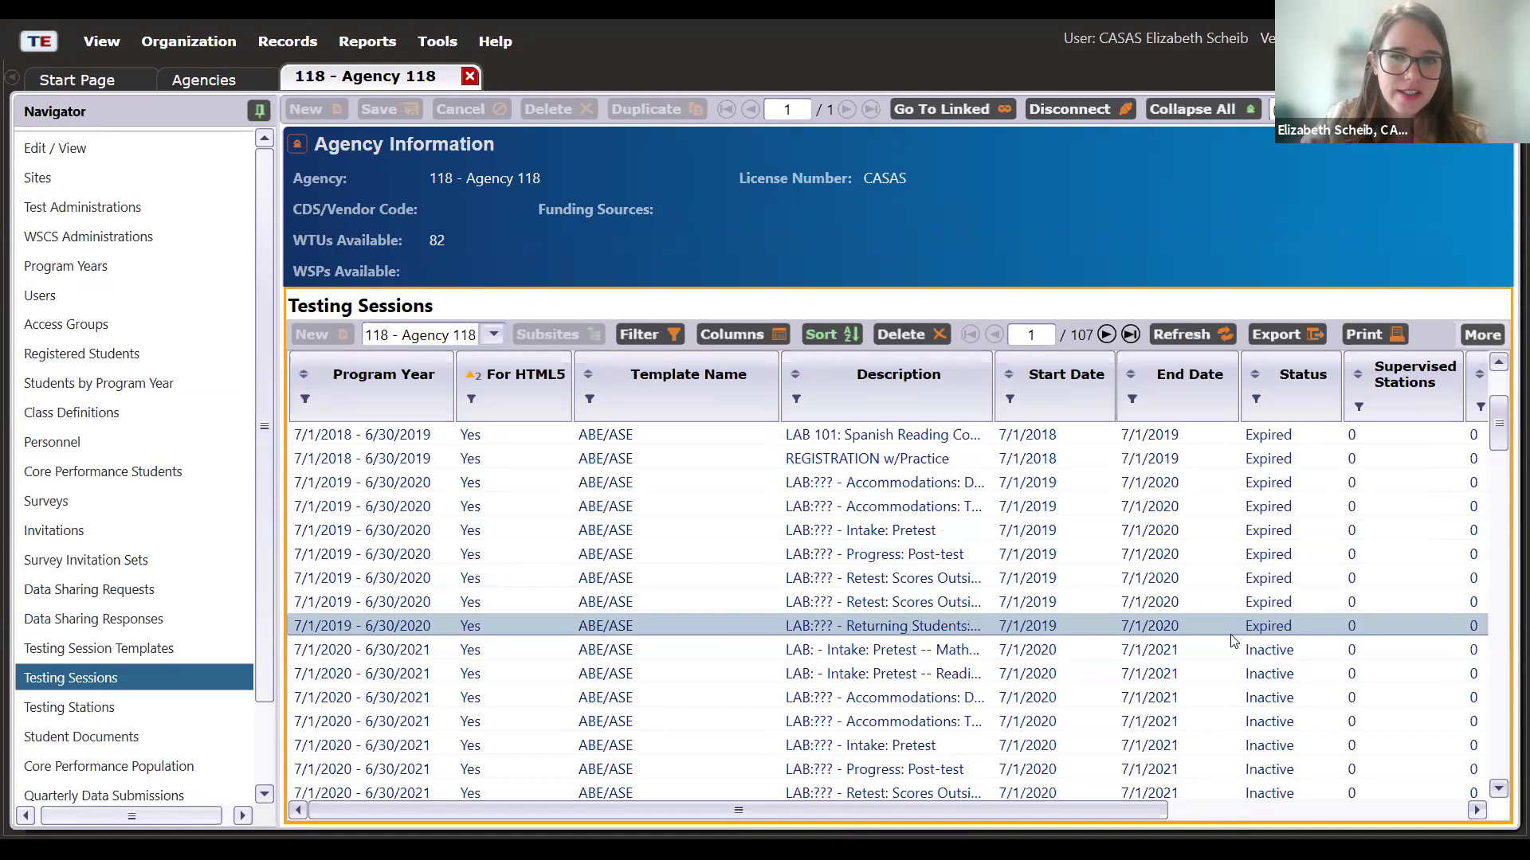
{"action": "left_click", "coordinate": [1285, 629]}
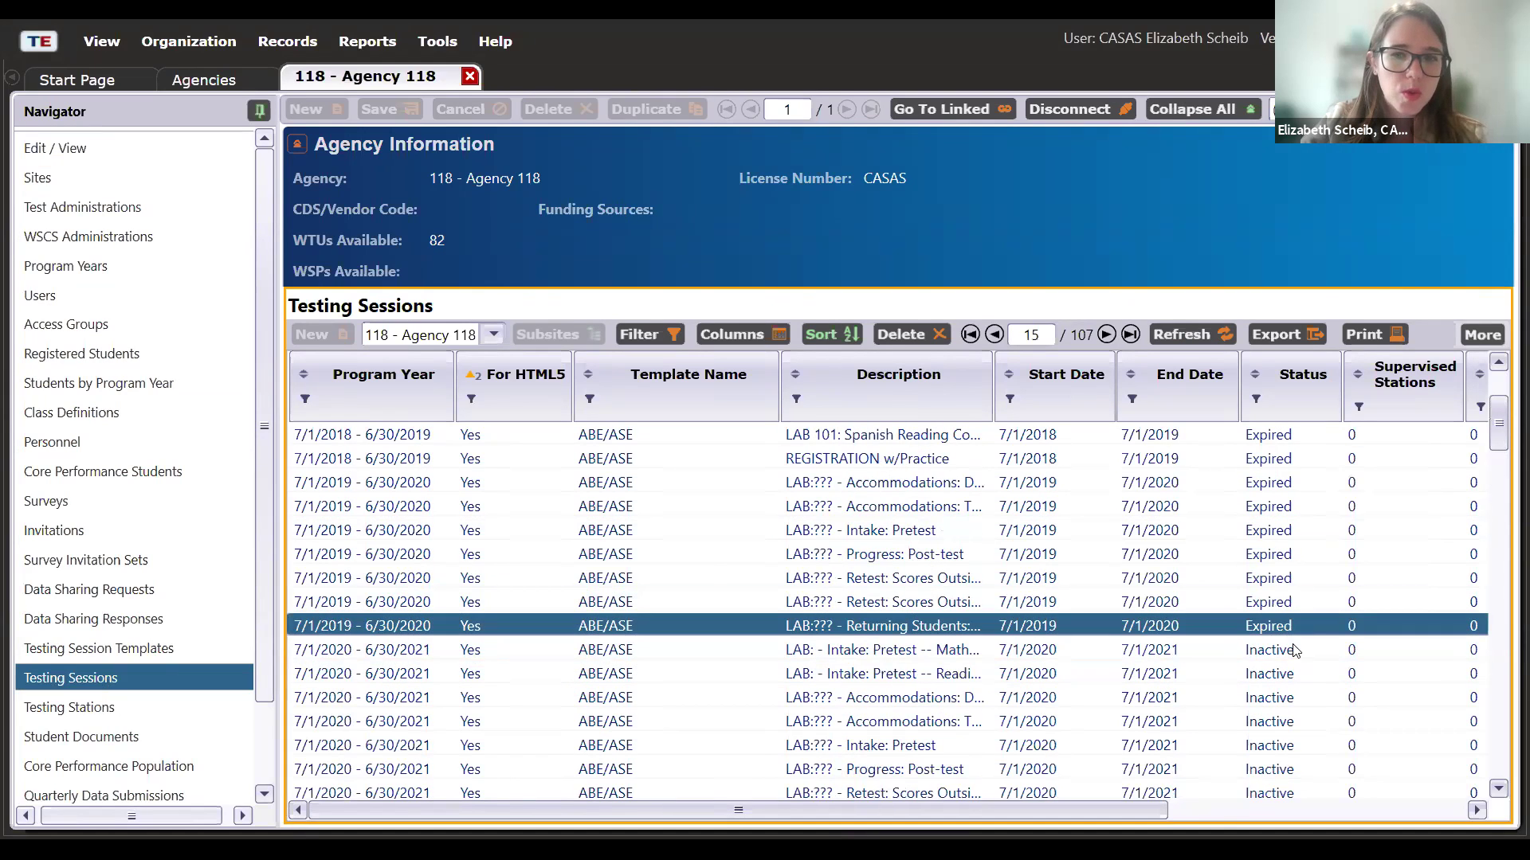
{"action": "left_click", "coordinate": [1288, 649]}
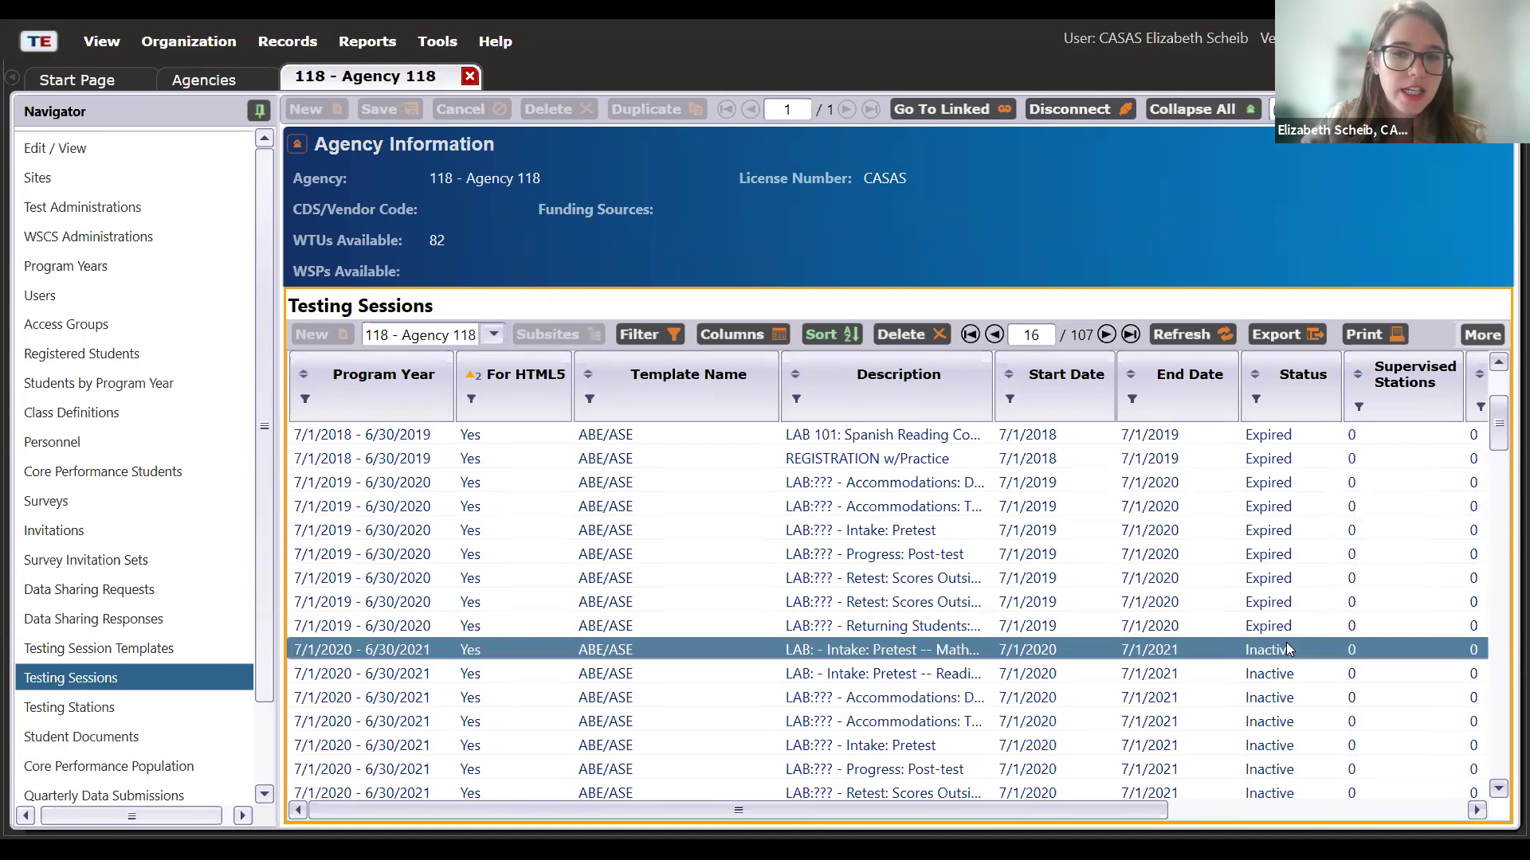
{"action": "left_click", "coordinate": [1283, 630]}
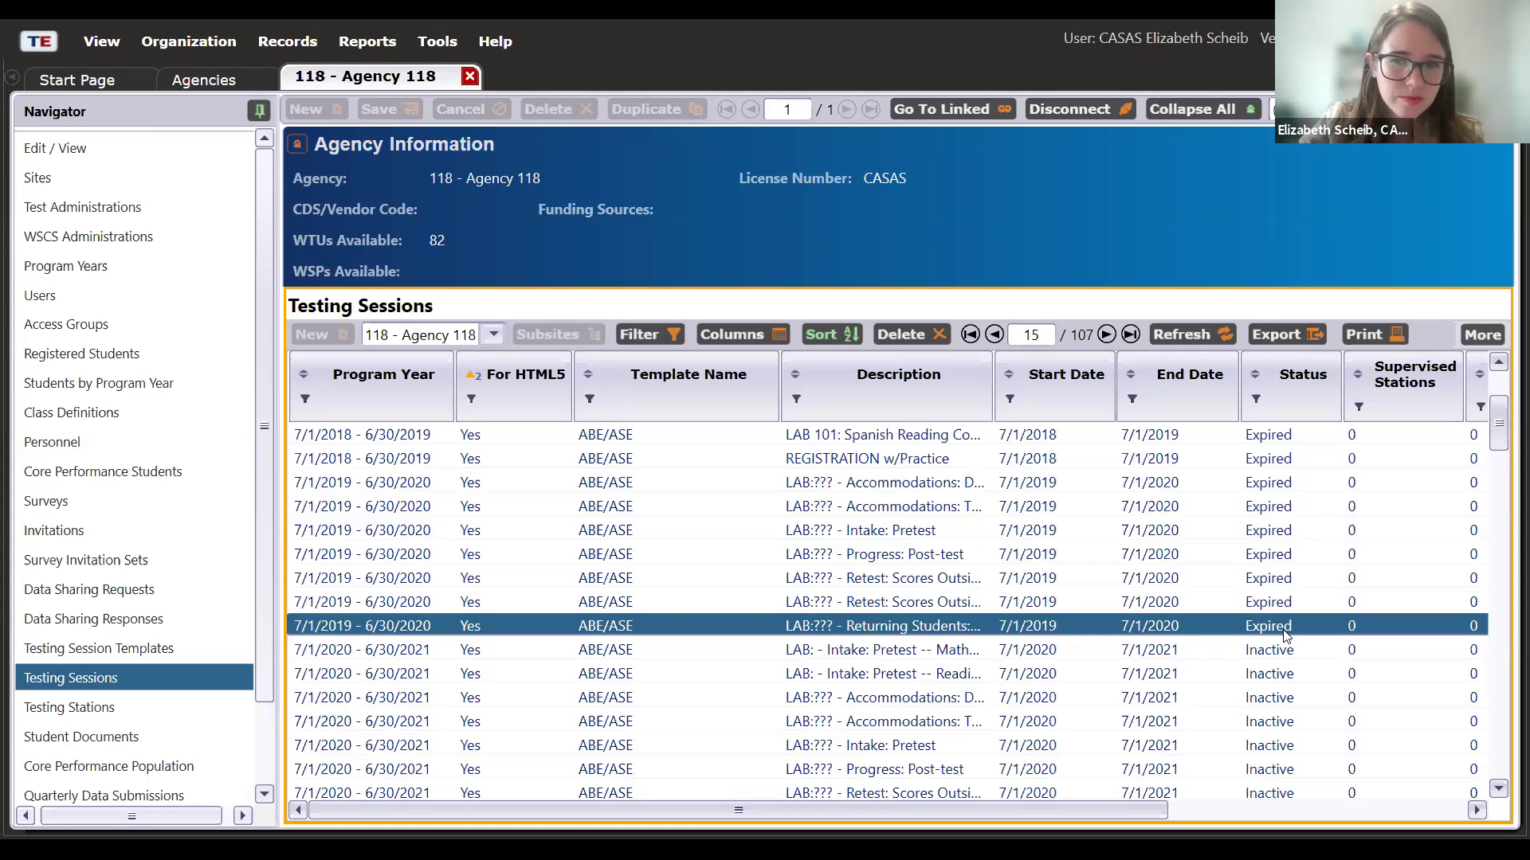
{"action": "scroll", "coordinate": [1285, 635], "scroll_direction": "down", "scroll_amount": 2}
{"action": "left_click", "coordinate": [1284, 627]}
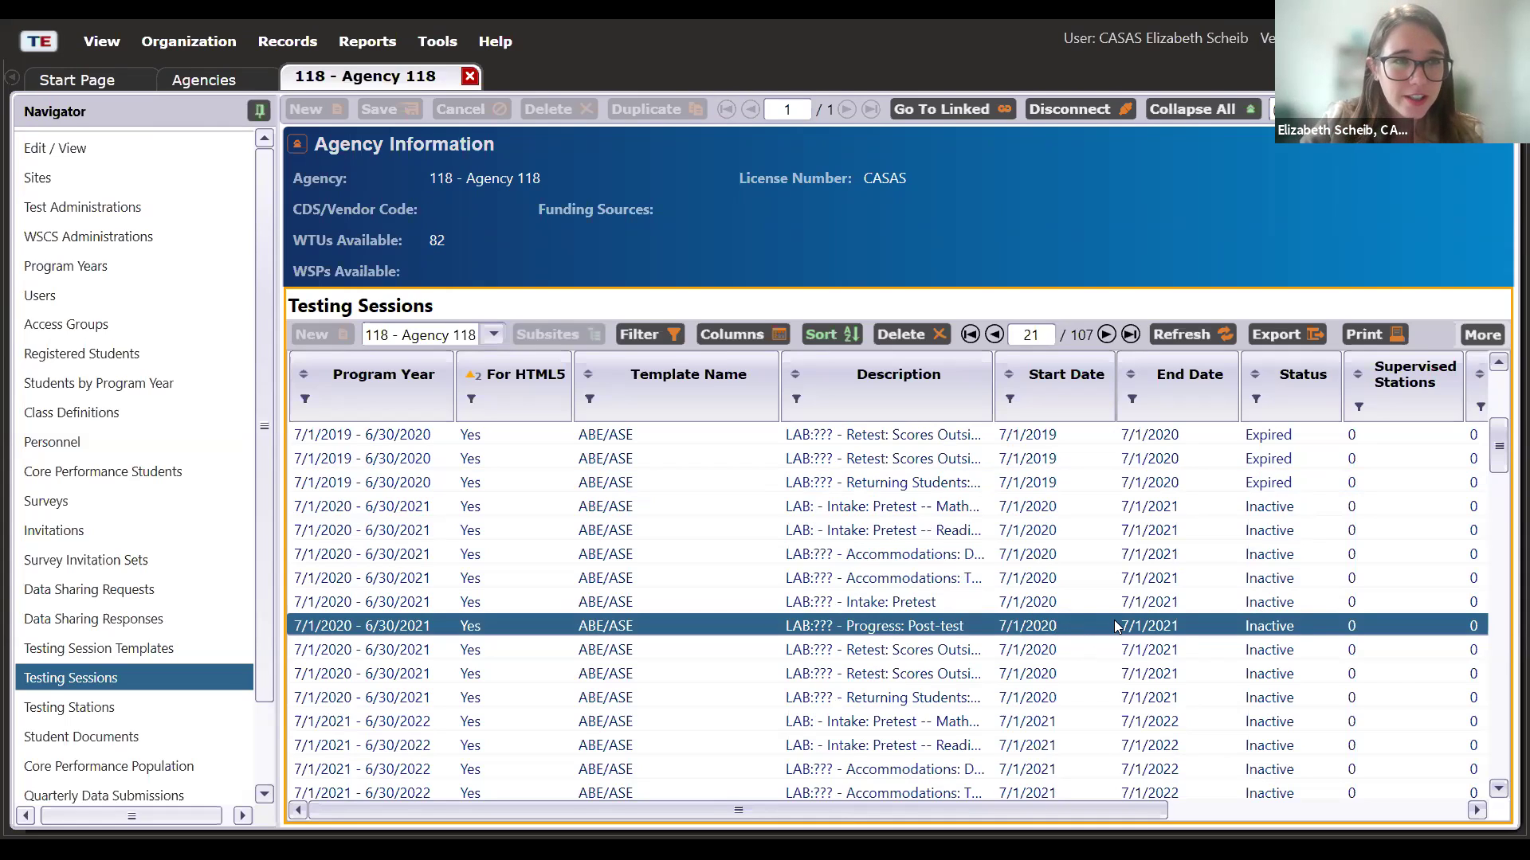
{"action": "scroll", "coordinate": [1115, 627], "scroll_direction": "down", "scroll_amount": 1}
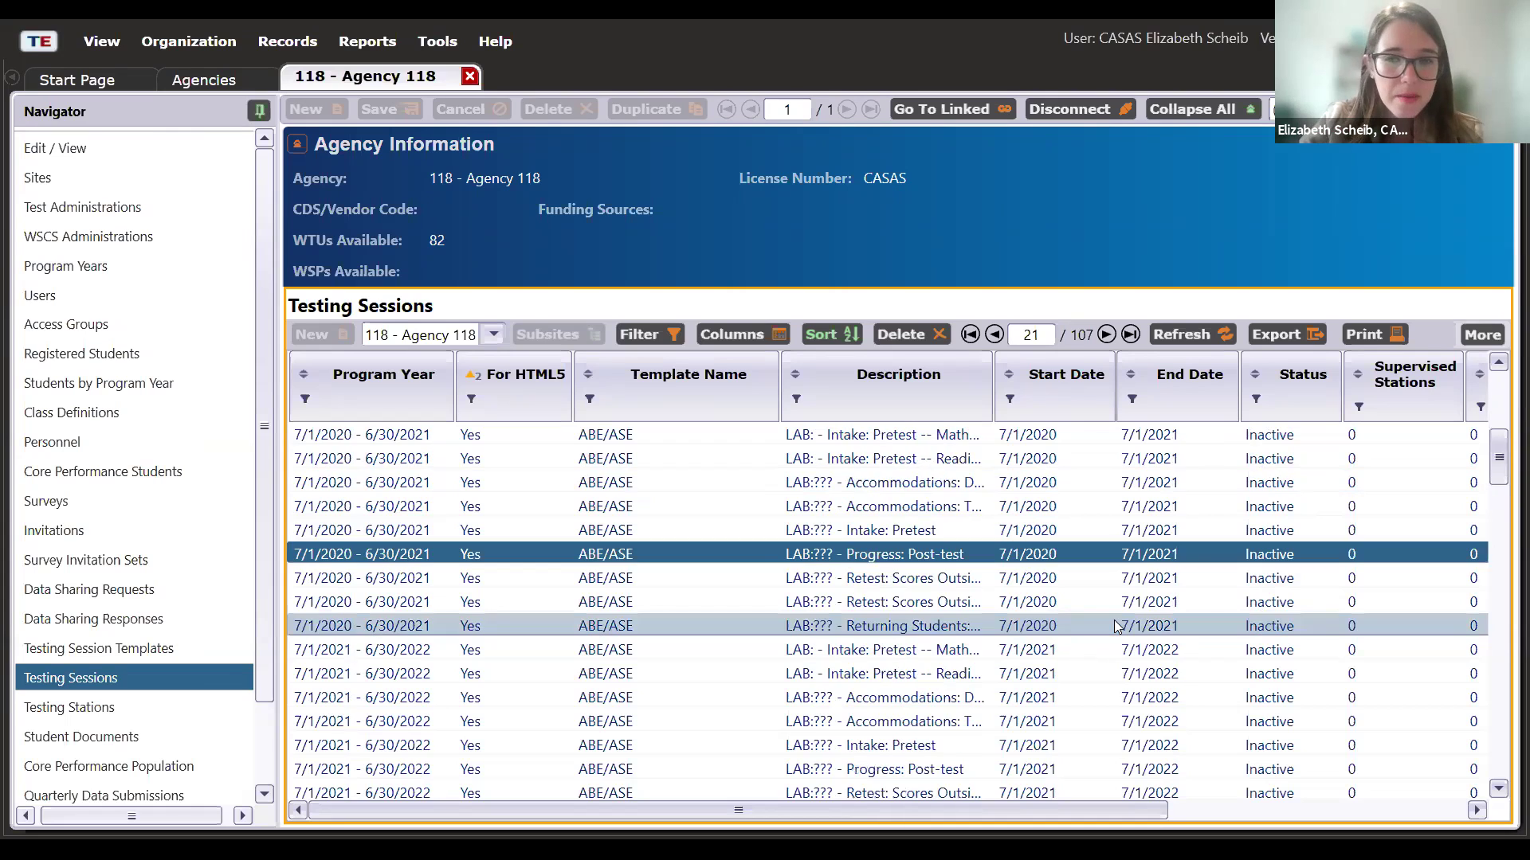
{"action": "scroll", "coordinate": [1115, 627], "scroll_direction": "down", "scroll_amount": 5}
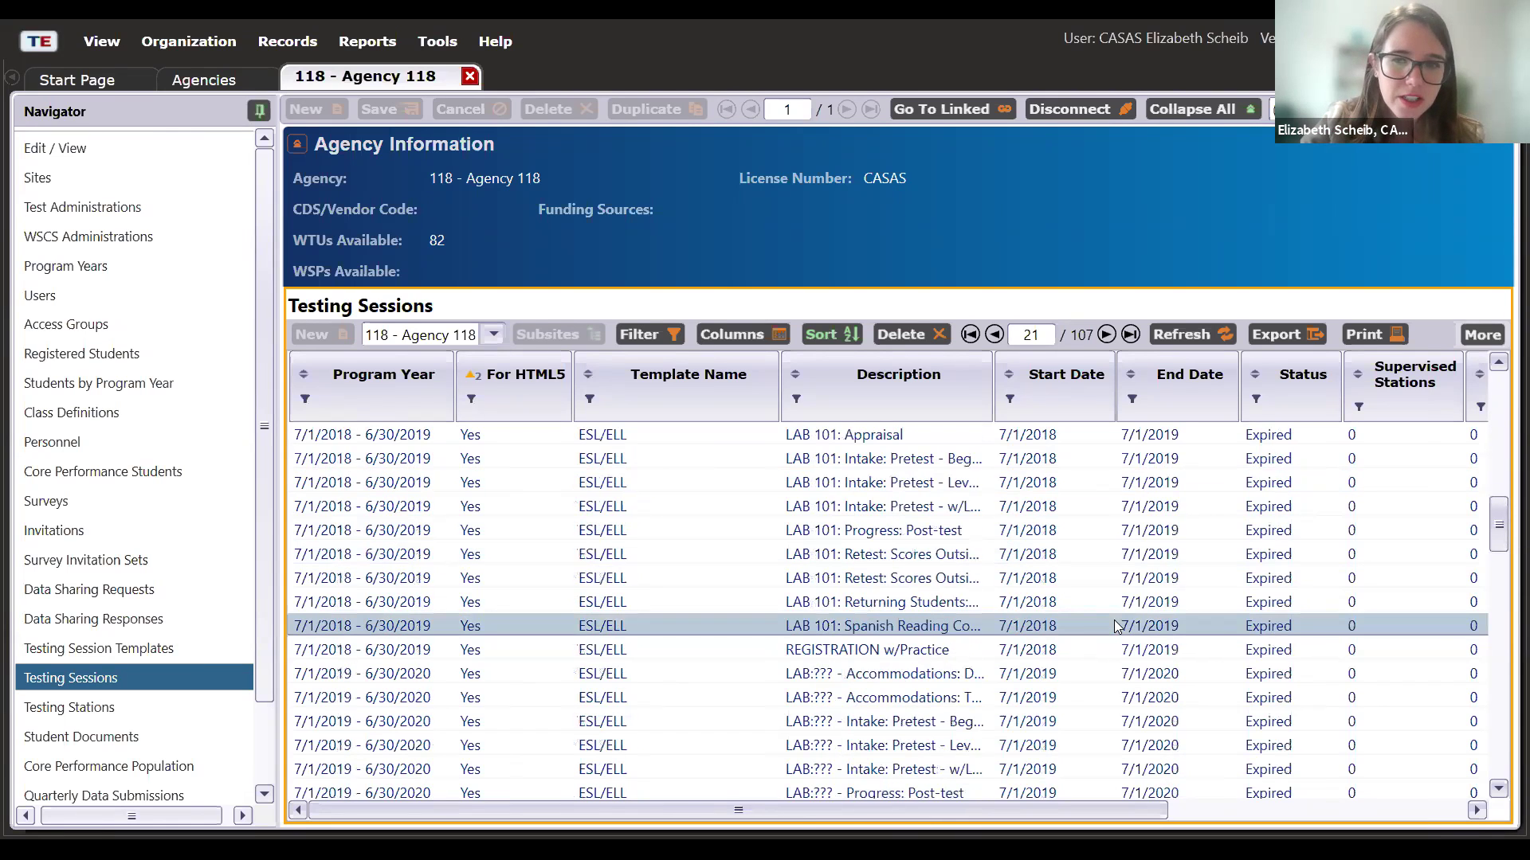
{"action": "scroll", "coordinate": [1116, 627], "scroll_direction": "up", "scroll_amount": 6}
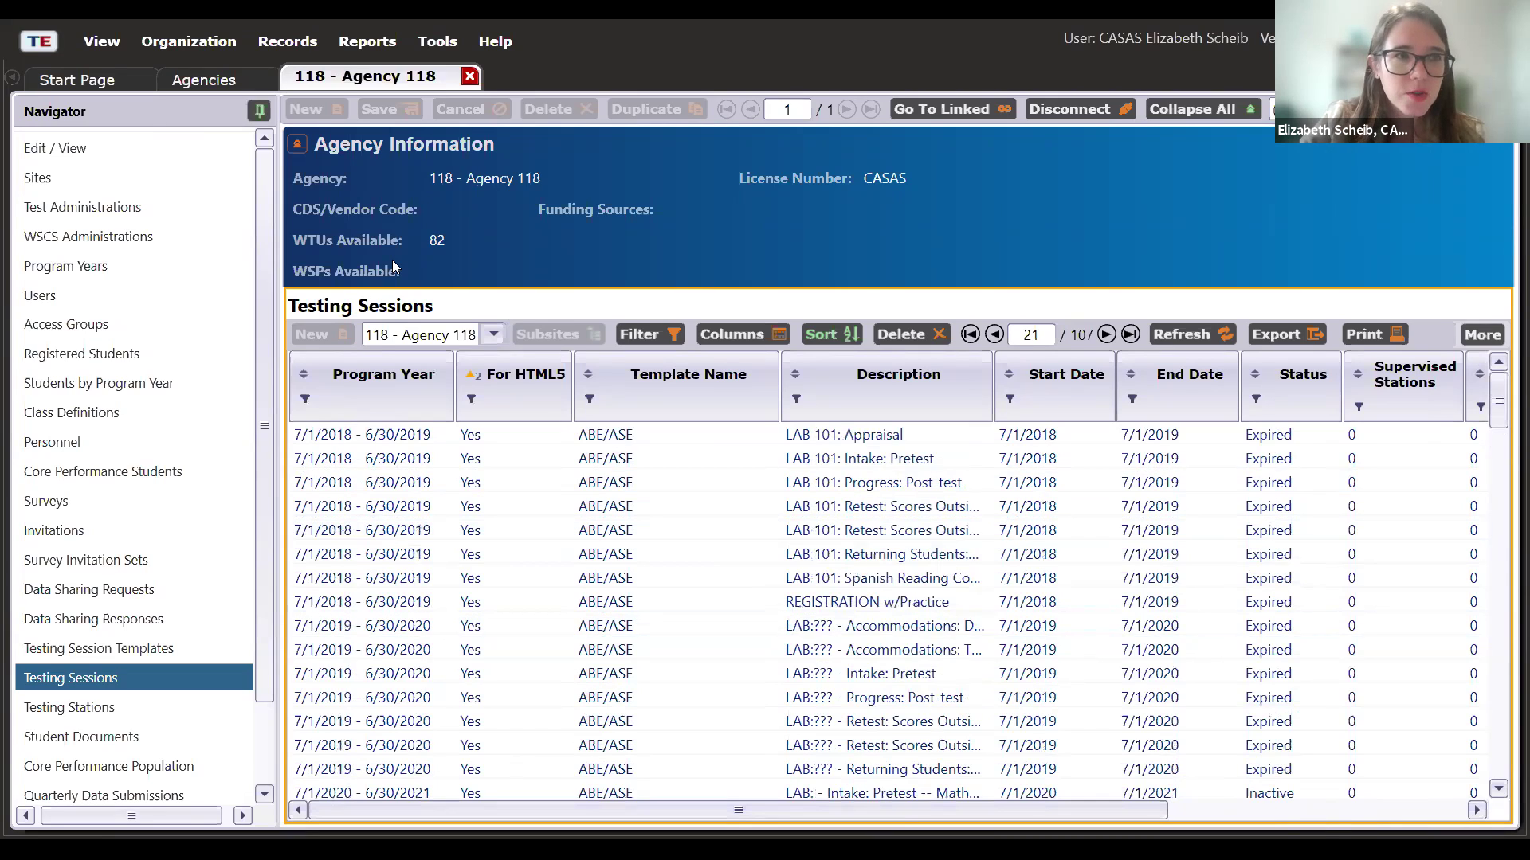
- Filter Agency 118's sessions to the current program year, 2020–2021
{"action": "left_click", "coordinate": [305, 408]}
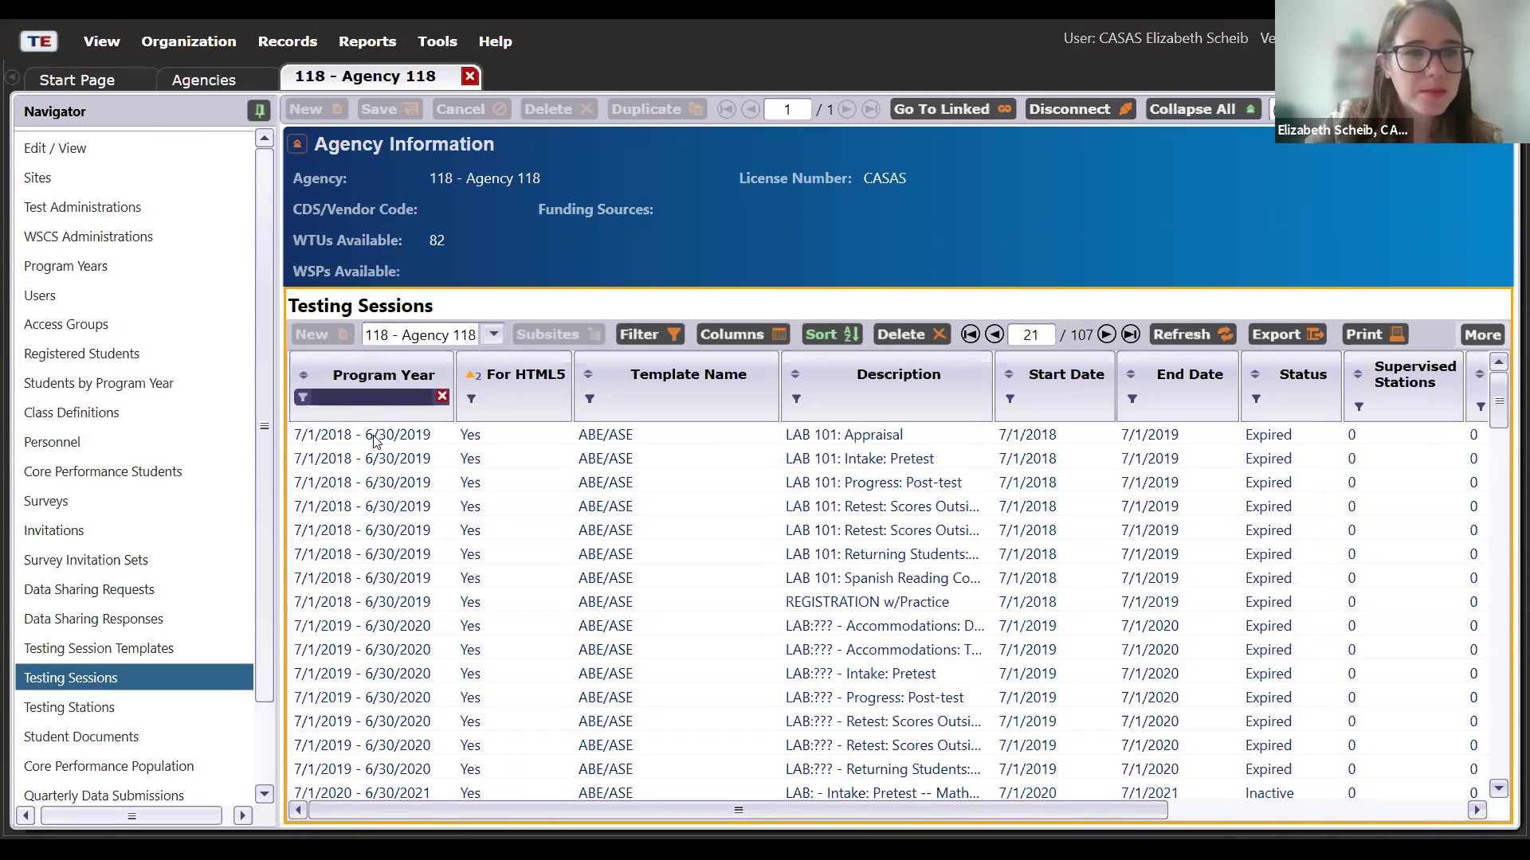
{"action": "left_click", "coordinate": [368, 398]}
{"action": "left_click", "coordinate": [337, 430]}
{"action": "left_click", "coordinate": [445, 601]}
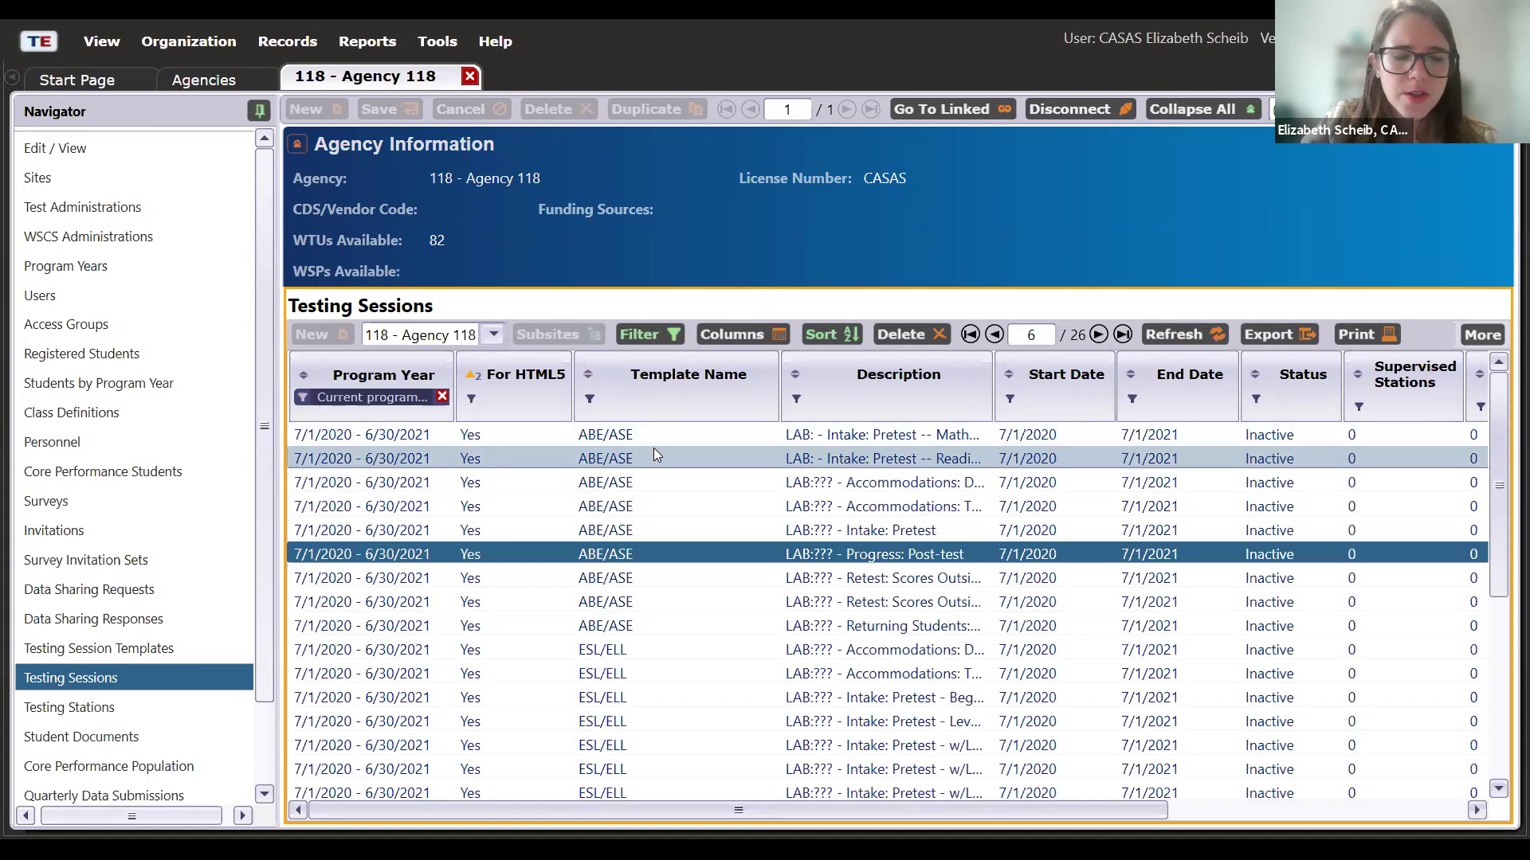
- Hide the For HTML5 column and add a Site ID column to the sessions grid
{"action": "right_click", "coordinate": [525, 391]}
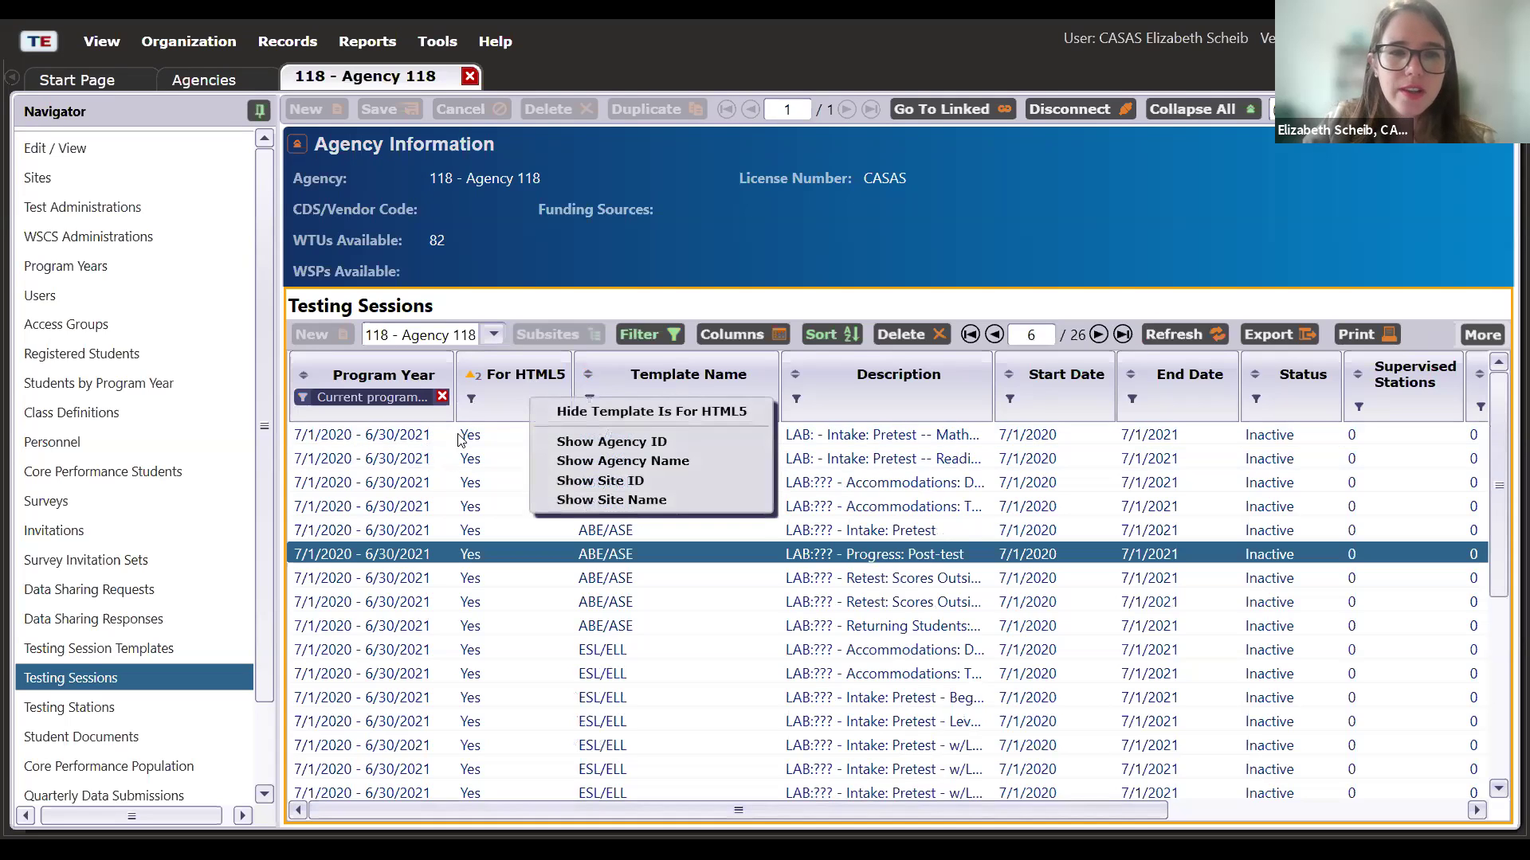
{"action": "left_click", "coordinate": [641, 414]}
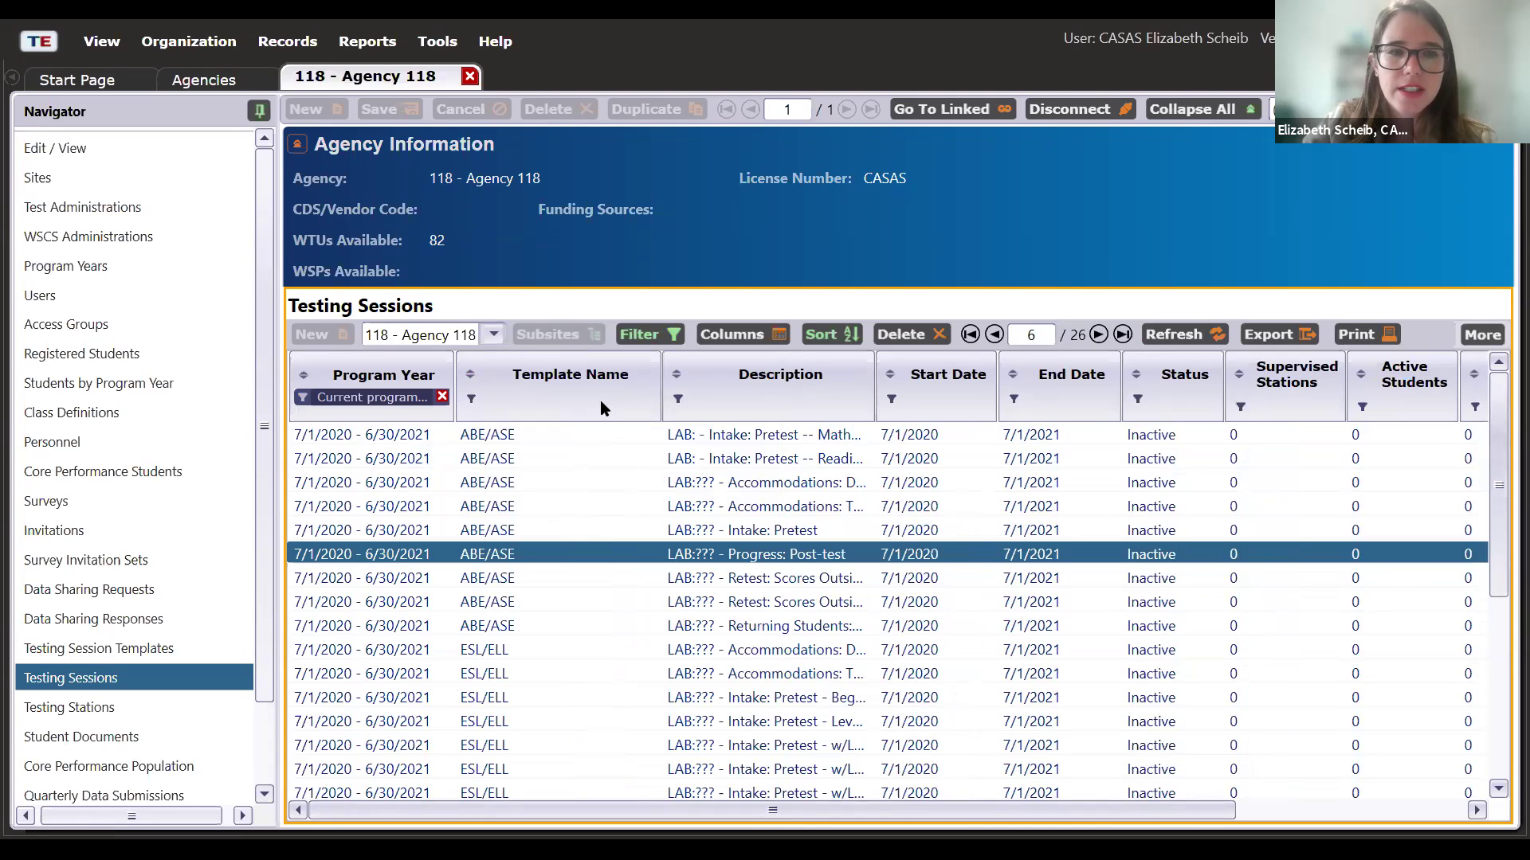
{"action": "right_click", "coordinate": [600, 400]}
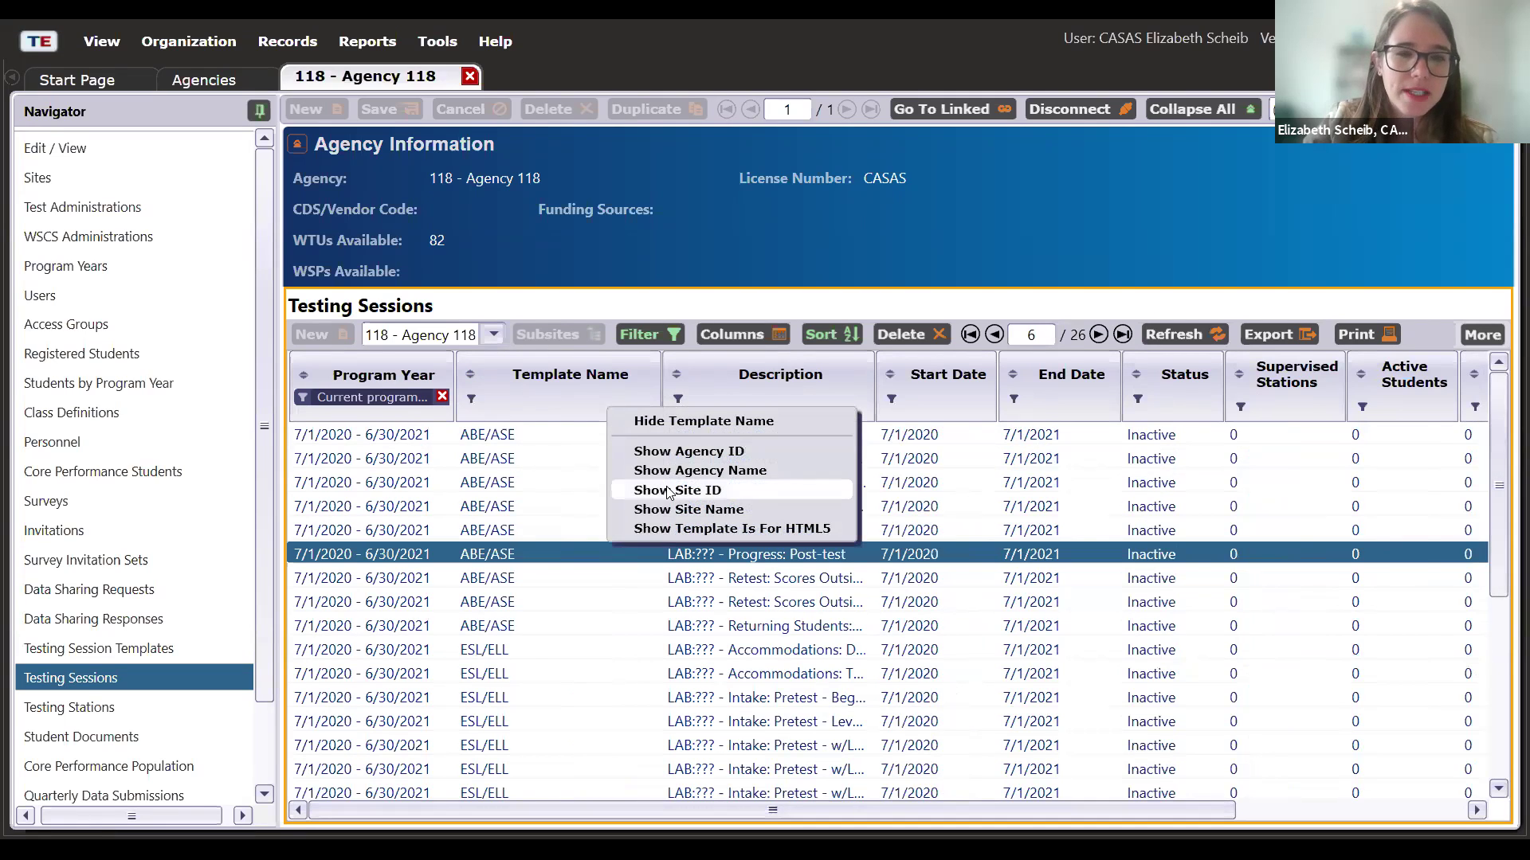
{"action": "left_click", "coordinate": [668, 491]}
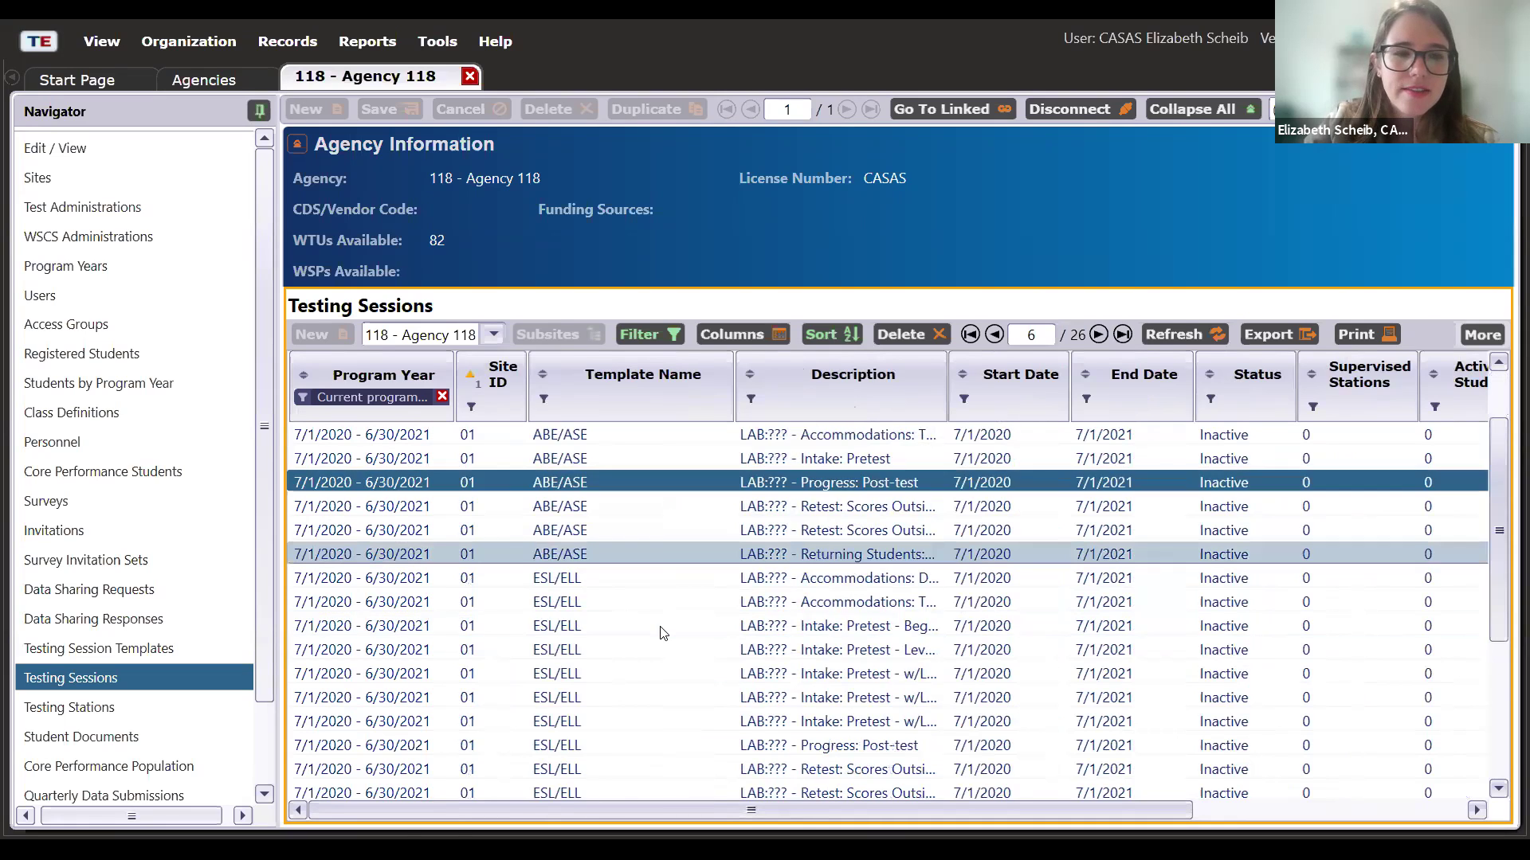
- Select the first Site 01 ESL/ELL sessions, including all the Intake: Pretest sessions
{"action": "scroll", "coordinate": [660, 632], "scroll_direction": "down", "scroll_amount": 3}
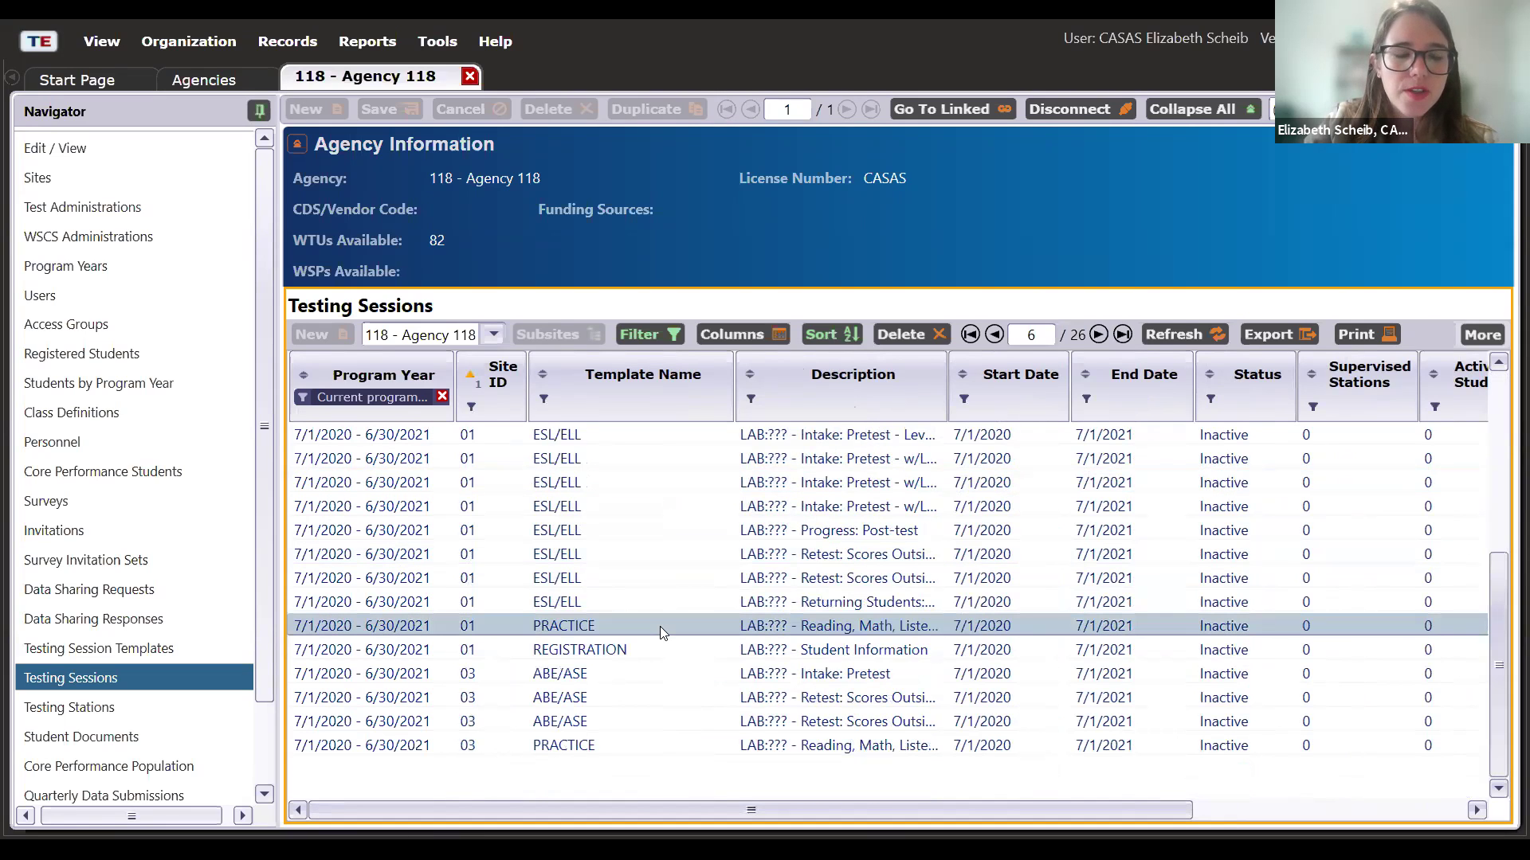
{"action": "scroll", "coordinate": [660, 626], "scroll_direction": "up", "scroll_amount": 4}
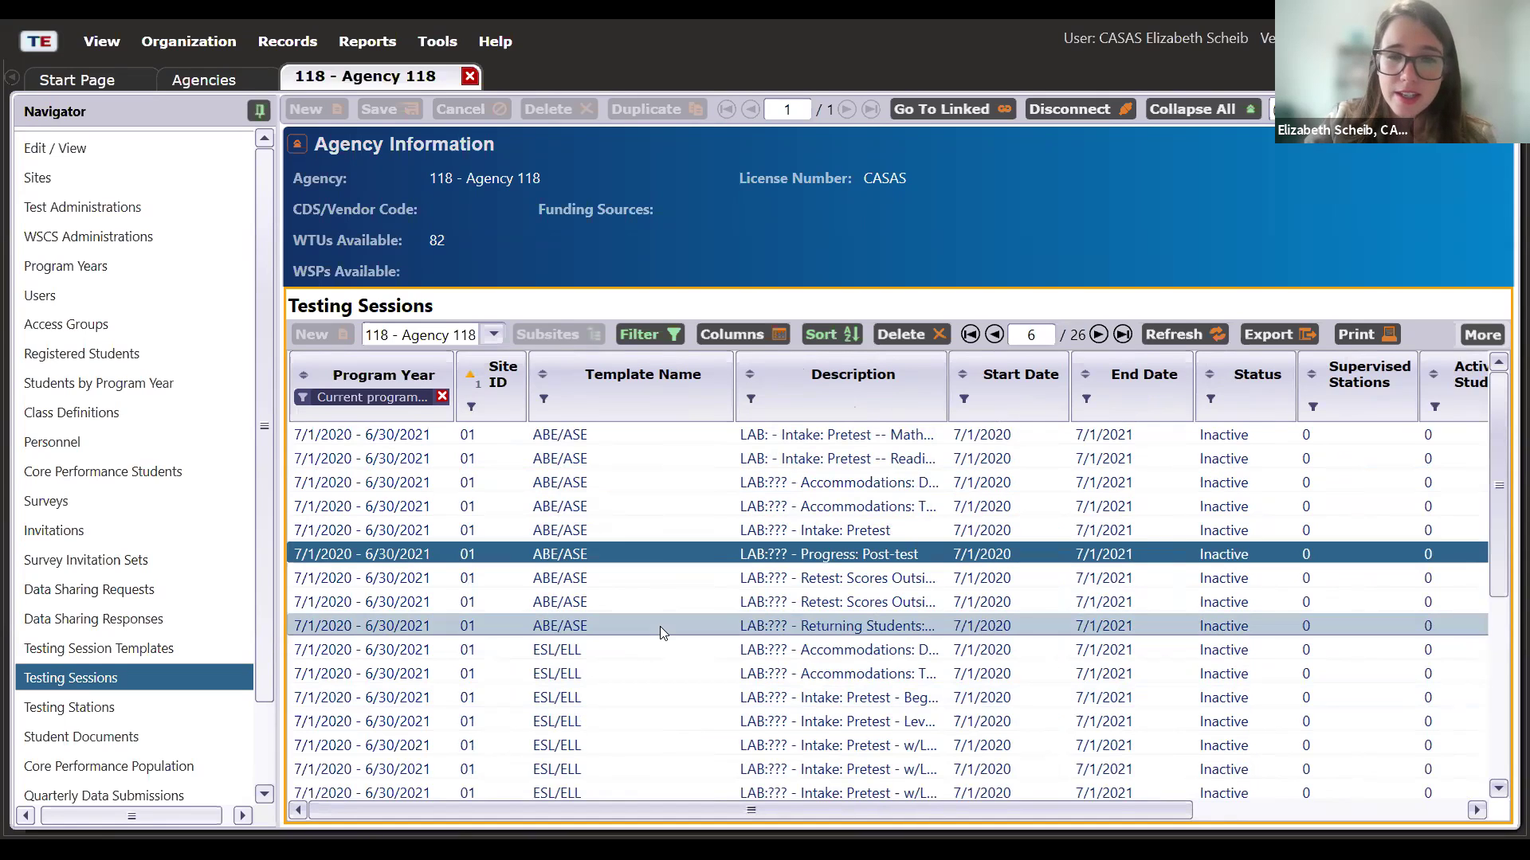
{"action": "scroll", "coordinate": [660, 626], "scroll_direction": "down", "scroll_amount": 4}
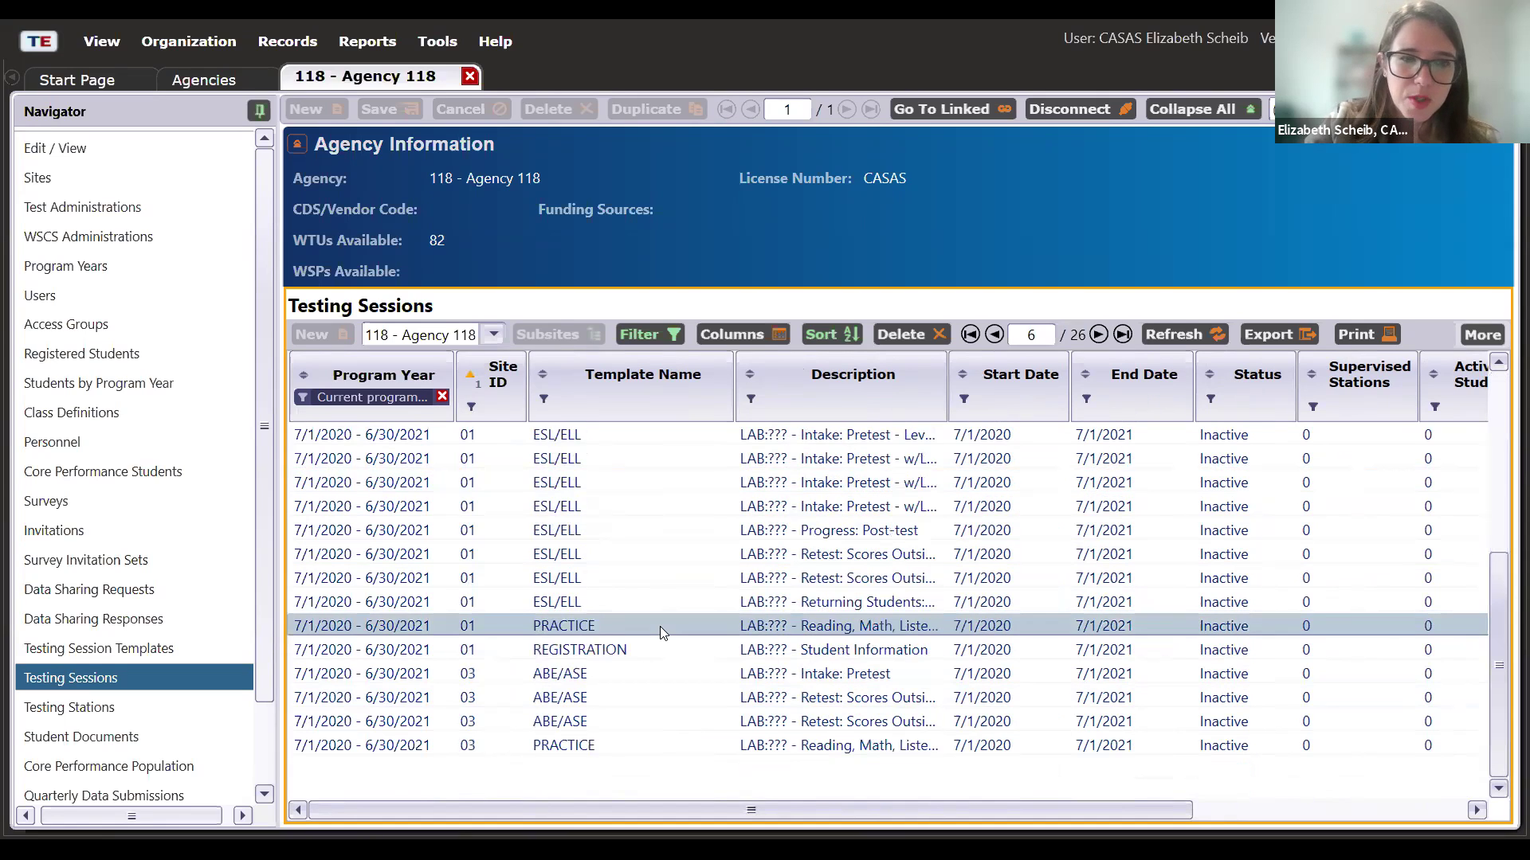
{"action": "scroll", "coordinate": [659, 627], "scroll_direction": "up", "scroll_amount": 3}
{"action": "scroll", "coordinate": [635, 579], "scroll_direction": "down", "scroll_amount": 1}
{"action": "left_click", "coordinate": [632, 508]}
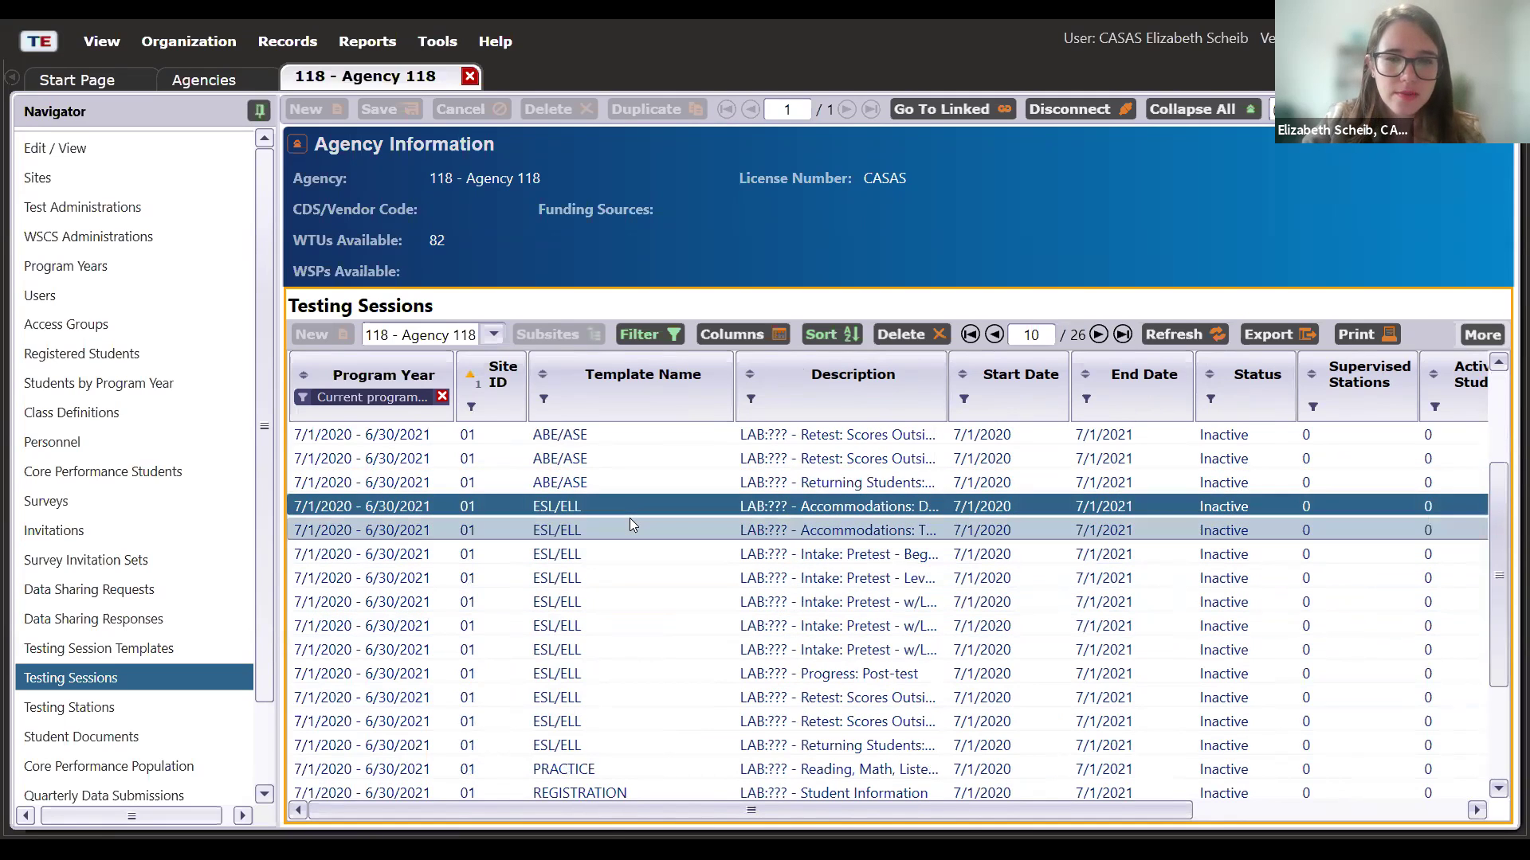
{"action": "scroll", "coordinate": [629, 524], "scroll_direction": "down", "scroll_amount": 1}
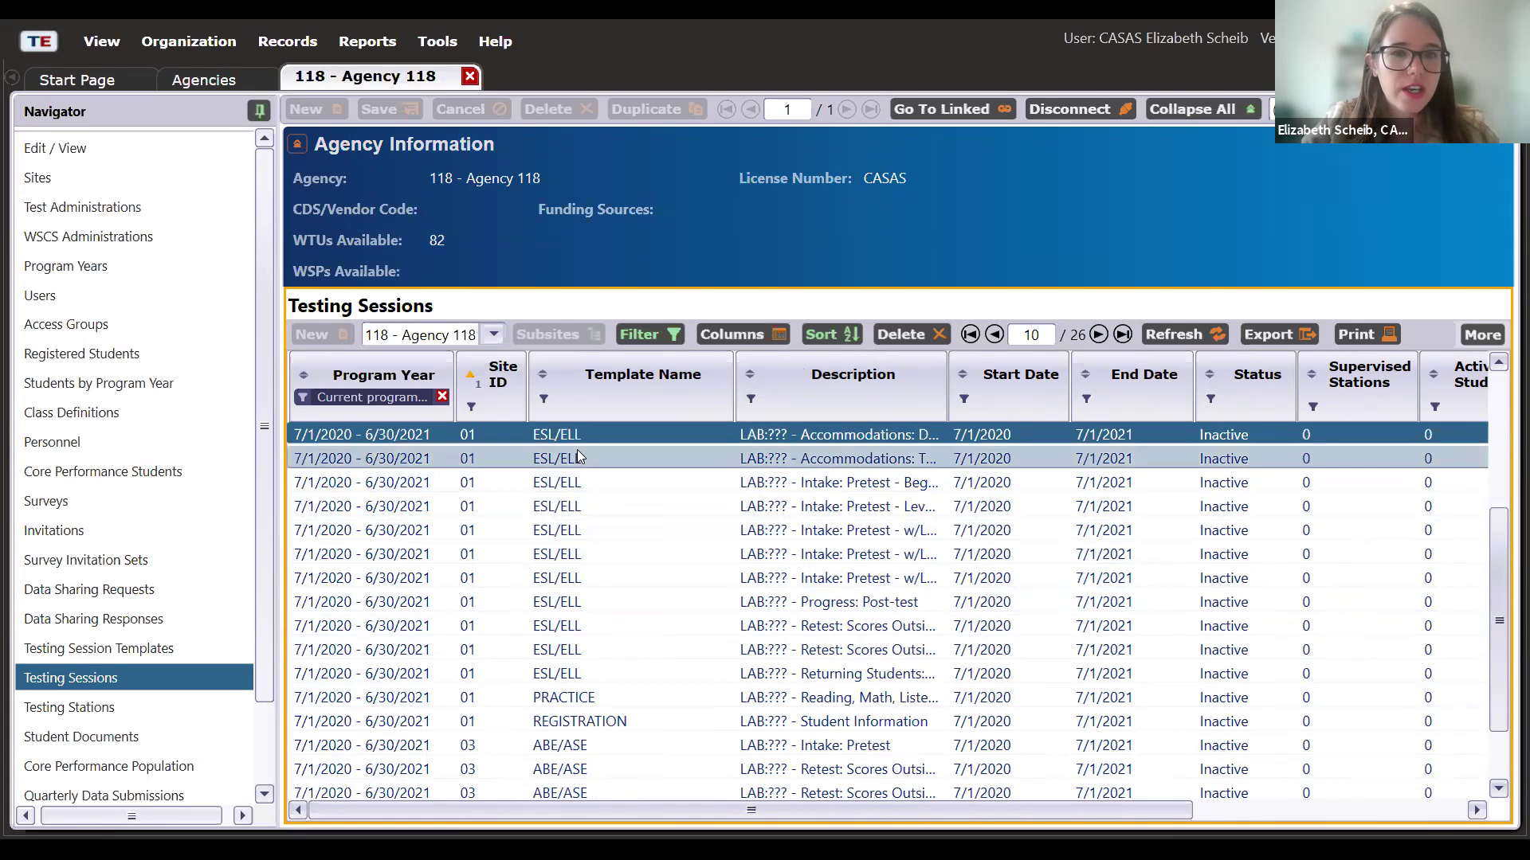
{"action": "left_click", "coordinate": [577, 451], "text": "ctrl"}
{"action": "left_click", "coordinate": [593, 480], "text": "ctrl"}
{"action": "left_click", "coordinate": [593, 506], "text": "ctrl"}
{"action": "left_click", "coordinate": [599, 530], "text": "ctrl"}
{"action": "left_click", "coordinate": [606, 554], "text": "ctrl"}
{"action": "left_click", "coordinate": [612, 579], "text": "ctrl"}
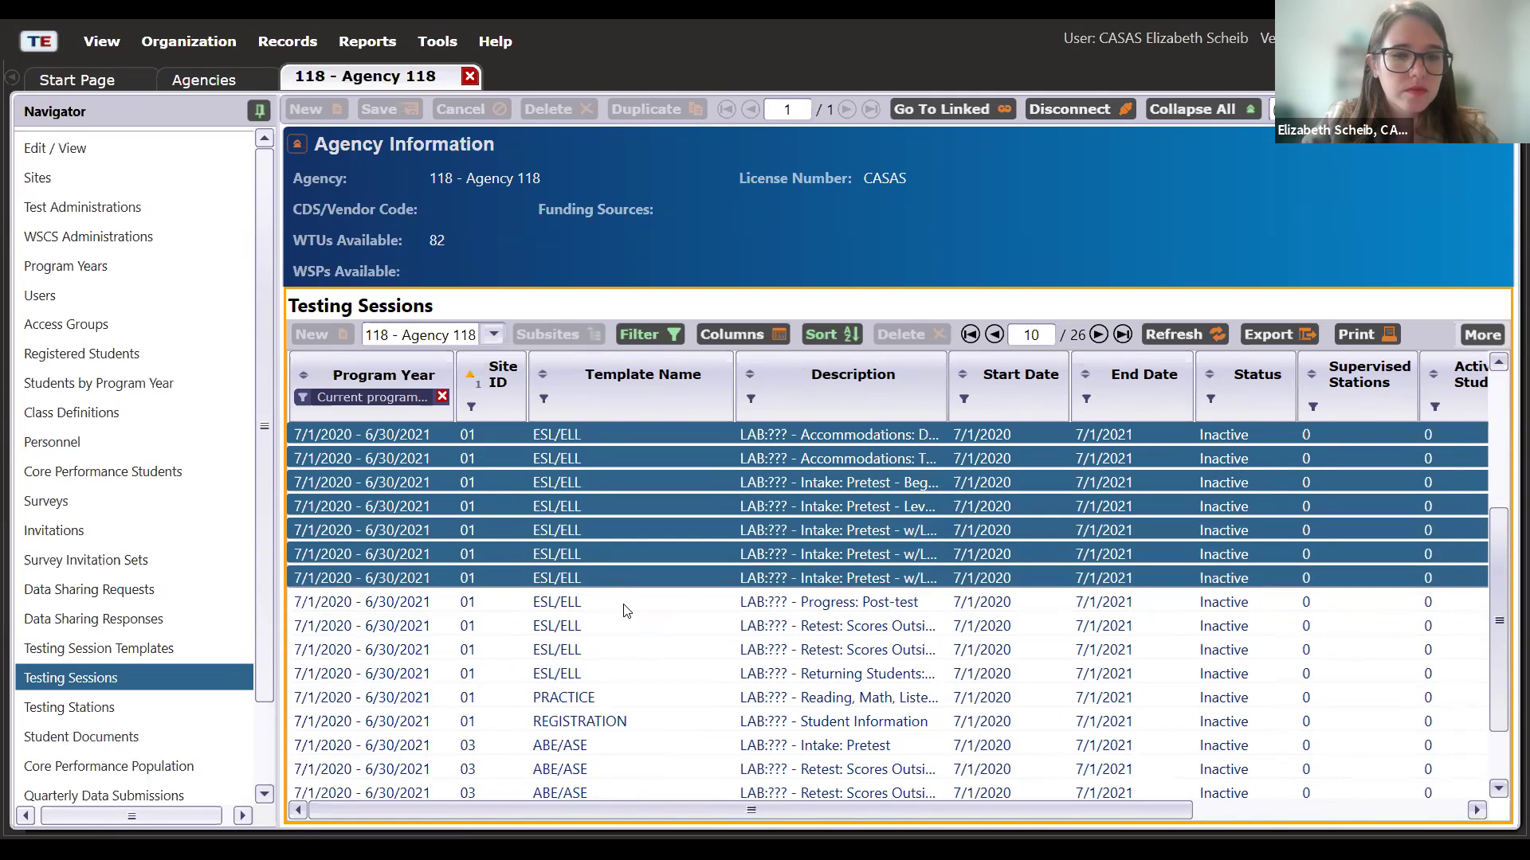
- Add the post-test, two retest, returning students and PRACTICE sessions, then show More actions
{"action": "left_click", "coordinate": [629, 603], "text": "ctrl"}
{"action": "left_click", "coordinate": [643, 628], "text": "ctrl"}
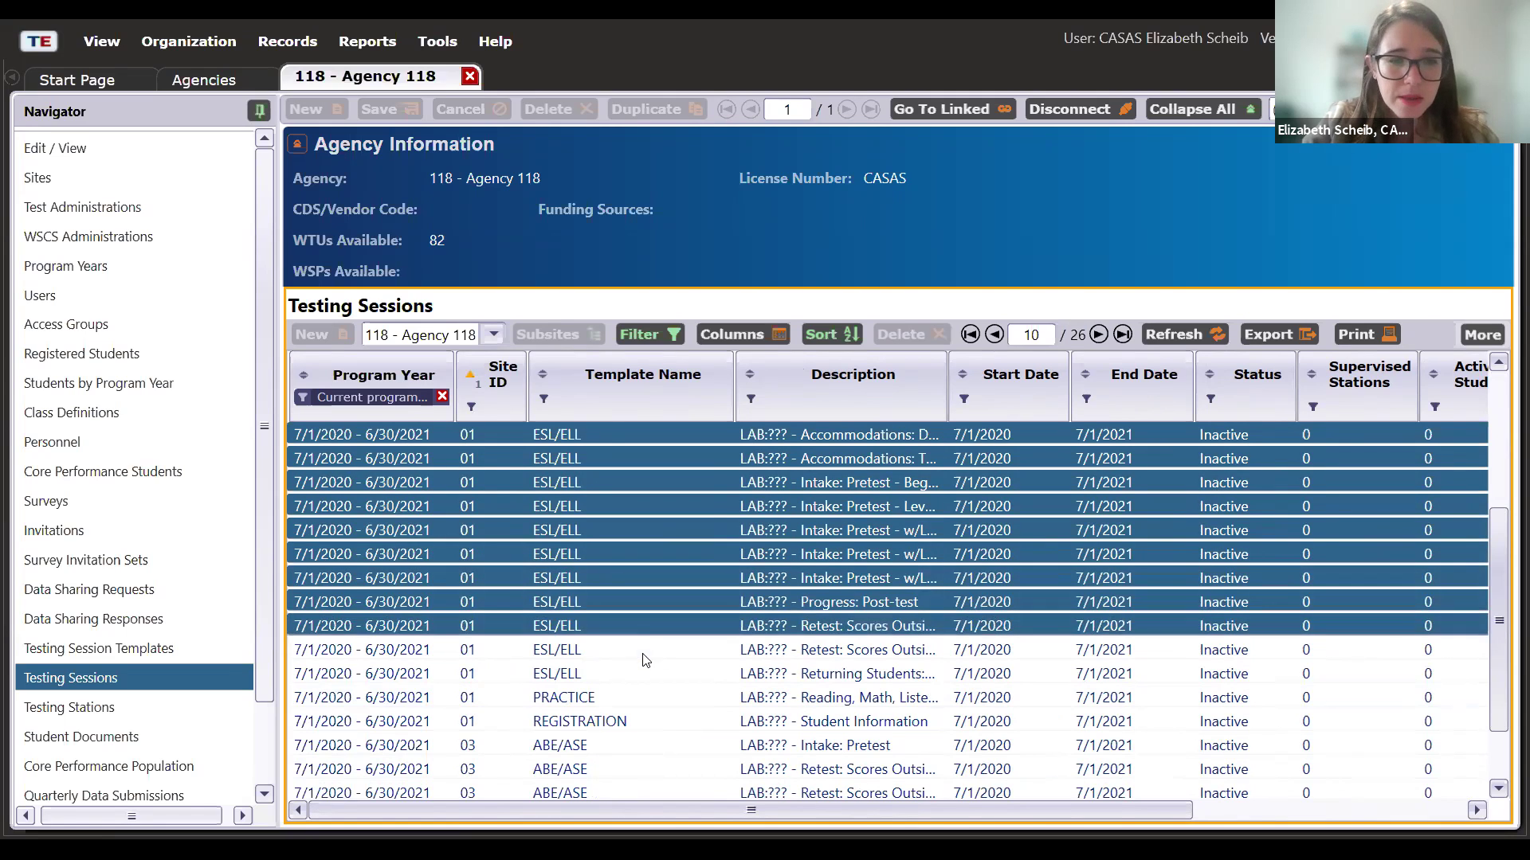
{"action": "left_click", "coordinate": [644, 652], "text": "ctrl"}
{"action": "left_click", "coordinate": [648, 675], "text": "ctrl"}
{"action": "left_click", "coordinate": [650, 698], "text": "ctrl"}
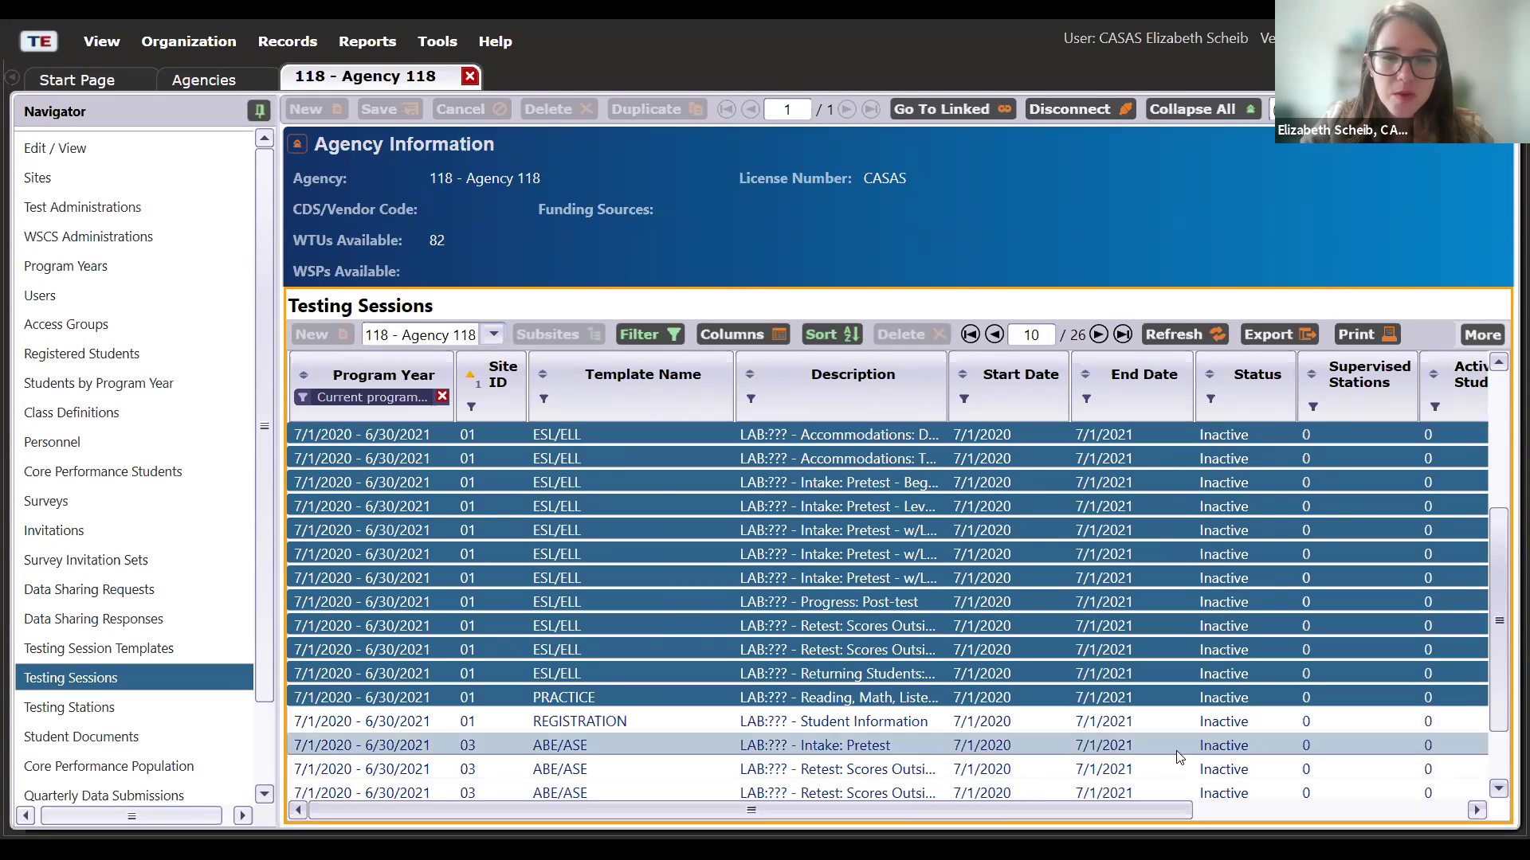
{"action": "left_click", "coordinate": [1483, 337]}
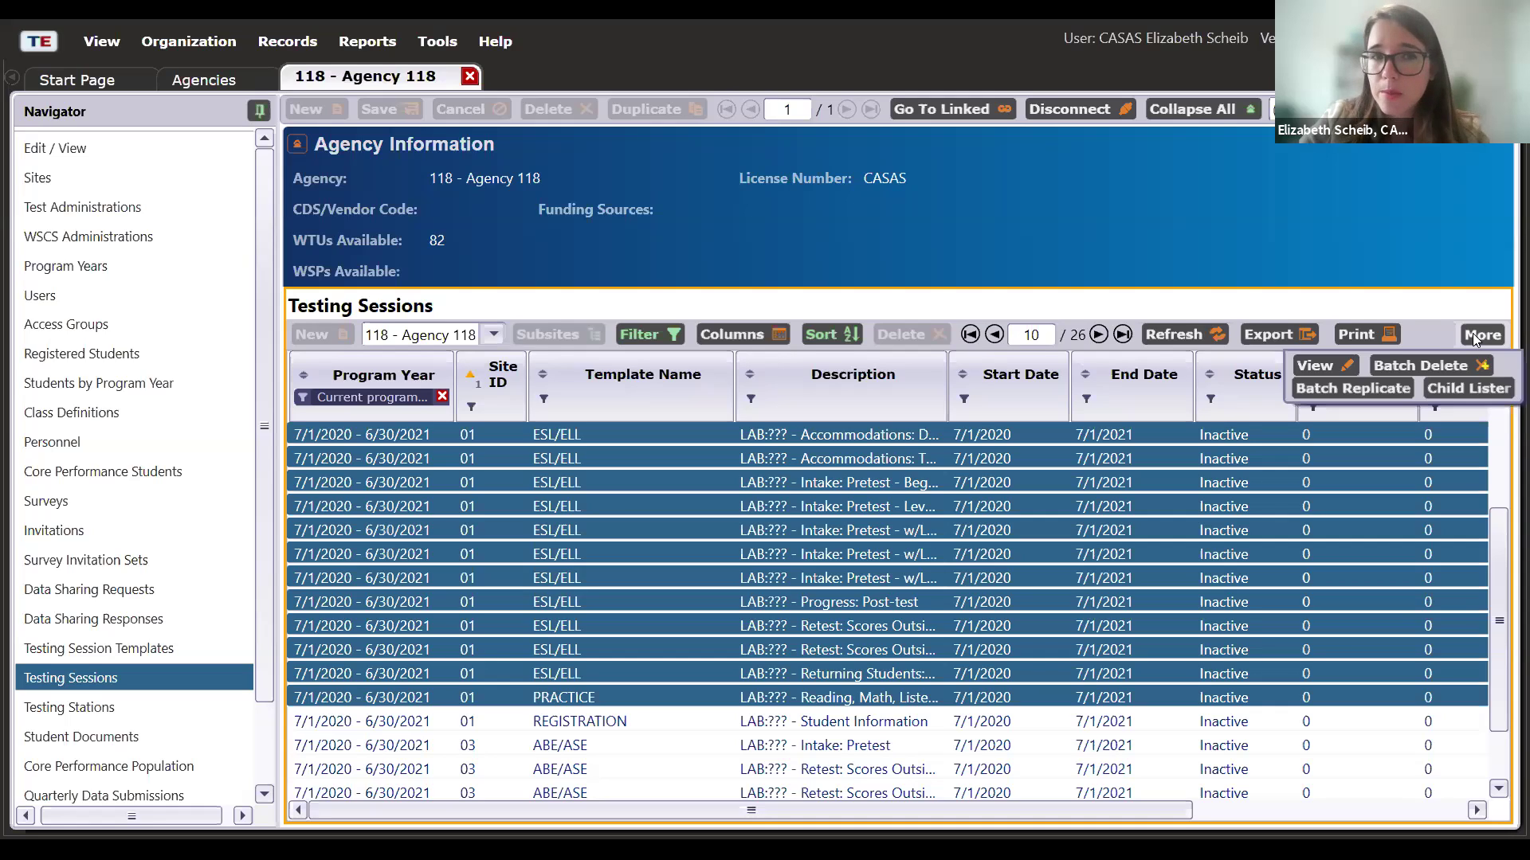
- Start Batch Replicate and try replicating into a new site: 2021–2022 year, Site 2
{"action": "left_click", "coordinate": [1400, 388]}
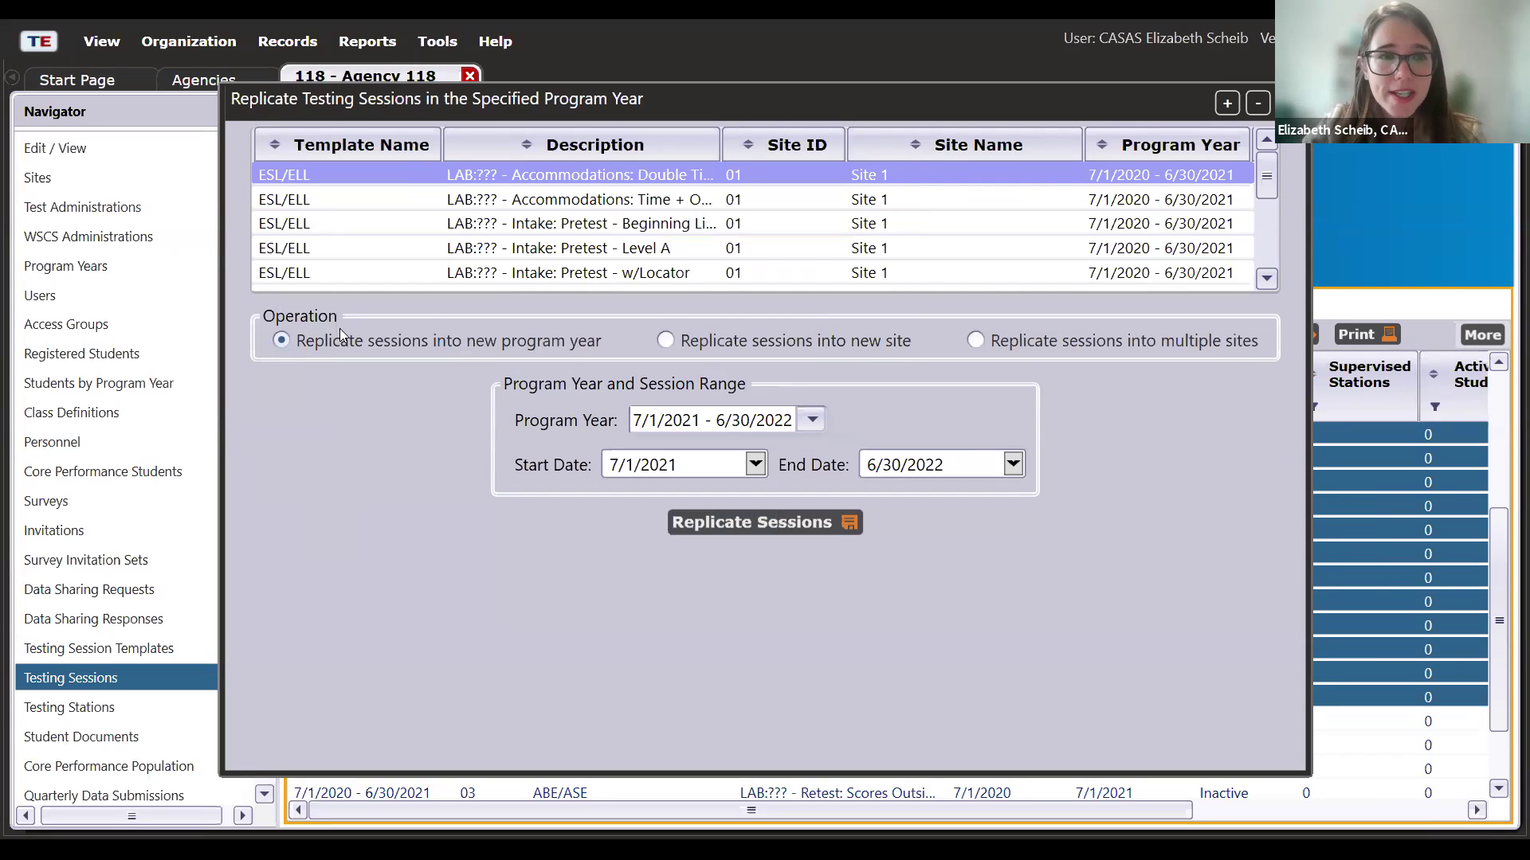
{"action": "left_click", "coordinate": [676, 344]}
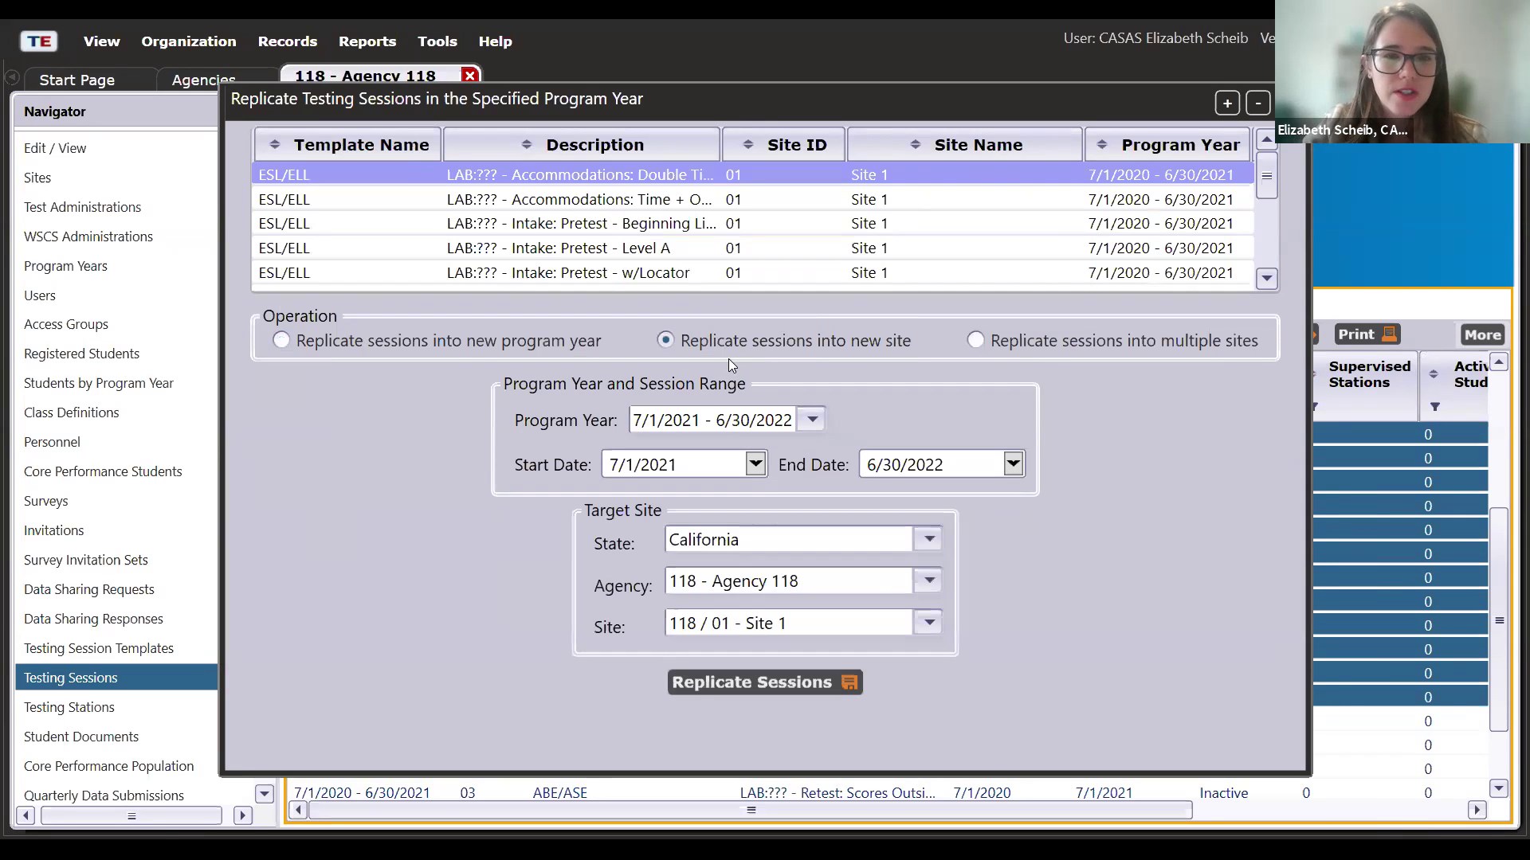
{"action": "left_click", "coordinate": [812, 423]}
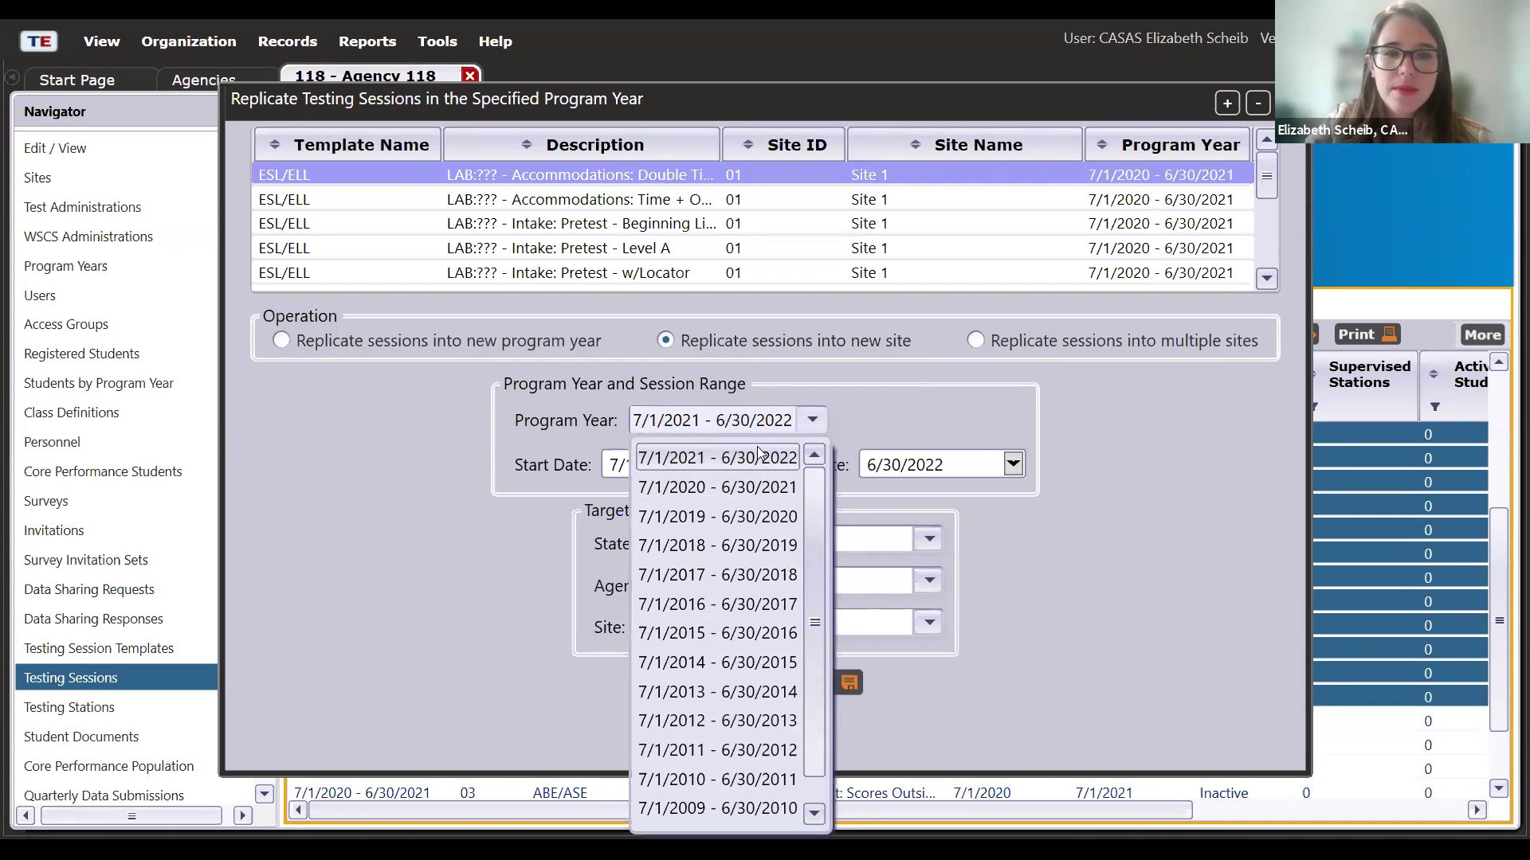
{"action": "left_click", "coordinate": [757, 448]}
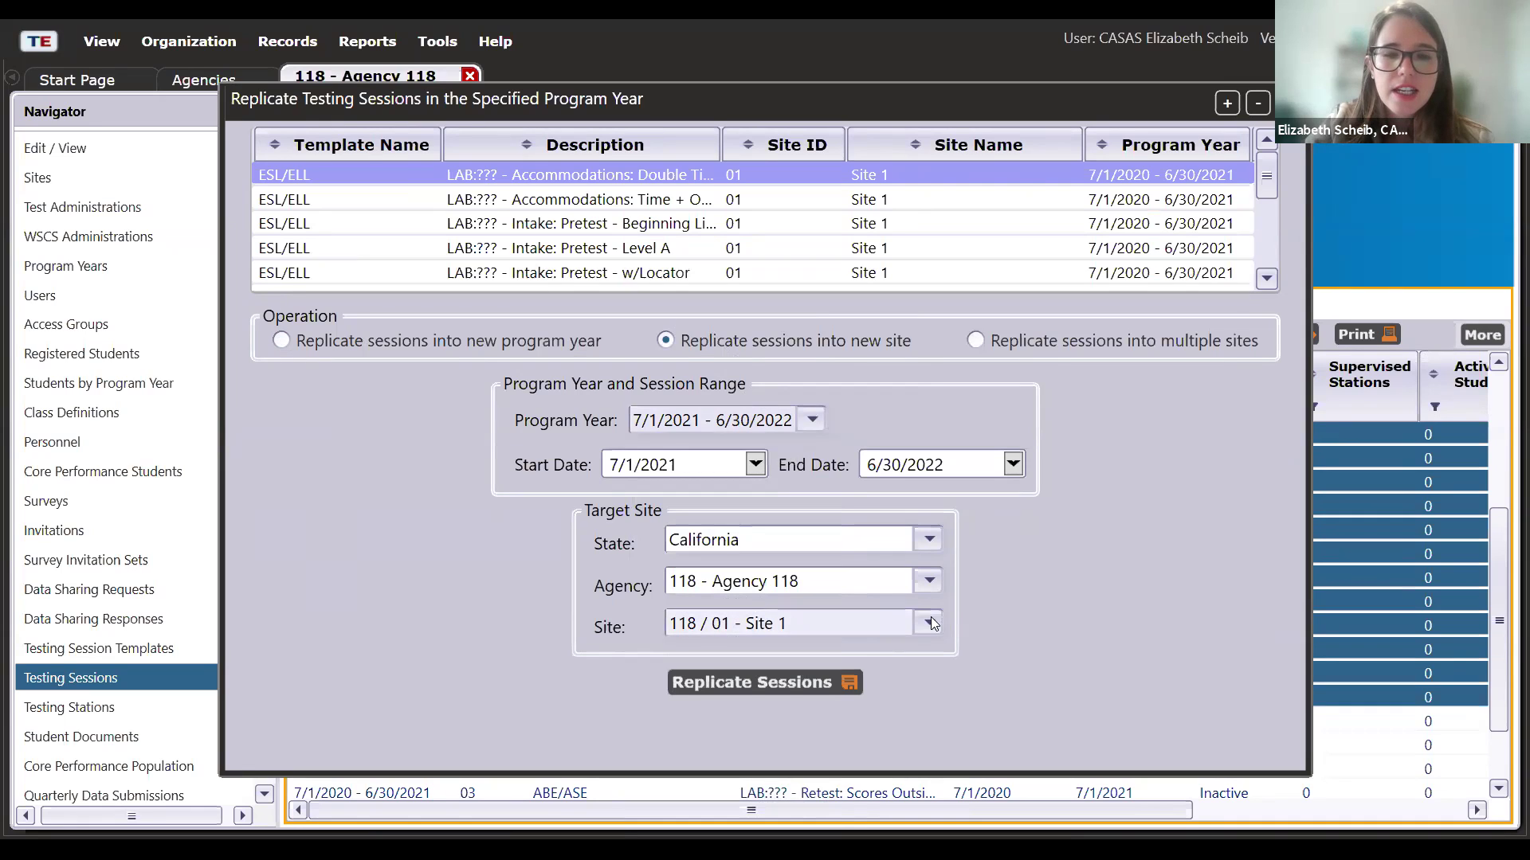
{"action": "left_click", "coordinate": [929, 623]}
{"action": "left_click", "coordinate": [881, 691]}
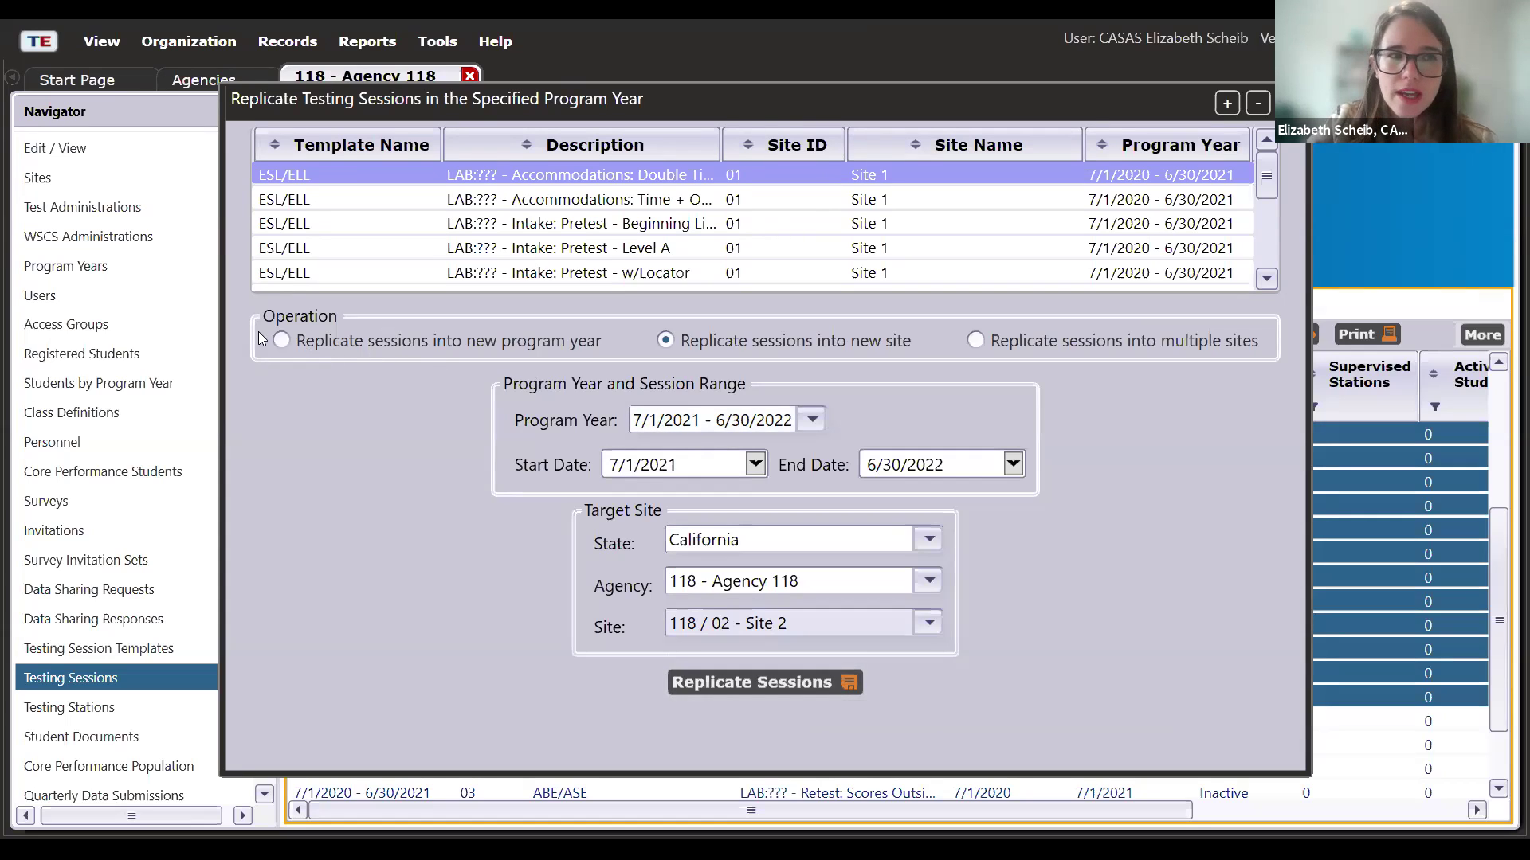
- Switch to replicating into new program year 7/1/2021 - 6/30/2022 and run it
{"action": "left_click", "coordinate": [282, 341]}
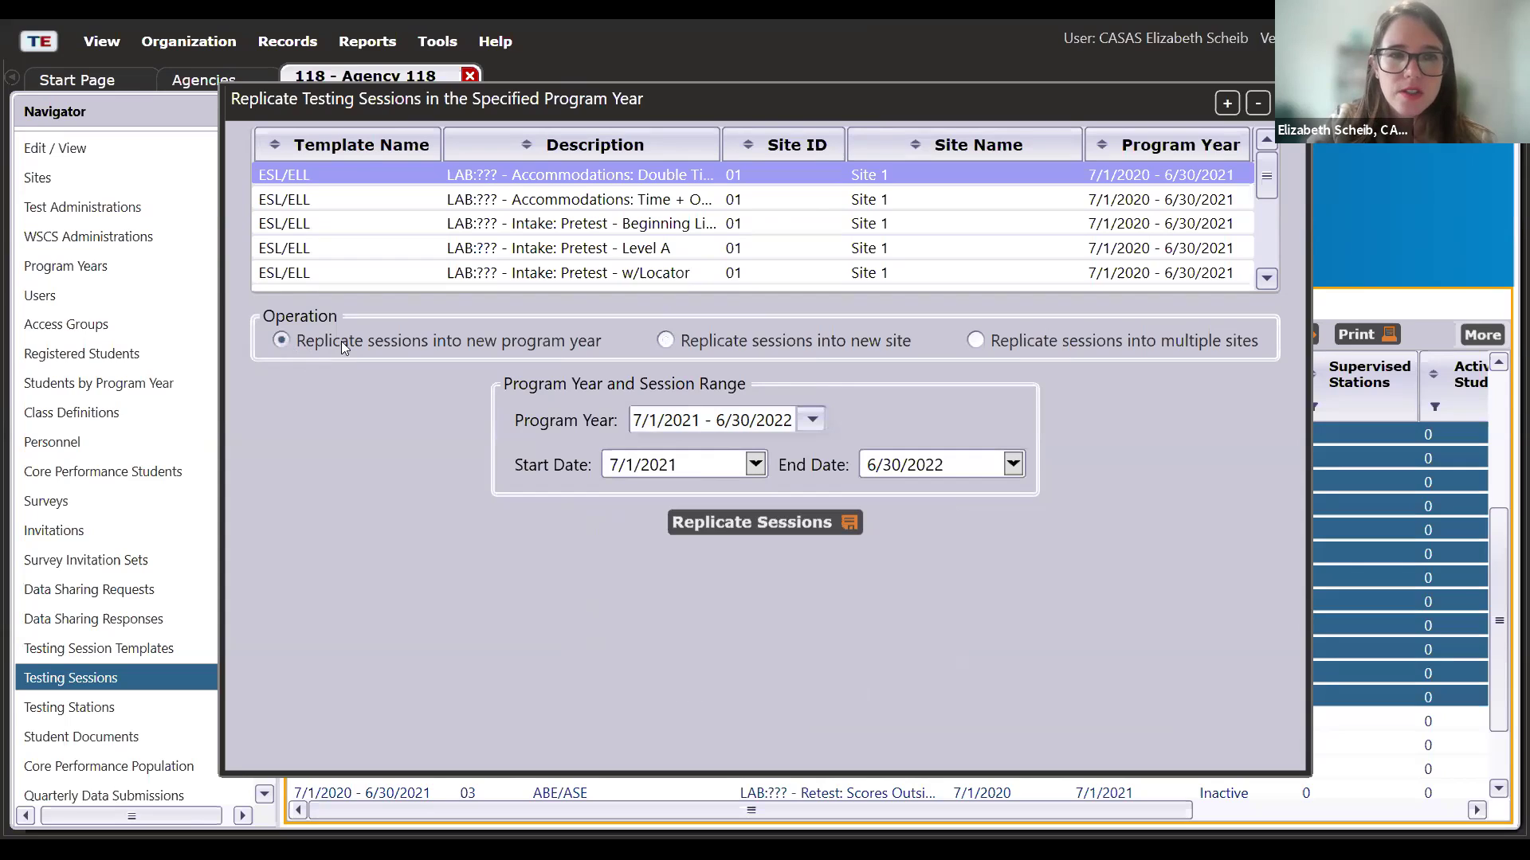
{"action": "left_click", "coordinate": [813, 420]}
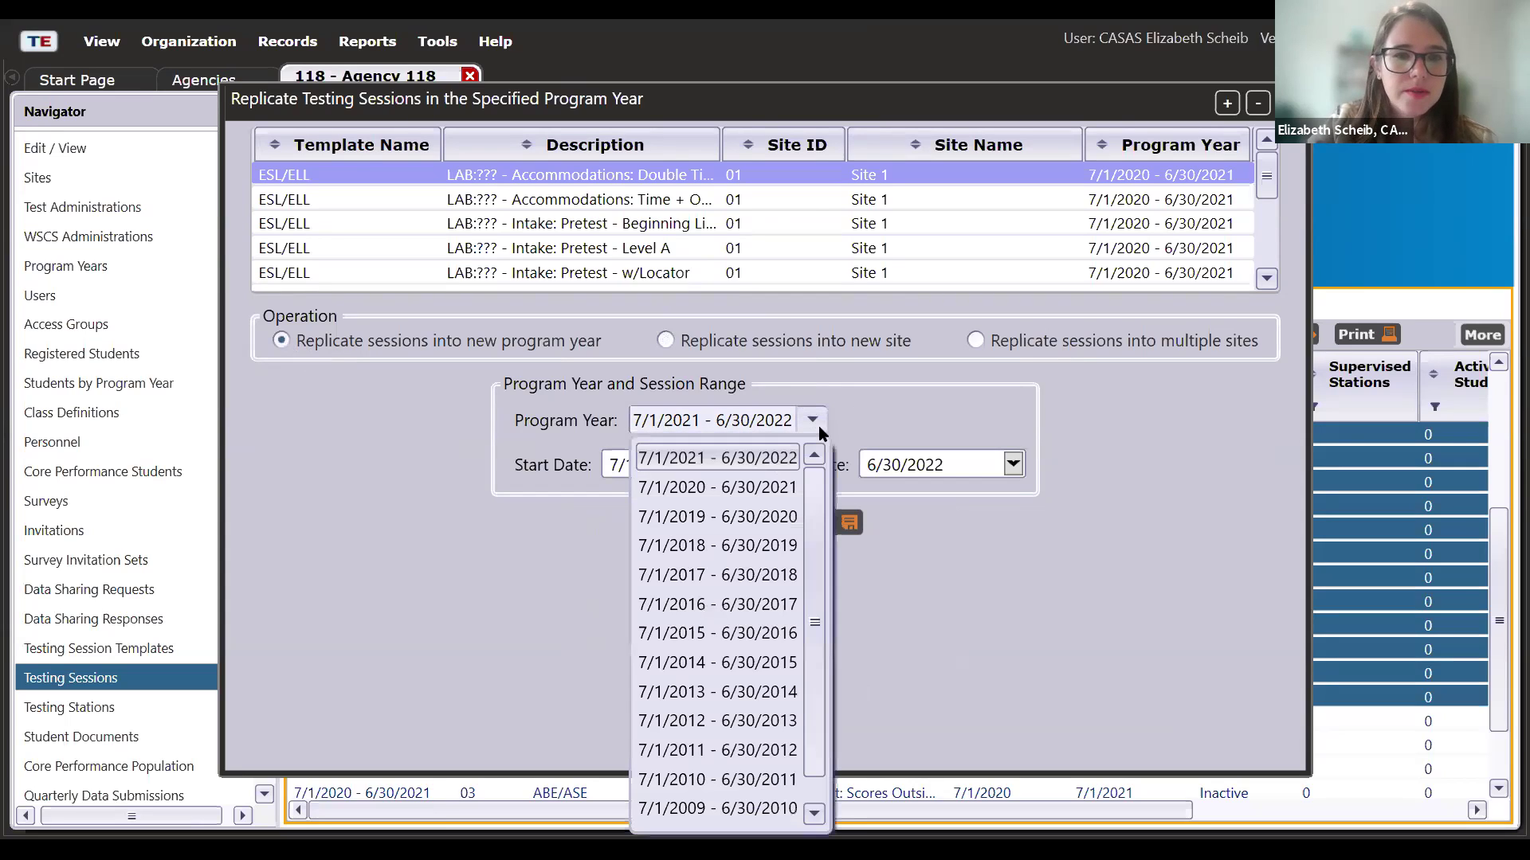
{"action": "left_click", "coordinate": [785, 460]}
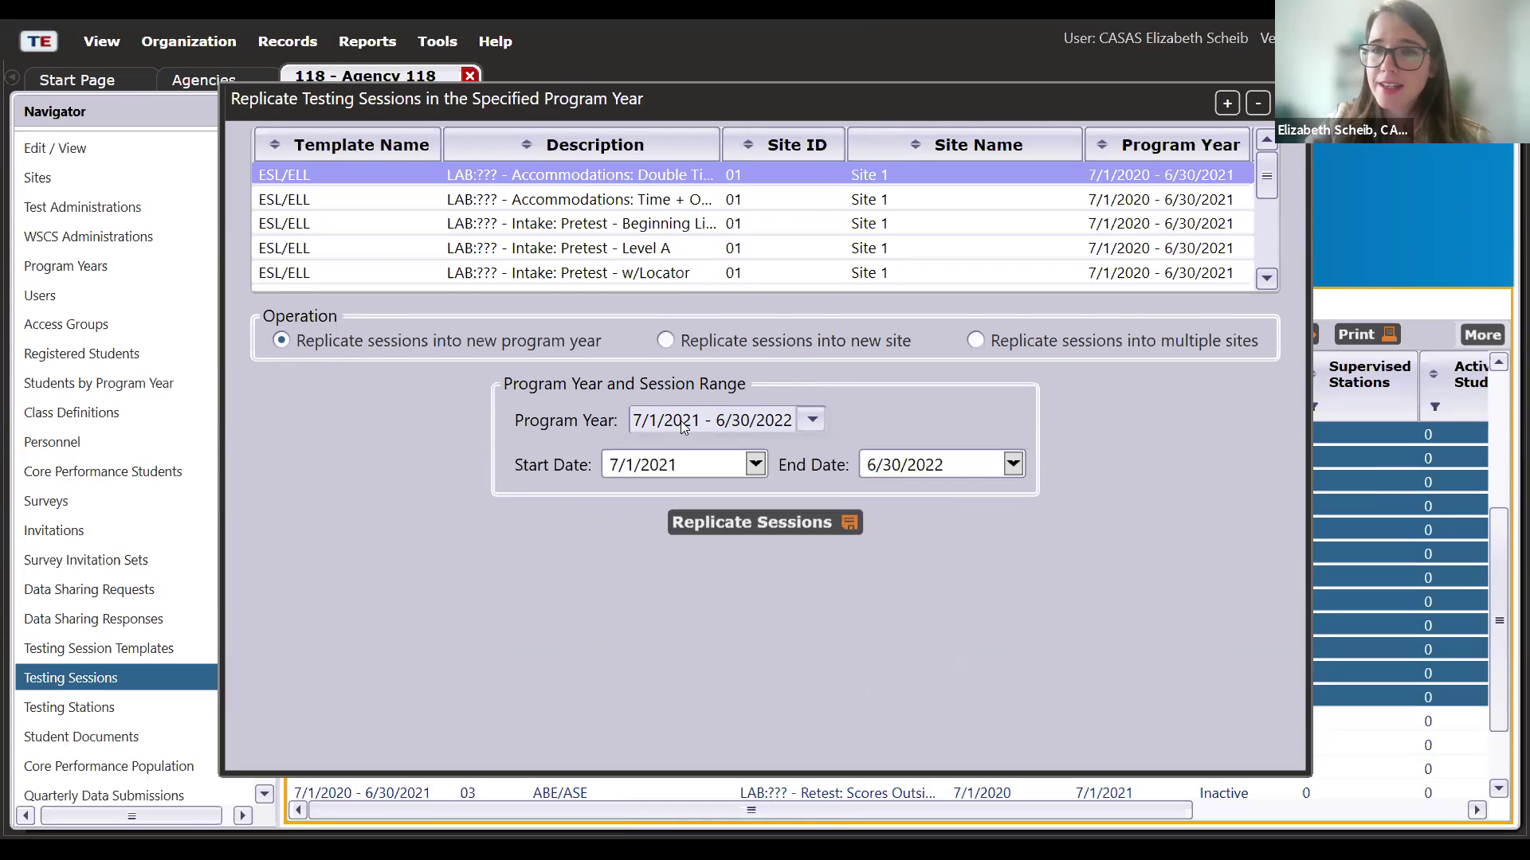
{"action": "left_click", "coordinate": [763, 528]}
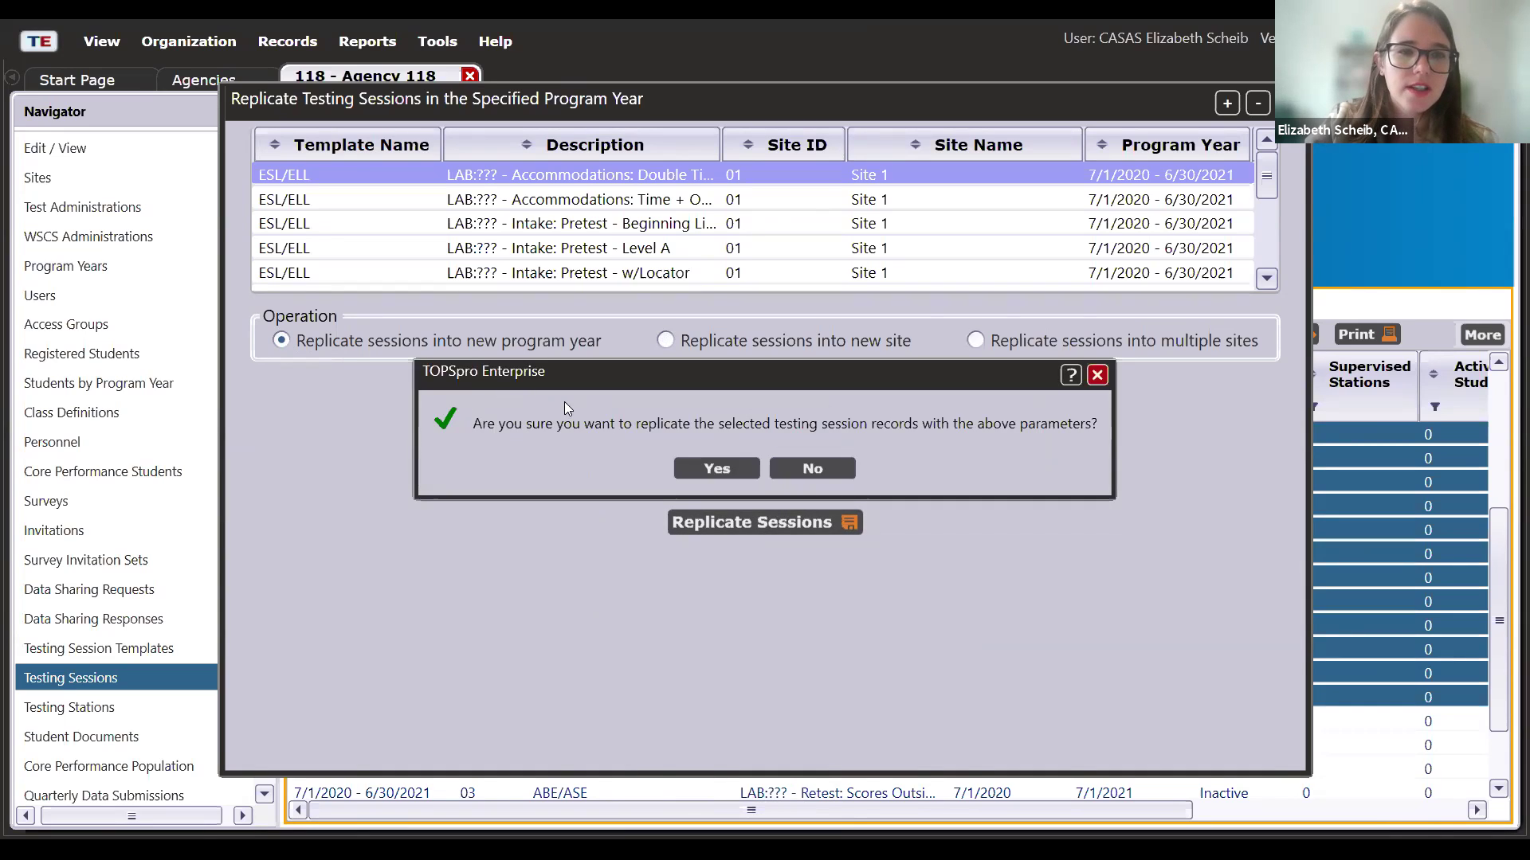
- Confirm the replication and dismiss the message reporting 12 of 12 records created
{"action": "left_click", "coordinate": [716, 468]}
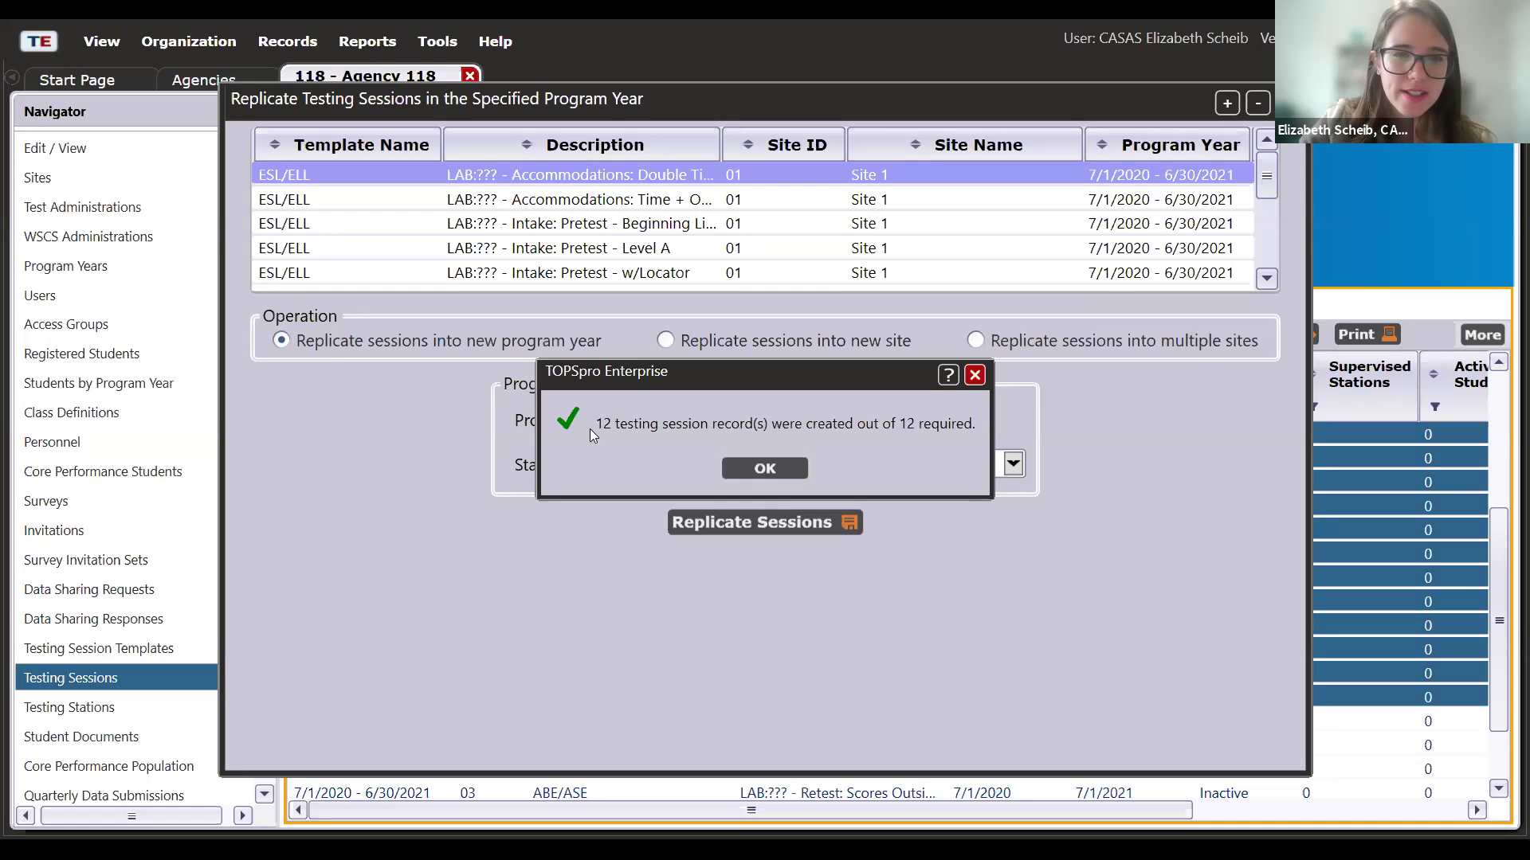
{"action": "left_click", "coordinate": [748, 469]}
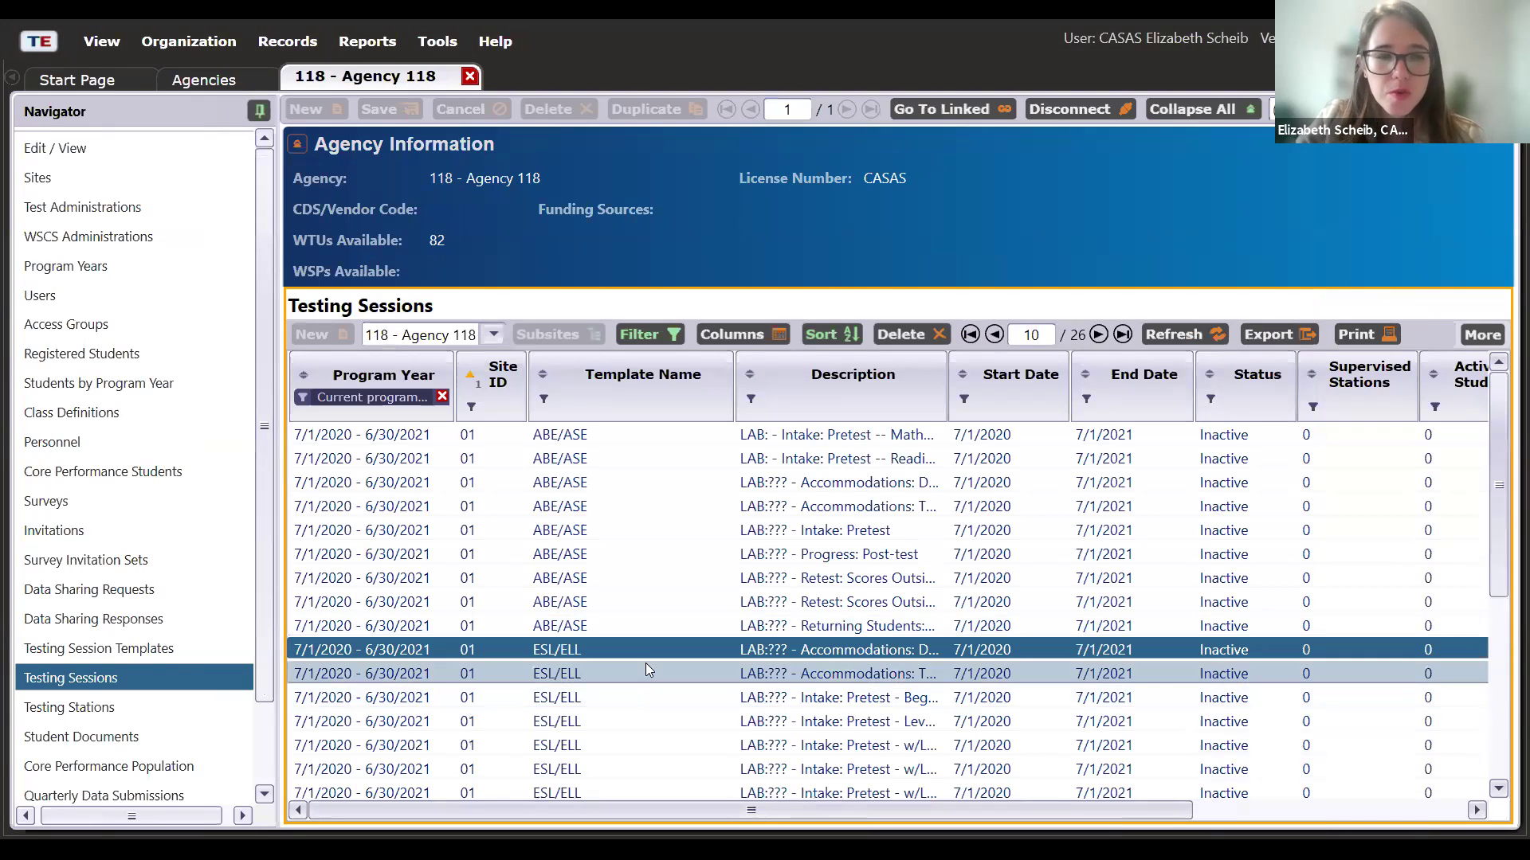
- Select the first ESL/ELL sessions, including the intake pretest sessions
{"action": "scroll", "coordinate": [658, 666], "scroll_direction": "down", "scroll_amount": 3}
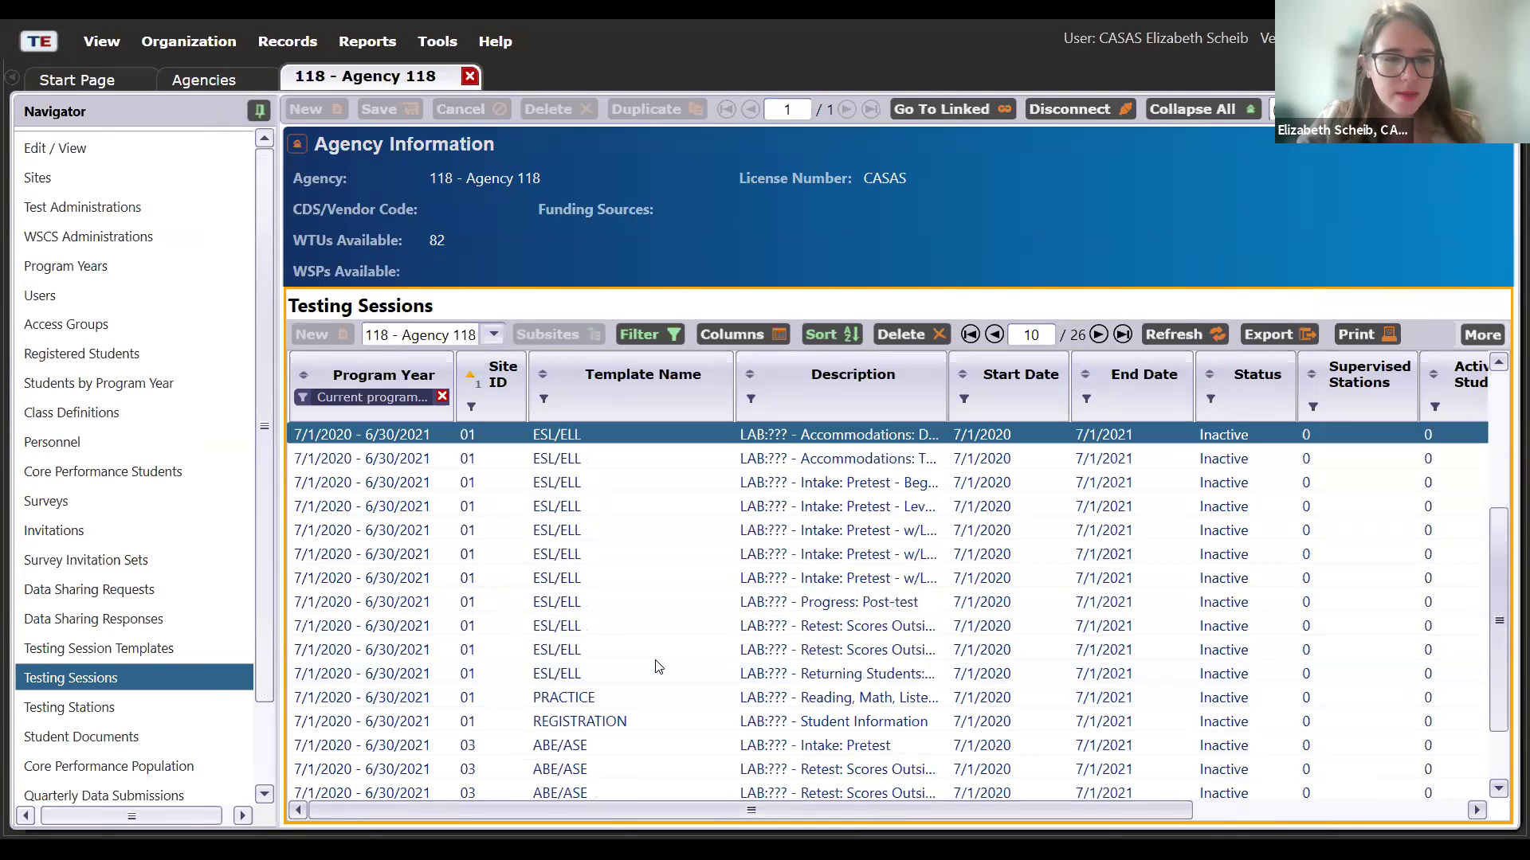
{"action": "scroll", "coordinate": [651, 602], "scroll_direction": "up", "scroll_amount": 2}
{"action": "left_click", "coordinate": [656, 618], "text": "shift"}
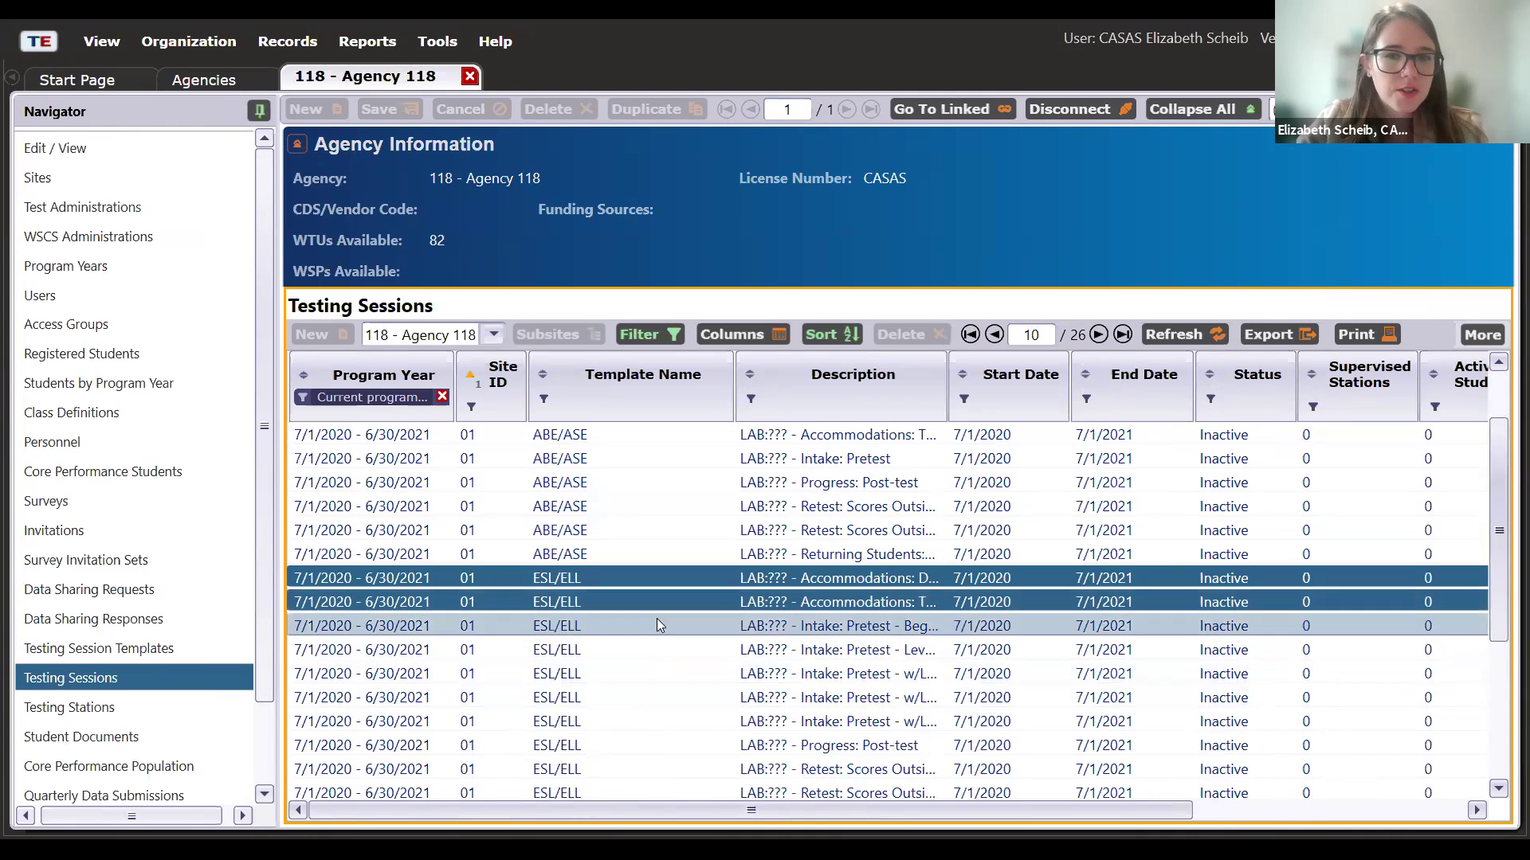
{"action": "left_click", "coordinate": [670, 650], "text": "shift"}
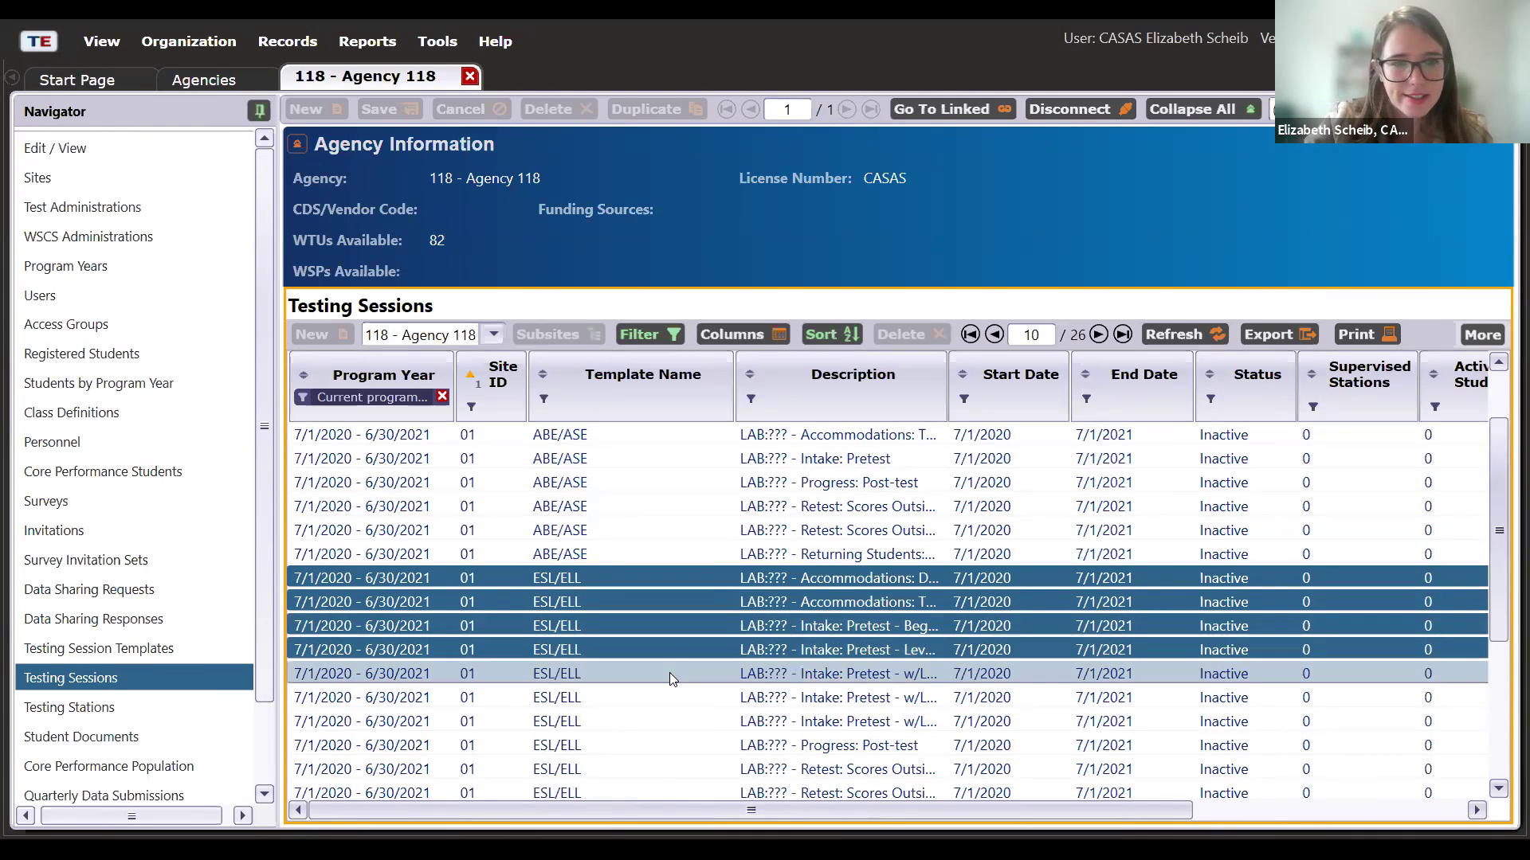
{"action": "left_click", "coordinate": [670, 672], "text": "shift"}
{"action": "left_click", "coordinate": [666, 707], "text": "shift"}
- Extend the selection through the Returning Students session and confirm replicating them
{"action": "scroll", "coordinate": [663, 699], "scroll_direction": "down", "scroll_amount": 2}
{"action": "left_click", "coordinate": [653, 579], "text": "shift"}
{"action": "left_click", "coordinate": [655, 602], "text": "shift"}
{"action": "left_click", "coordinate": [658, 626], "text": "shift"}
{"action": "left_click", "coordinate": [659, 647], "text": "shift"}
{"action": "left_click", "coordinate": [669, 674], "text": "shift"}
{"action": "left_click", "coordinate": [670, 697], "text": "shift"}
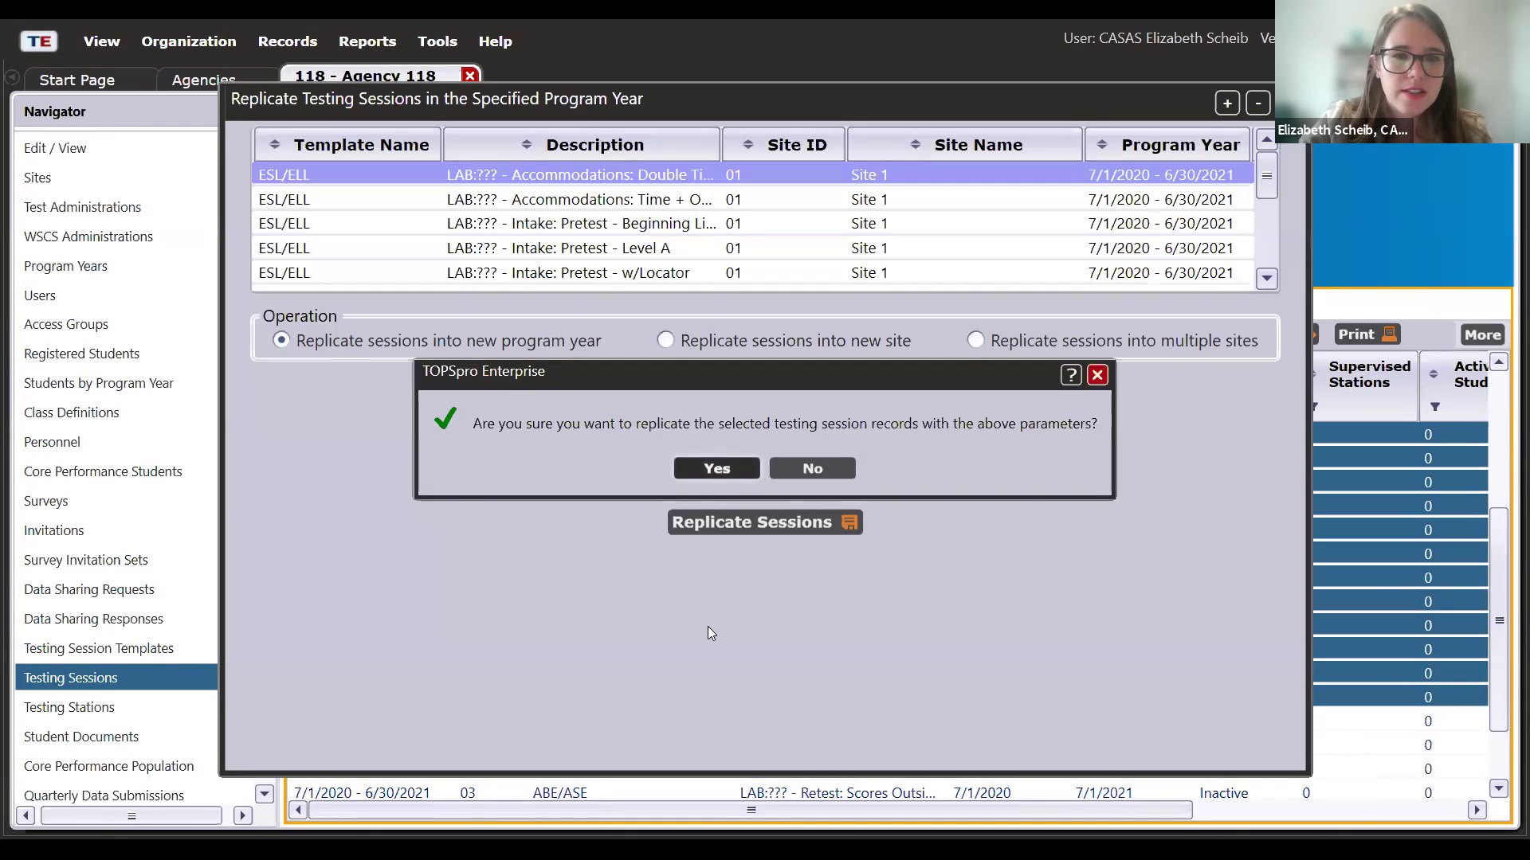
{"action": "key", "text": "Return"}
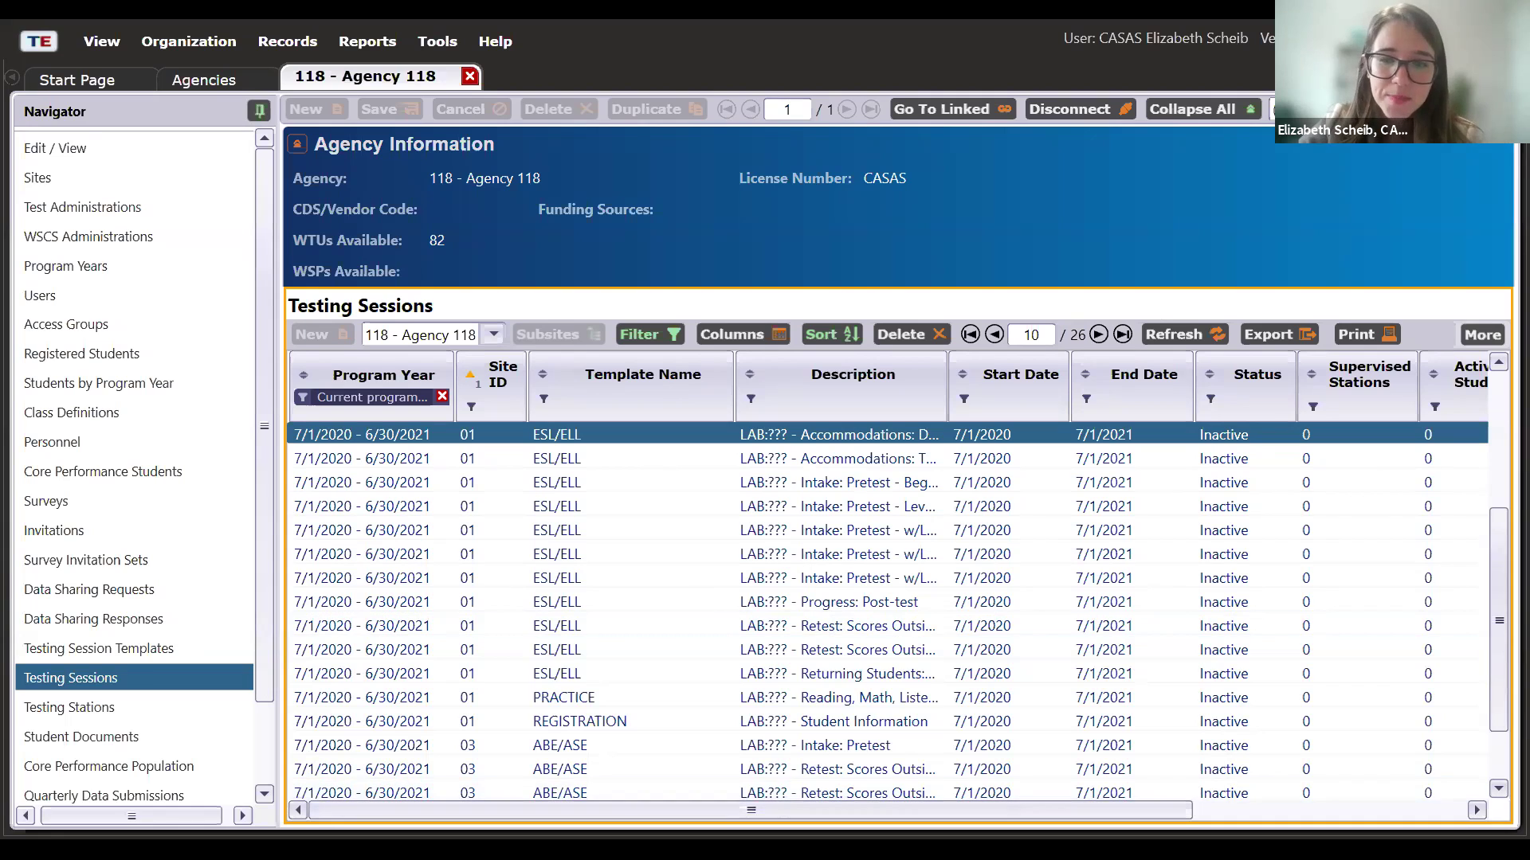
{"action": "scroll", "coordinate": [889, 613], "scroll_direction": "right", "scroll_amount": 5}
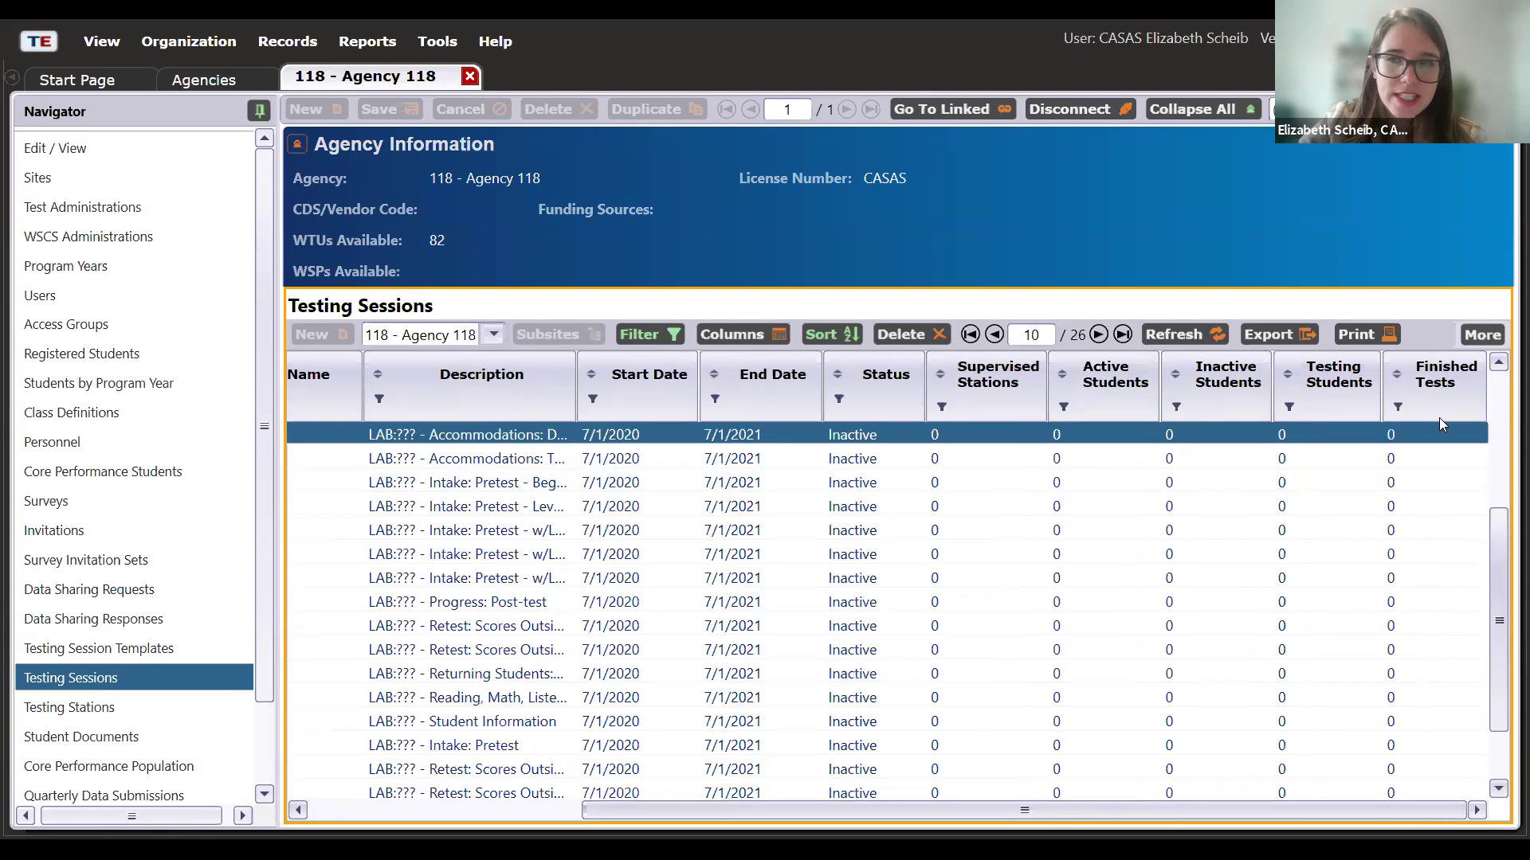
{"action": "left_click", "coordinate": [1399, 457]}
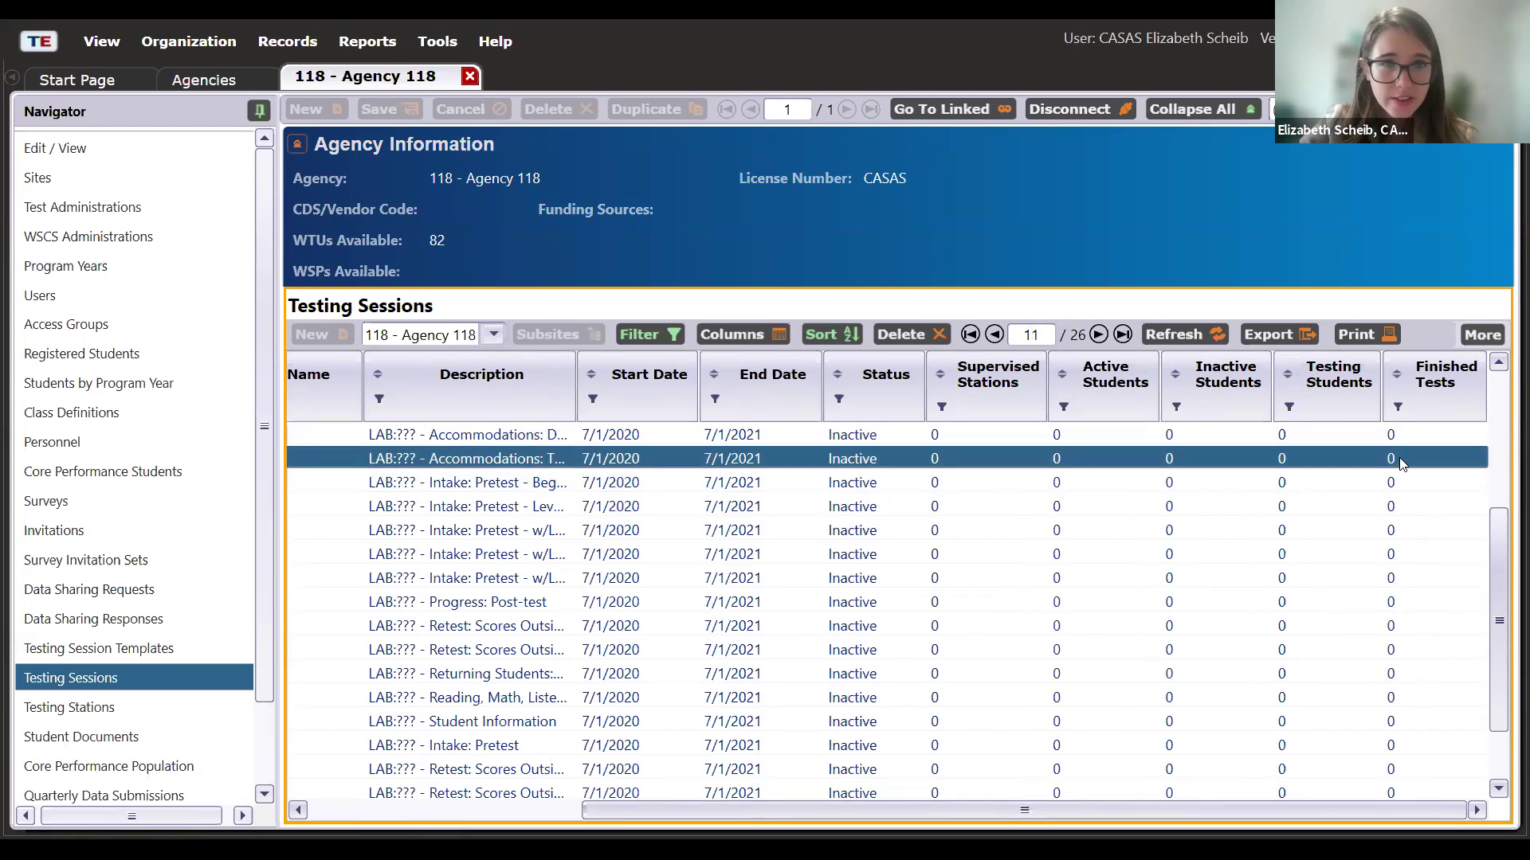
{"action": "left_click", "coordinate": [1409, 430]}
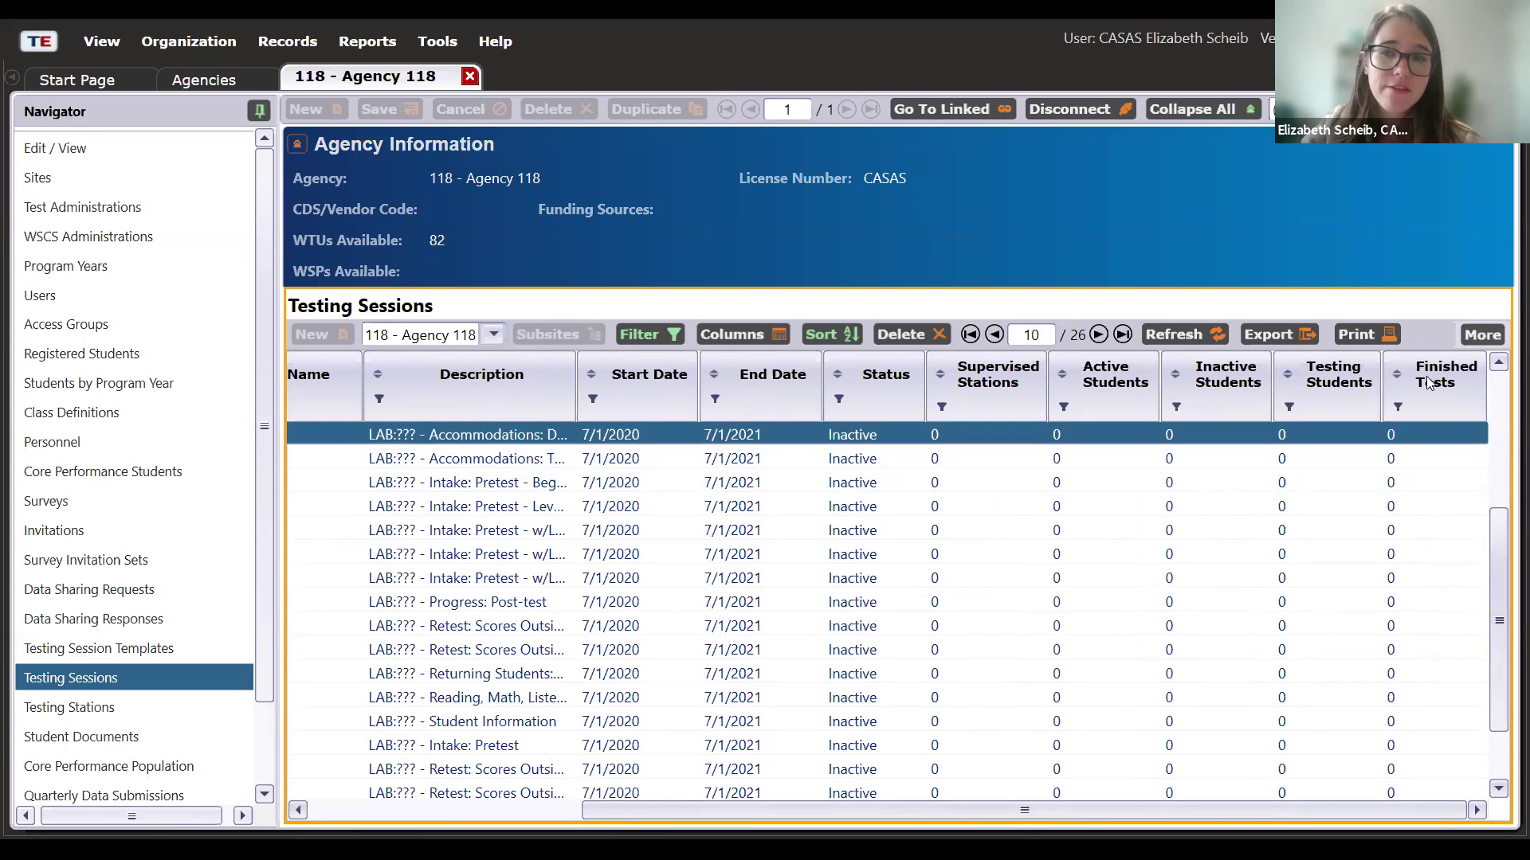
{"action": "left_click", "coordinate": [1415, 459]}
{"action": "left_click", "coordinate": [1406, 485]}
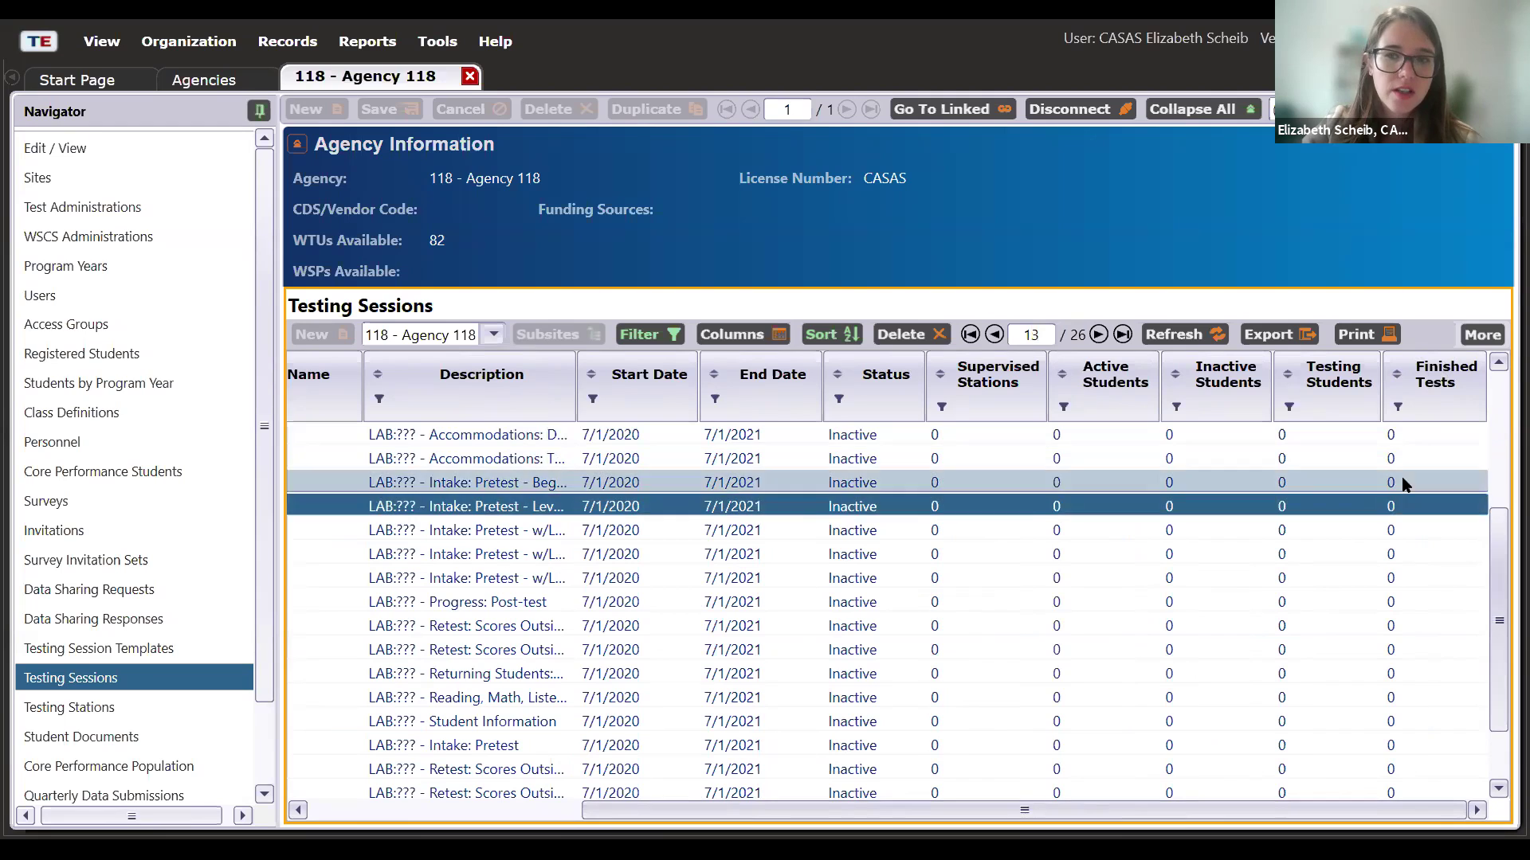
{"action": "left_click", "coordinate": [1406, 509]}
{"action": "left_click", "coordinate": [1406, 531]}
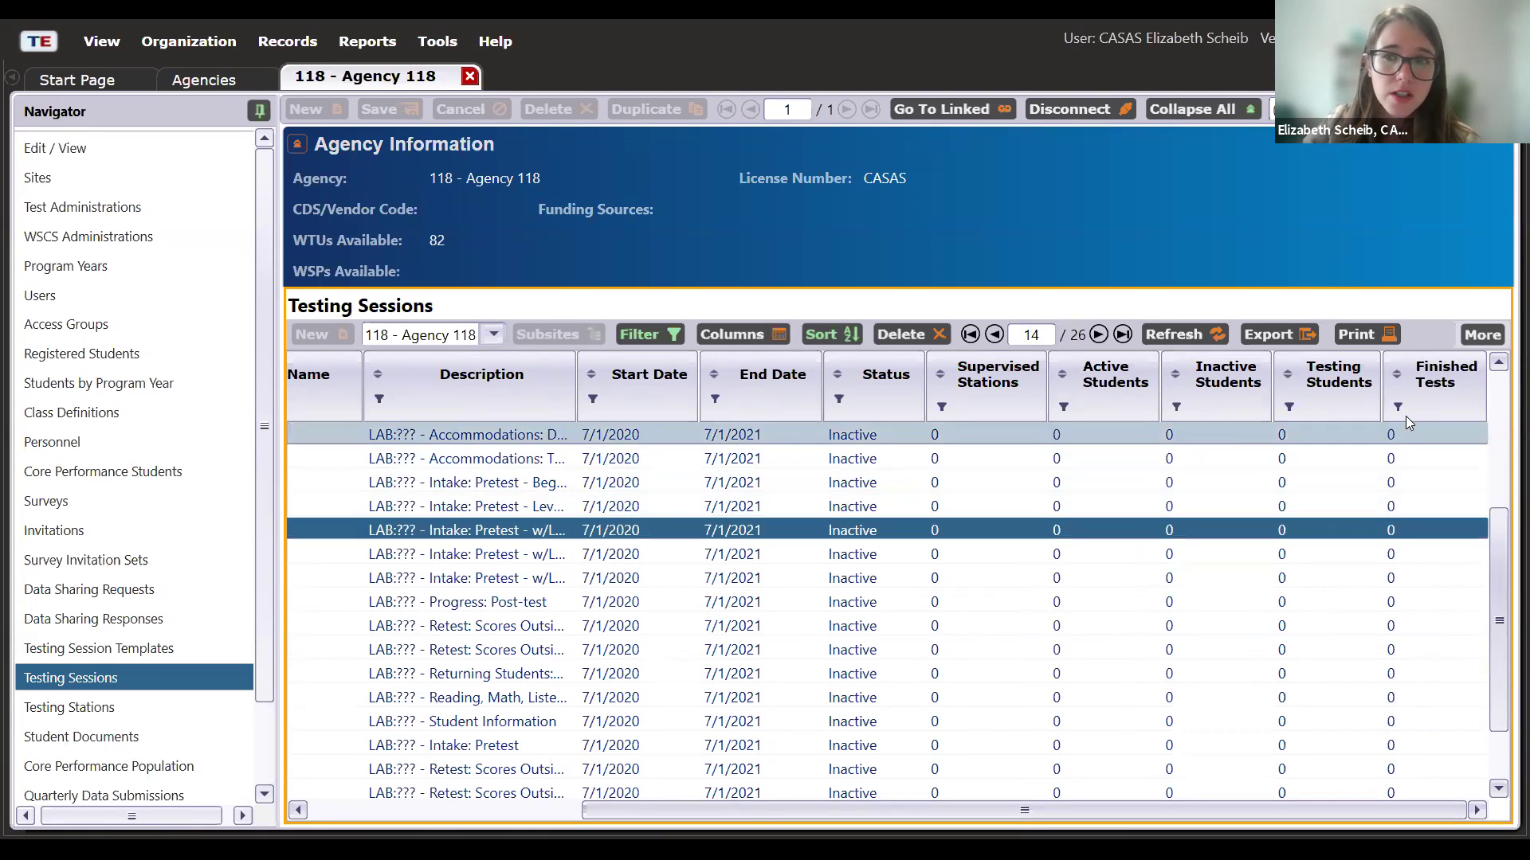
{"action": "left_click", "coordinate": [1431, 434]}
{"action": "left_click", "coordinate": [1423, 455]}
{"action": "left_click", "coordinate": [1418, 483]}
{"action": "left_click", "coordinate": [1410, 510]}
{"action": "left_click", "coordinate": [1406, 535]}
{"action": "left_click", "coordinate": [1407, 545]}
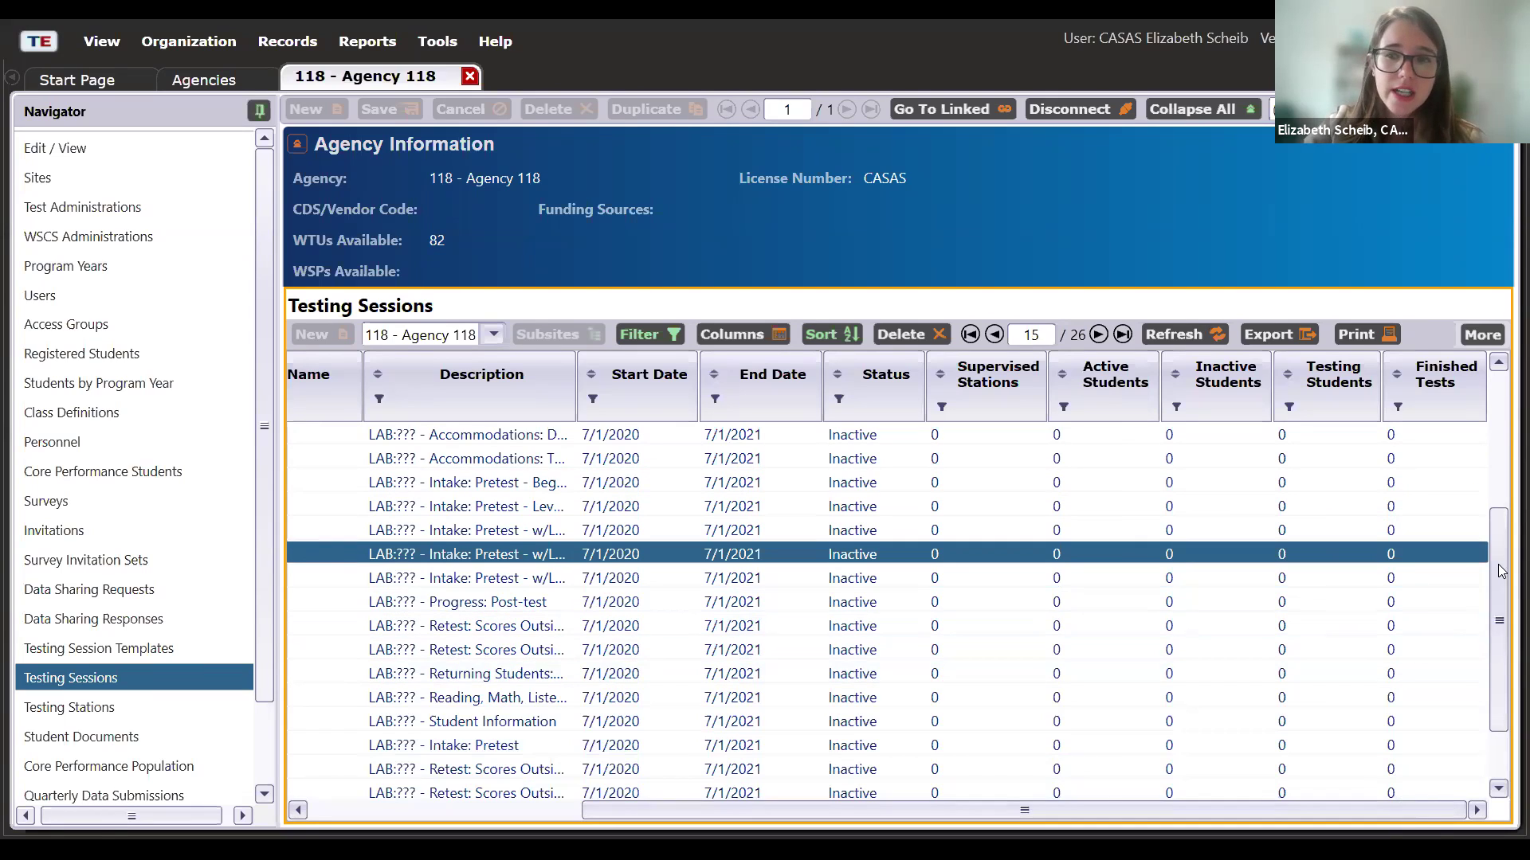
{"action": "left_click", "coordinate": [1415, 587]}
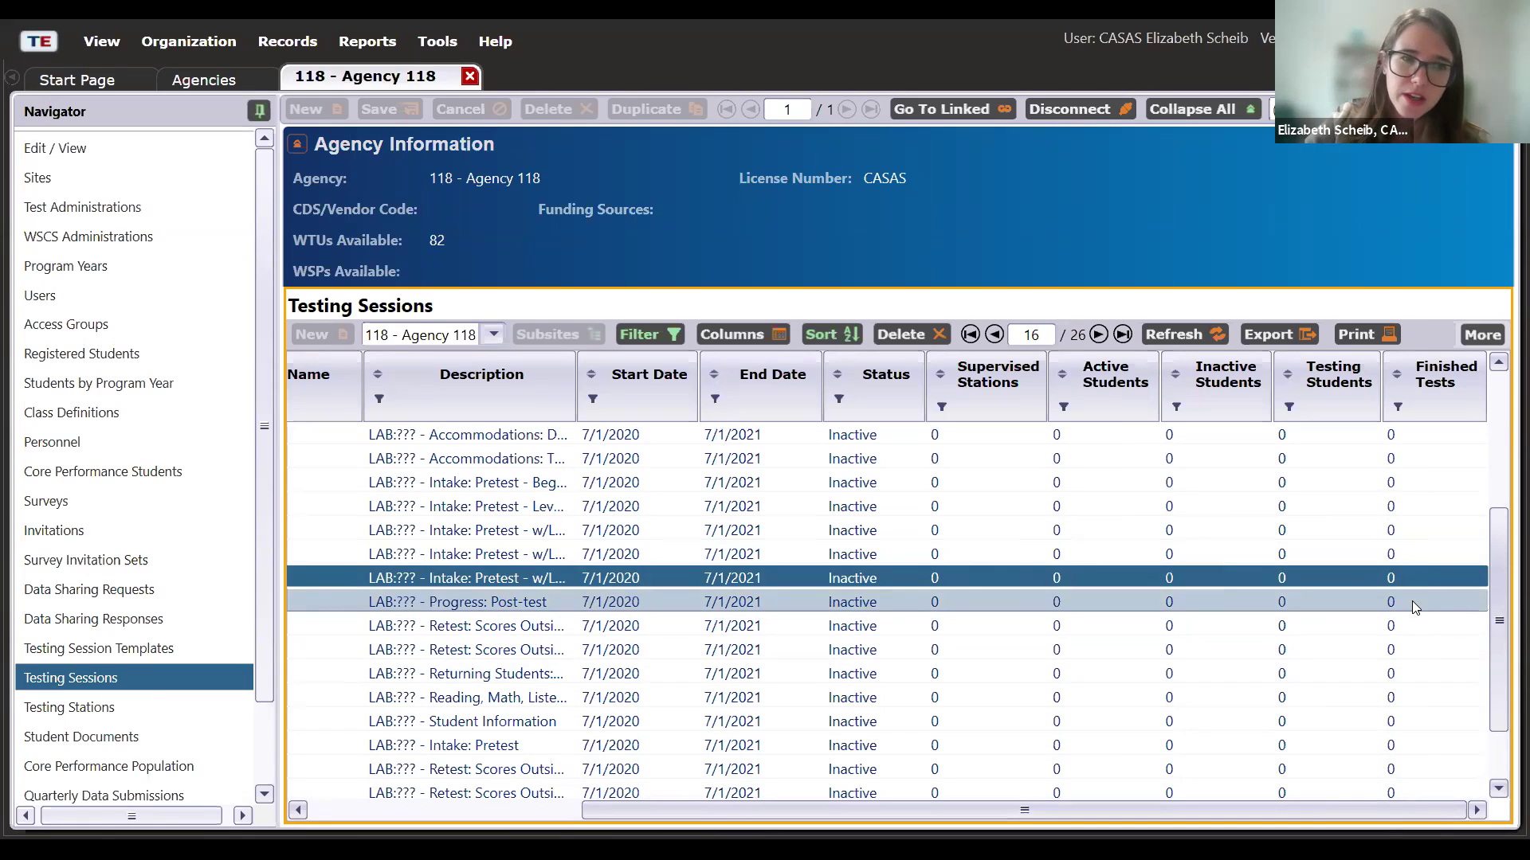
{"action": "left_click", "coordinate": [1412, 603]}
{"action": "left_click", "coordinate": [1411, 585]}
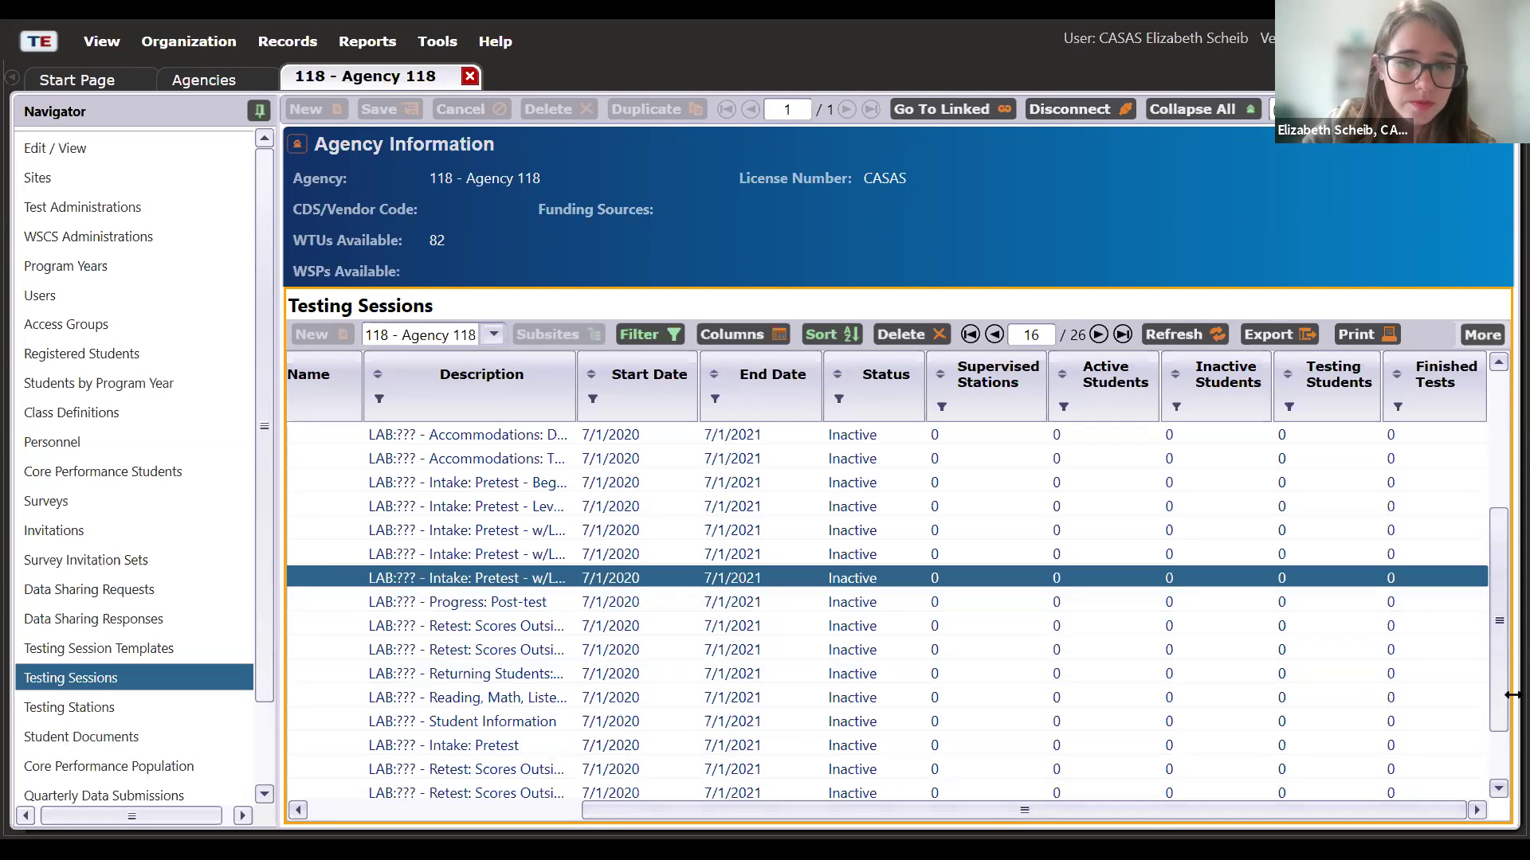
{"action": "left_click_drag", "start_coordinate": [1399, 805], "coordinate": [360, 795]}
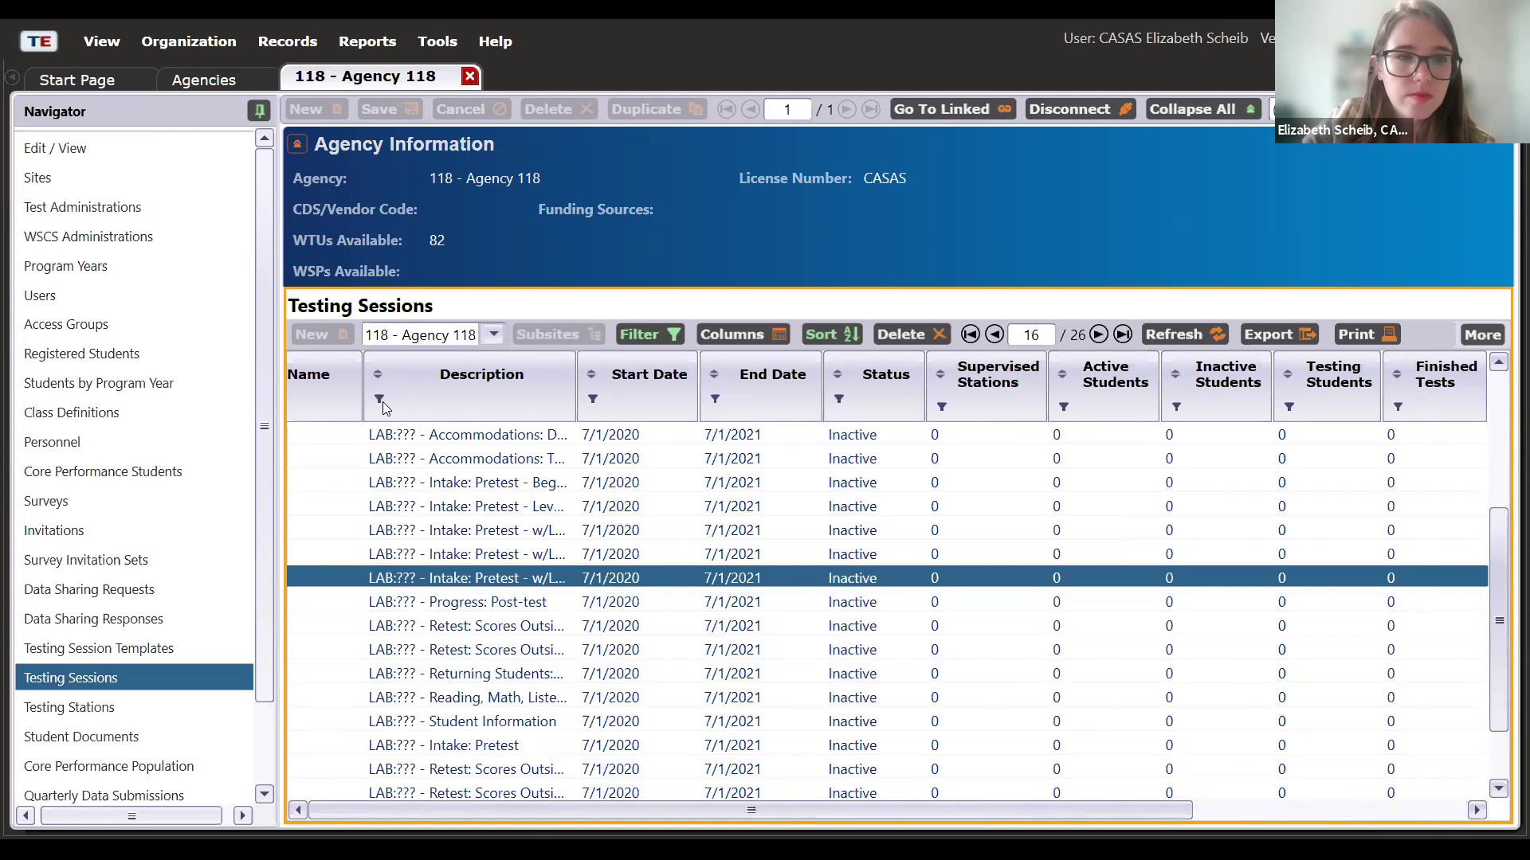
- Clear the Program Year filter so sessions from all program years appear (119 pages)
{"action": "left_click", "coordinate": [386, 408]}
{"action": "left_click", "coordinate": [333, 430]}
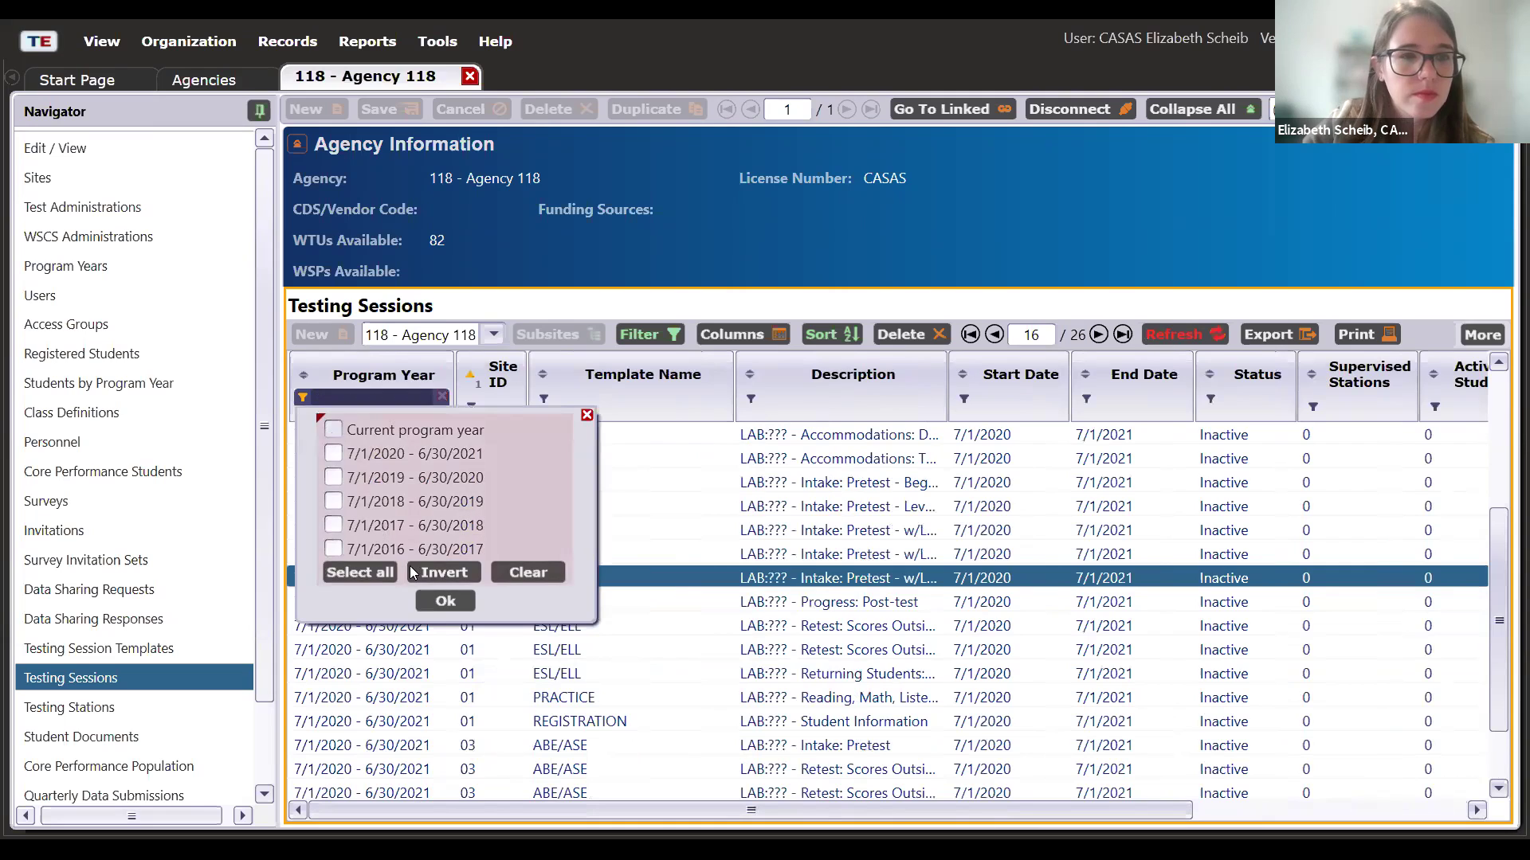
{"action": "left_click", "coordinate": [444, 602]}
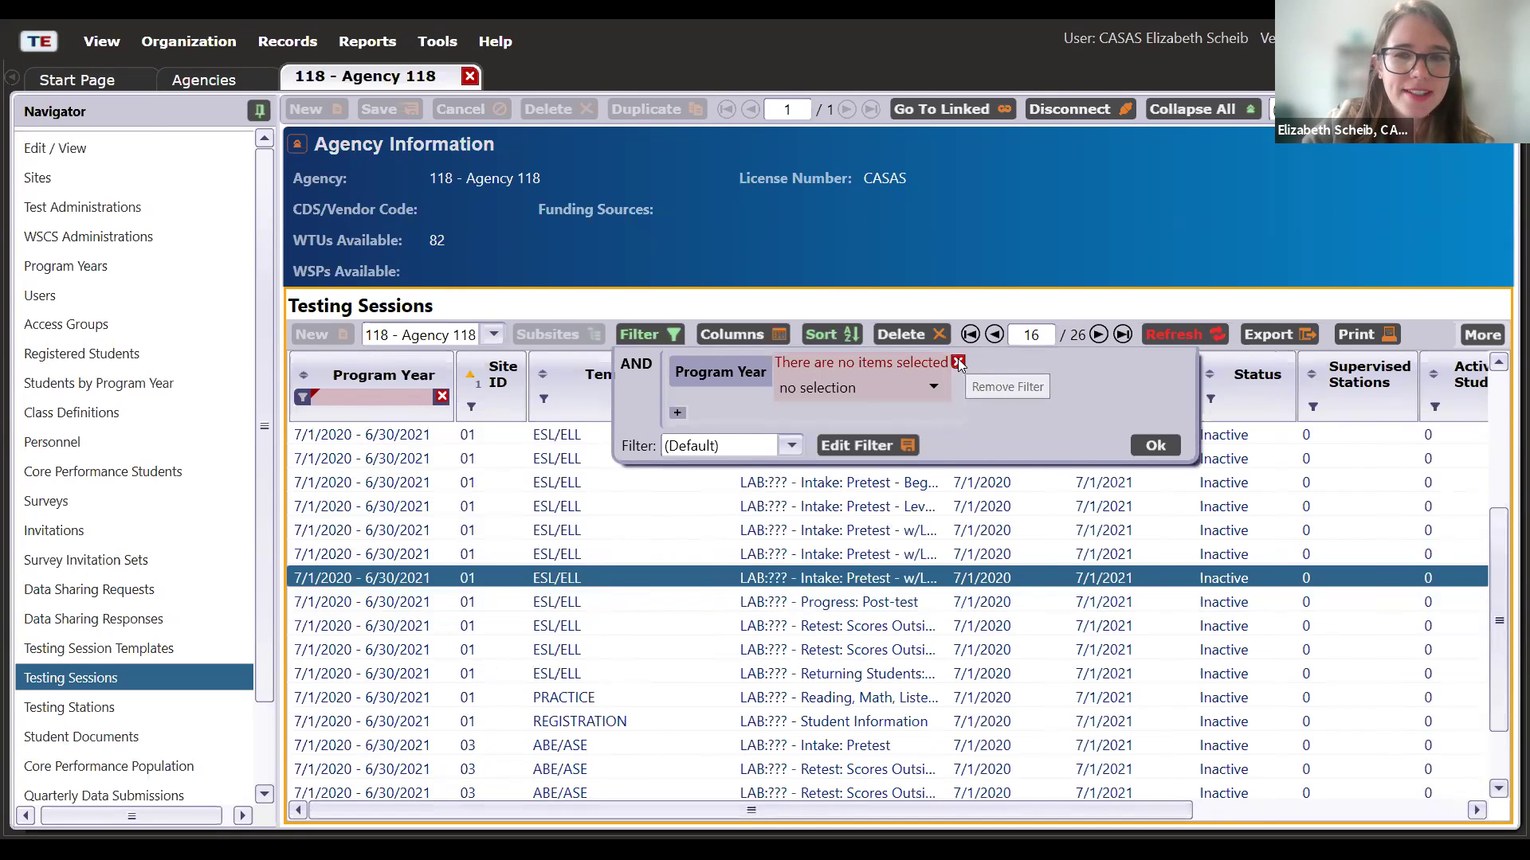
{"action": "left_click", "coordinate": [959, 363]}
{"action": "left_click", "coordinate": [434, 405]}
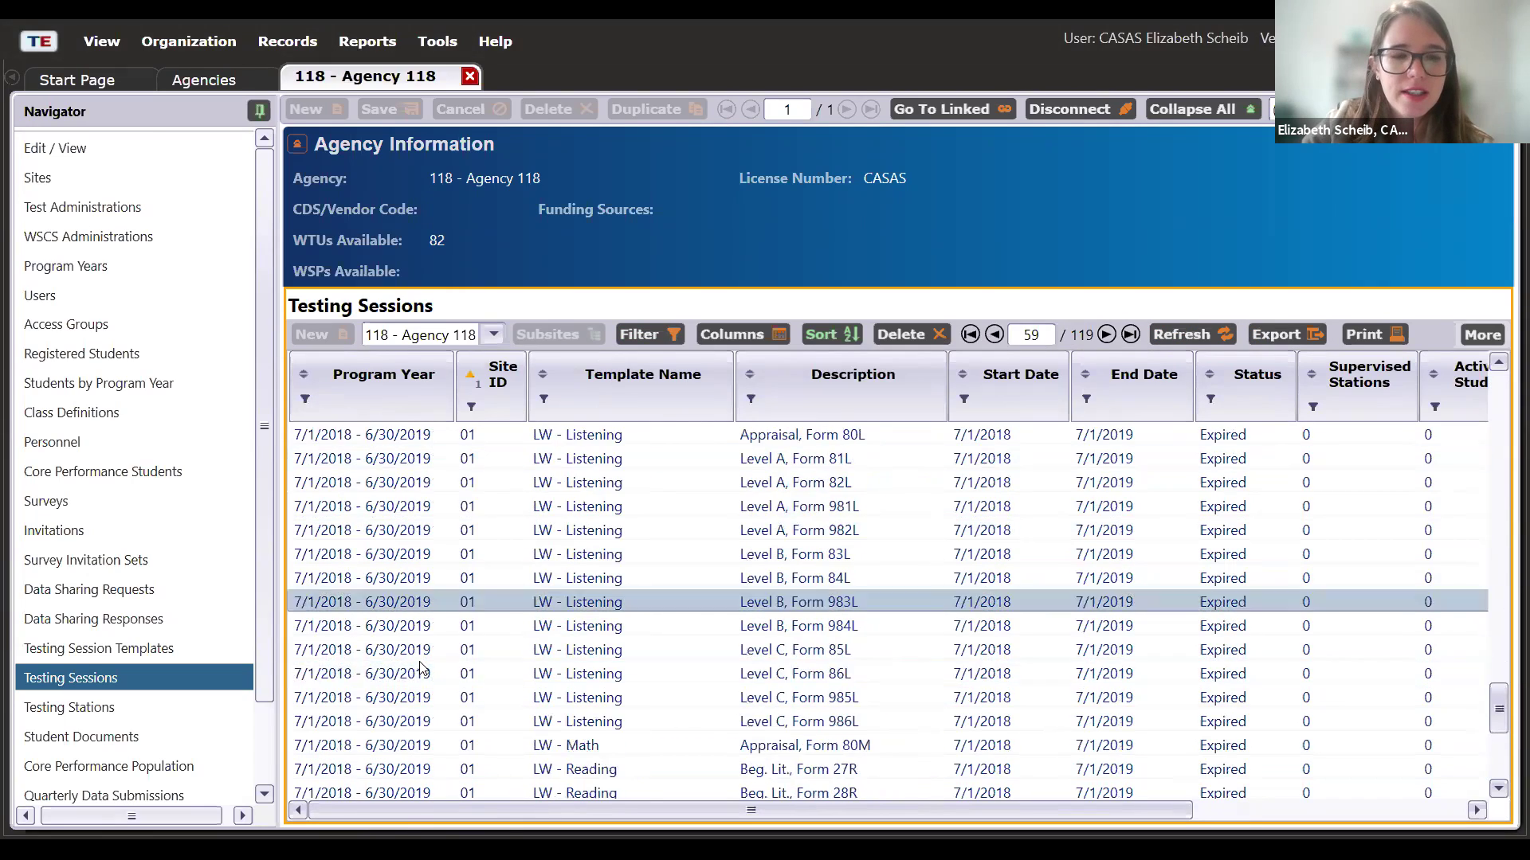
- Select the first 2018–2019 session and the LAB 101: Intake: Pretest session
{"action": "scroll", "coordinate": [421, 669], "scroll_direction": "up", "scroll_amount": 10}
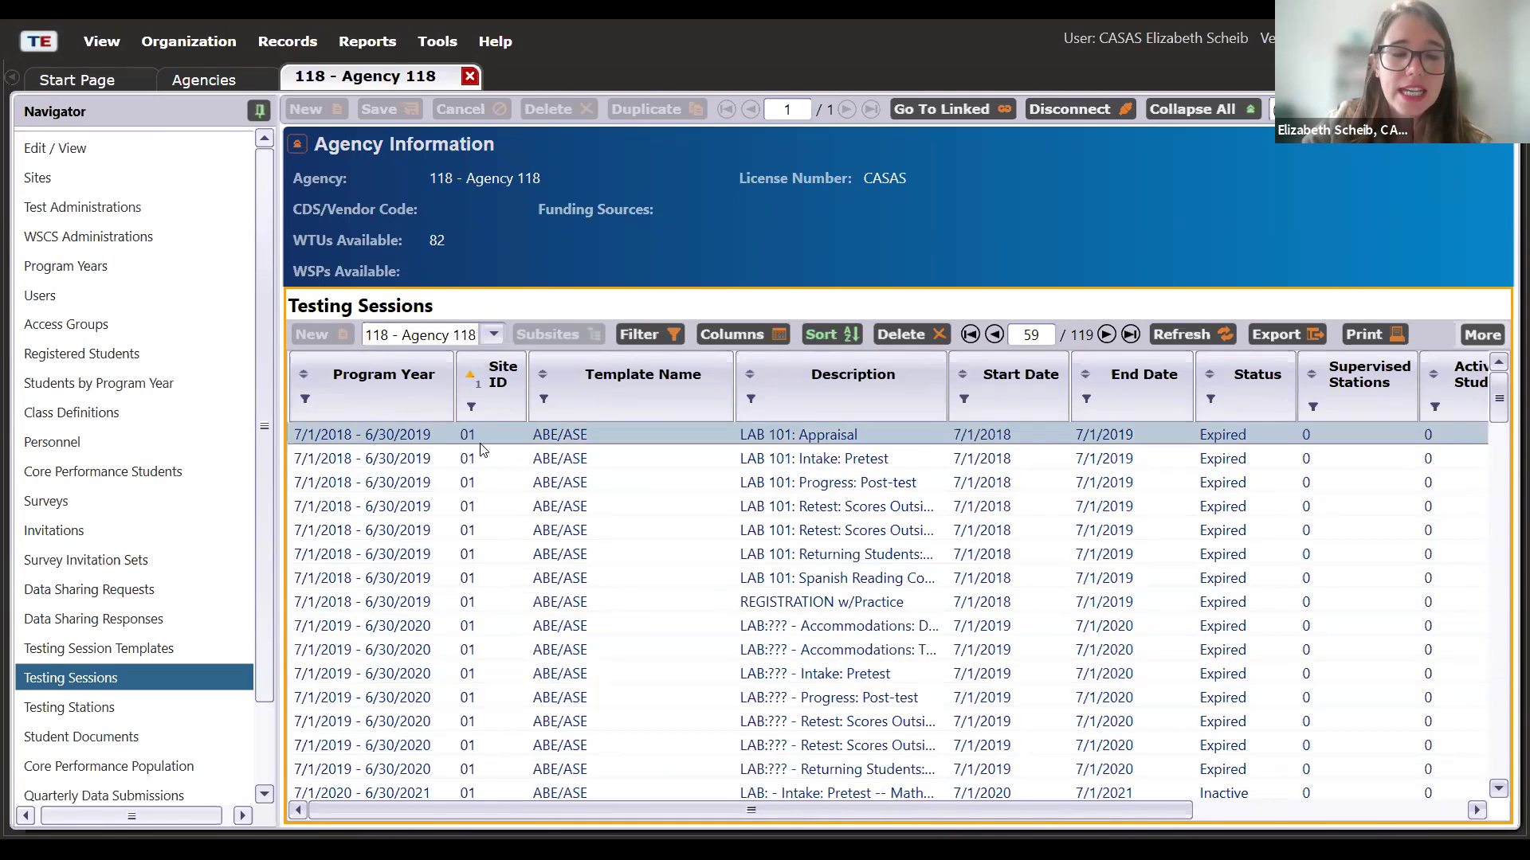
{"action": "left_click", "coordinate": [480, 445]}
{"action": "left_click", "coordinate": [481, 466]}
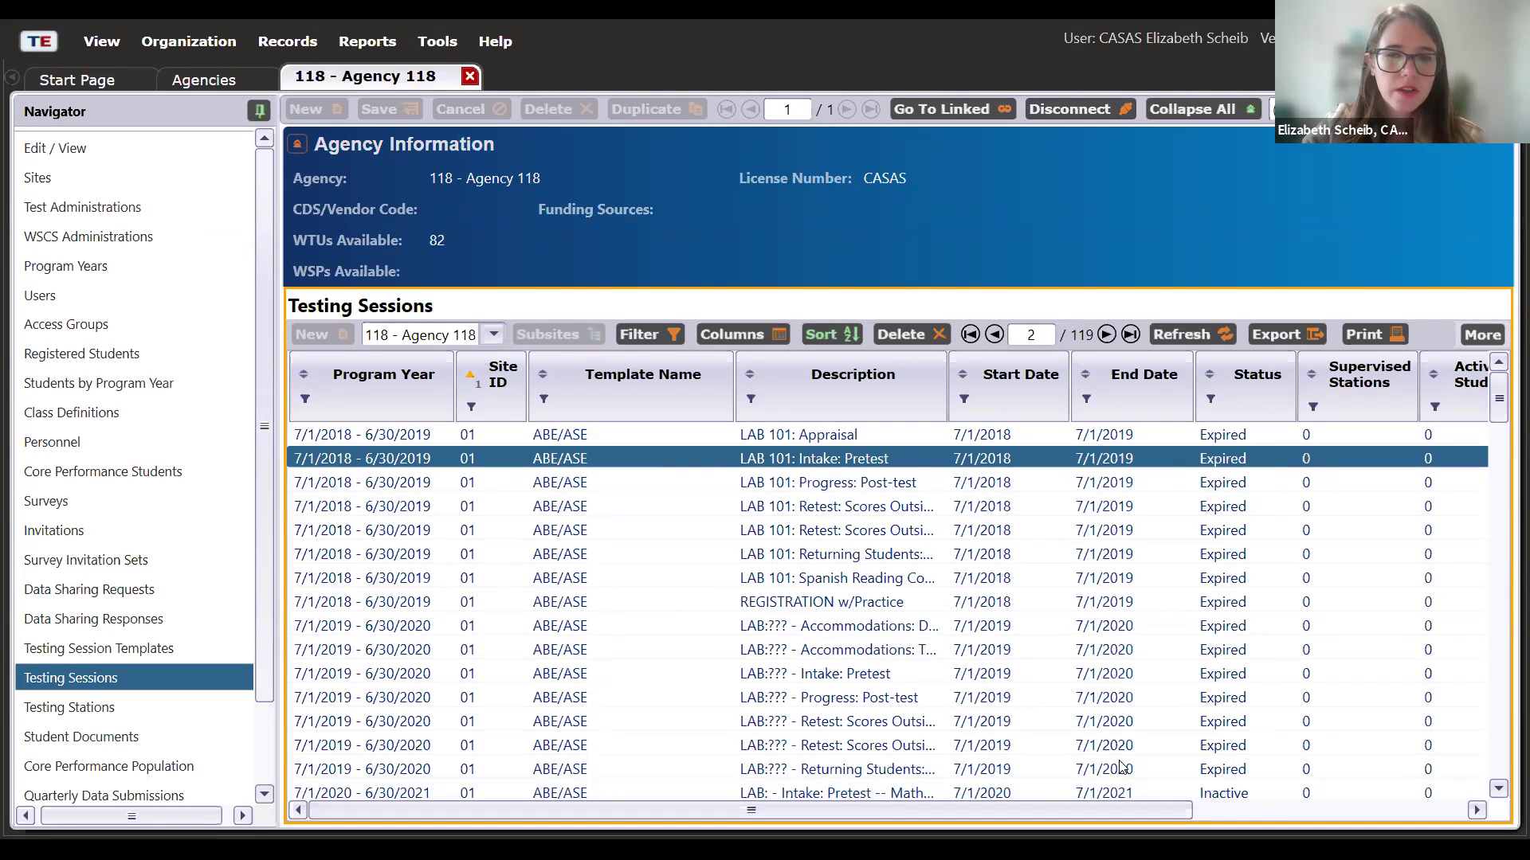
- Present the PowerPoint deck from slide 12 and advance to slide 13's Batch Replicate screenshot
{"action": "key", "text": "alt+Tab"}
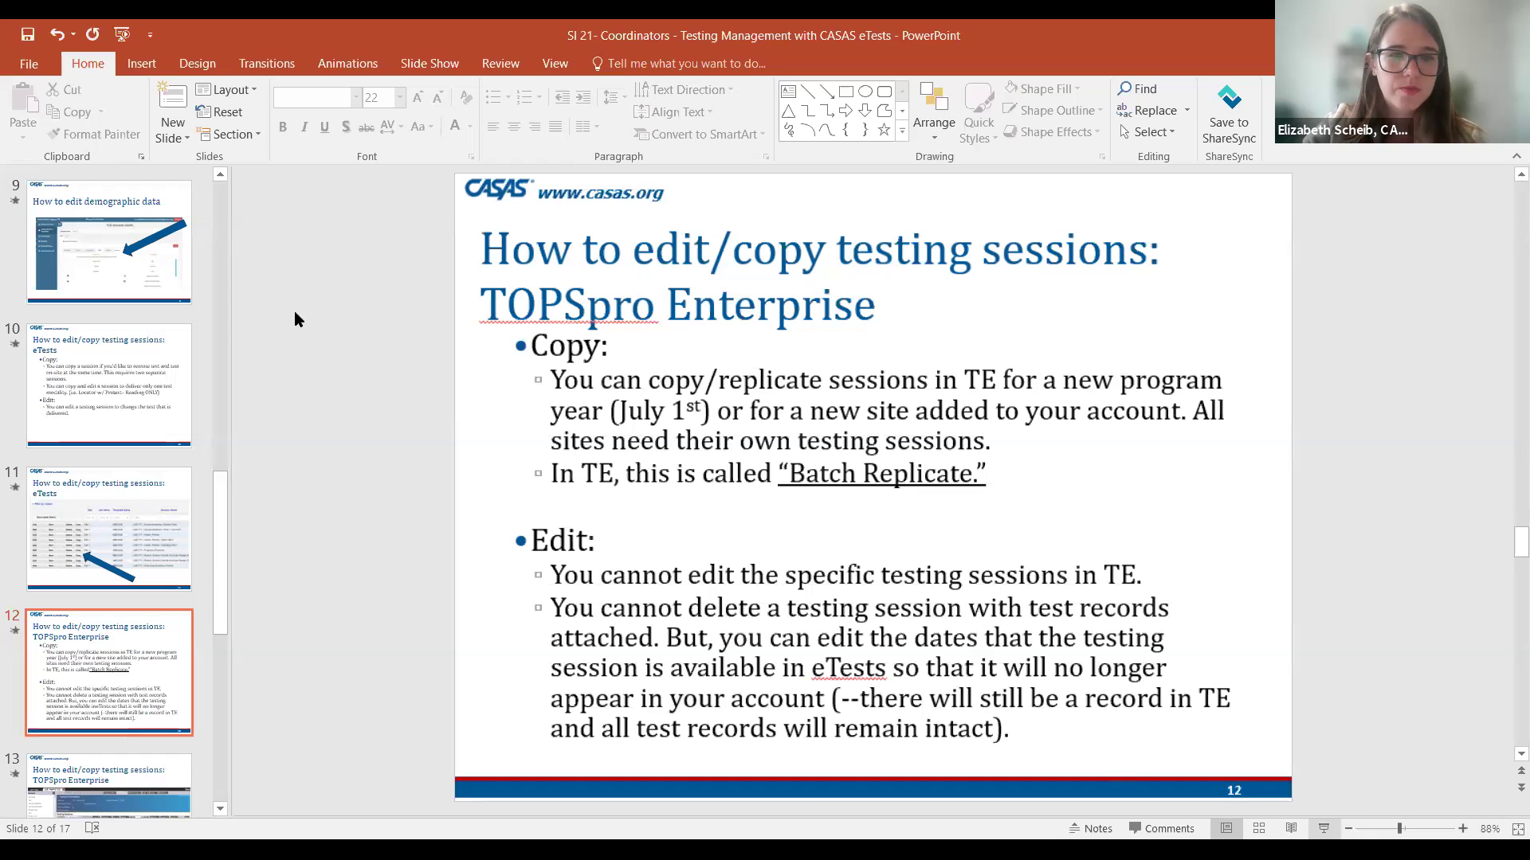
{"action": "key", "text": "shift+F5"}
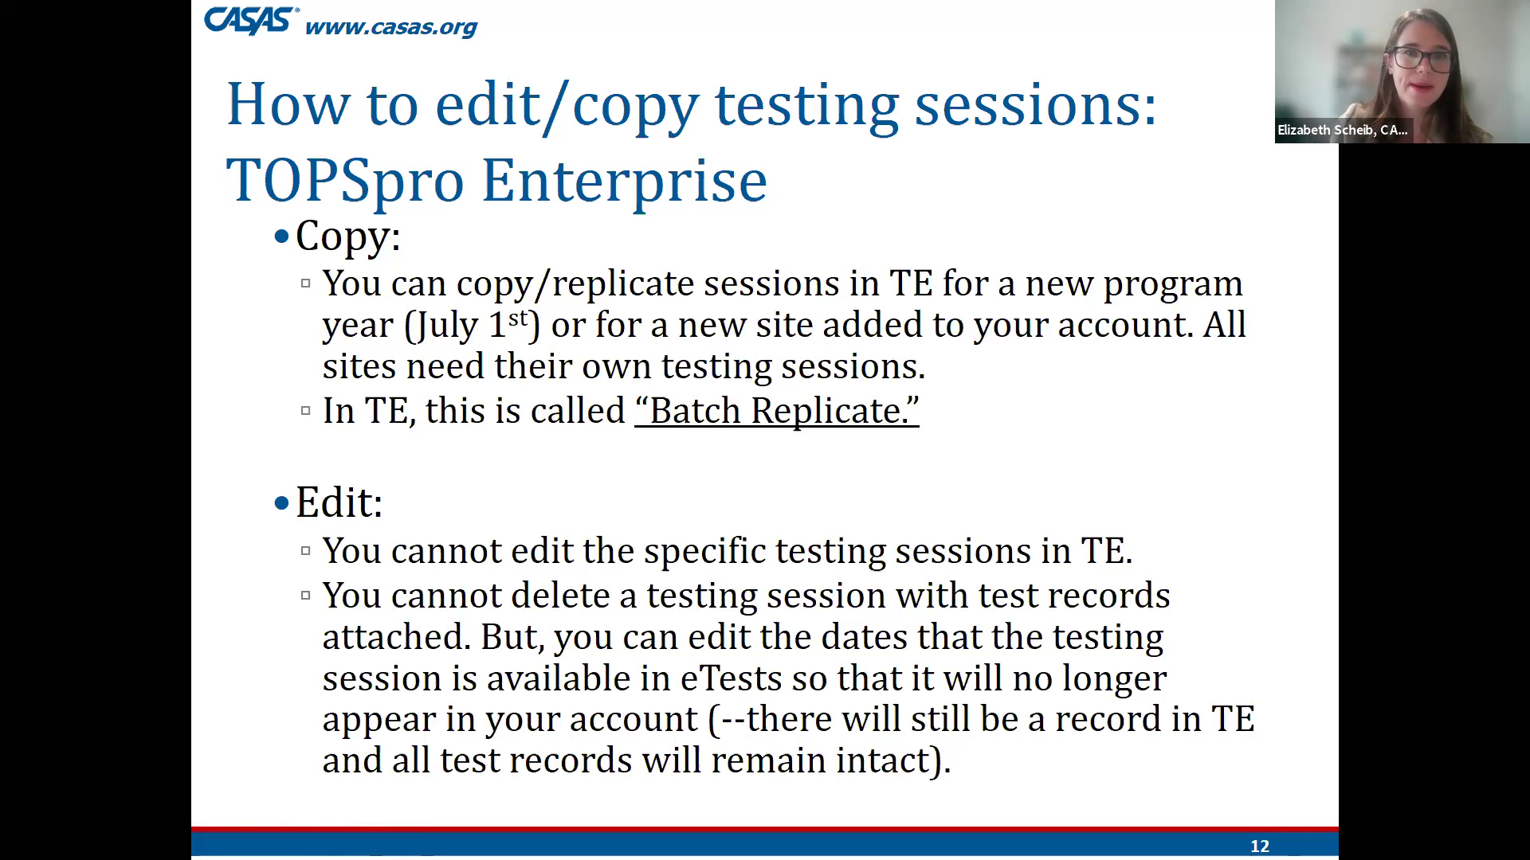
{"action": "key", "text": "Right"}
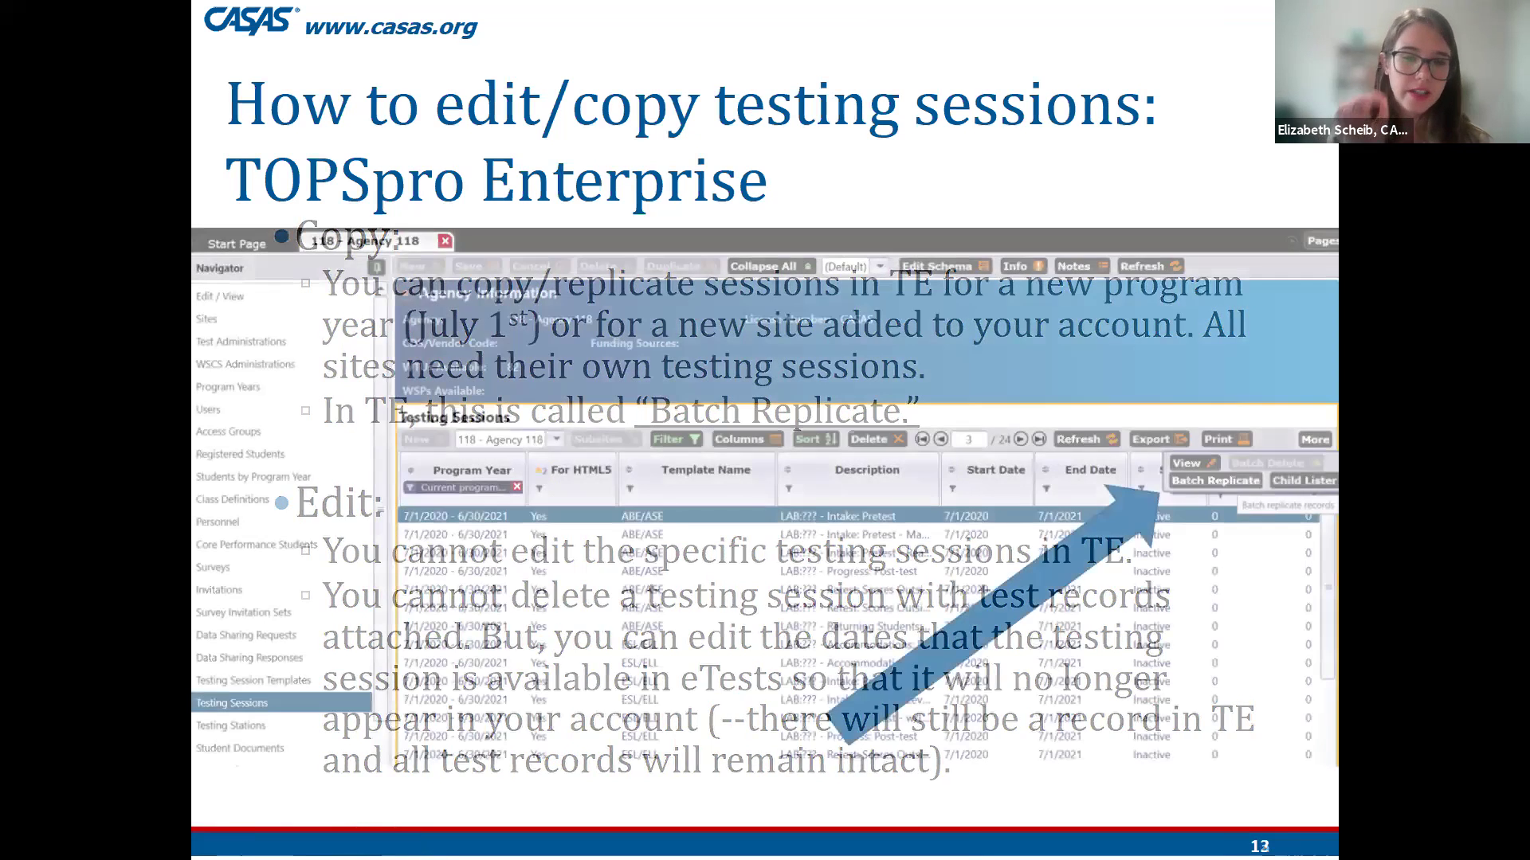
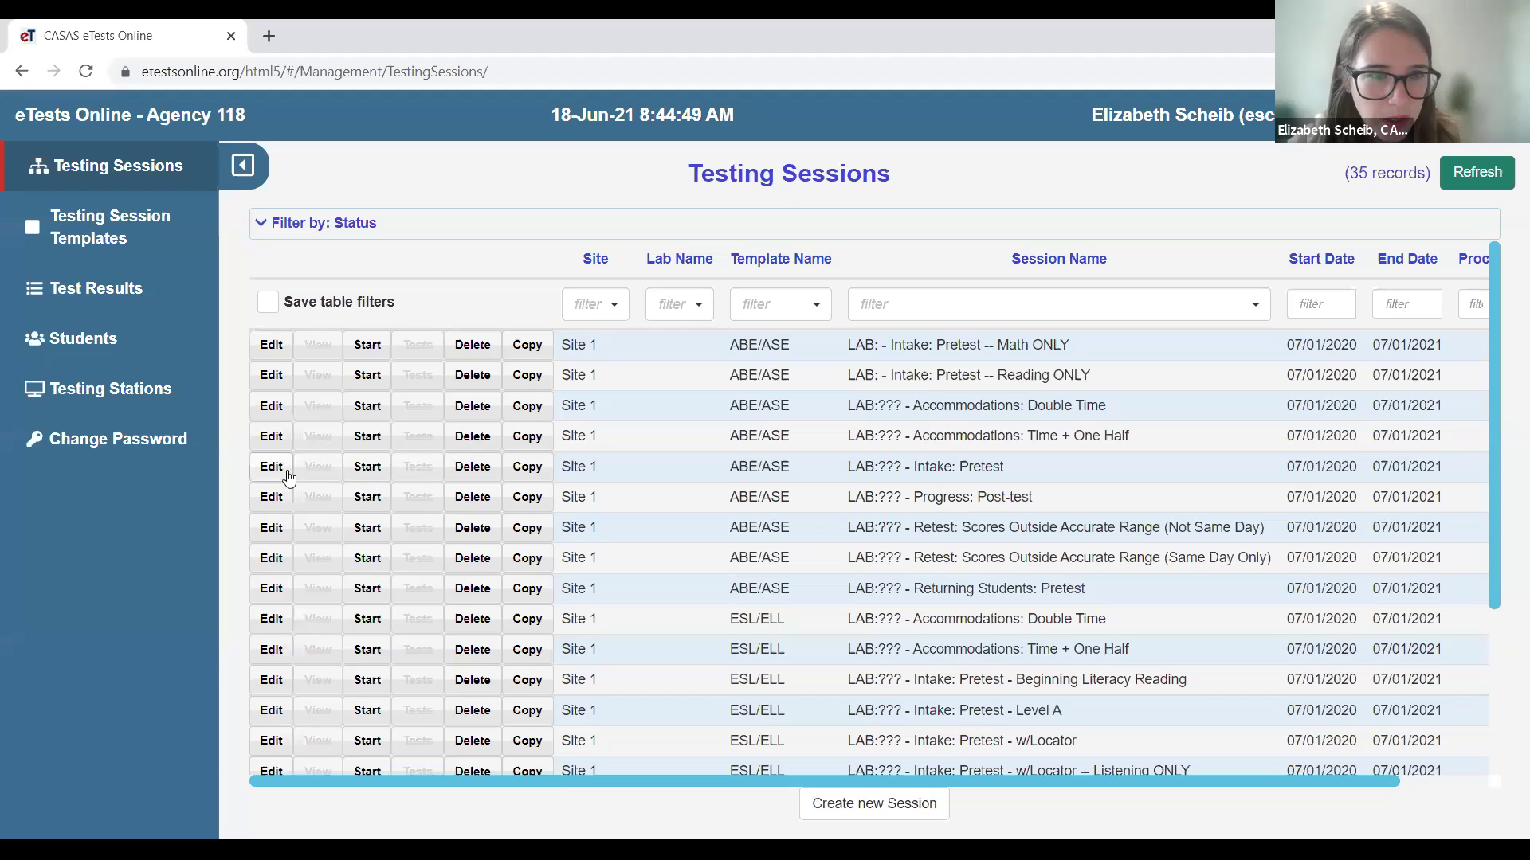
- Start the LAB Intake: Pretest session as an on-site session
{"action": "left_click", "coordinate": [356, 475]}
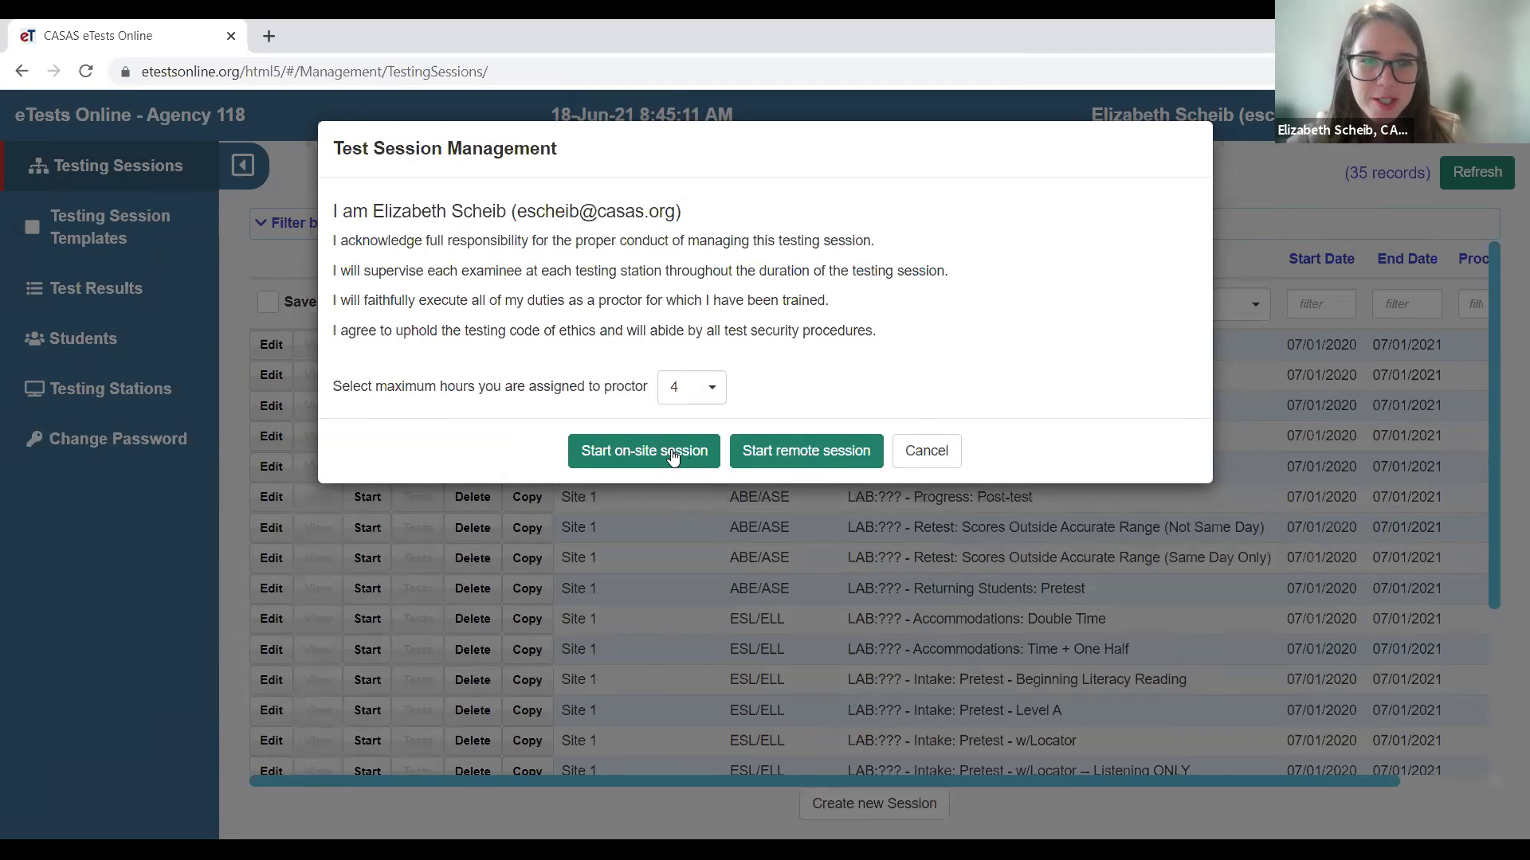
{"action": "left_click", "coordinate": [624, 458]}
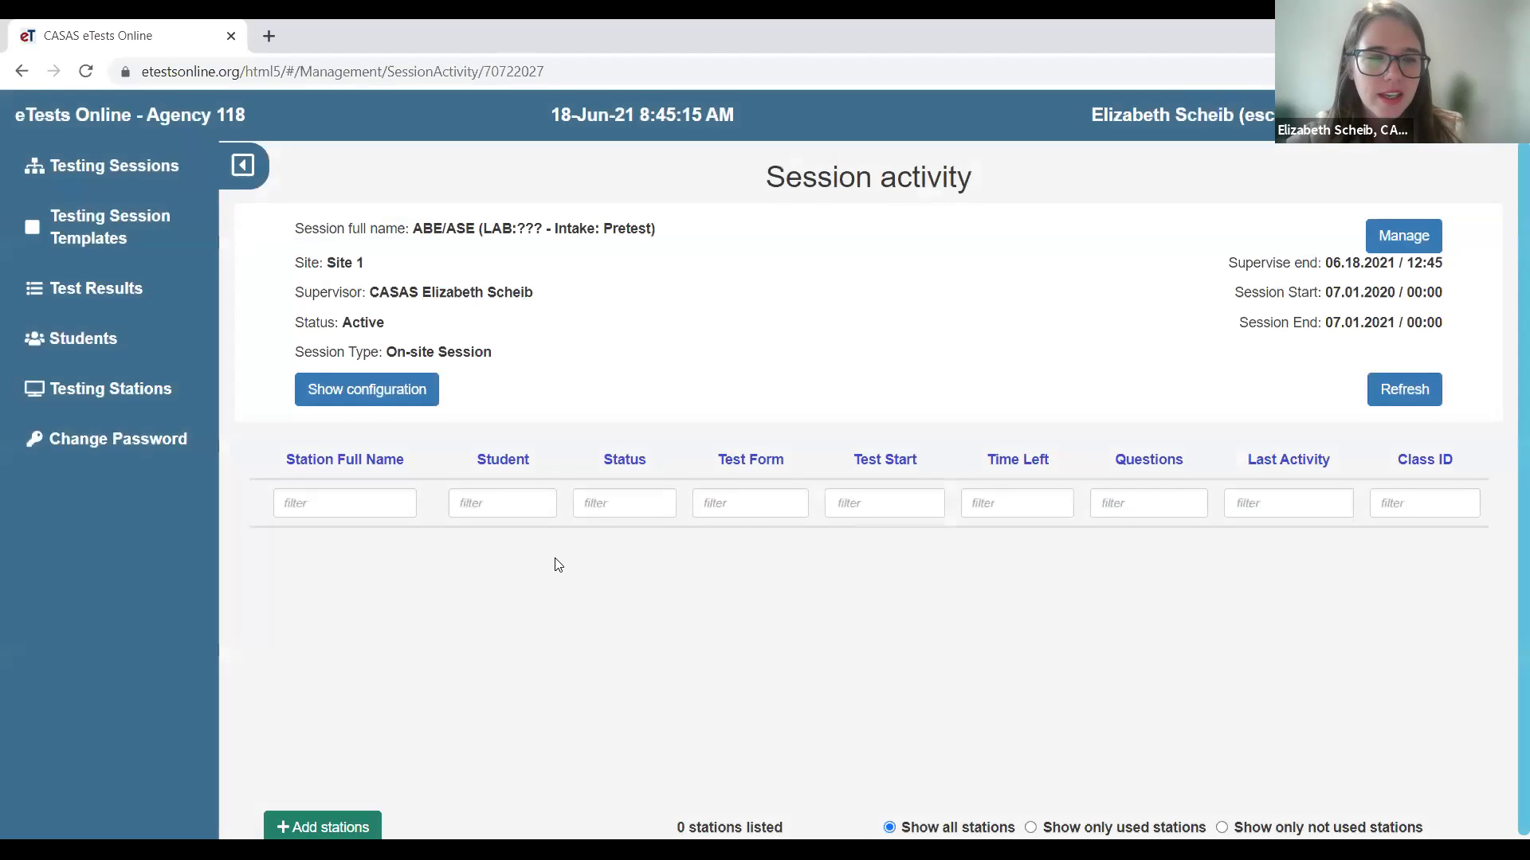
- Add the Laptop station to the active session and refresh the station list
{"action": "left_click", "coordinate": [333, 825]}
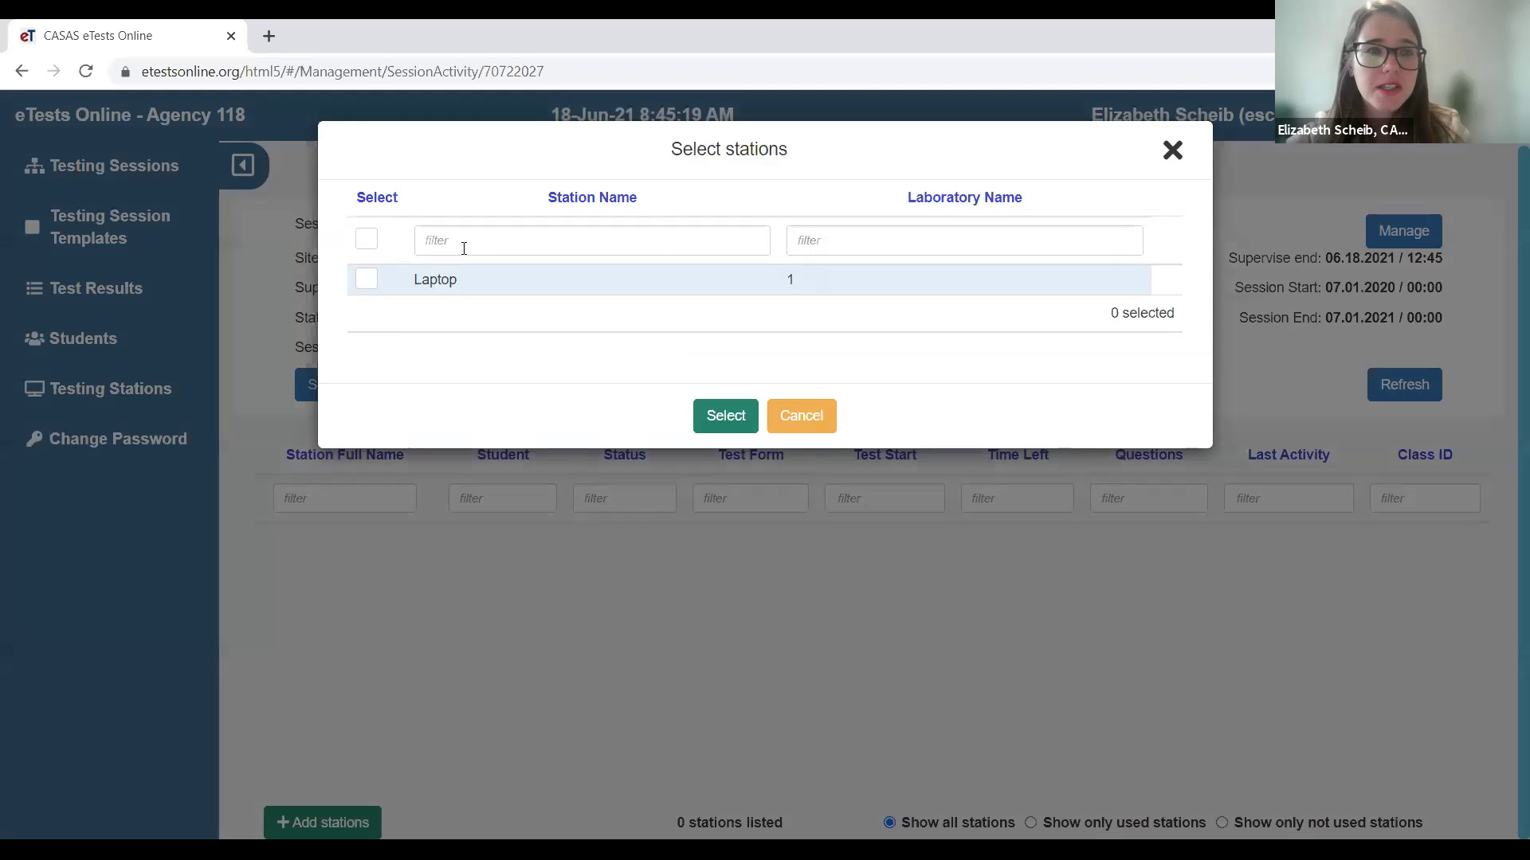
{"action": "left_click", "coordinate": [365, 283]}
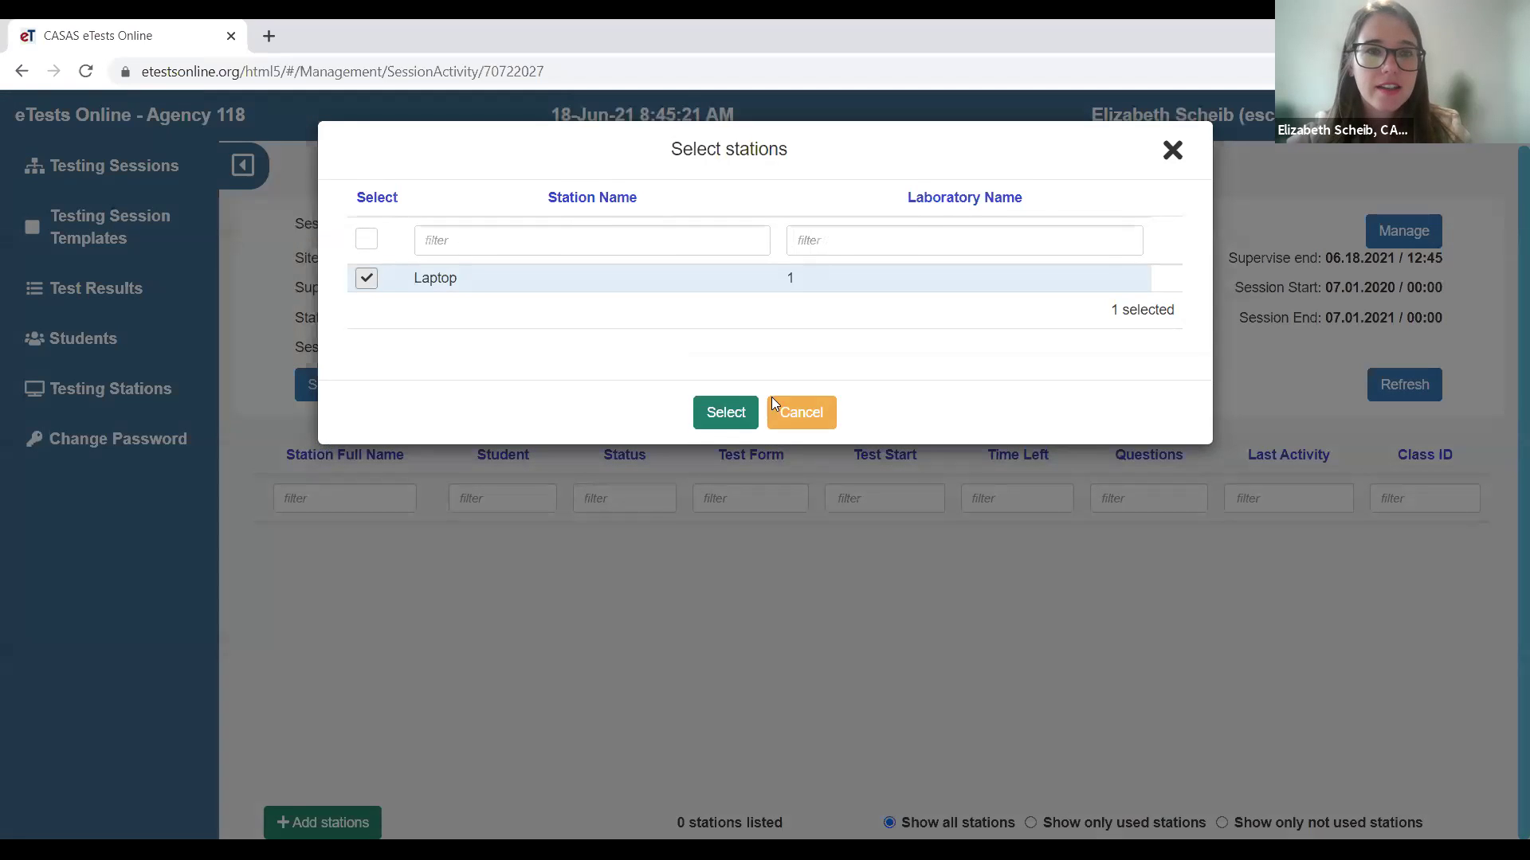
{"action": "left_click", "coordinate": [701, 422]}
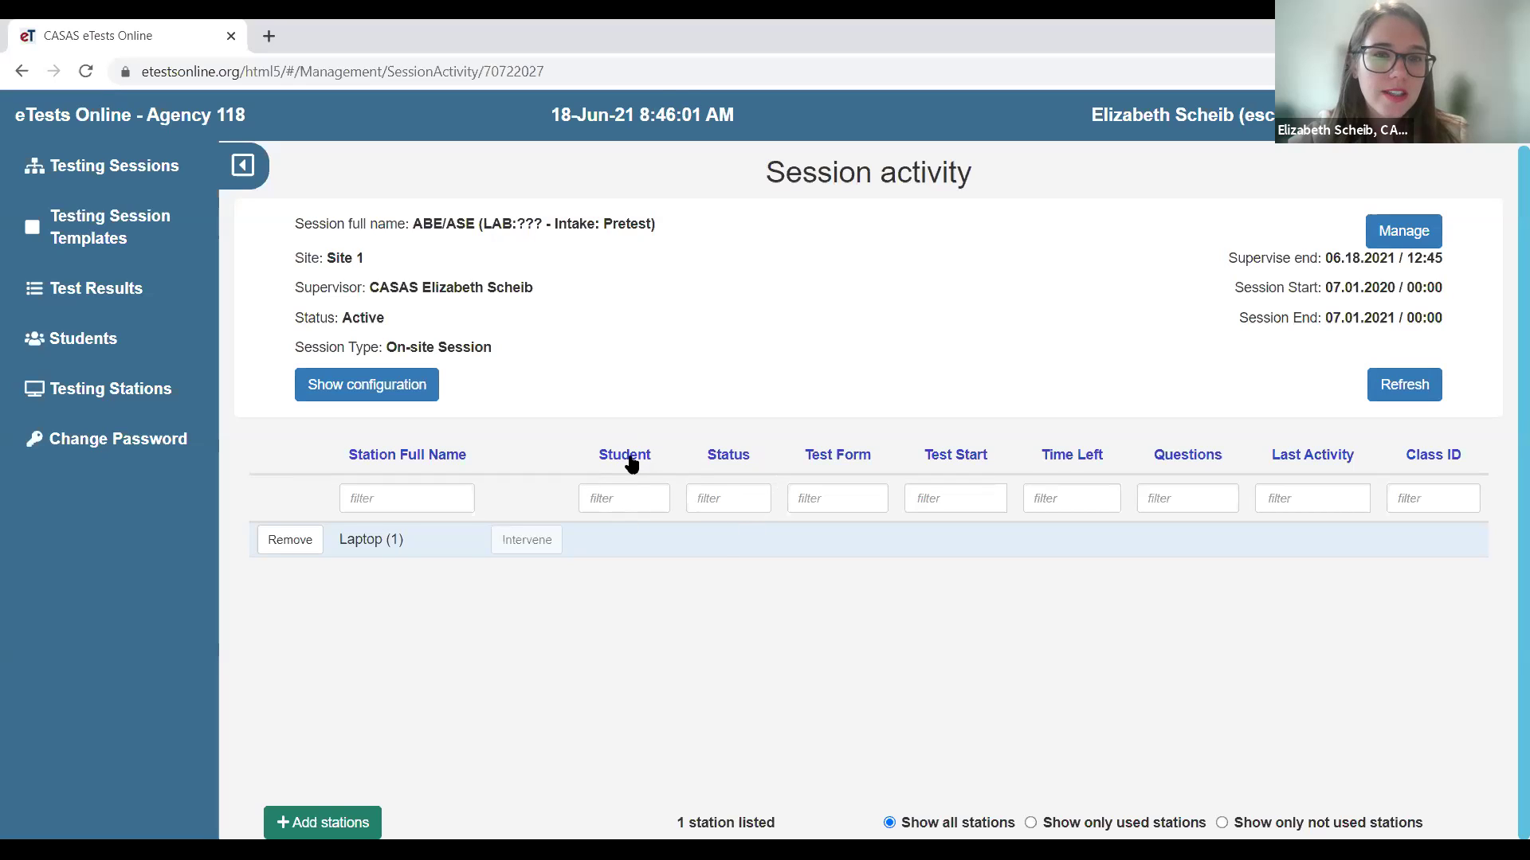
{"action": "left_click", "coordinate": [1398, 401]}
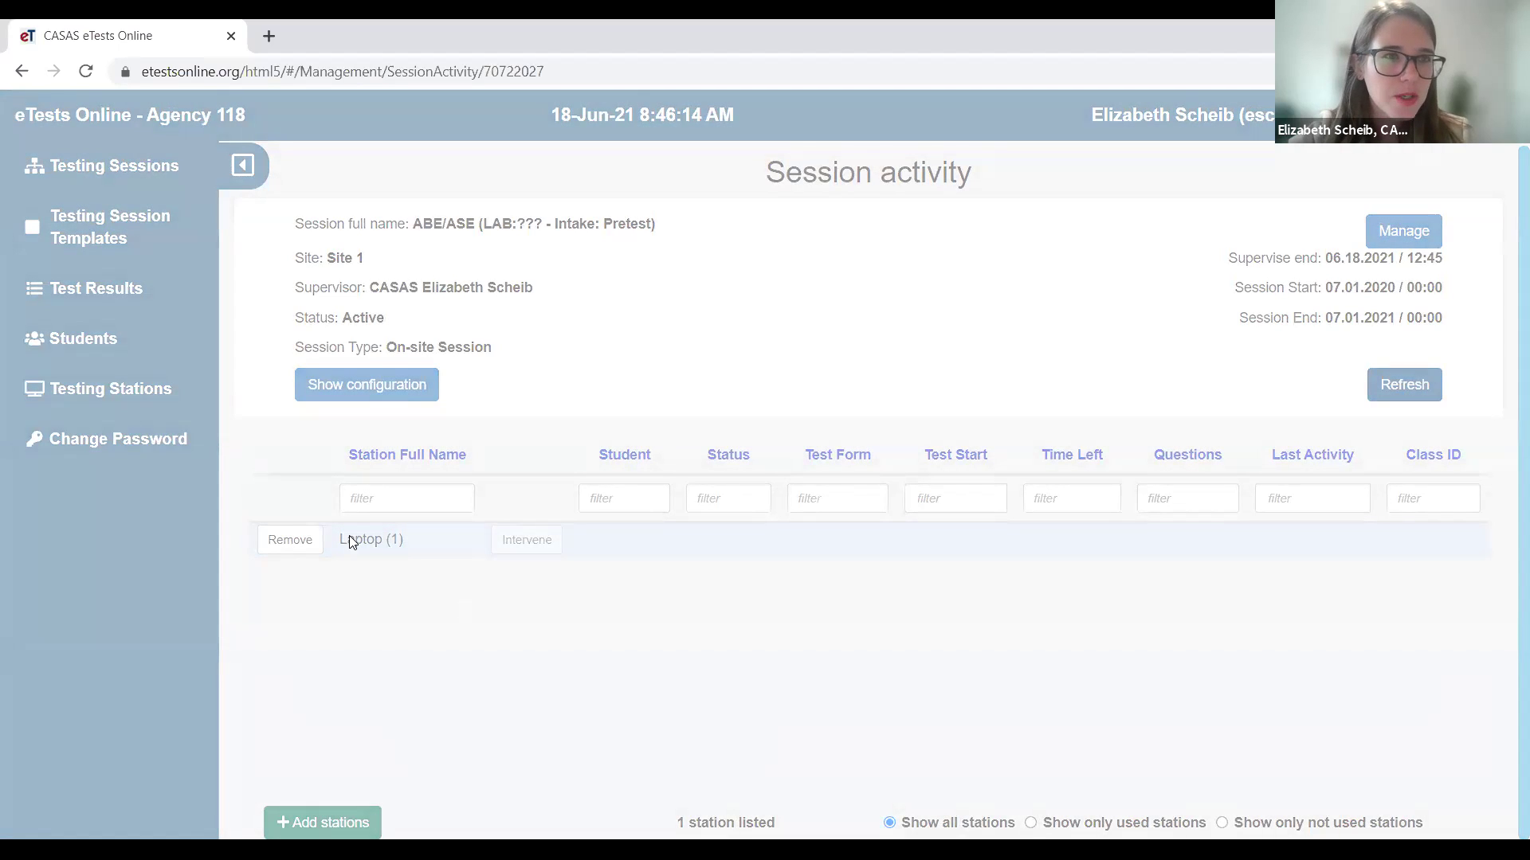
- Download and run the eTests client (CasasWebTests.exe) from etestsonline.org's Take a test link
{"action": "left_click", "coordinate": [270, 37]}
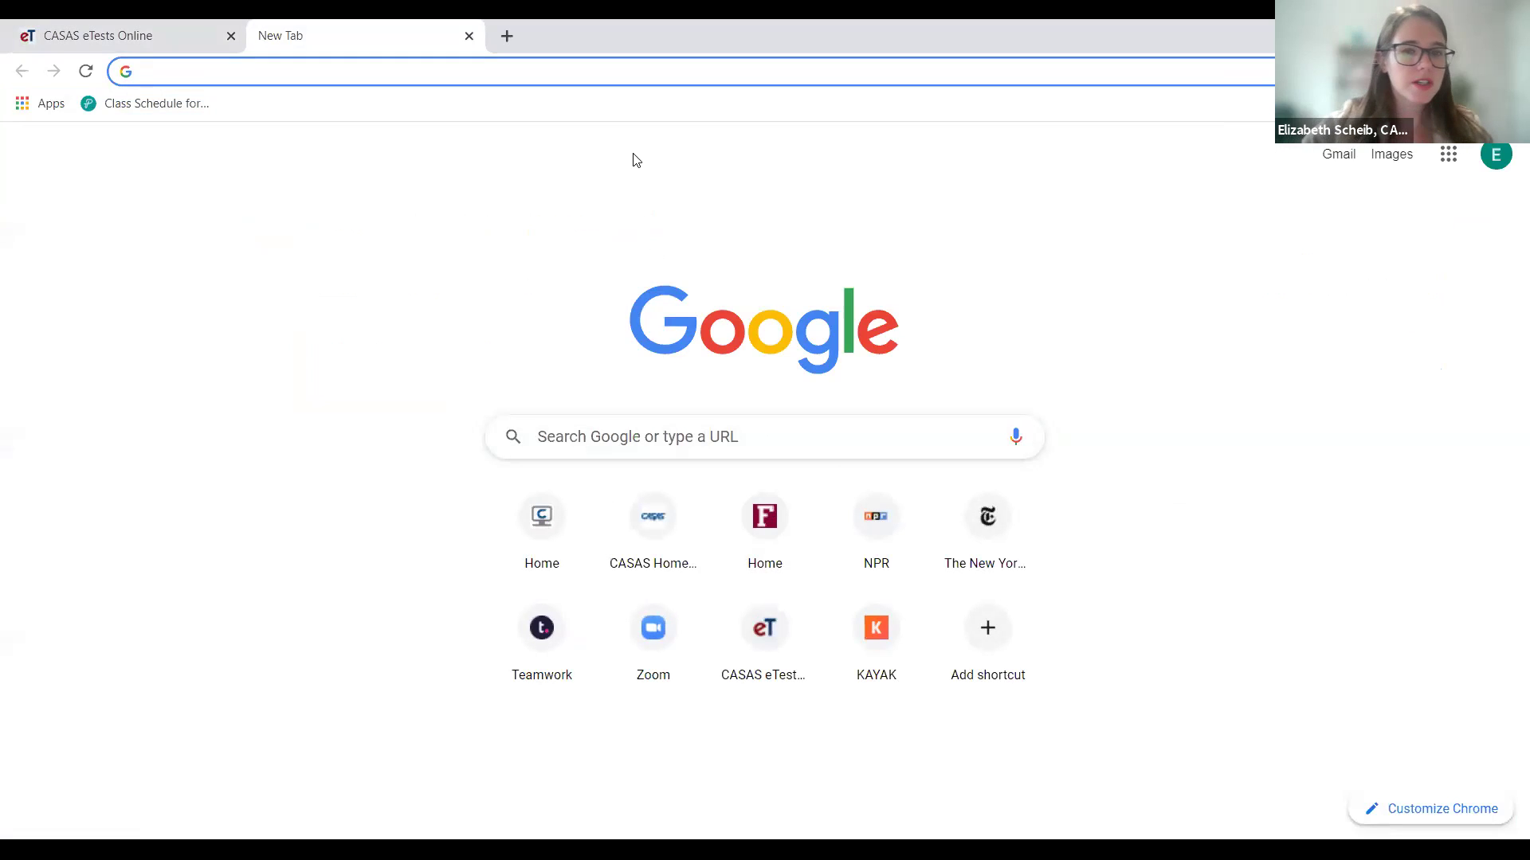
{"action": "type", "text": "etes"}
{"action": "key", "text": "Return"}
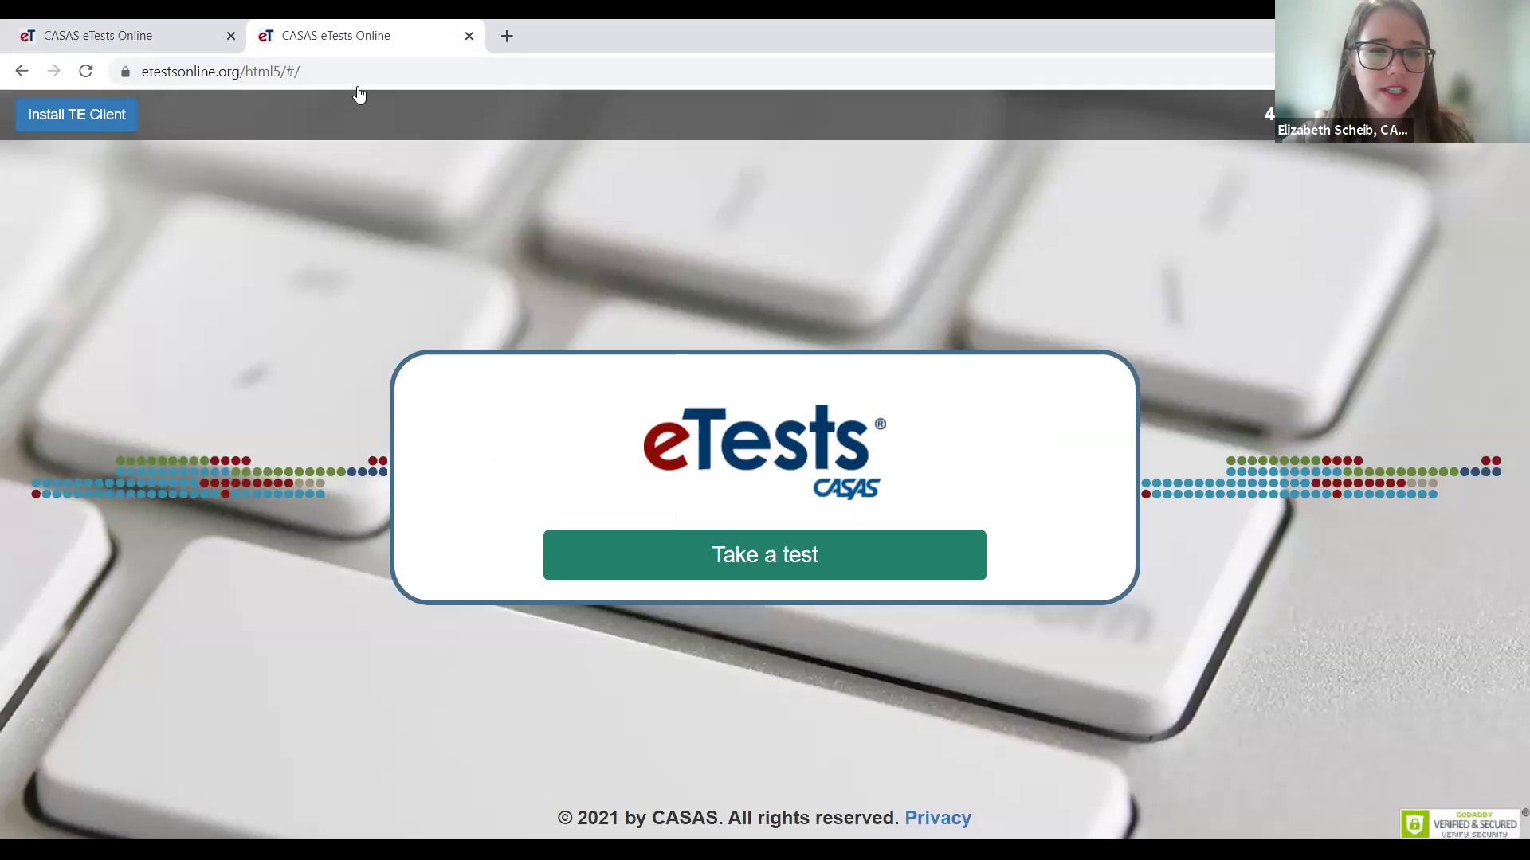
{"action": "left_click", "coordinate": [841, 542]}
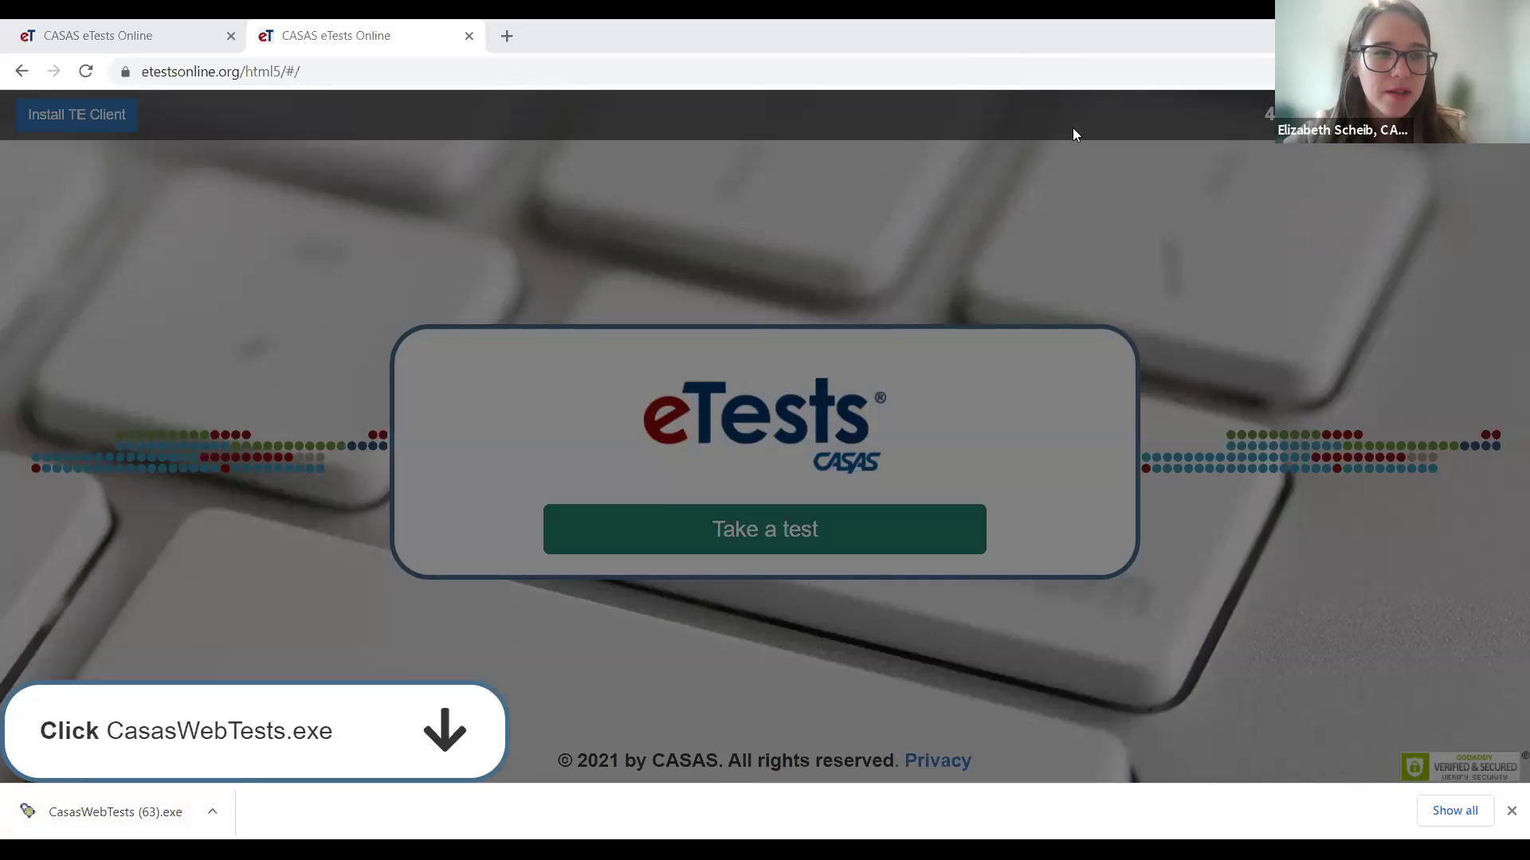
{"action": "left_click", "coordinate": [146, 831]}
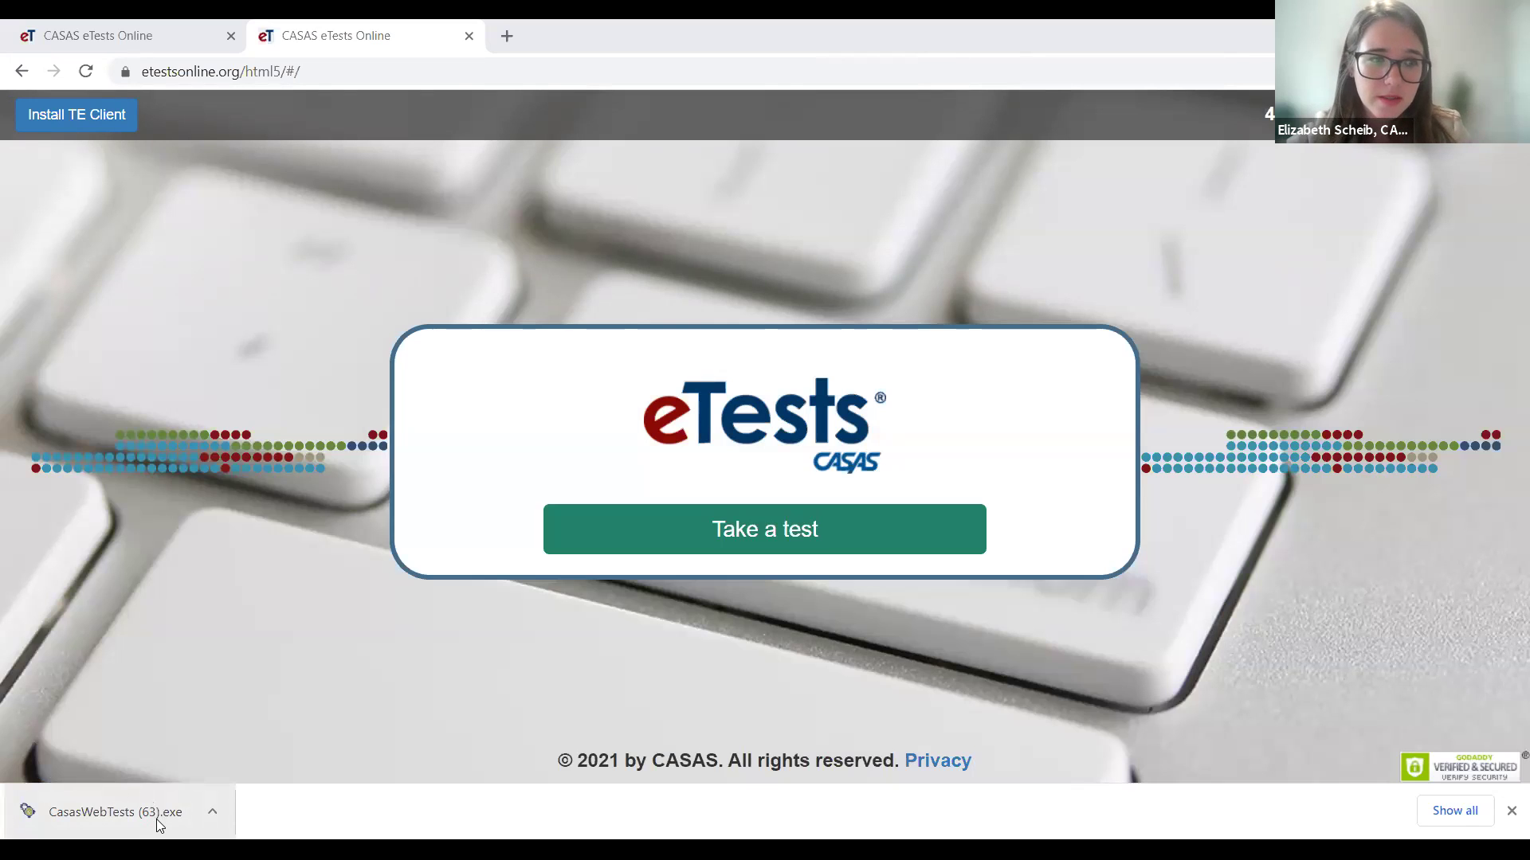
{"action": "left_click", "coordinate": [159, 826]}
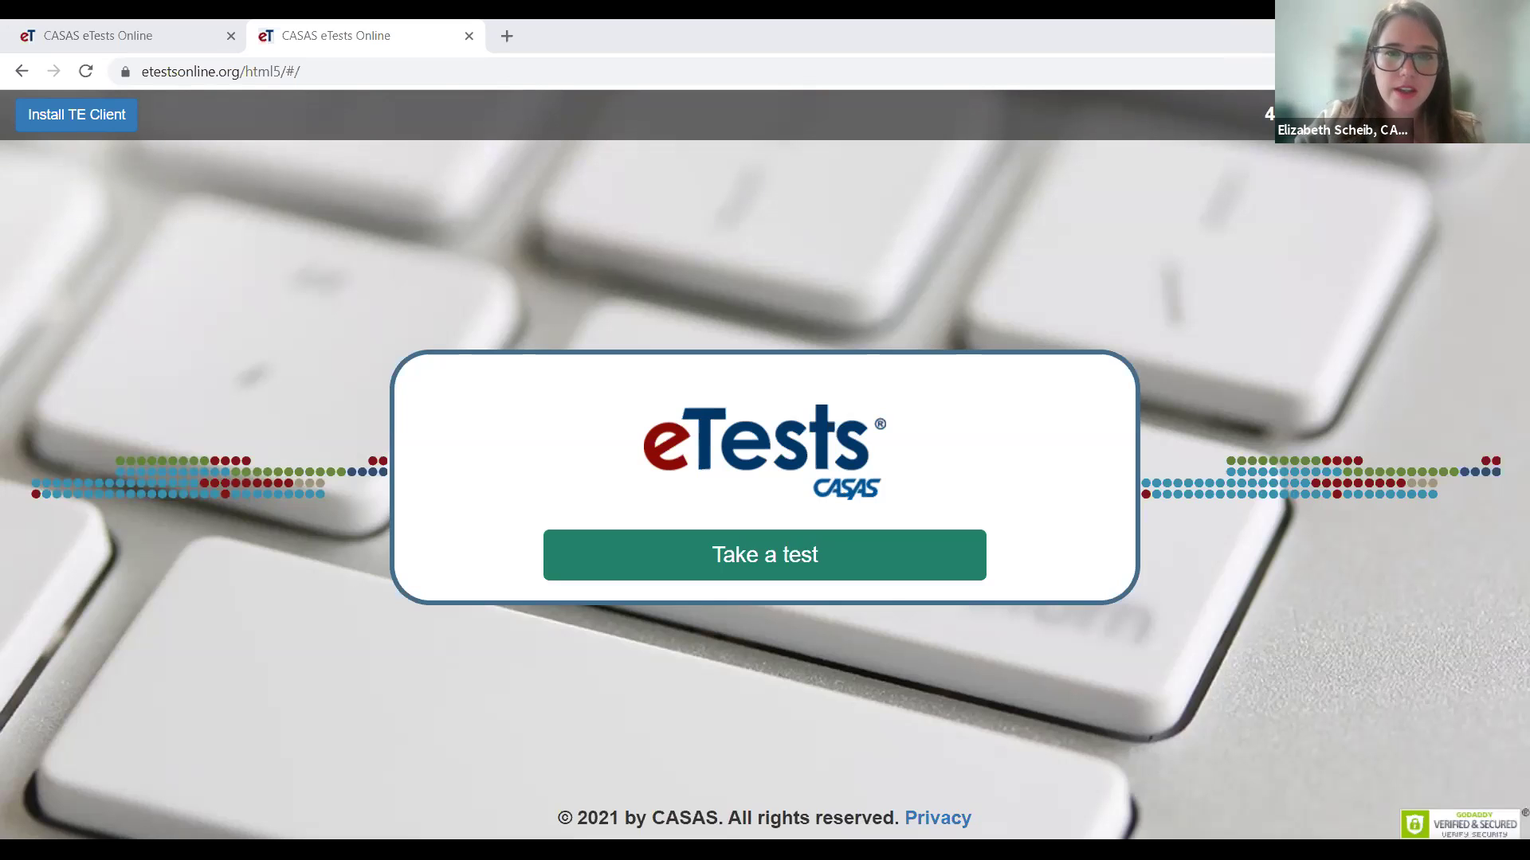
{"action": "key", "text": "alt+Tab"}
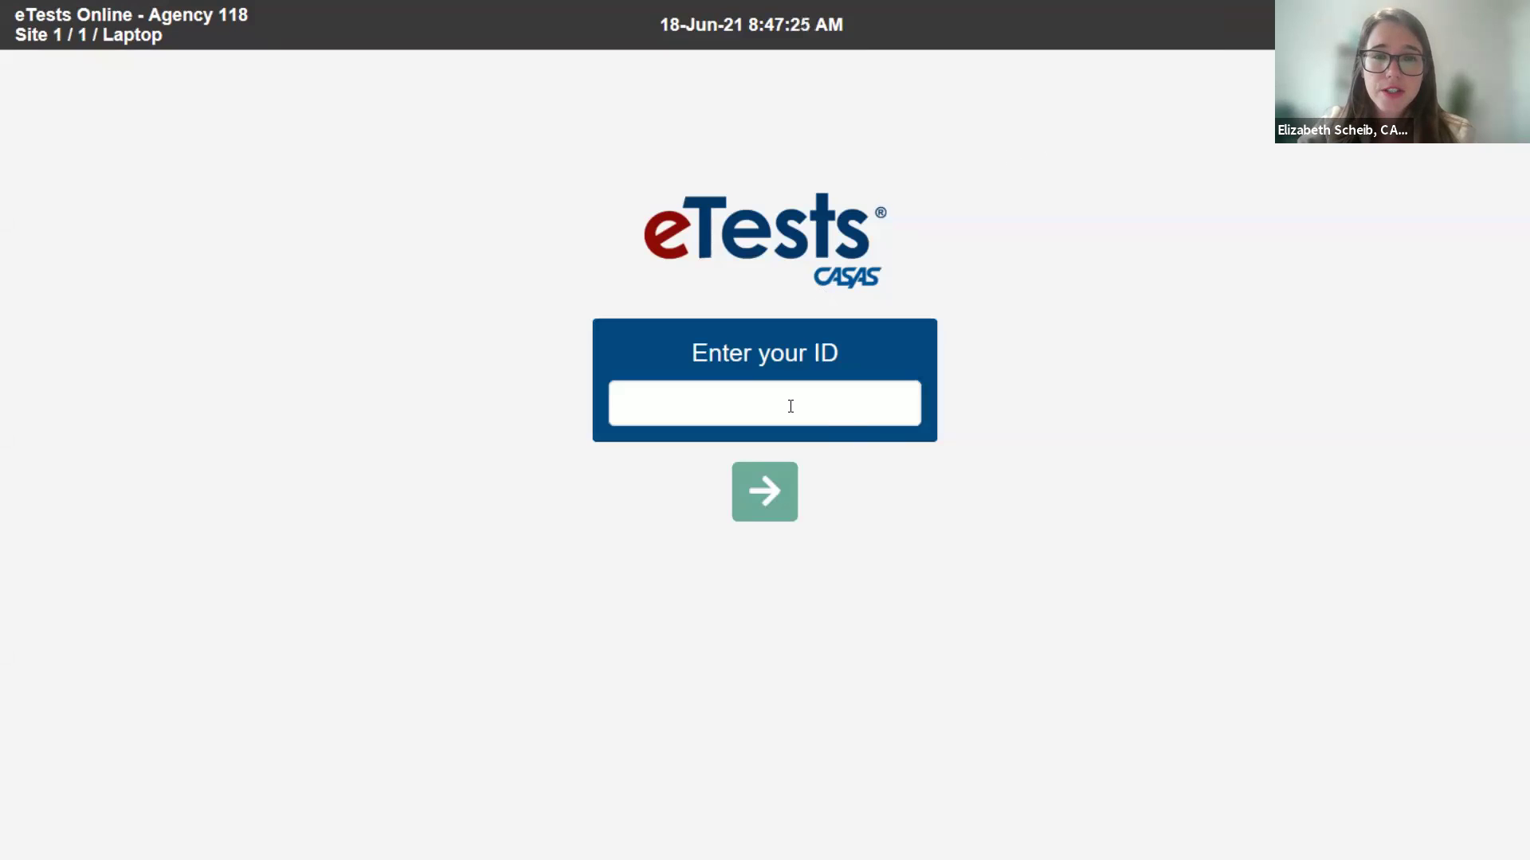
- Enter the student's ID on the sign-in screen and submit it
{"action": "left_click", "coordinate": [749, 397]}
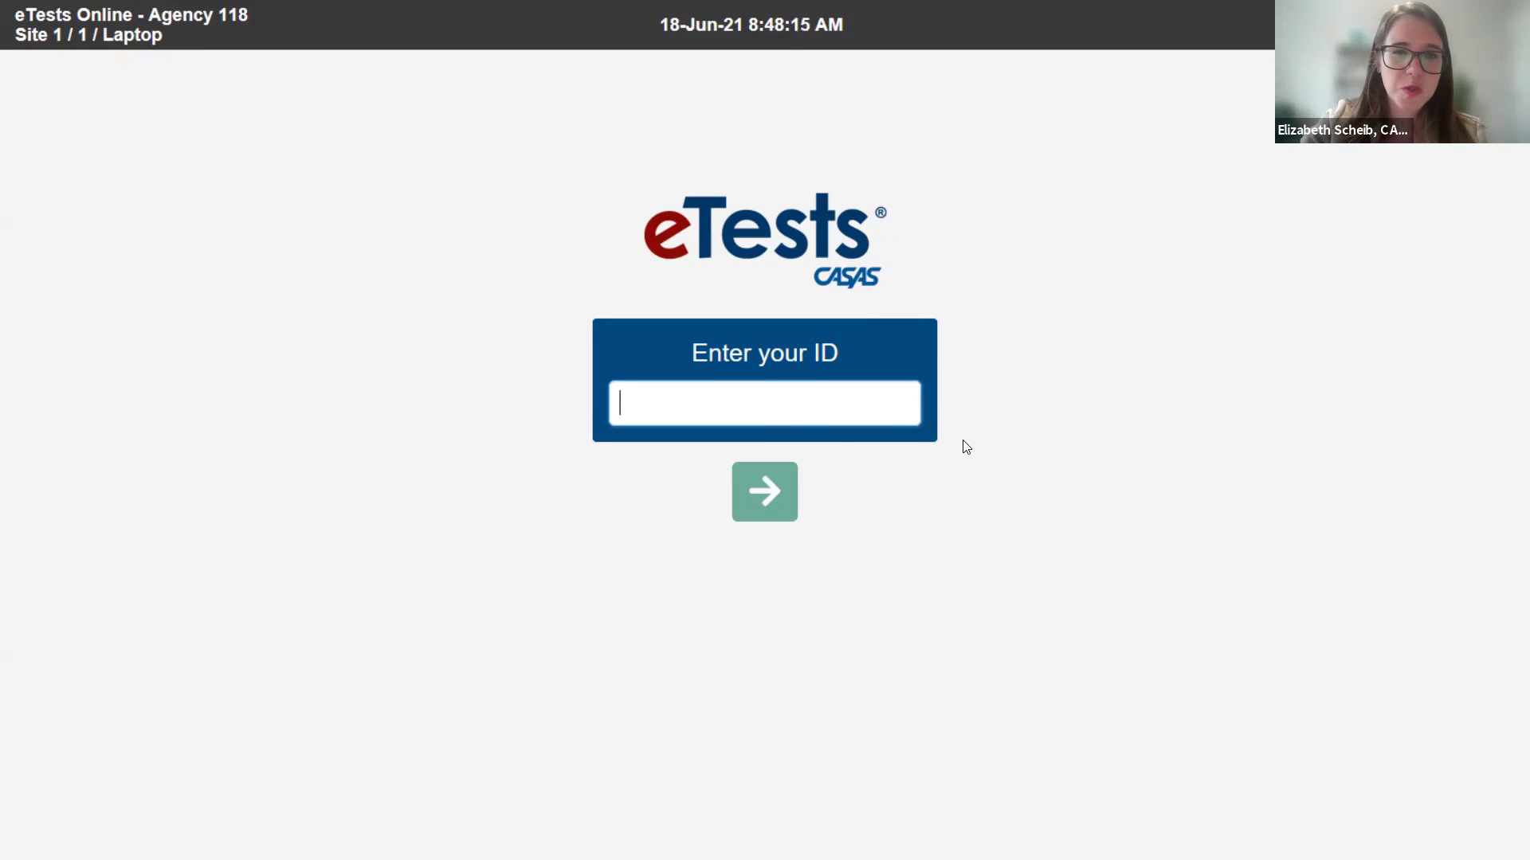
{"action": "left_click", "coordinate": [800, 407]}
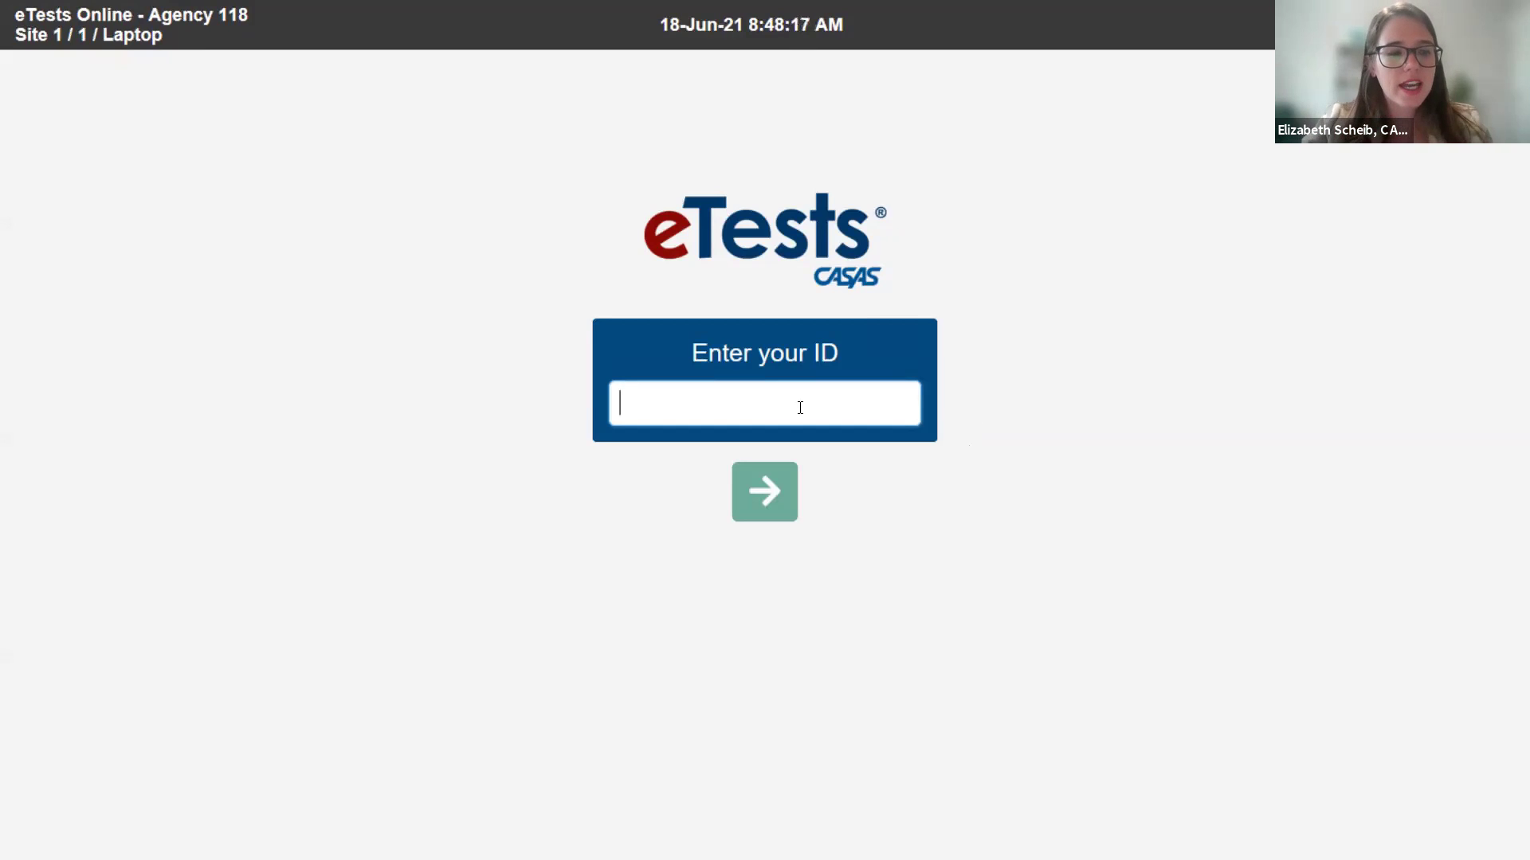
{"action": "type", "text": "123456"}
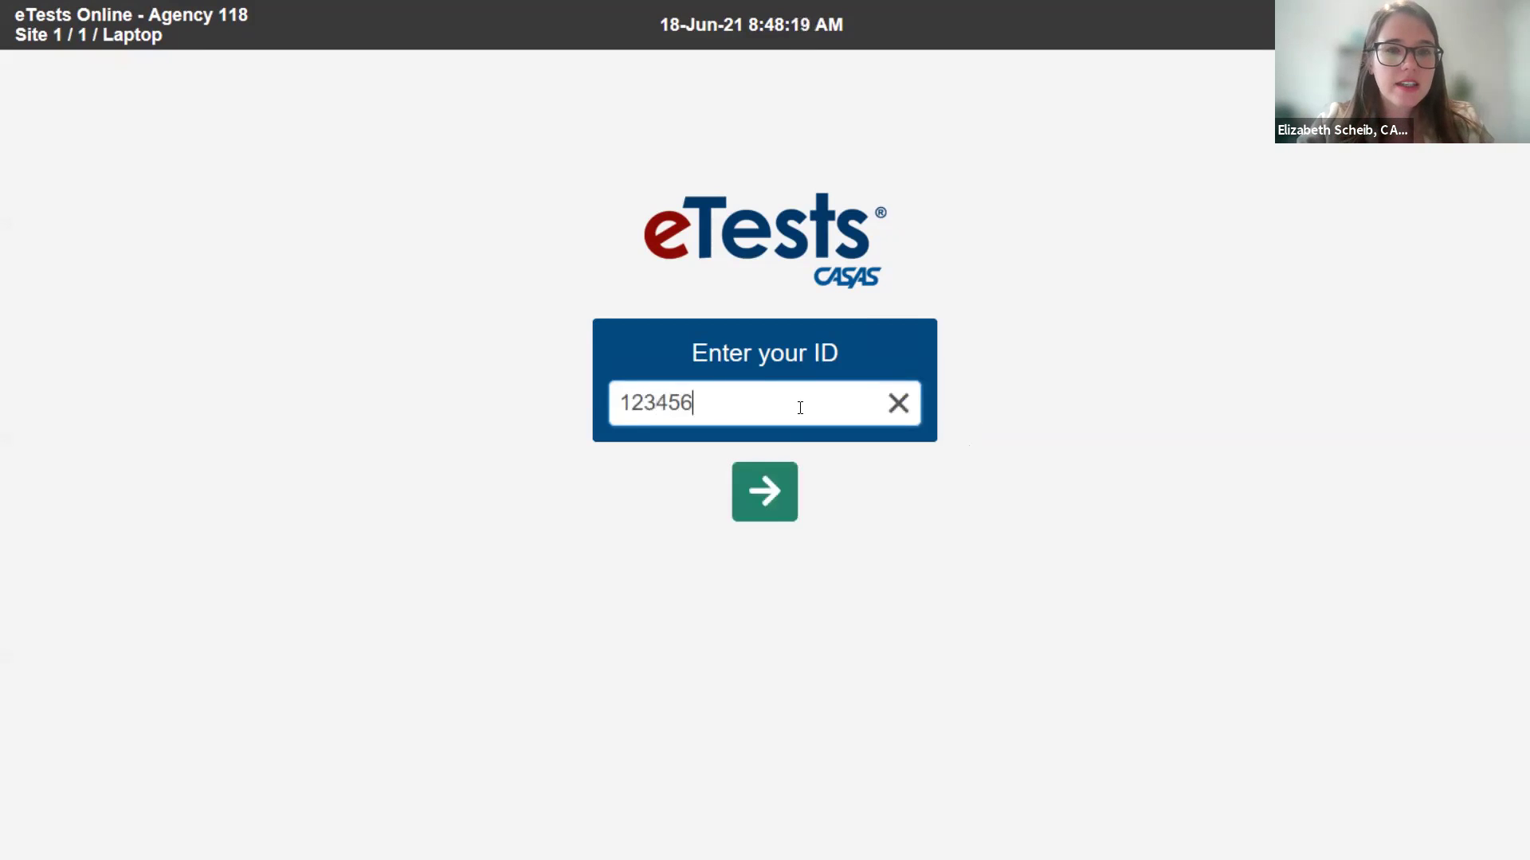
{"action": "left_click", "coordinate": [769, 487]}
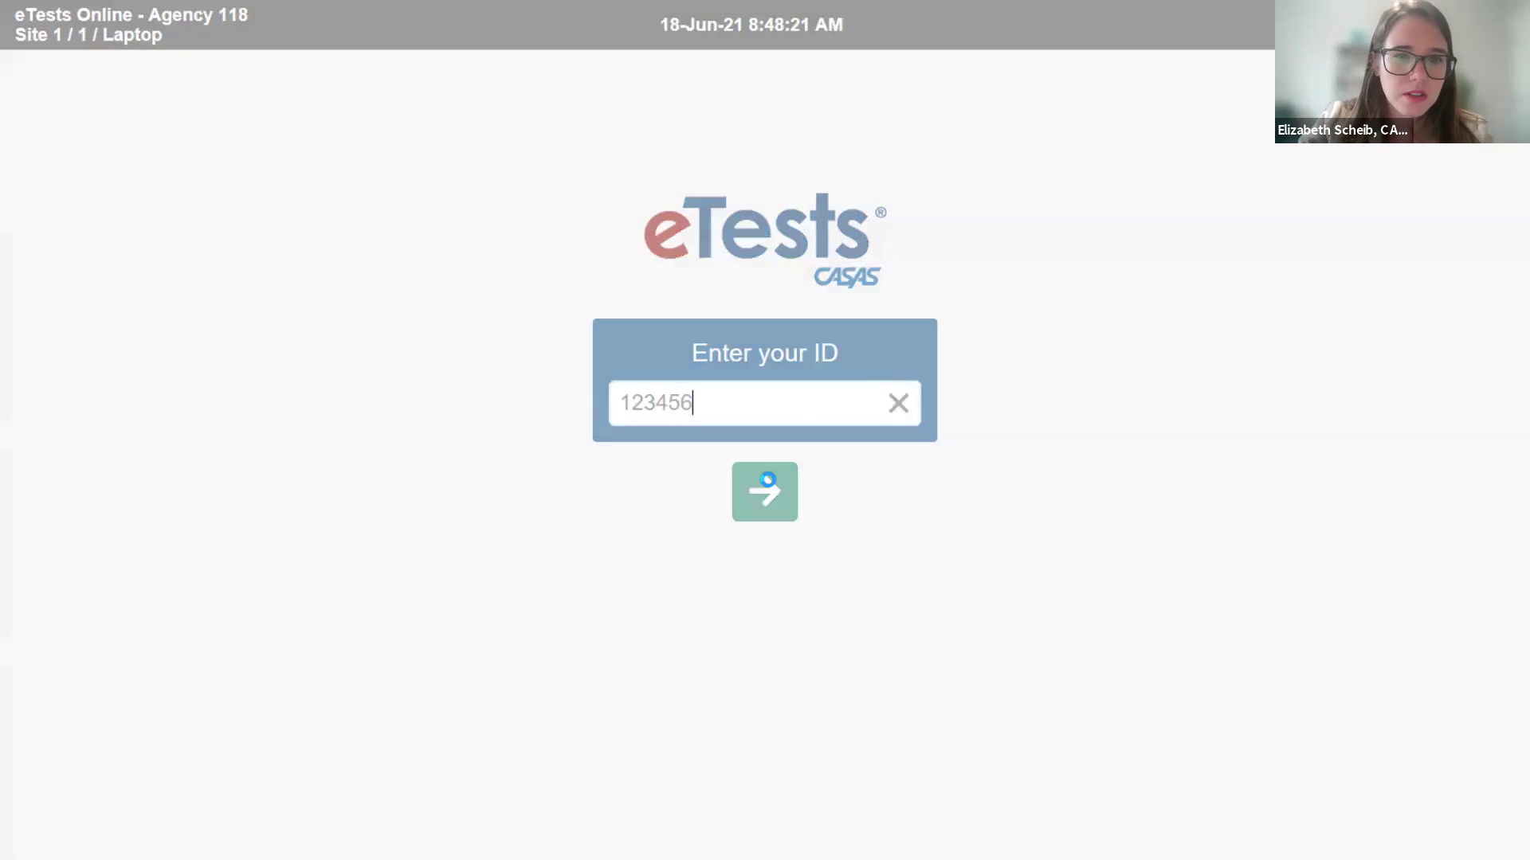
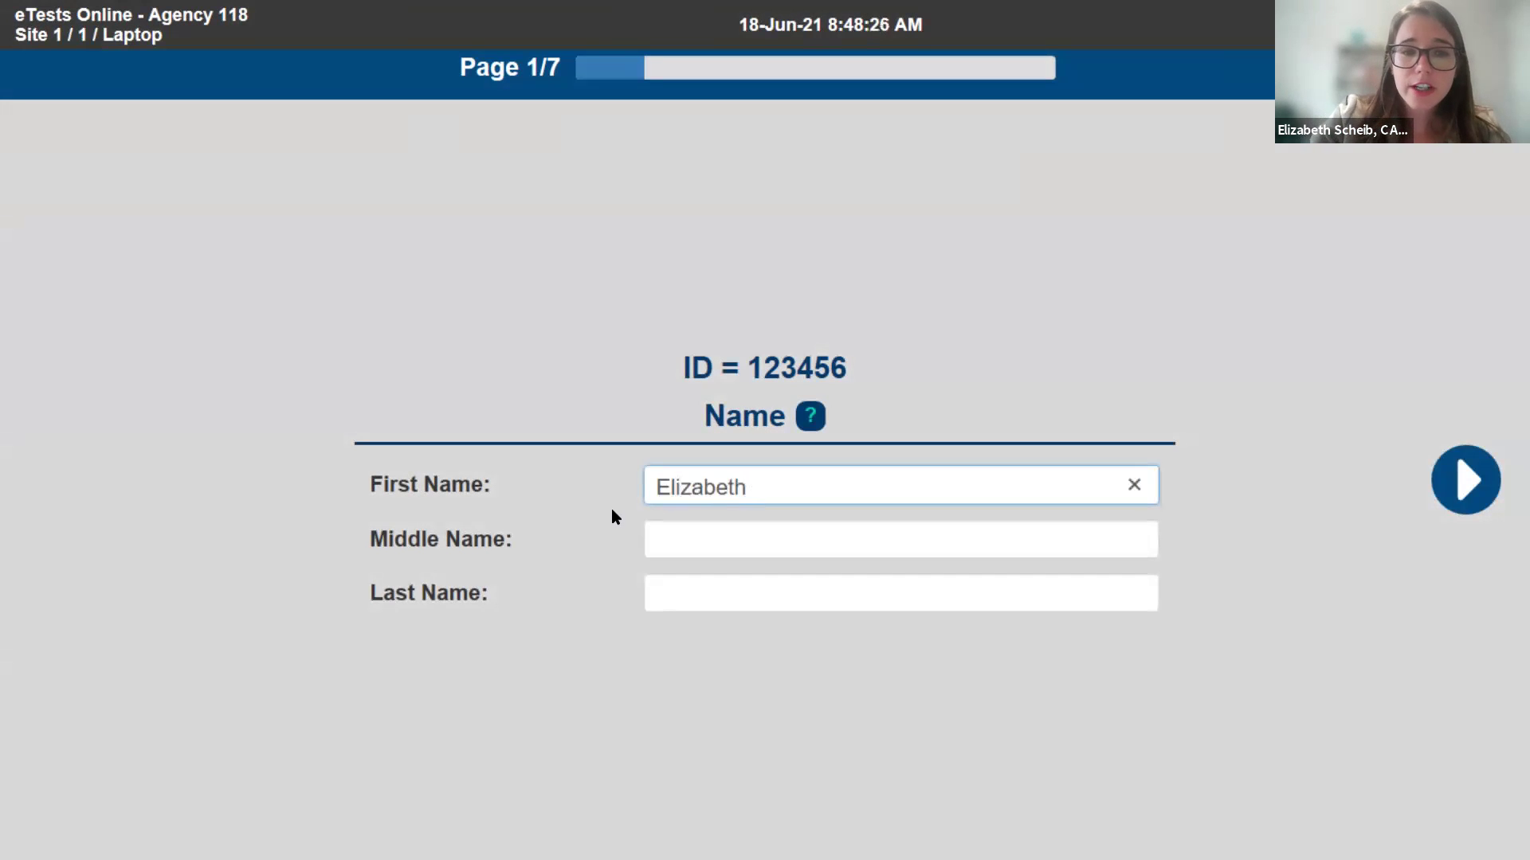
- Enter the student's first and last name on the name page
{"action": "left_click", "coordinate": [678, 599]}
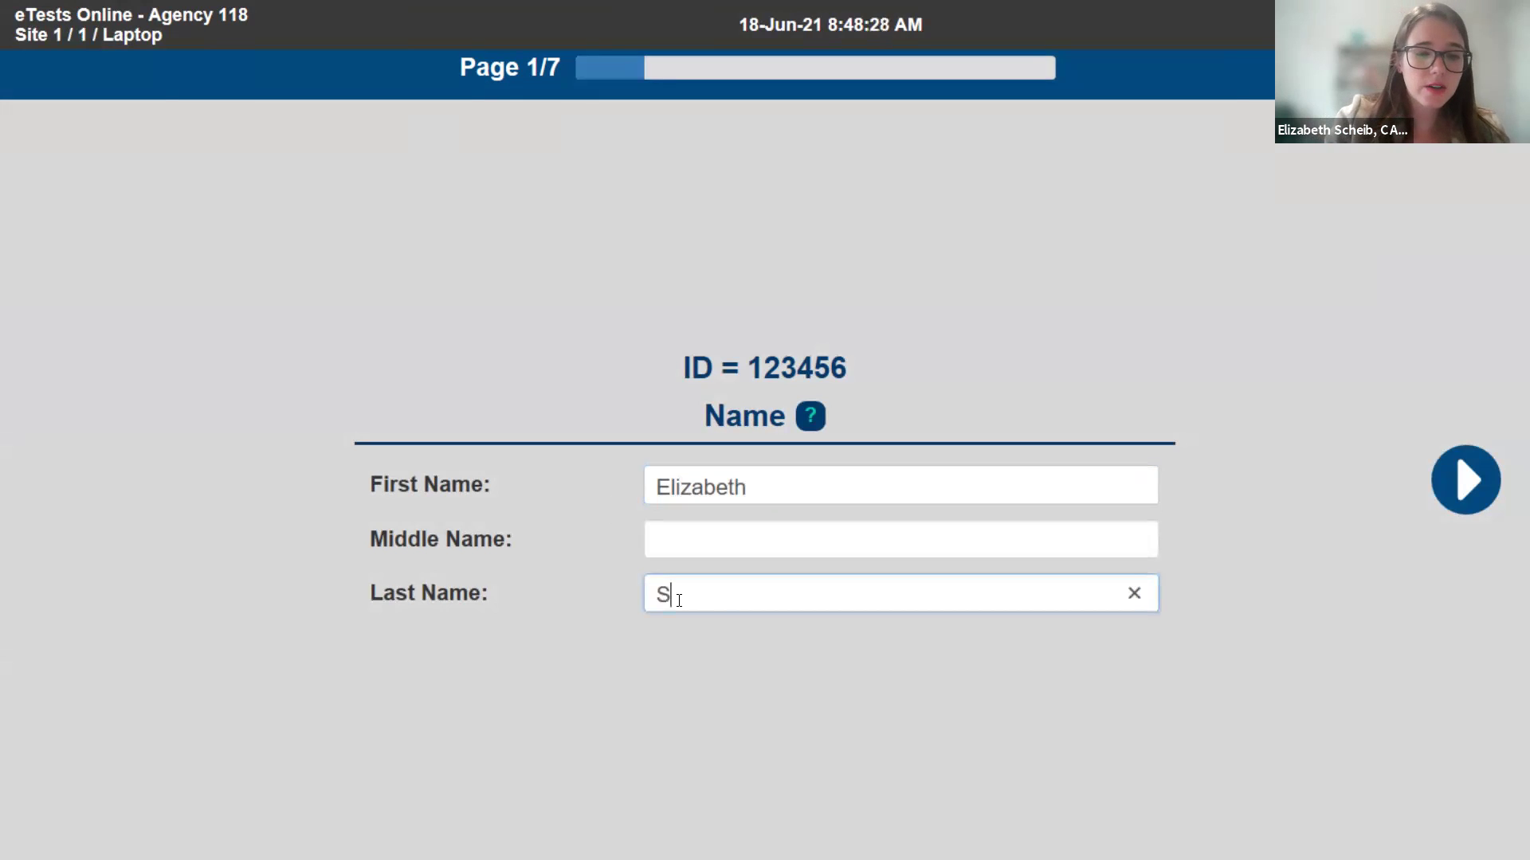
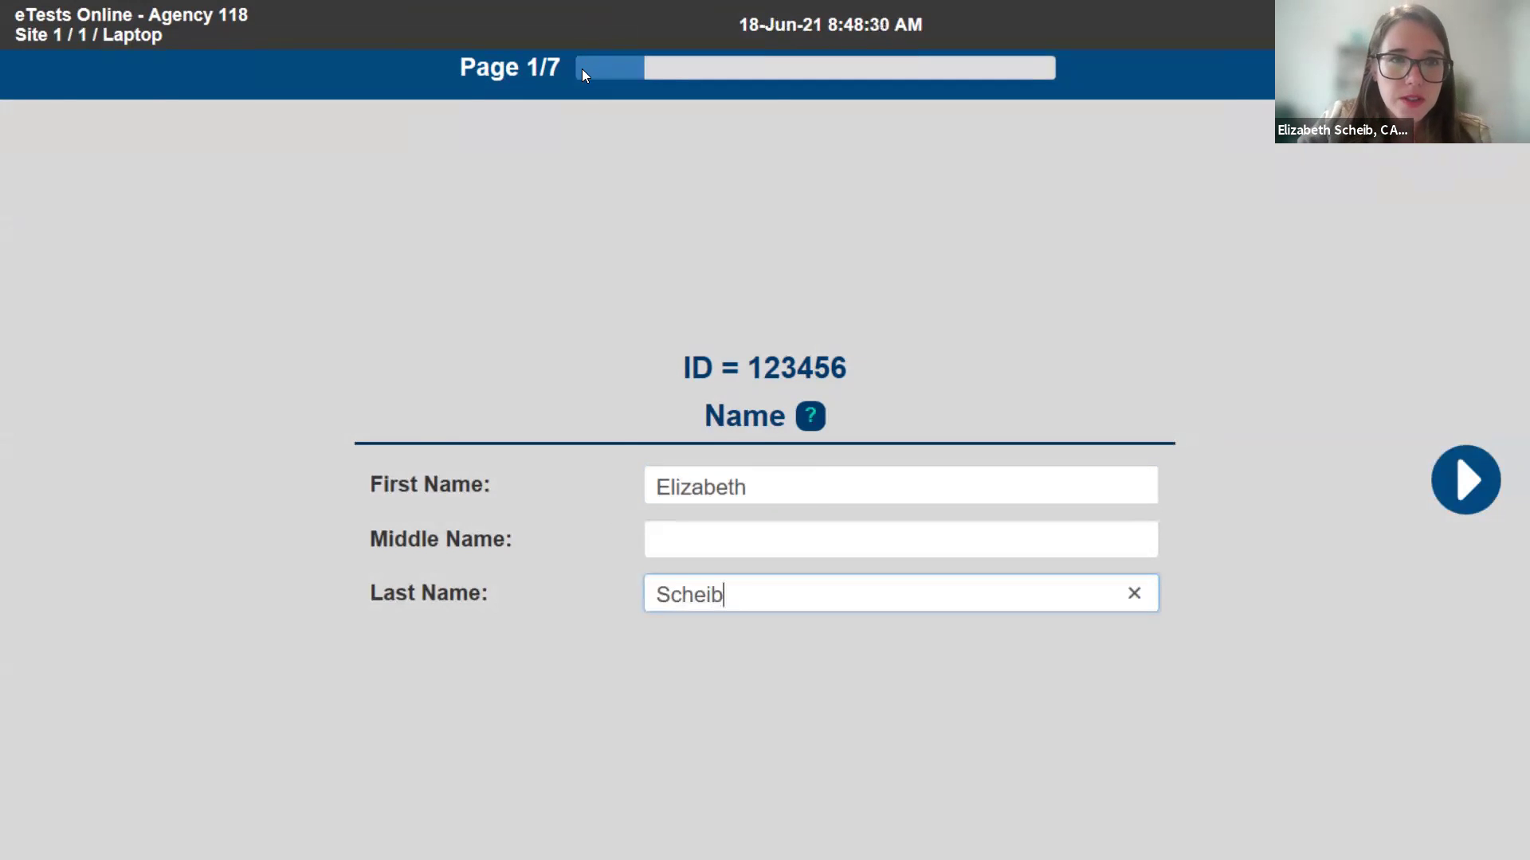
{"action": "left_click", "coordinate": [1439, 494]}
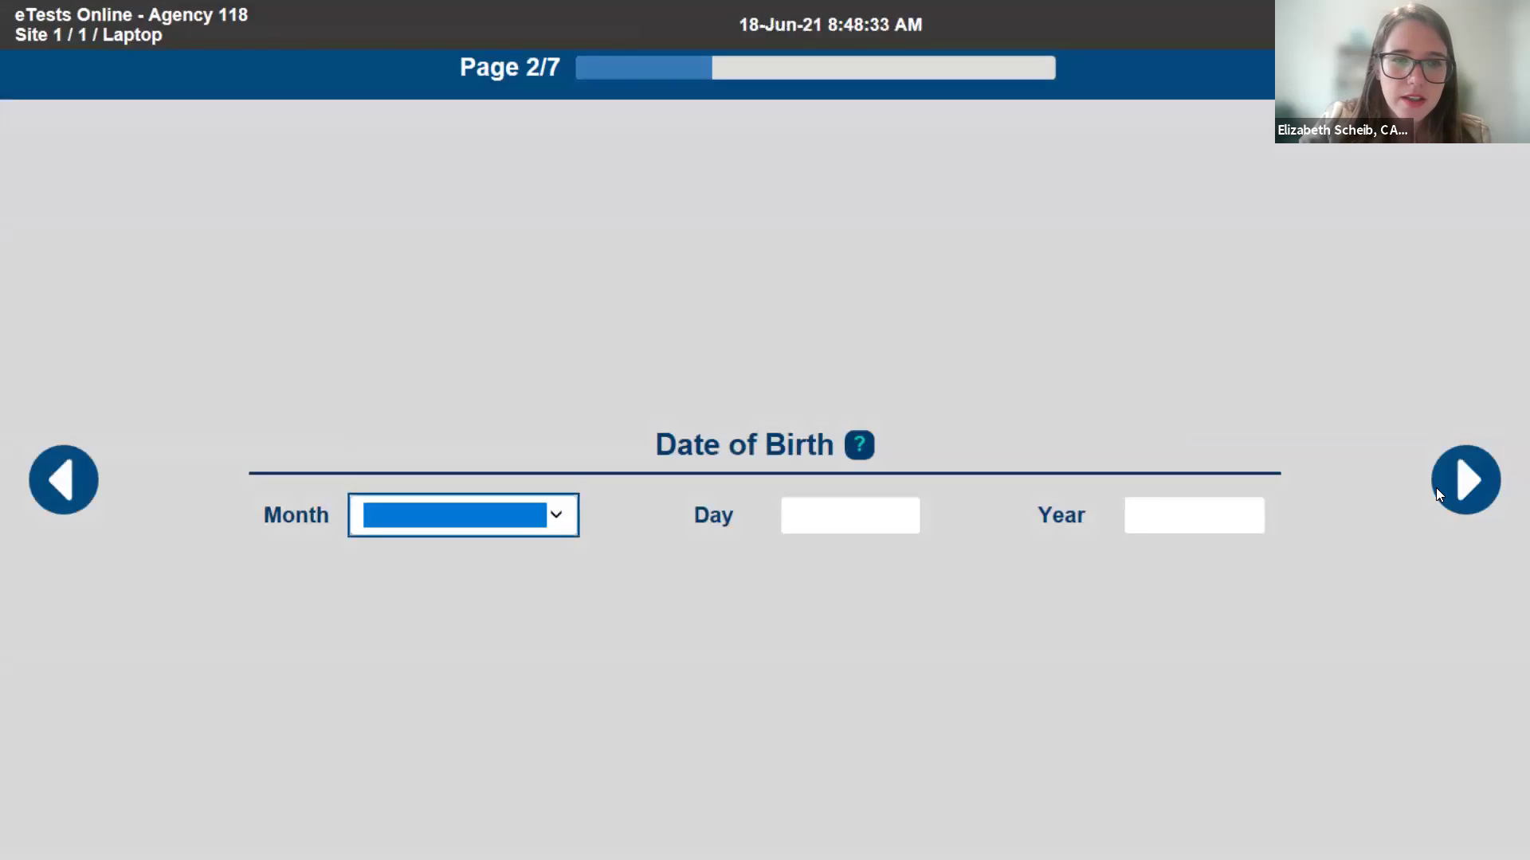
- Set the birth date to January 01, 1985
{"action": "left_click", "coordinate": [567, 518]}
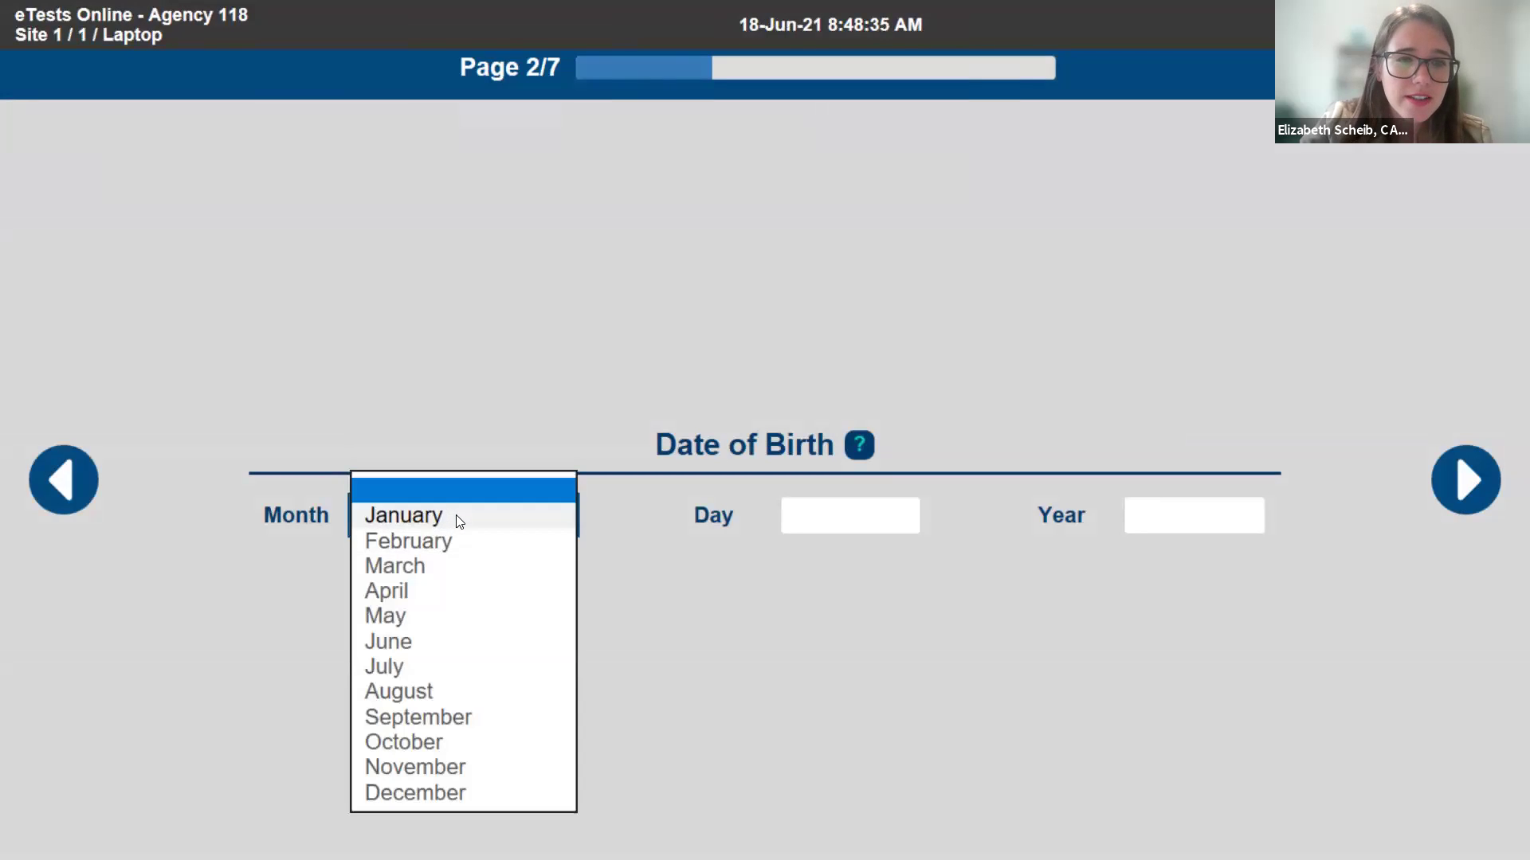
{"action": "left_click", "coordinate": [459, 522]}
{"action": "left_click", "coordinate": [822, 518]}
{"action": "type", "text": "01"}
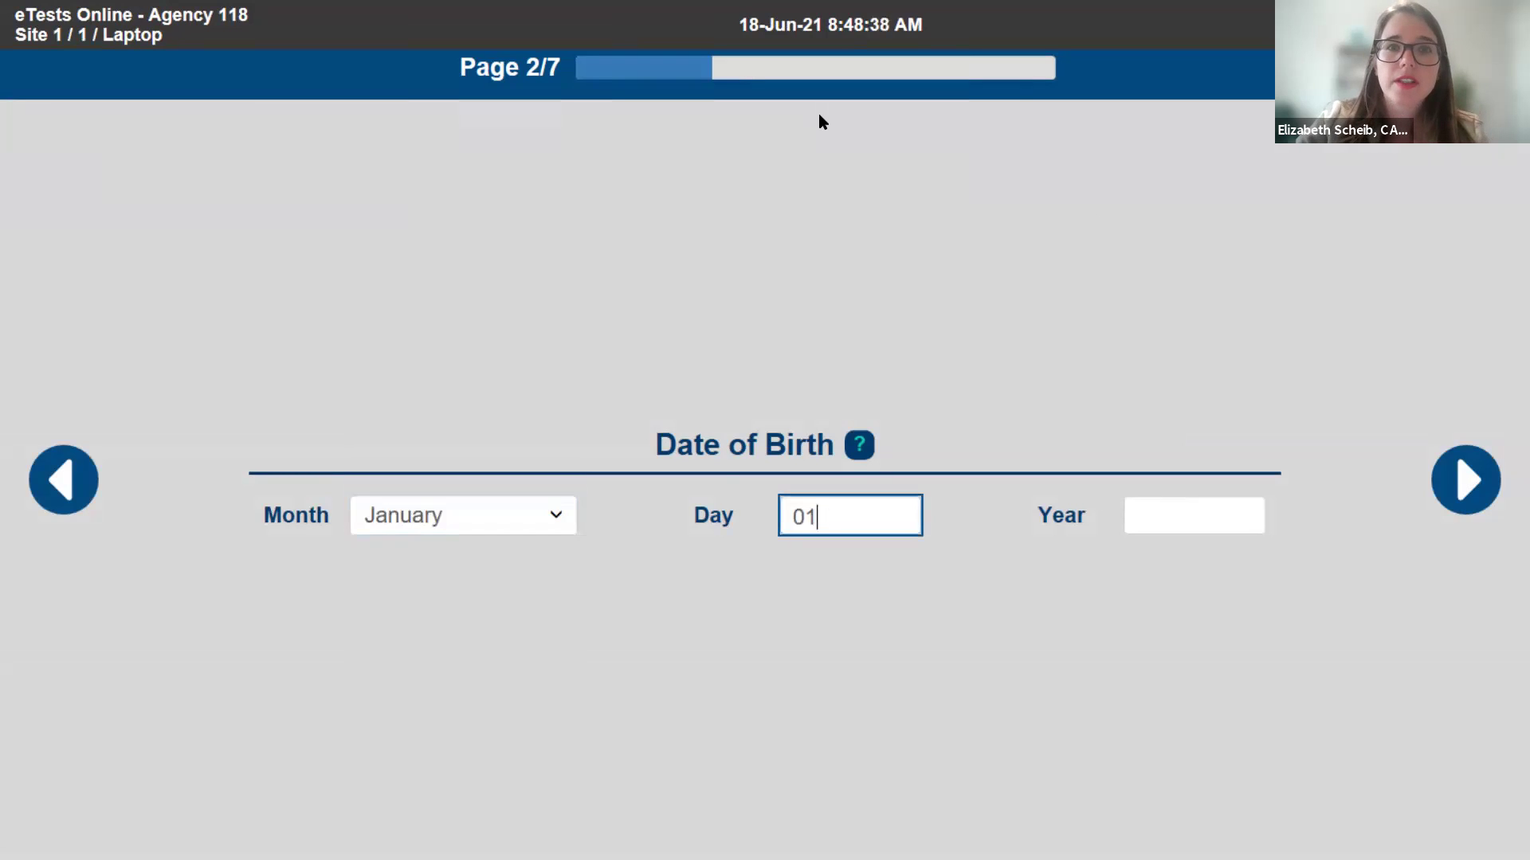
{"action": "left_click", "coordinate": [1182, 514]}
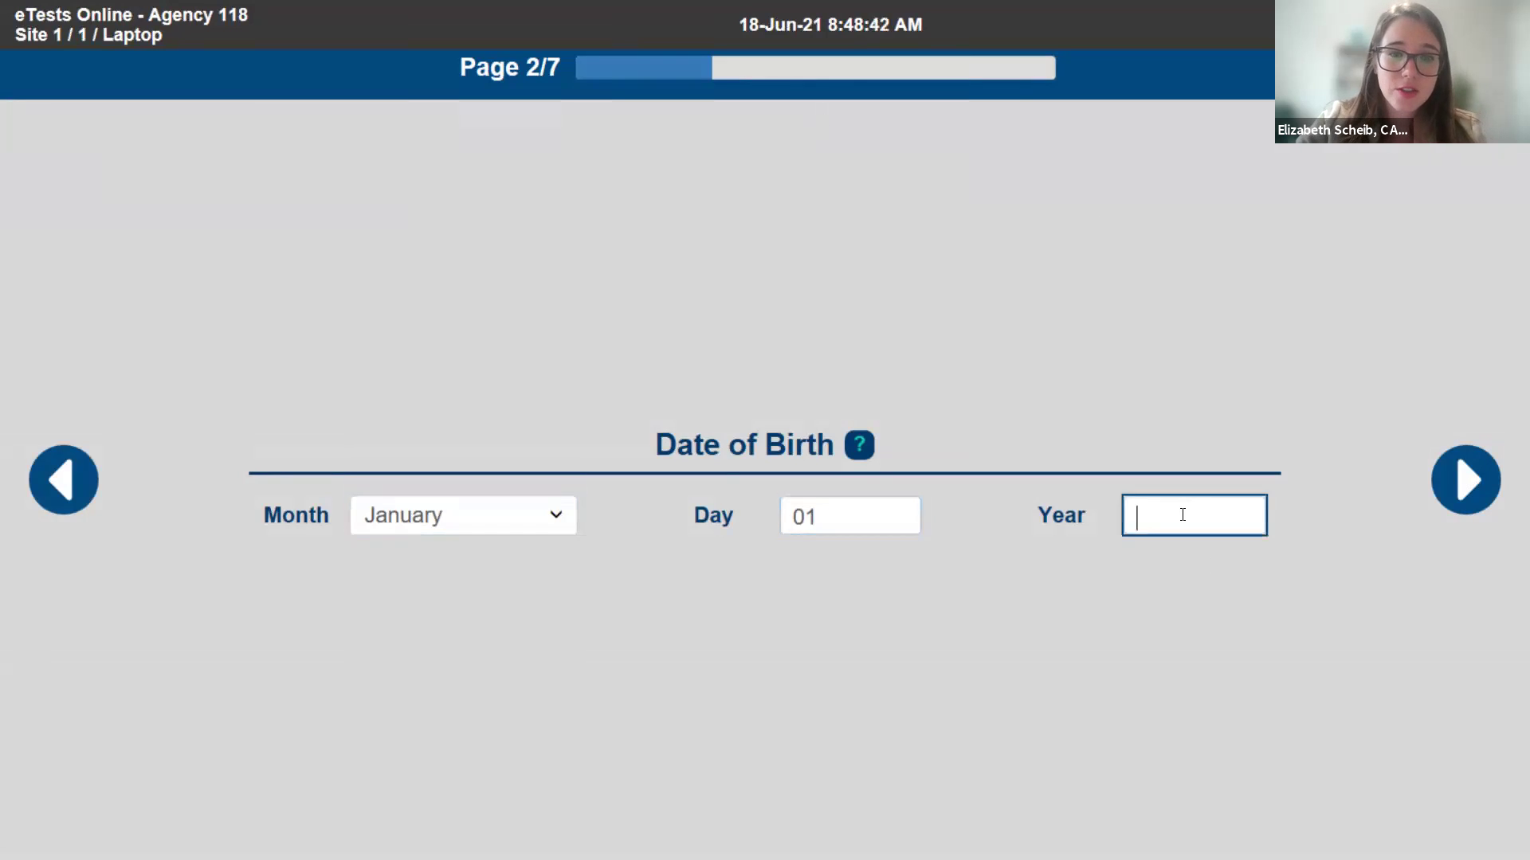
{"action": "type", "text": "1985"}
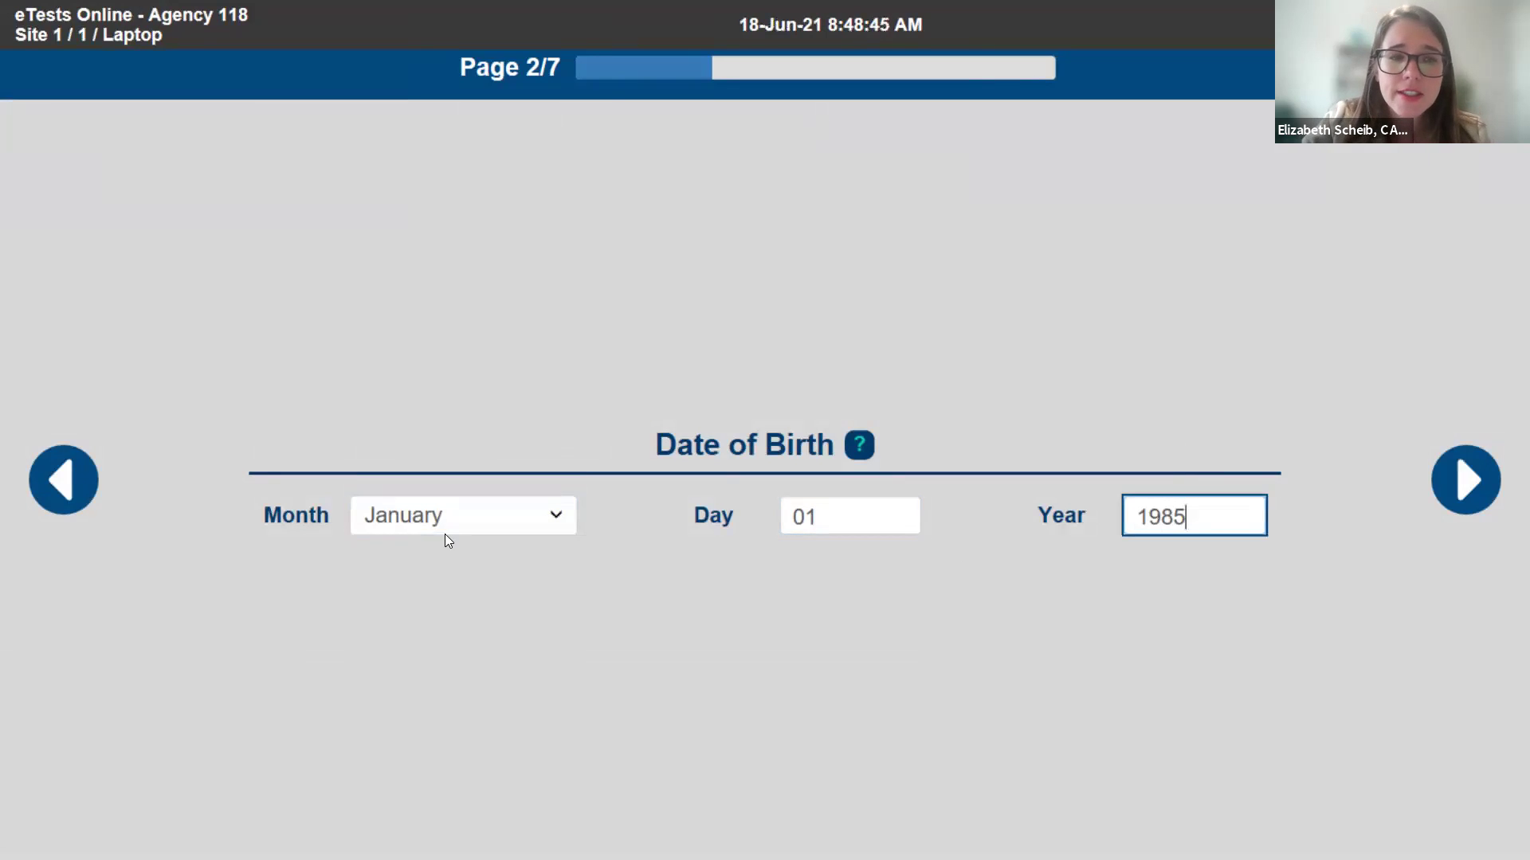
{"action": "left_click", "coordinate": [1500, 495]}
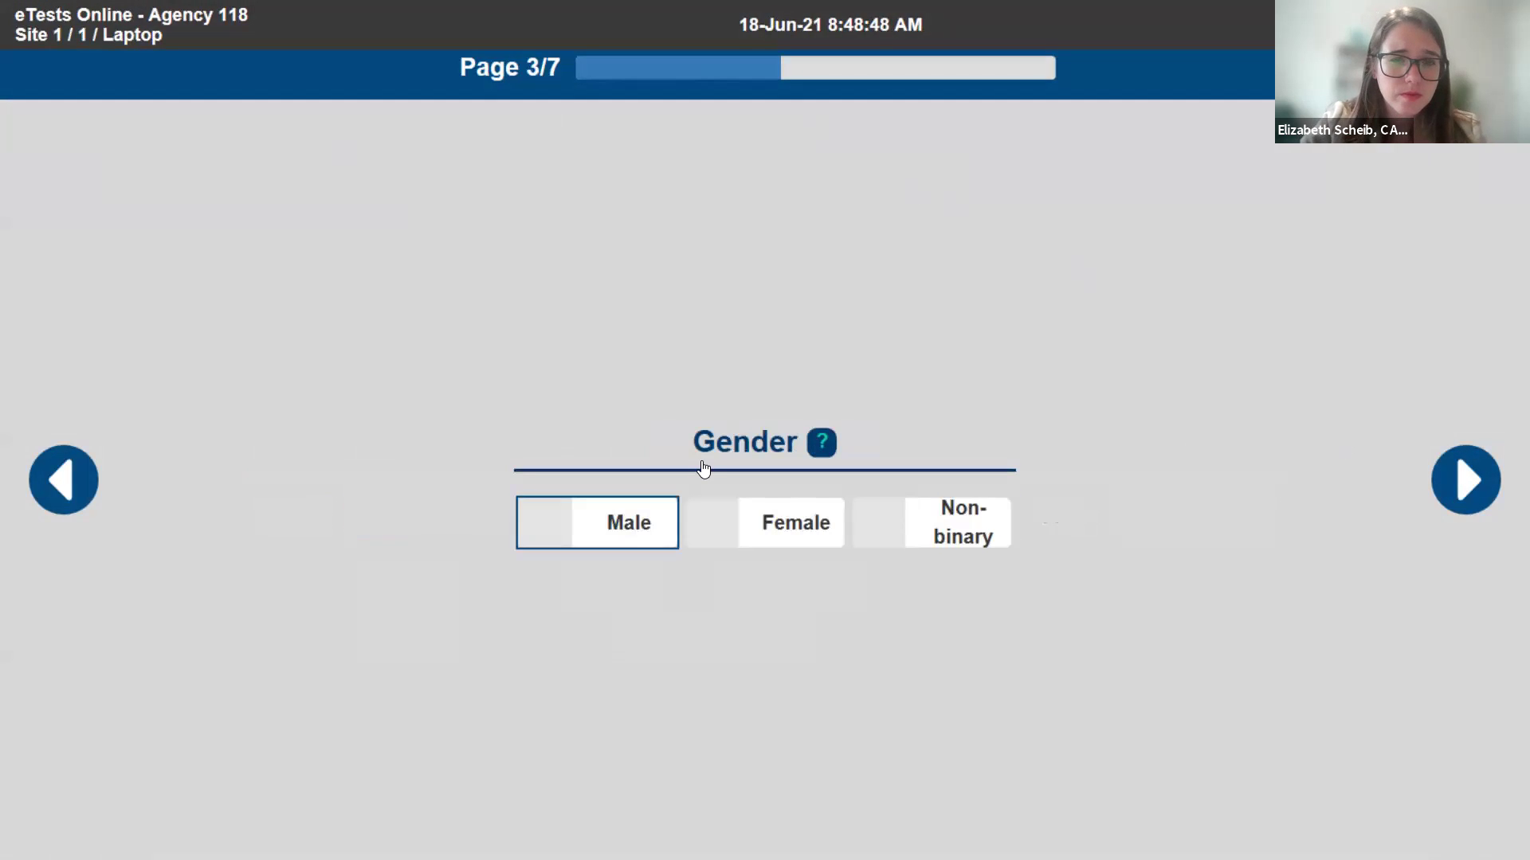
- Mark gender Female, ethnicity Not Hispanic or Latino, and race White
{"action": "left_click", "coordinate": [710, 523]}
{"action": "left_click", "coordinate": [1457, 480]}
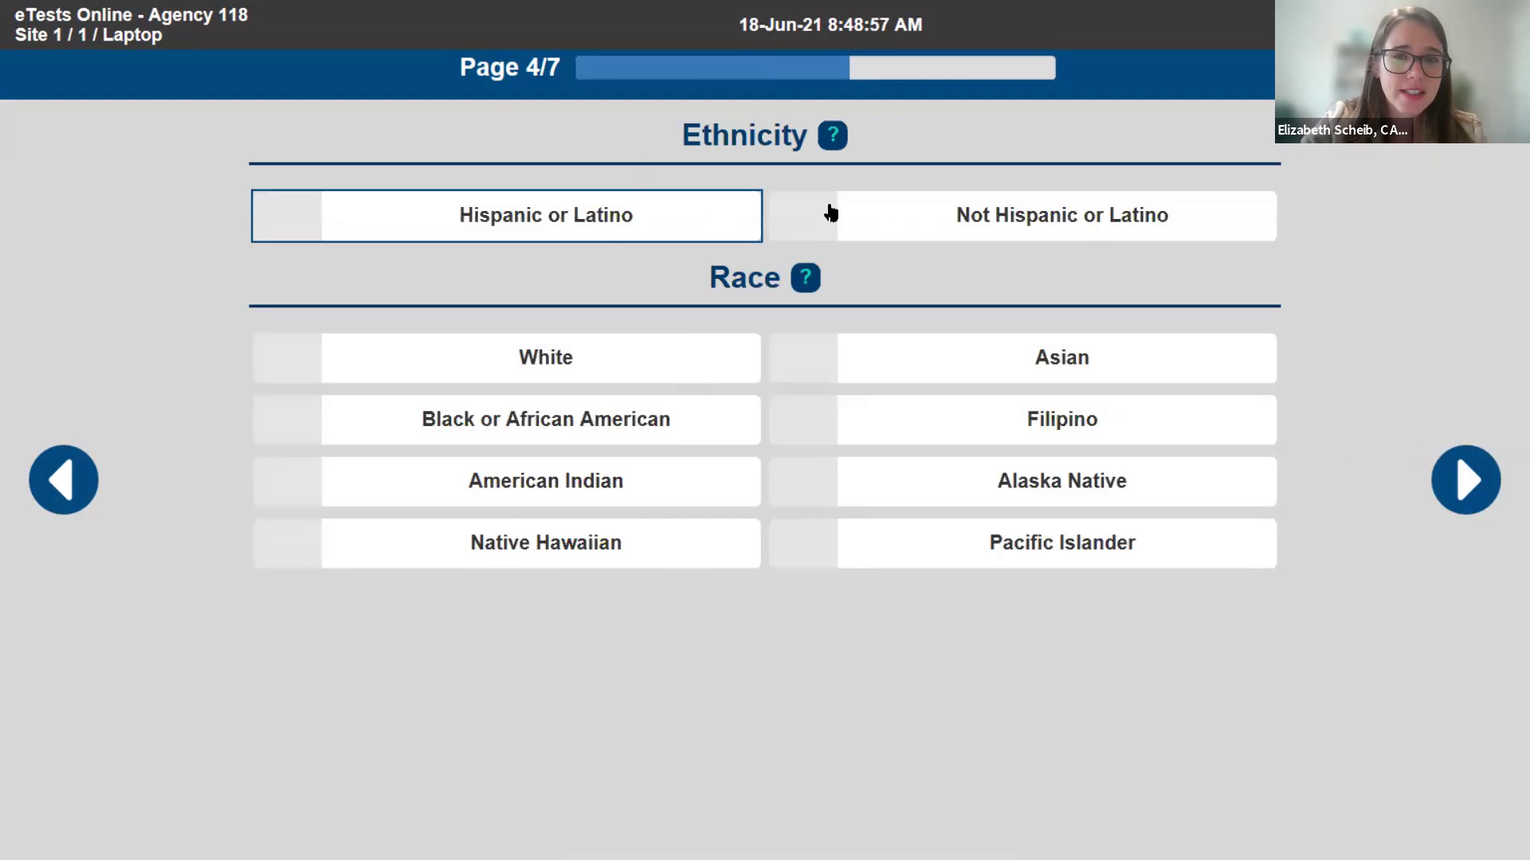
{"action": "left_click", "coordinate": [898, 213]}
{"action": "left_click", "coordinate": [690, 364]}
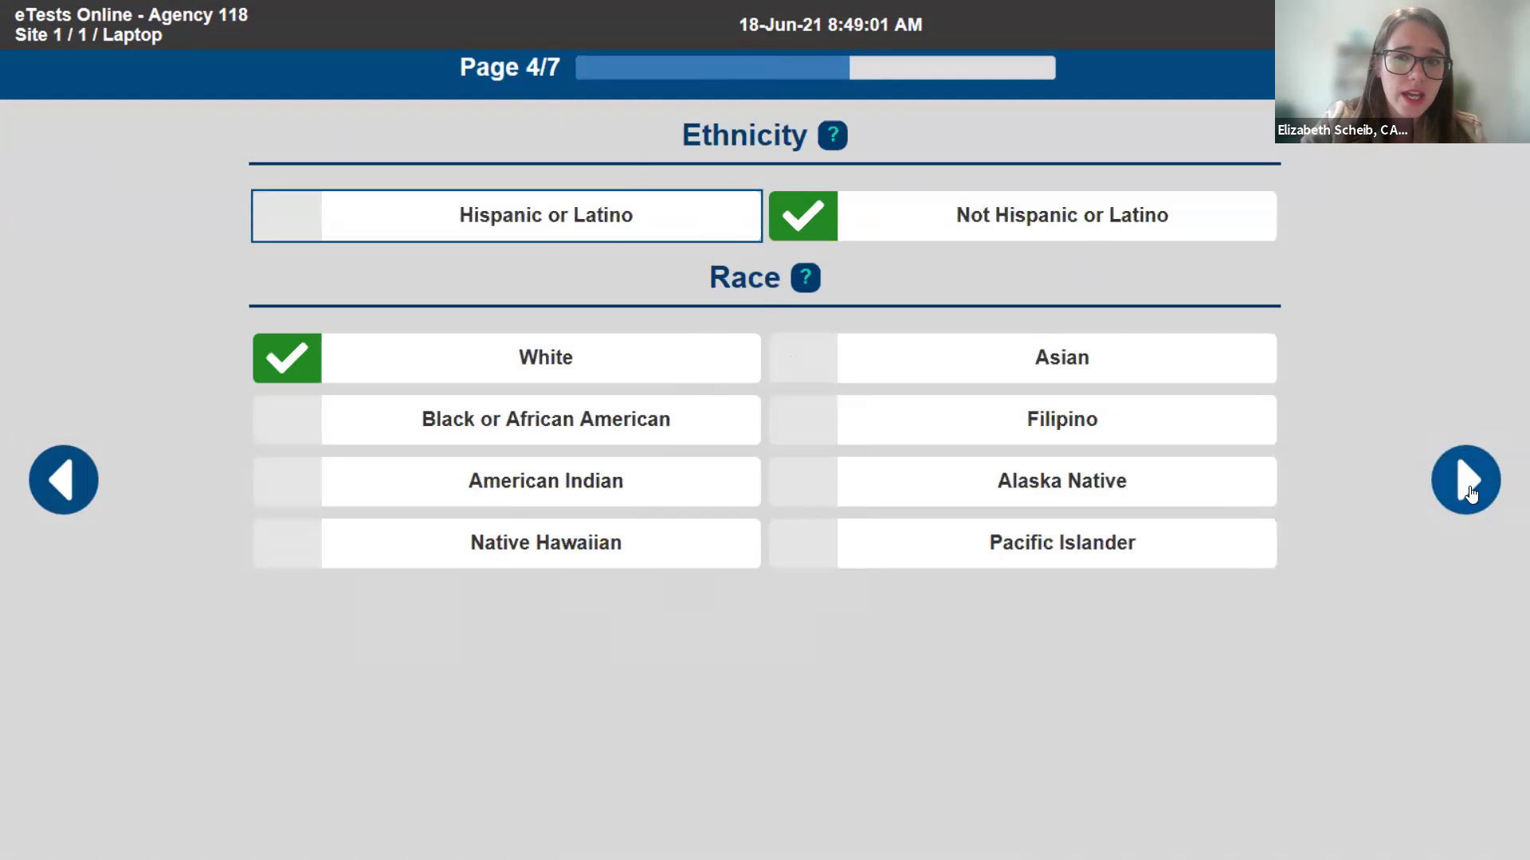
{"action": "left_click", "coordinate": [1471, 489]}
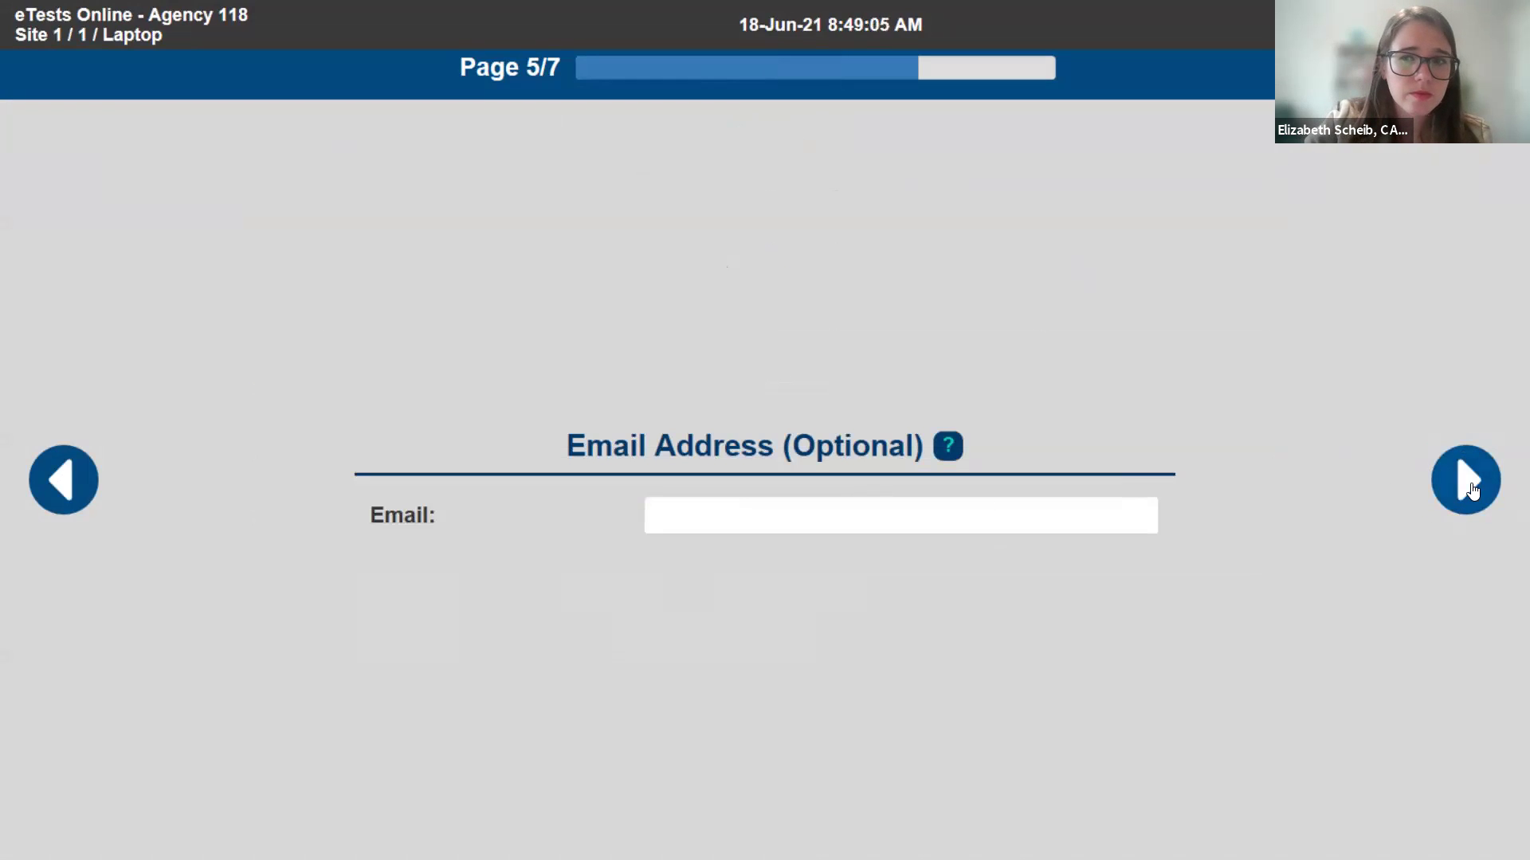
- Skip email and phone, enter the student's zip code, and reach the Review Page
{"action": "left_click", "coordinate": [1471, 489]}
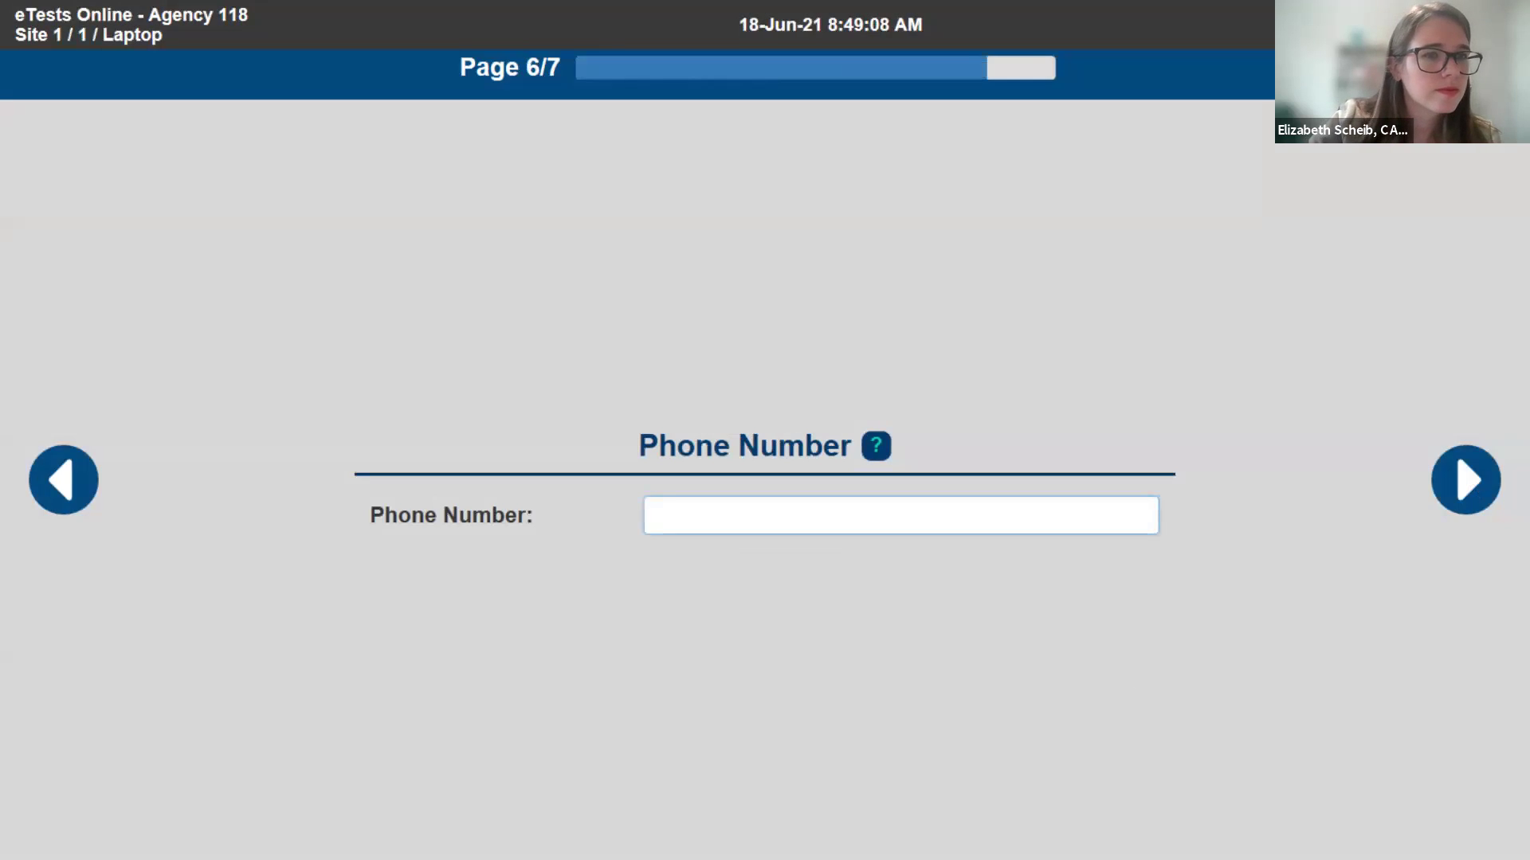
{"action": "left_click", "coordinate": [1476, 477]}
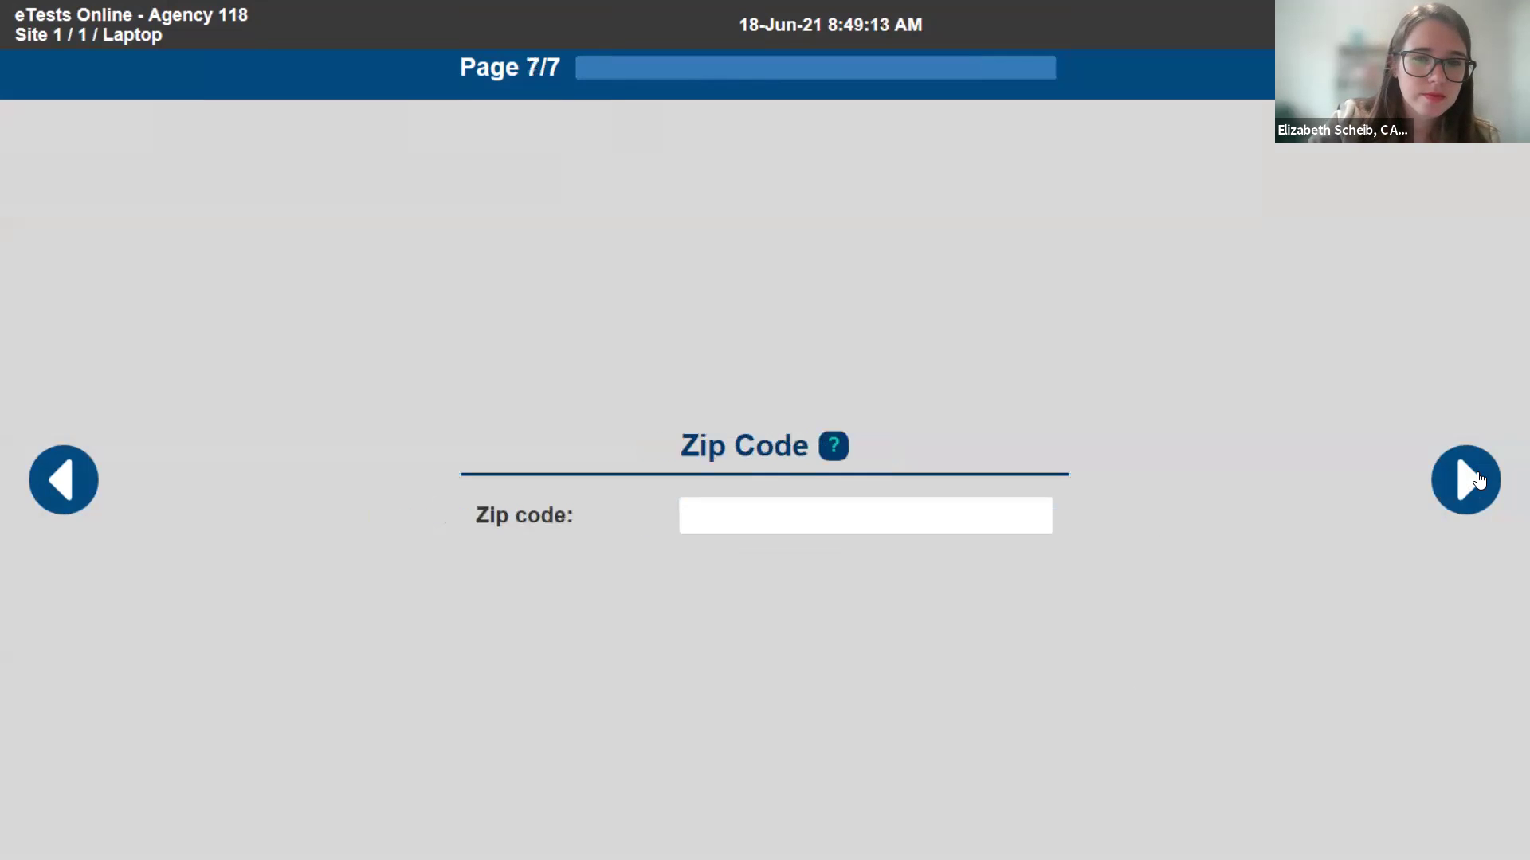
{"action": "left_click", "coordinate": [735, 511]}
{"action": "type", "text": "92117"}
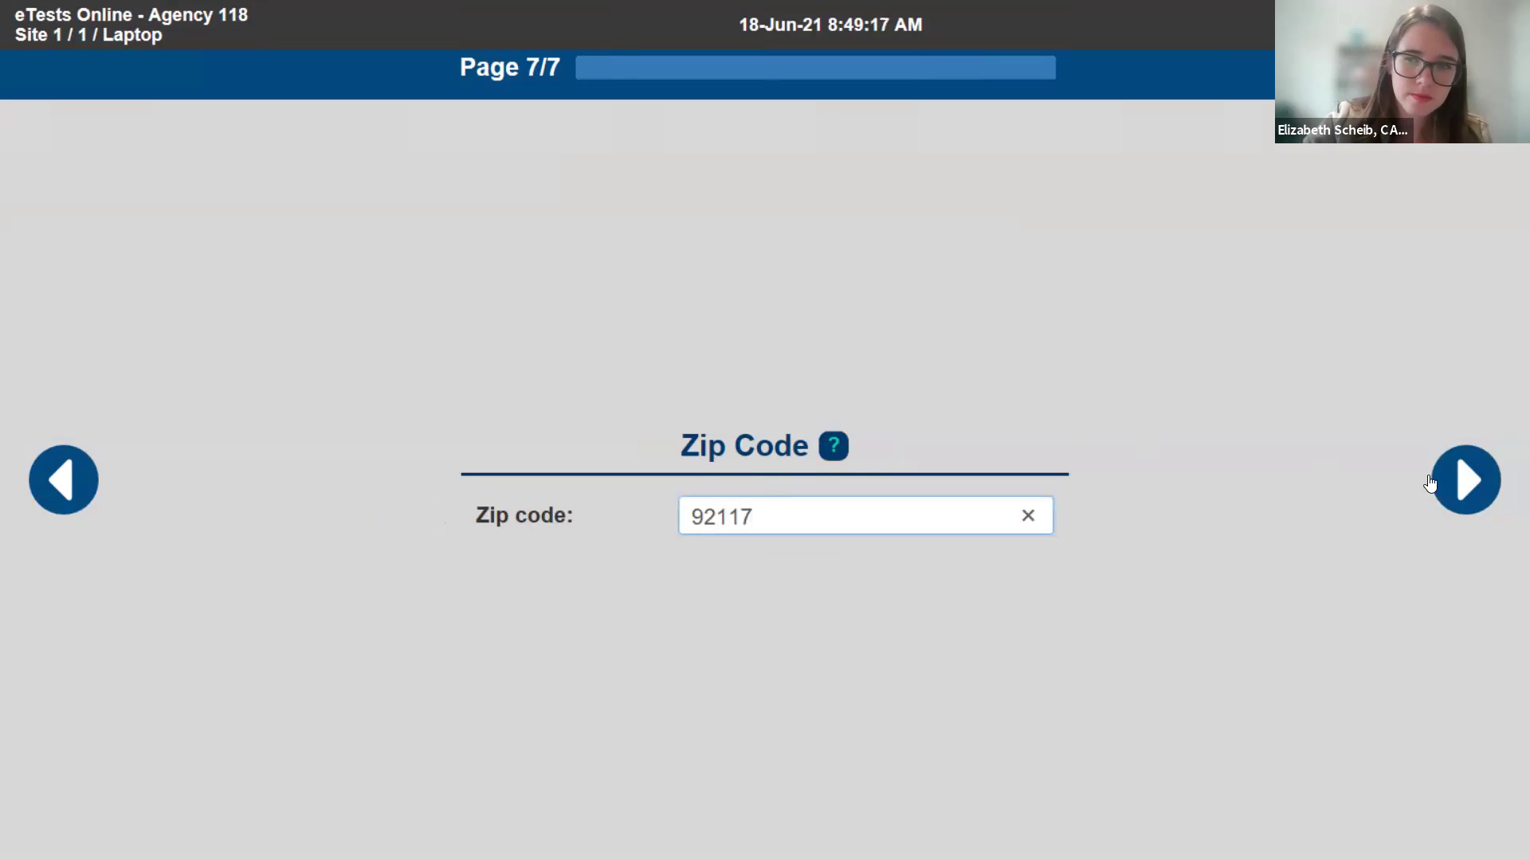
{"action": "left_click", "coordinate": [1452, 486]}
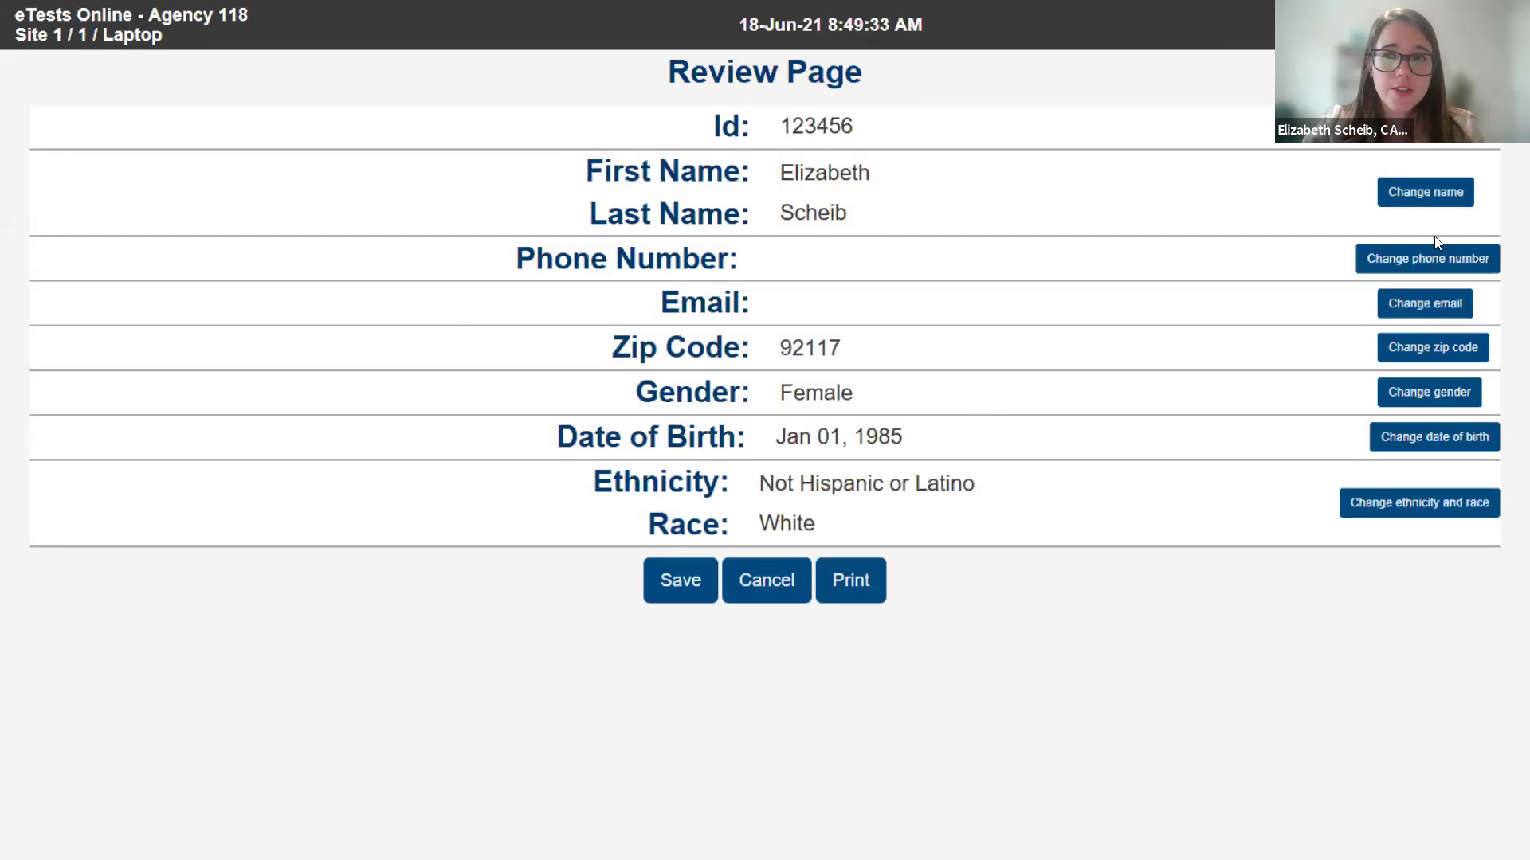
- Add the student's email address from the Review Page and save the registration
{"action": "left_click", "coordinate": [1405, 311]}
{"action": "left_click", "coordinate": [902, 526]}
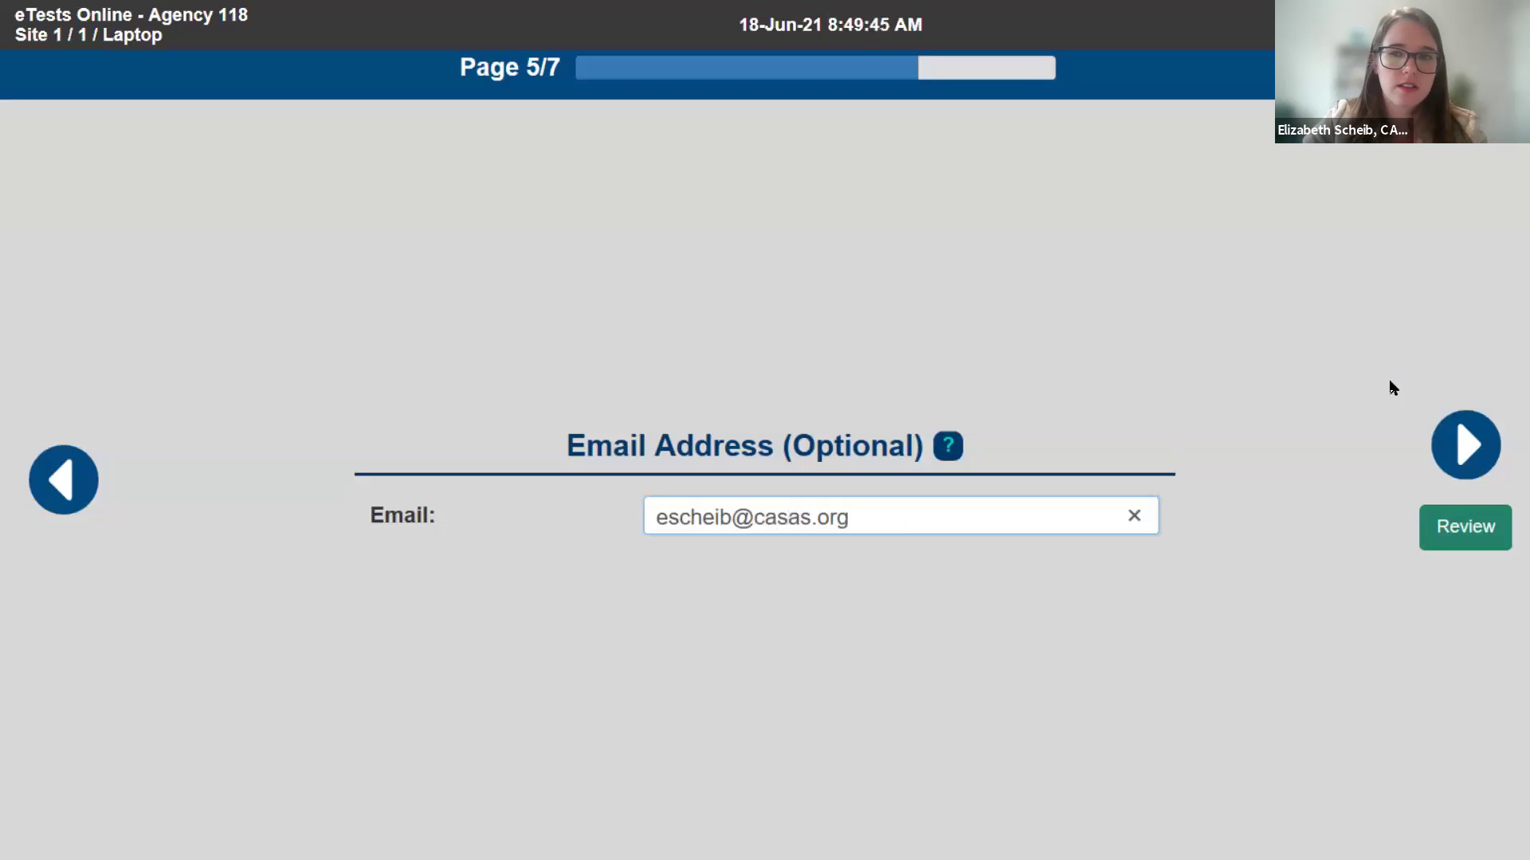
{"action": "left_click", "coordinate": [1470, 528]}
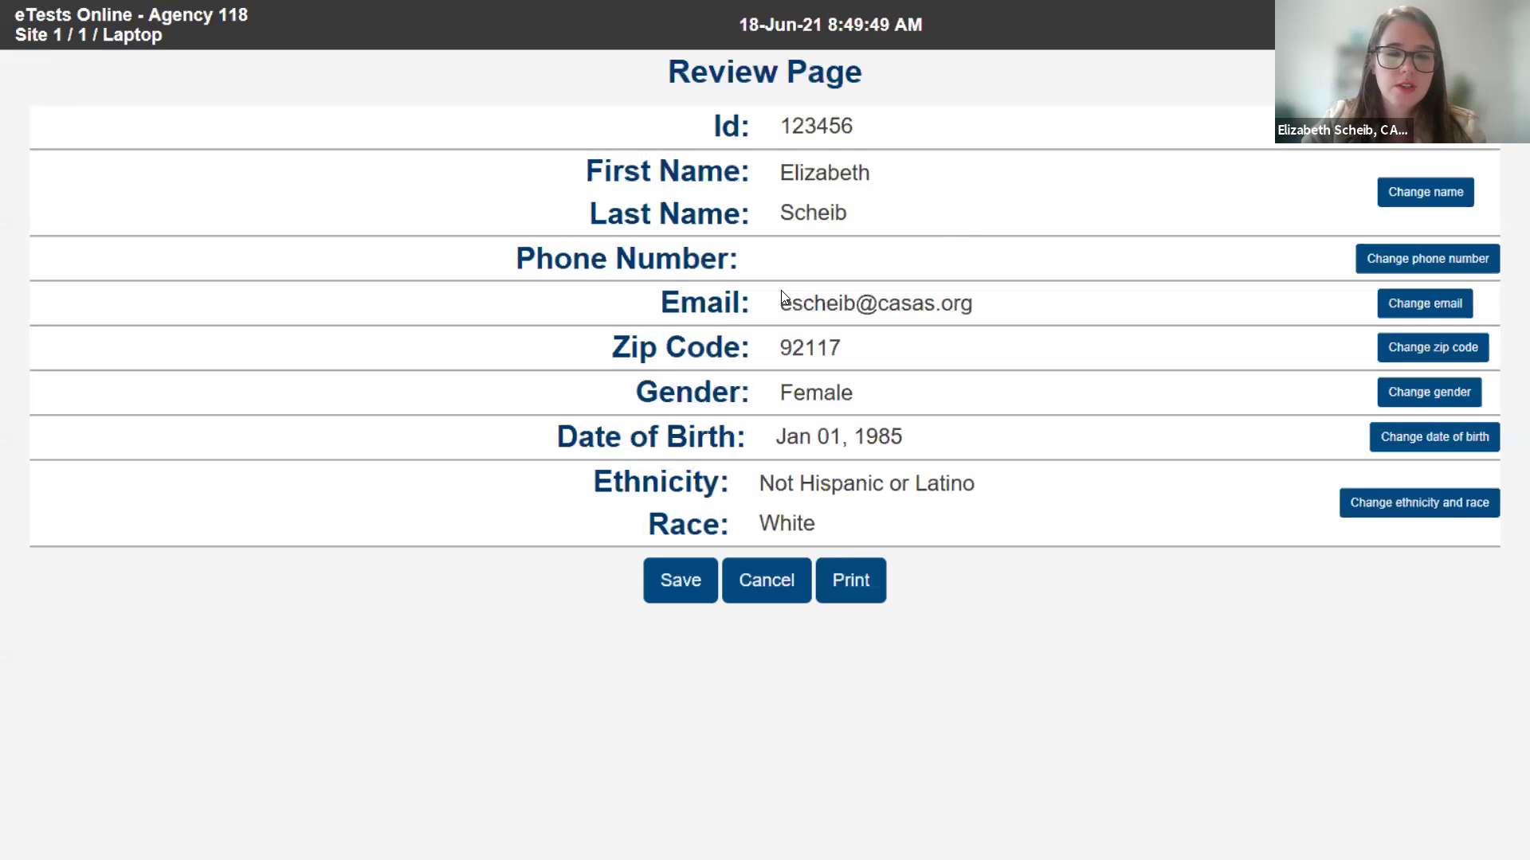
{"action": "left_click", "coordinate": [704, 583]}
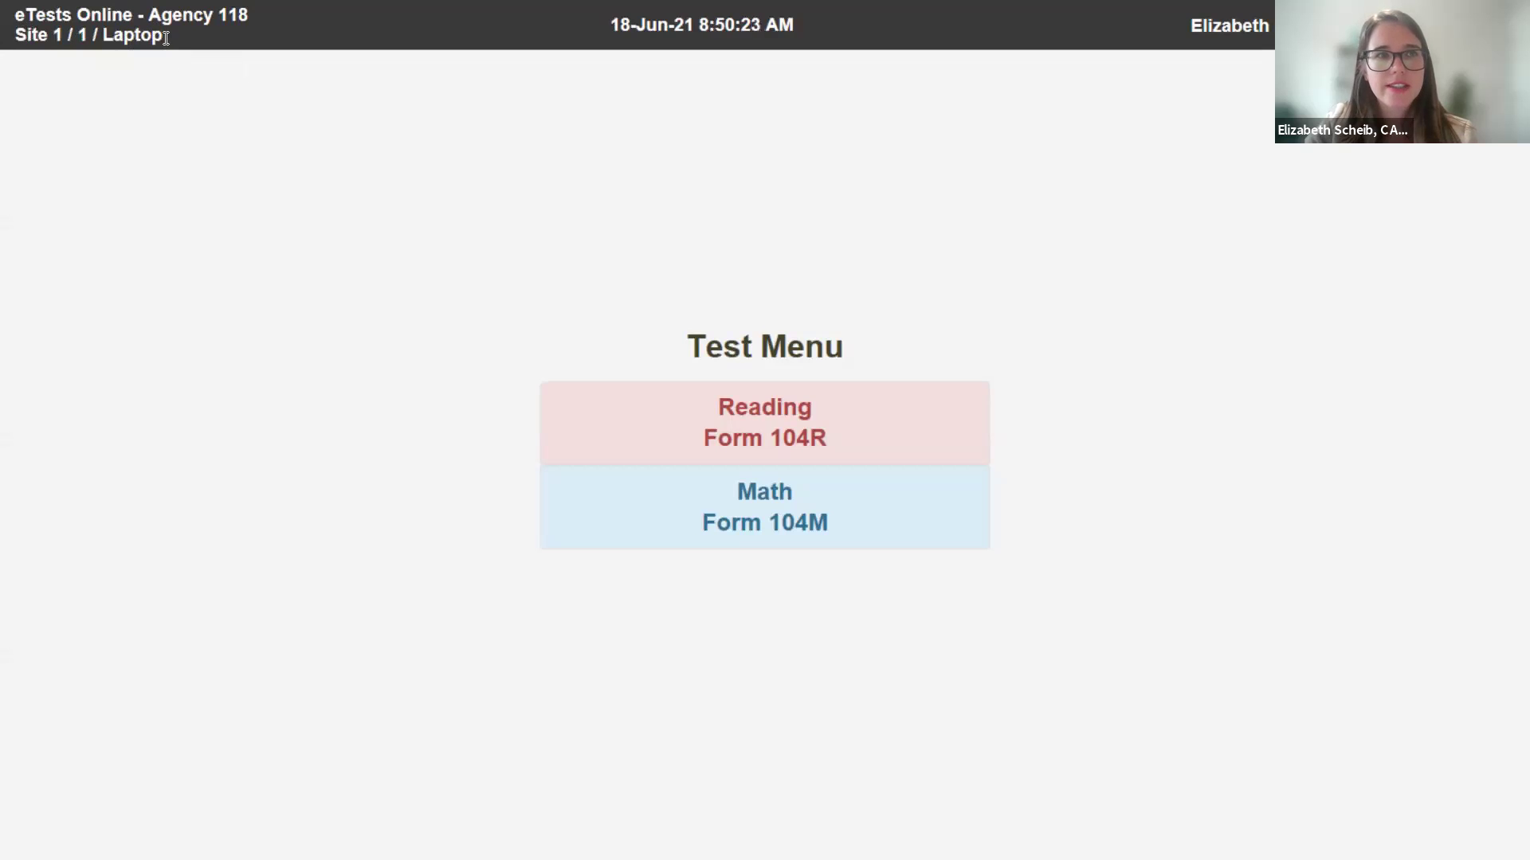
{"action": "double_click", "coordinate": [95, 26]}
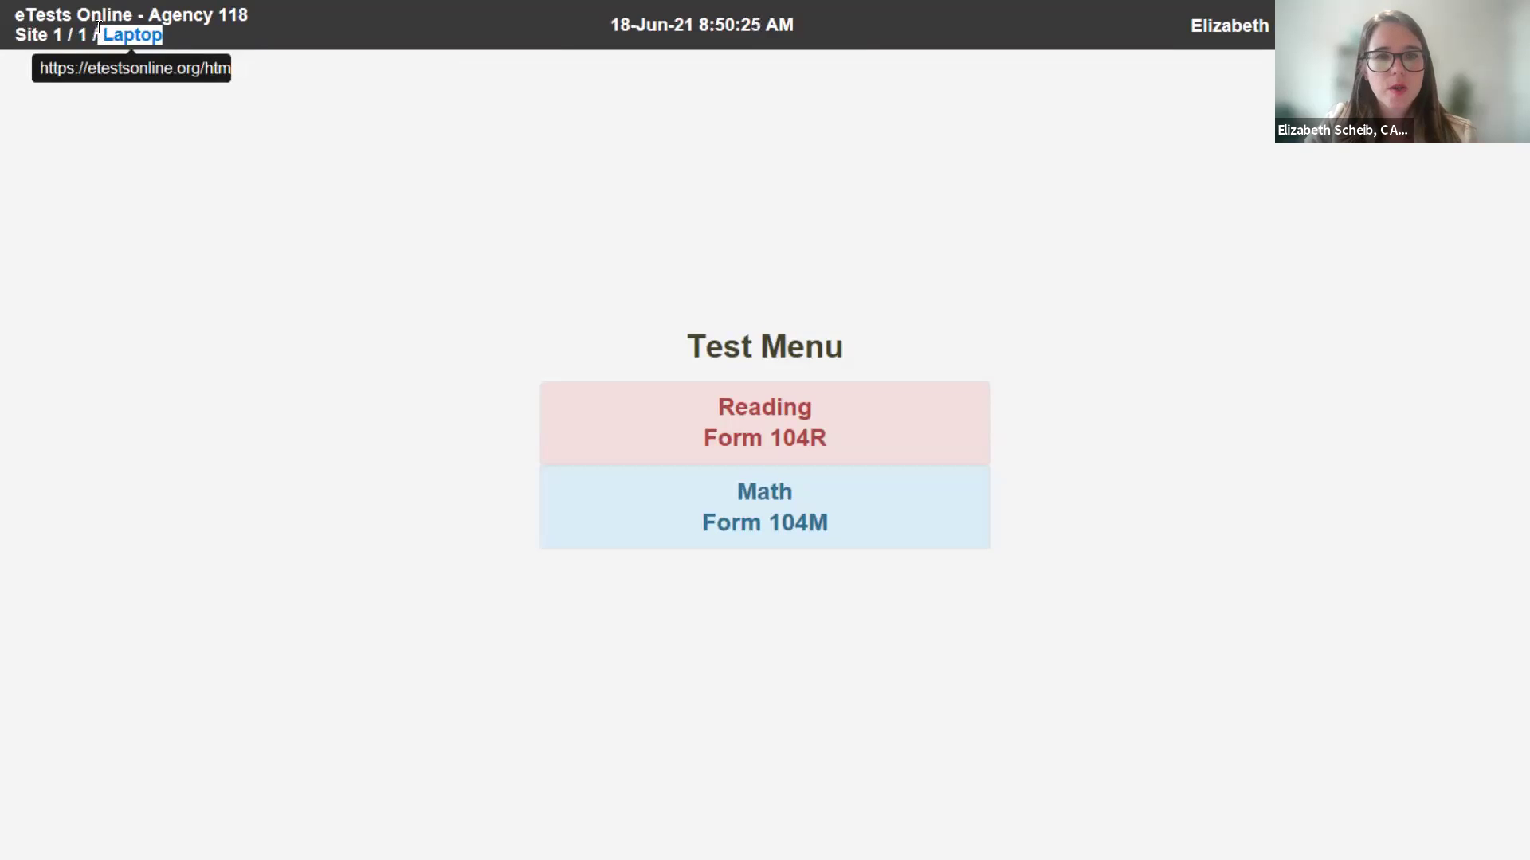
{"action": "left_click", "coordinate": [98, 27]}
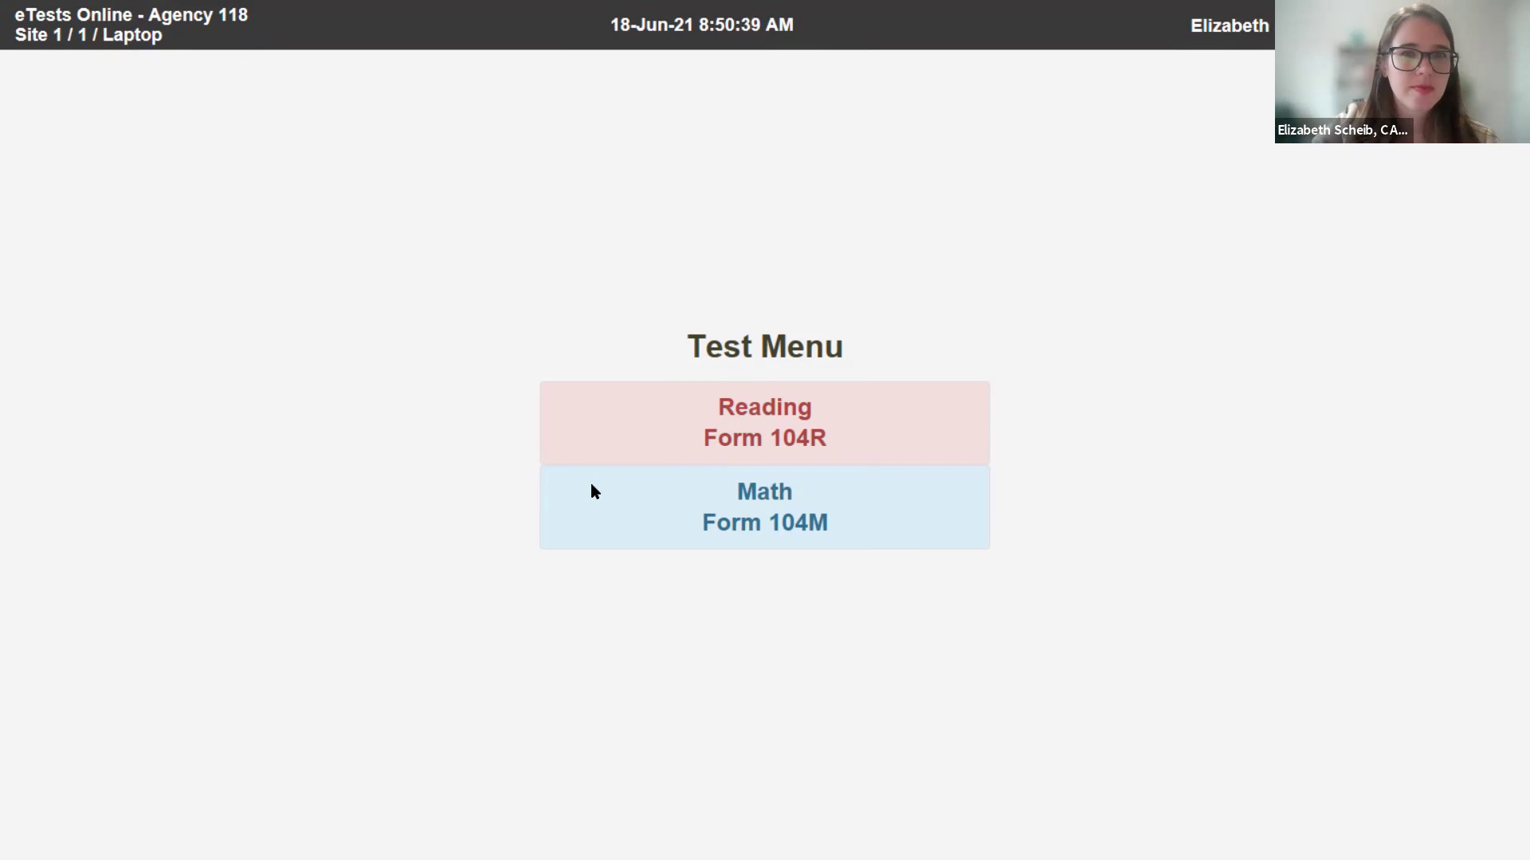
- Start Reading Form 104R and answer the practice question correctly with the email's recipient
{"action": "left_click", "coordinate": [751, 405]}
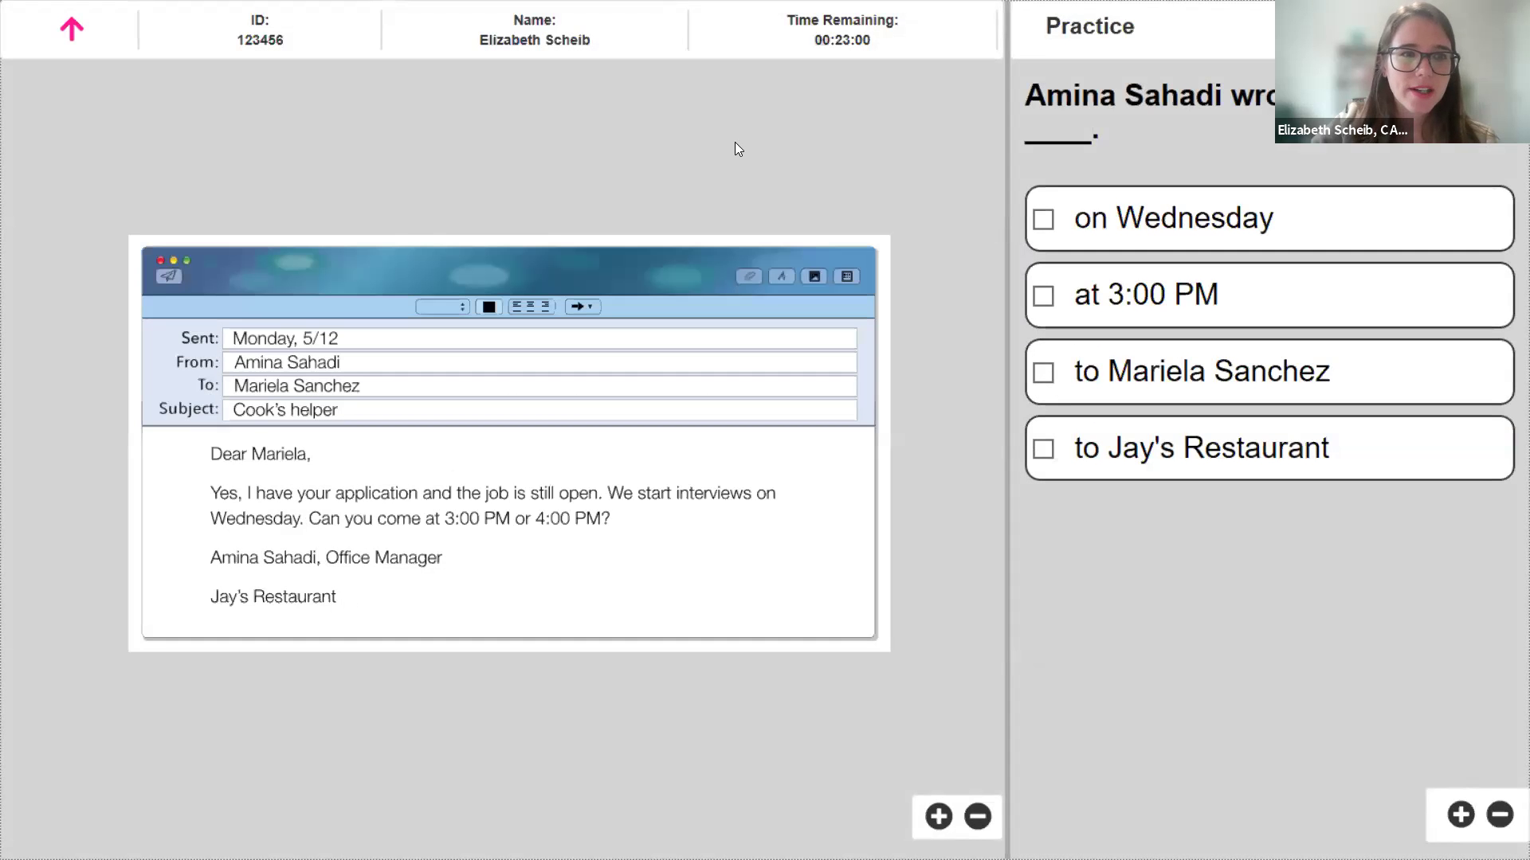
{"action": "left_click", "coordinate": [1132, 218]}
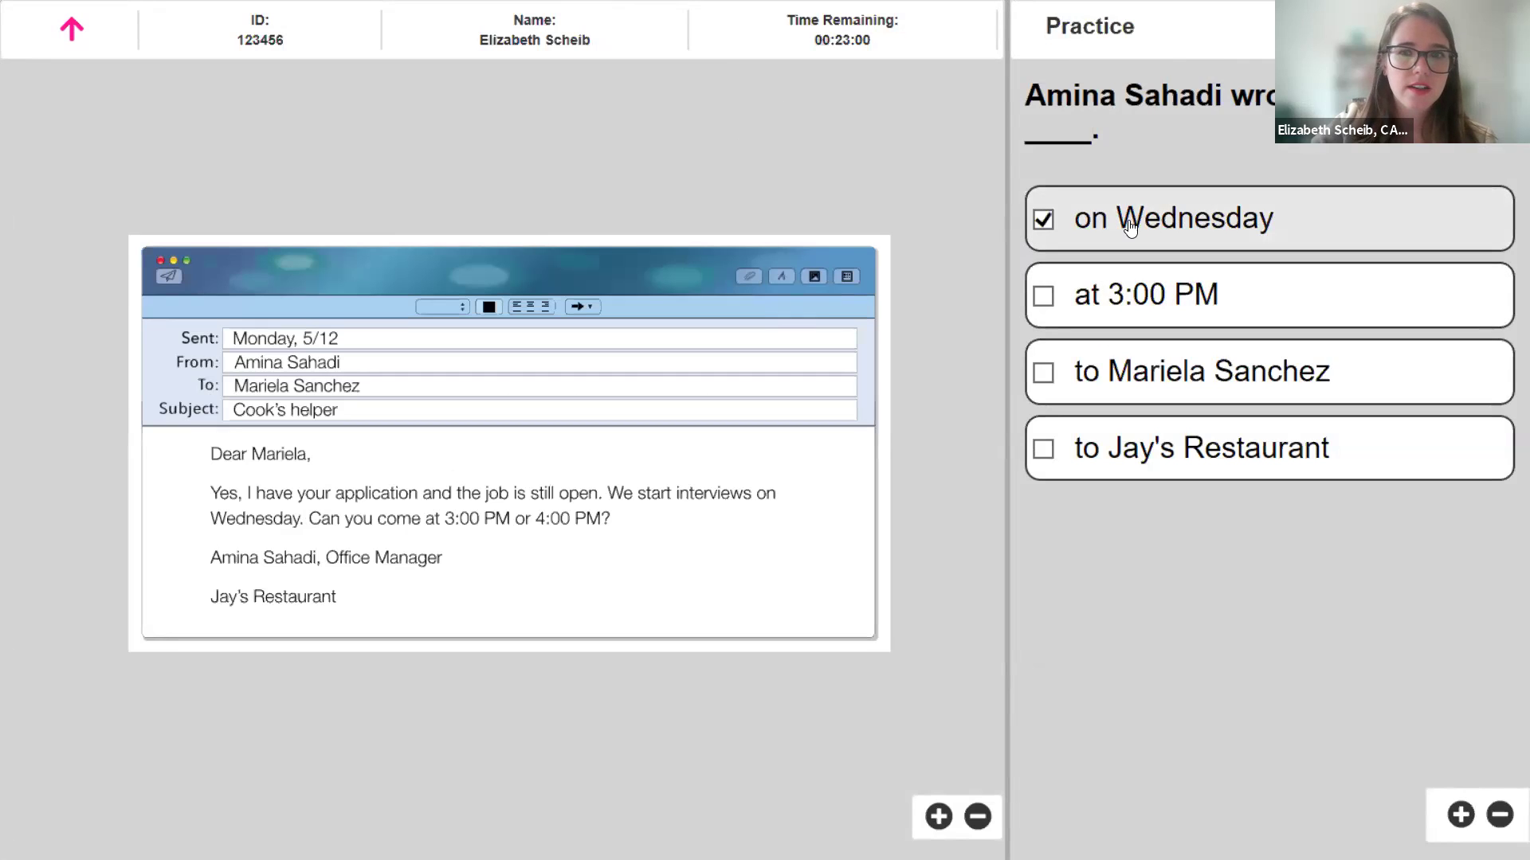
{"action": "left_click", "coordinate": [1135, 383]}
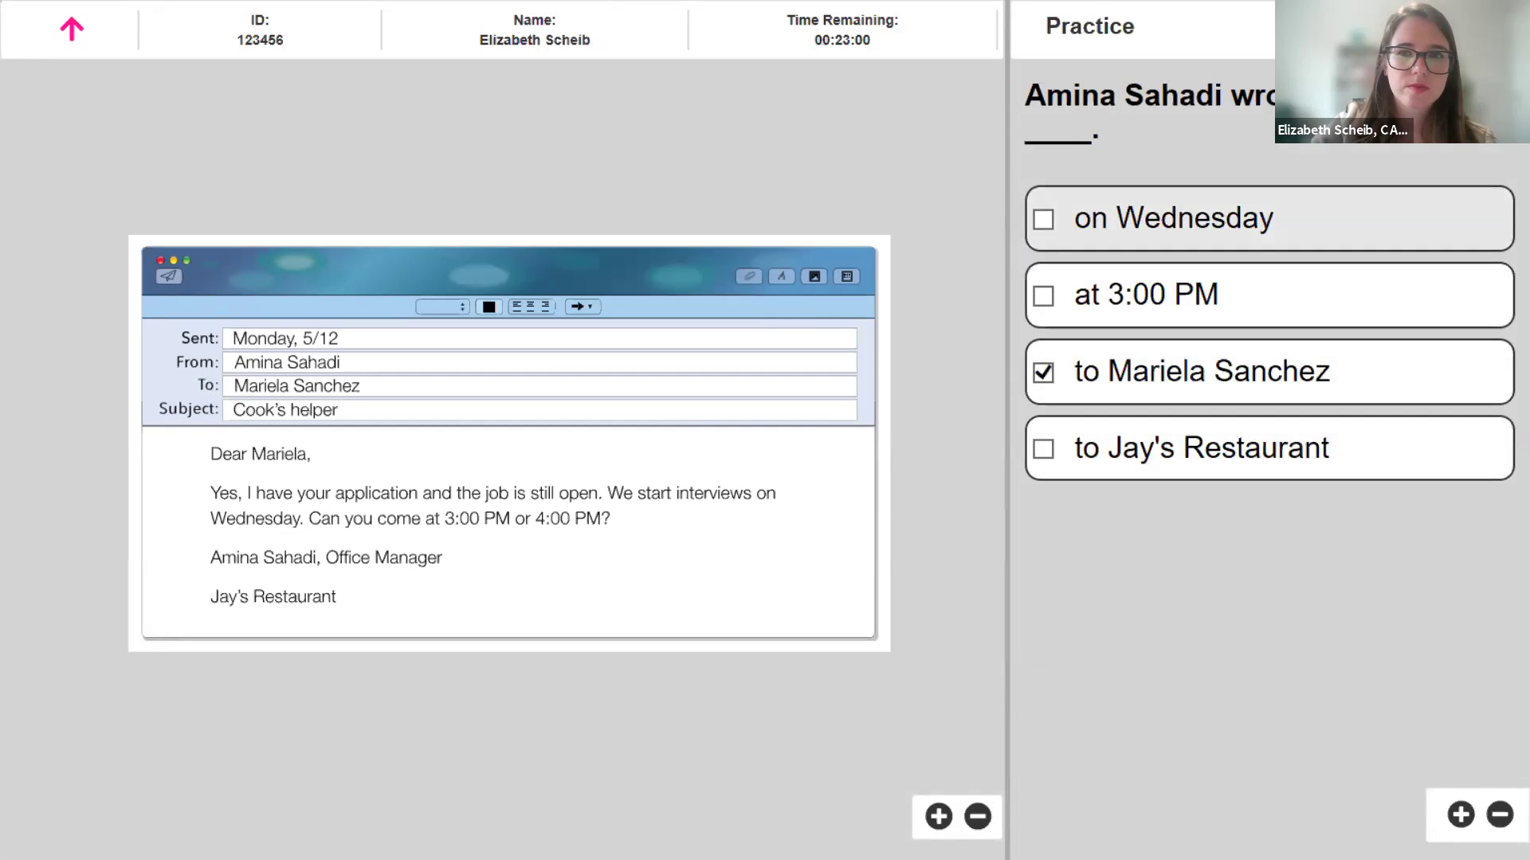
{"action": "left_click", "coordinate": [1464, 30]}
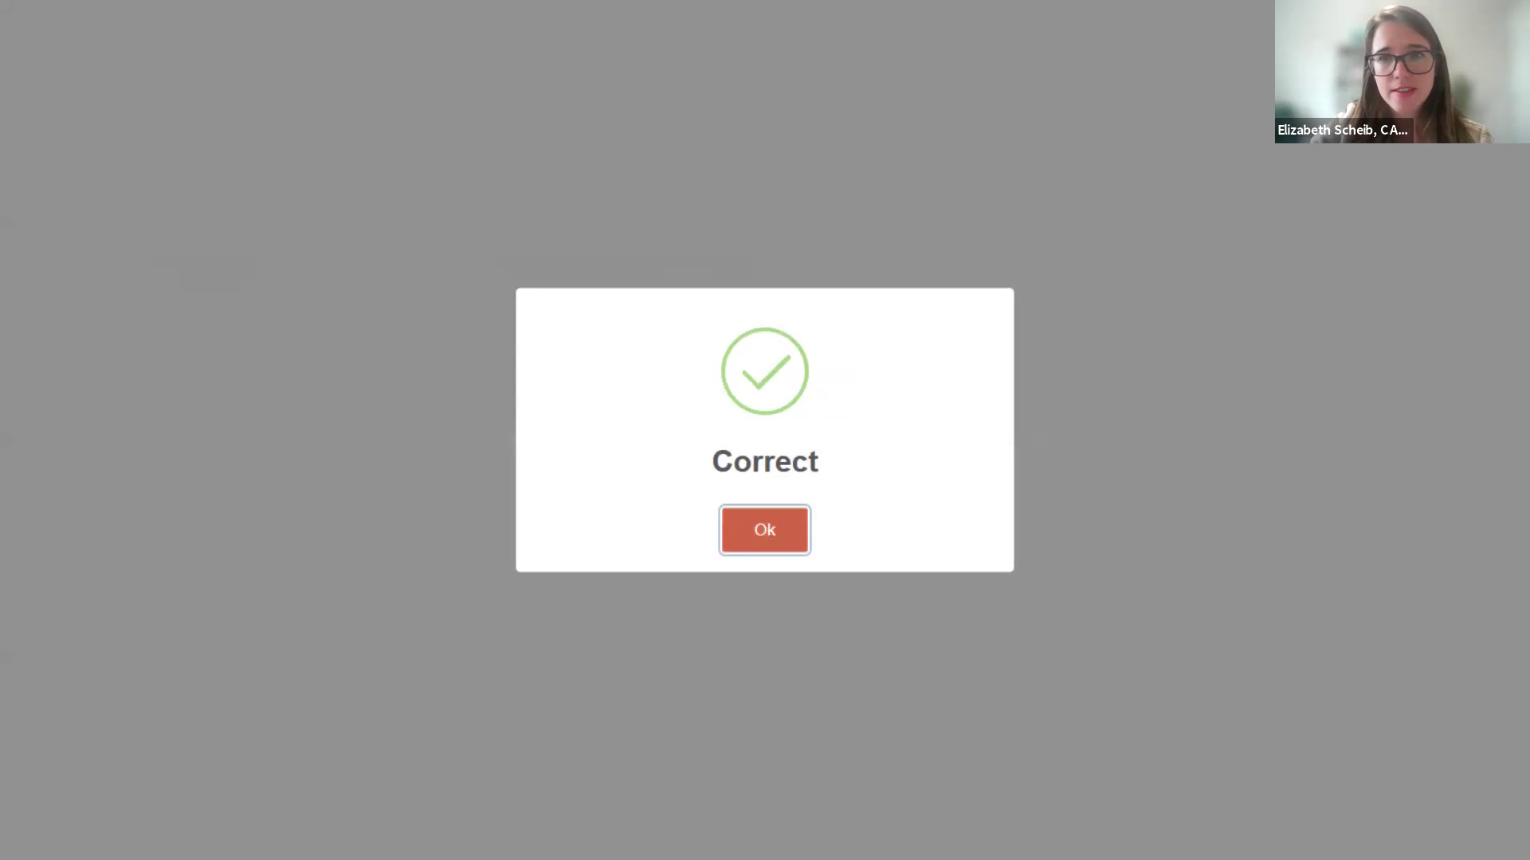
{"action": "left_click", "coordinate": [765, 530]}
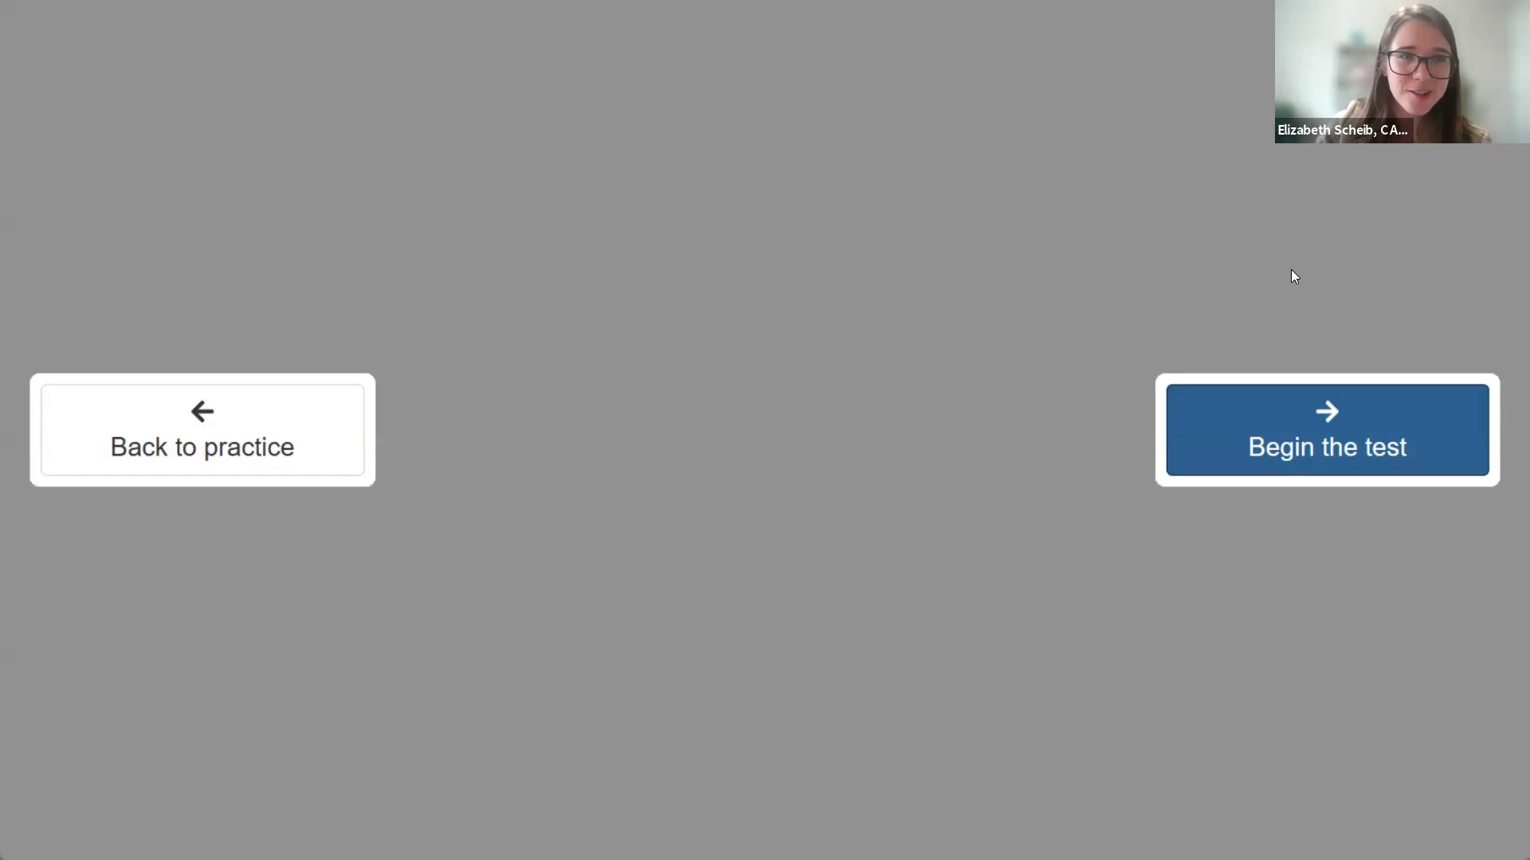
- Begin the scored Reading test, briefly highlighting and clearing the student details and ID
{"action": "left_click", "coordinate": [1391, 437]}
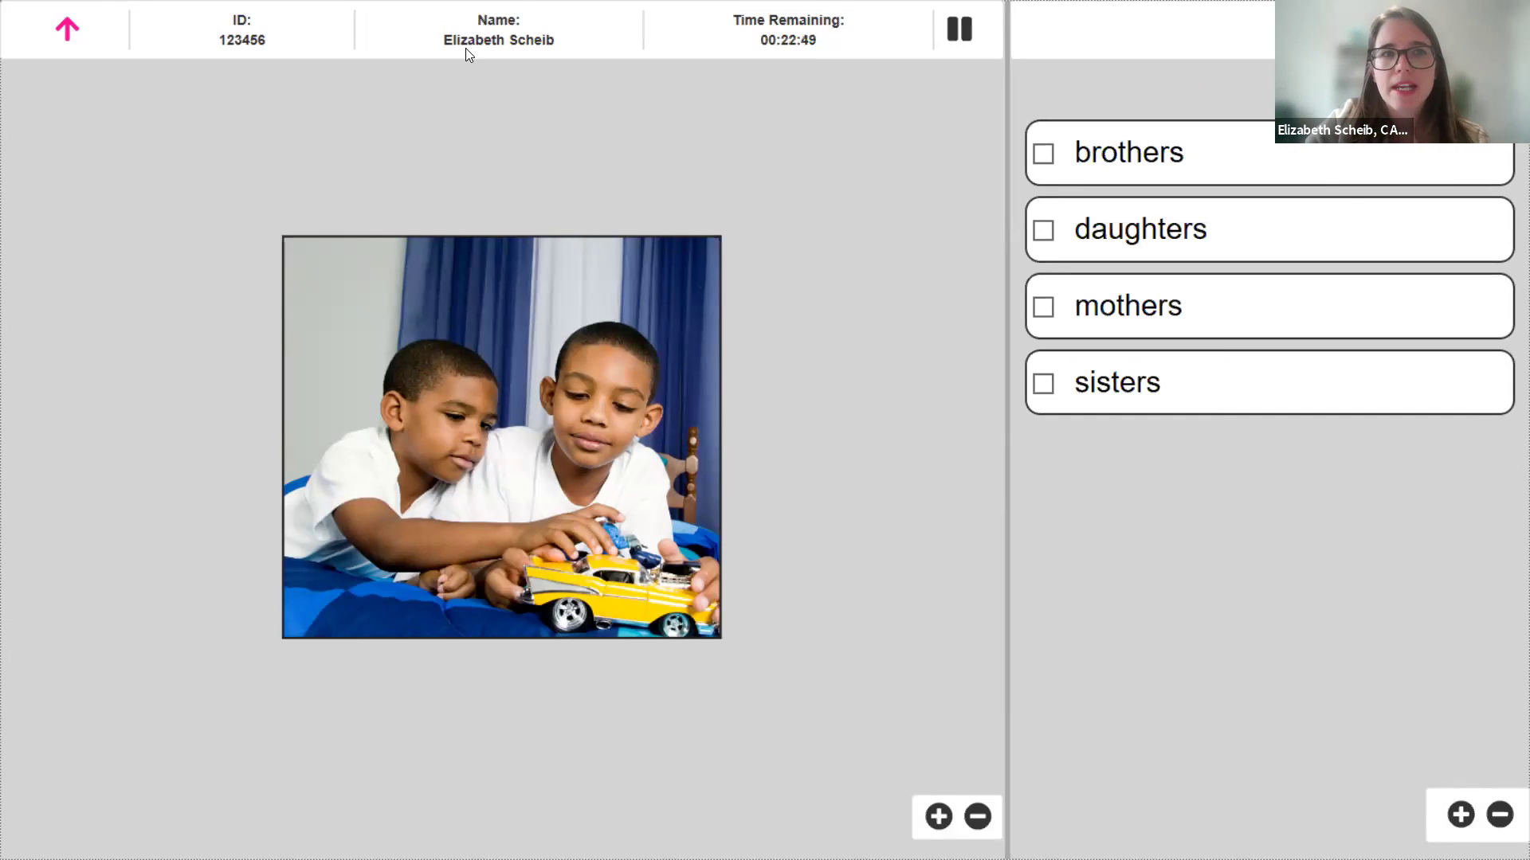
{"action": "left_click_drag", "start_coordinate": [467, 49], "coordinate": [585, 45]}
{"action": "left_click", "coordinate": [284, 61]}
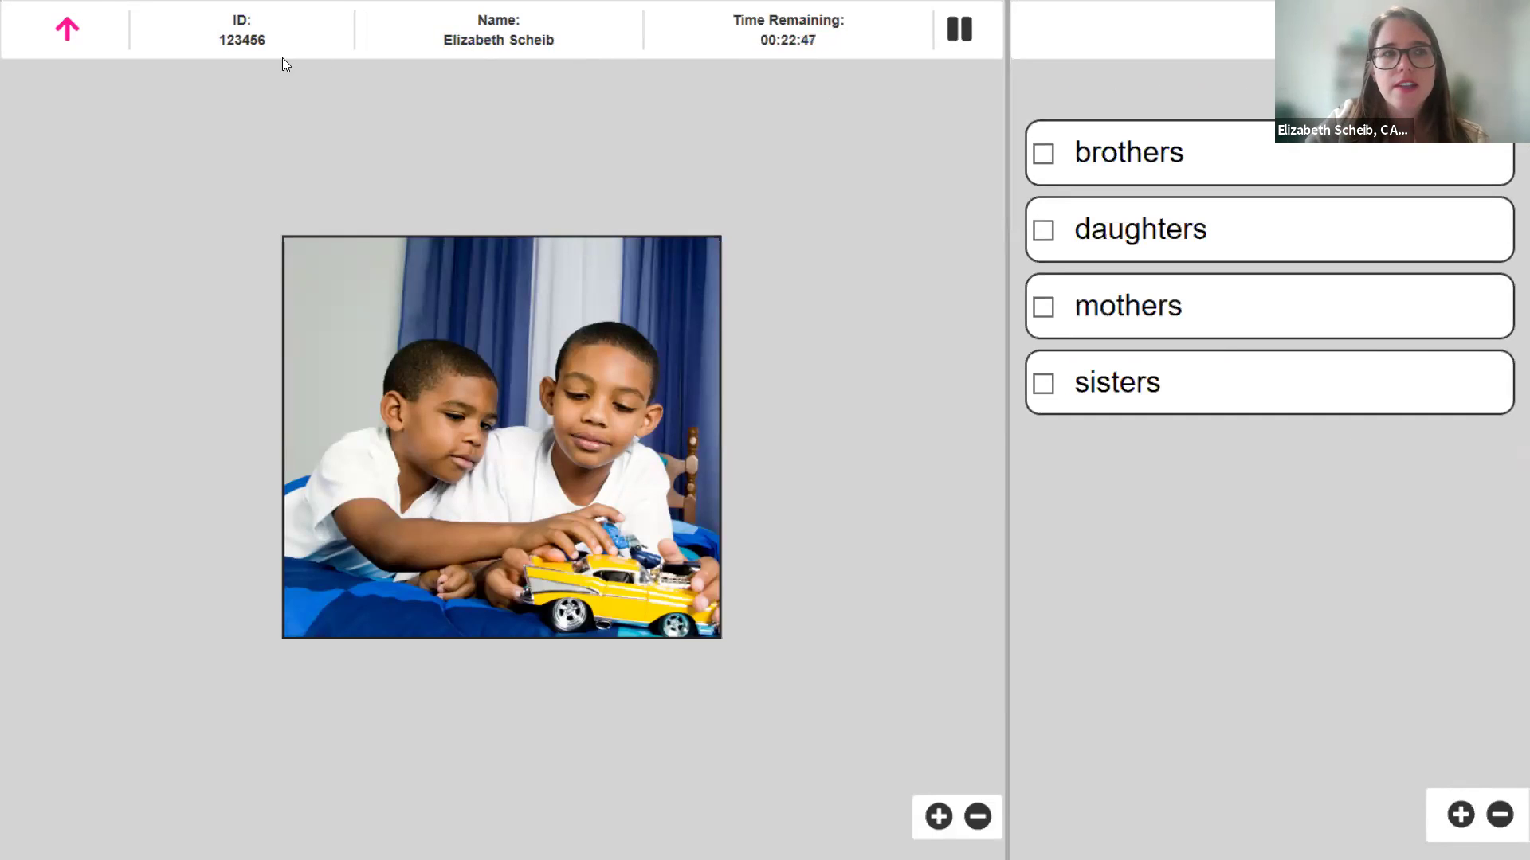
{"action": "left_click_drag", "start_coordinate": [208, 46], "coordinate": [297, 53]}
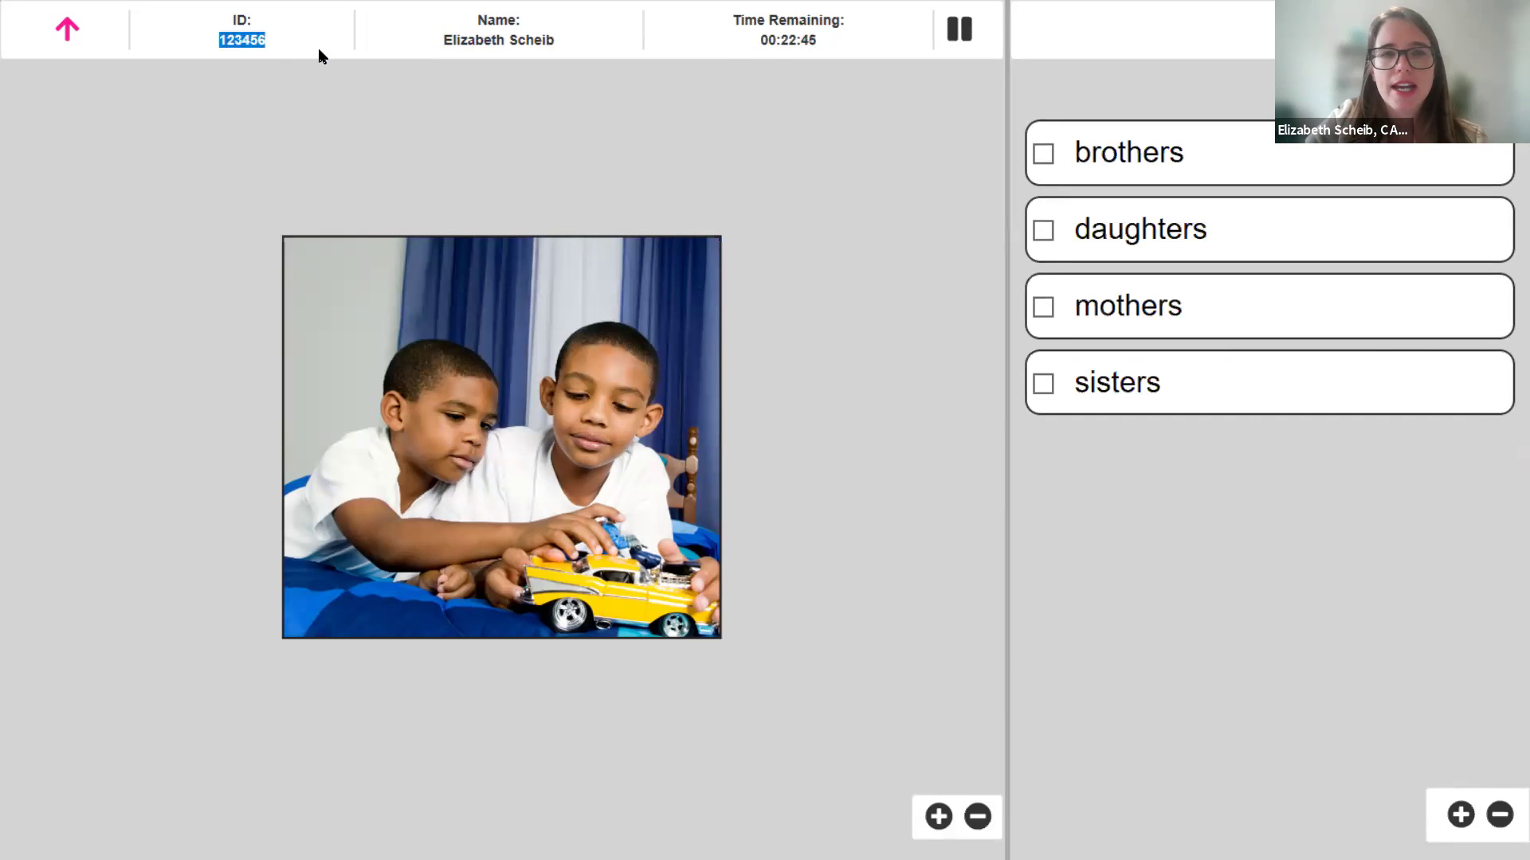
{"action": "left_click", "coordinate": [321, 56]}
- Answer brothers, $10.50 shipping, buy a new sweater, and Do not leave door open
{"action": "left_click", "coordinate": [1160, 137]}
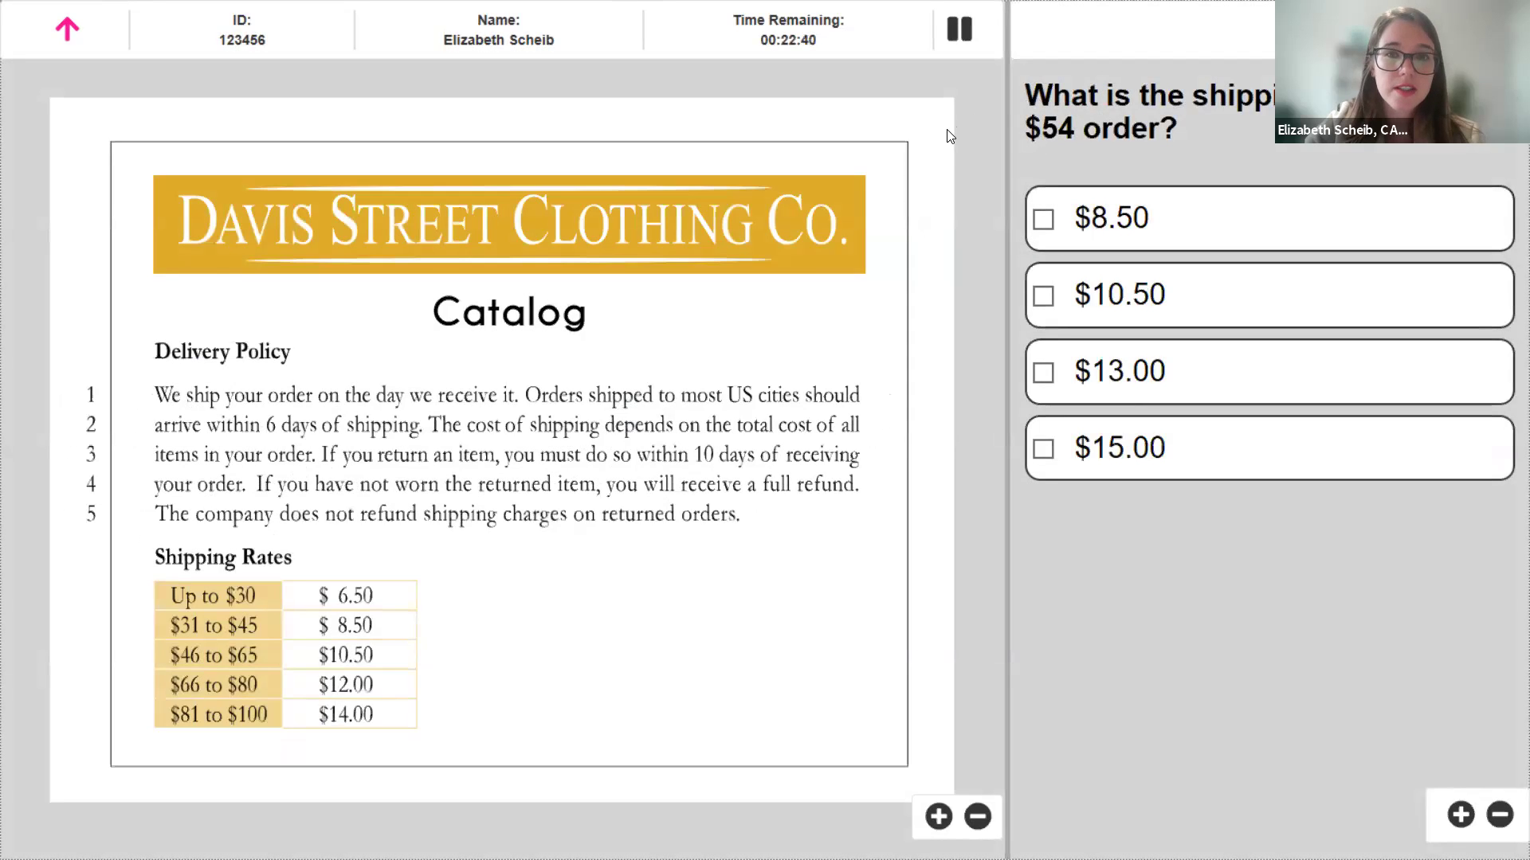
{"action": "left_click", "coordinate": [1315, 295]}
{"action": "left_click", "coordinate": [1314, 223]}
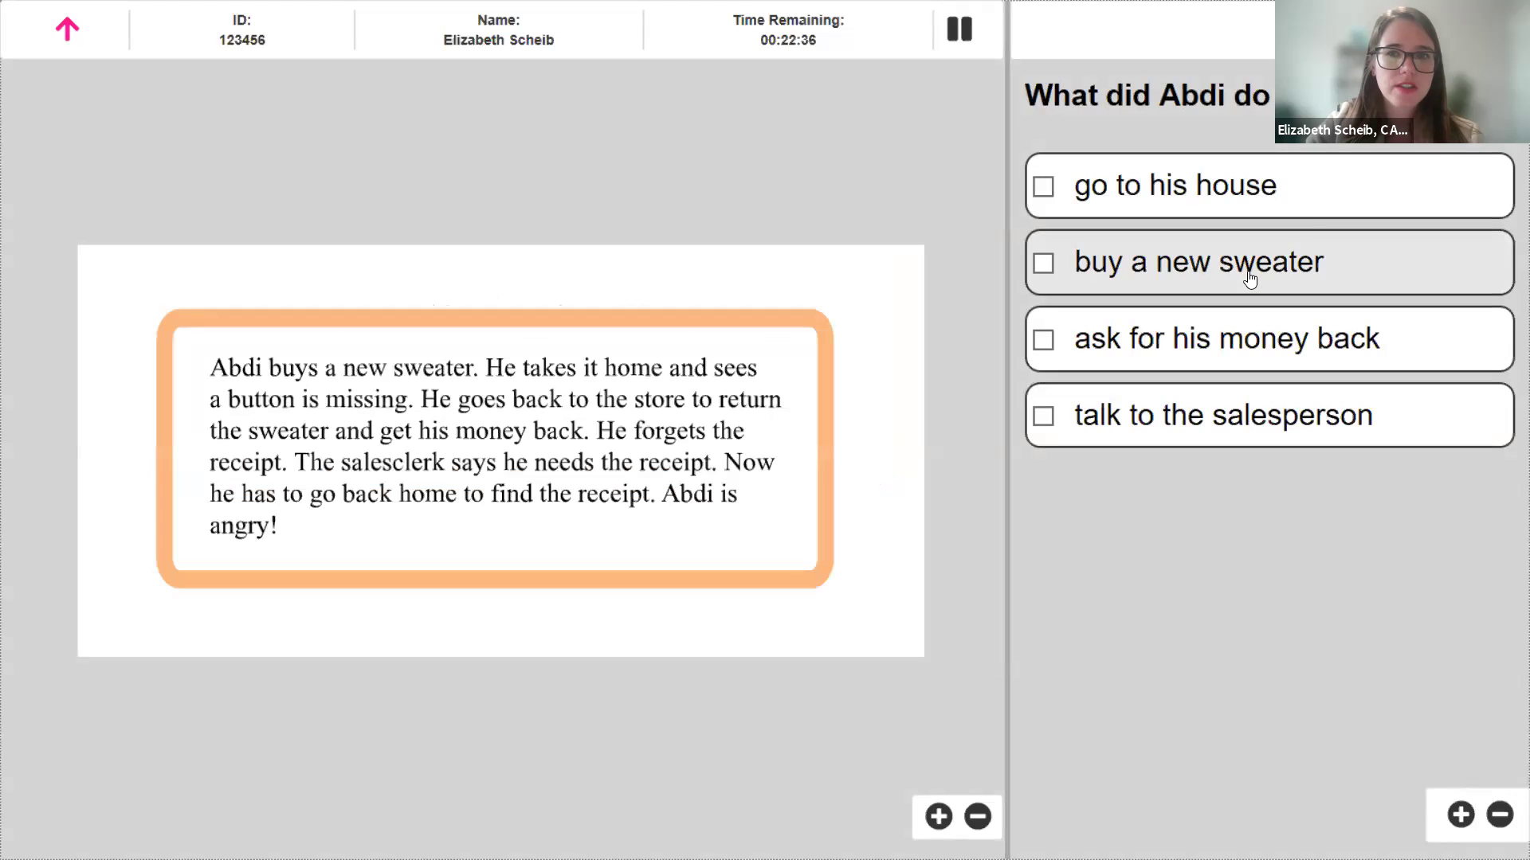
{"action": "left_click", "coordinate": [1249, 279]}
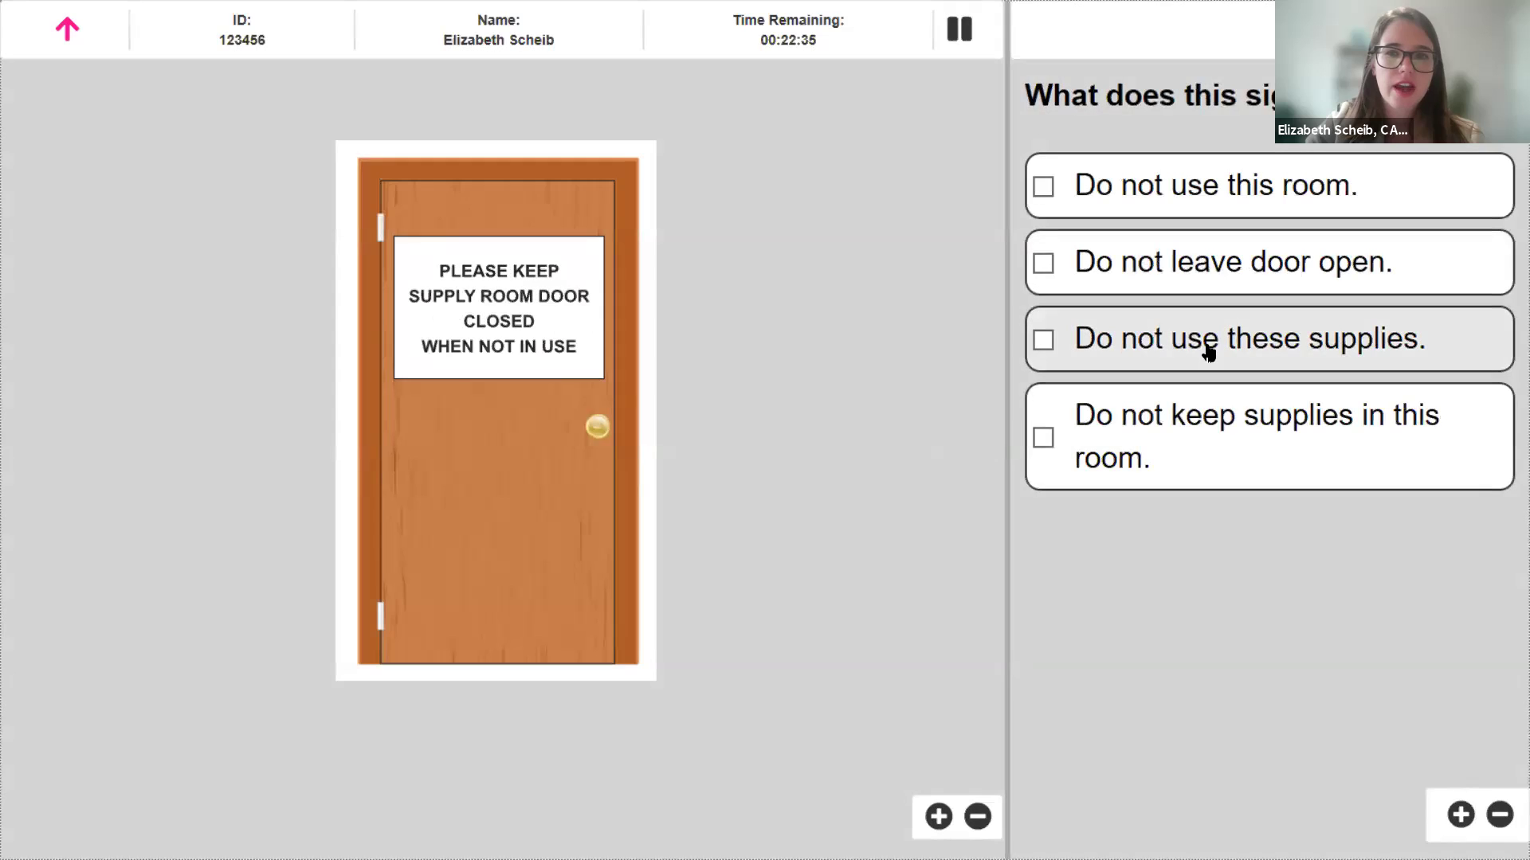
{"action": "left_click", "coordinate": [1209, 354]}
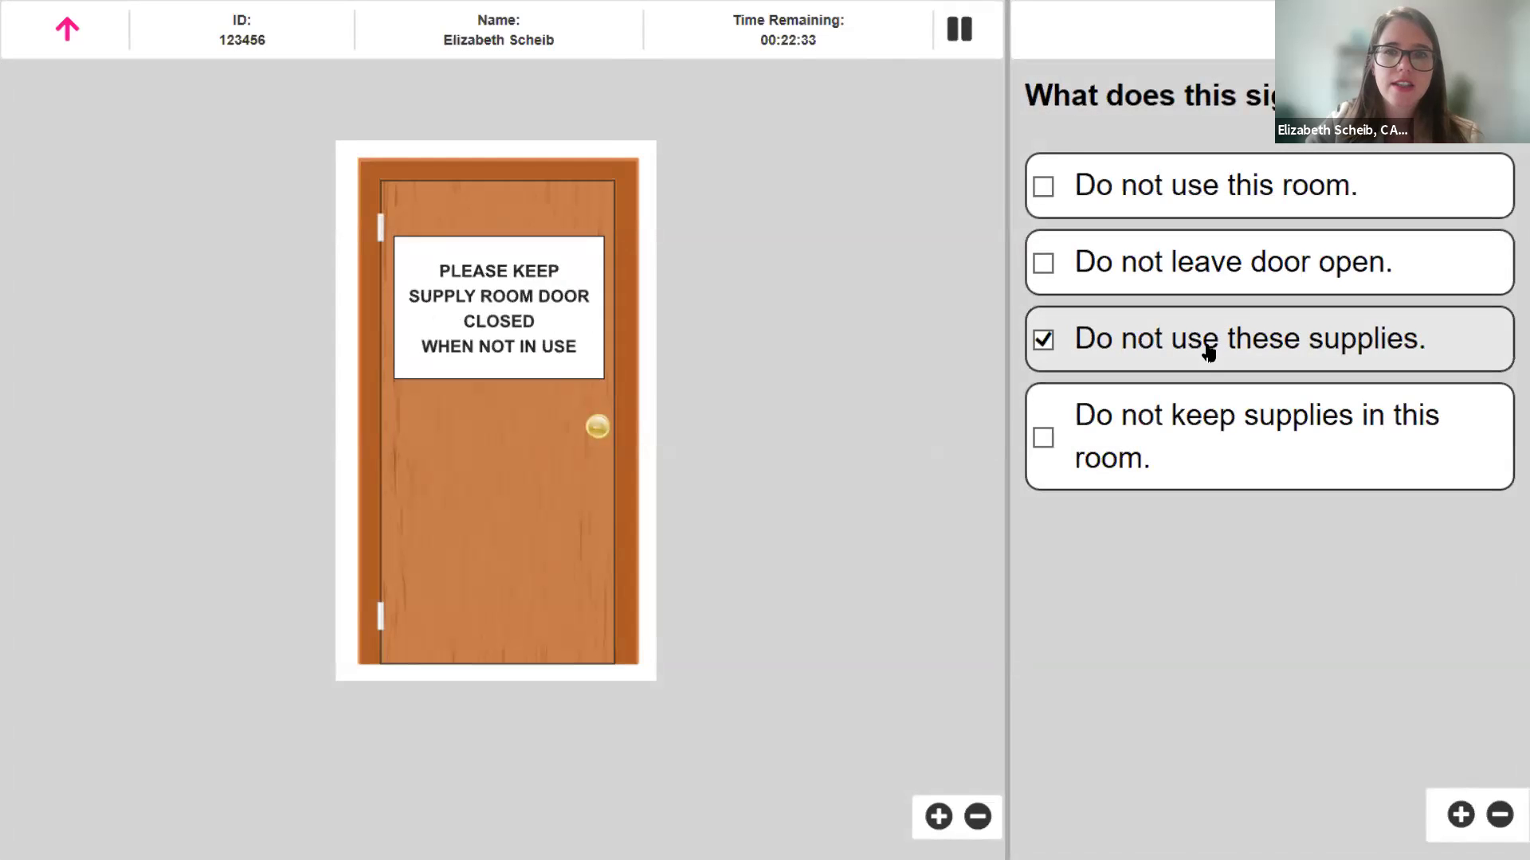
{"action": "left_click", "coordinate": [1171, 414]}
{"action": "left_click", "coordinate": [1219, 263]}
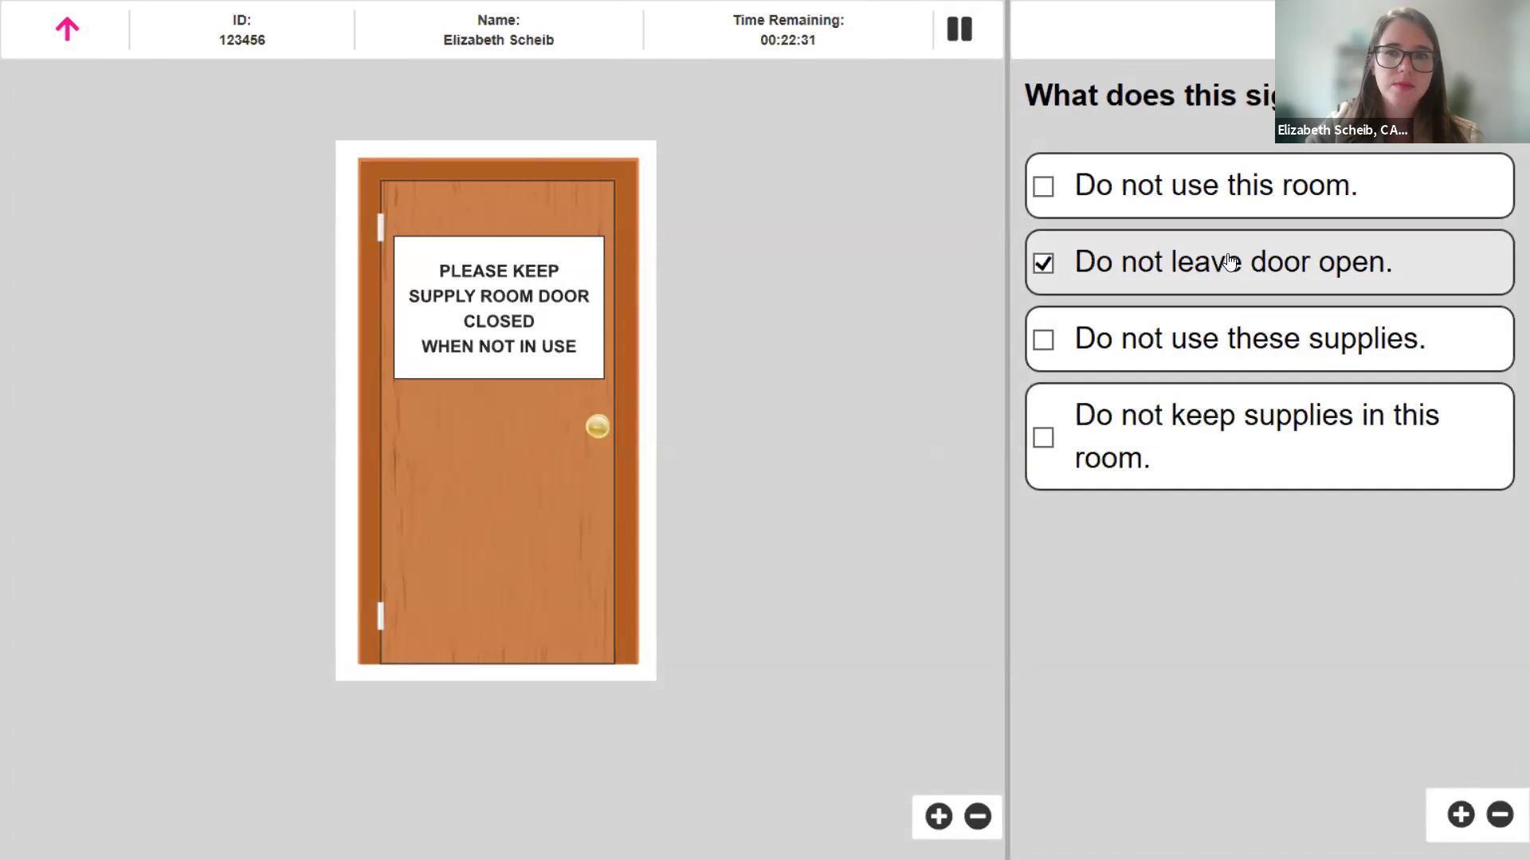
{"action": "left_click", "coordinate": [1256, 182]}
{"action": "left_click", "coordinate": [1398, 248]}
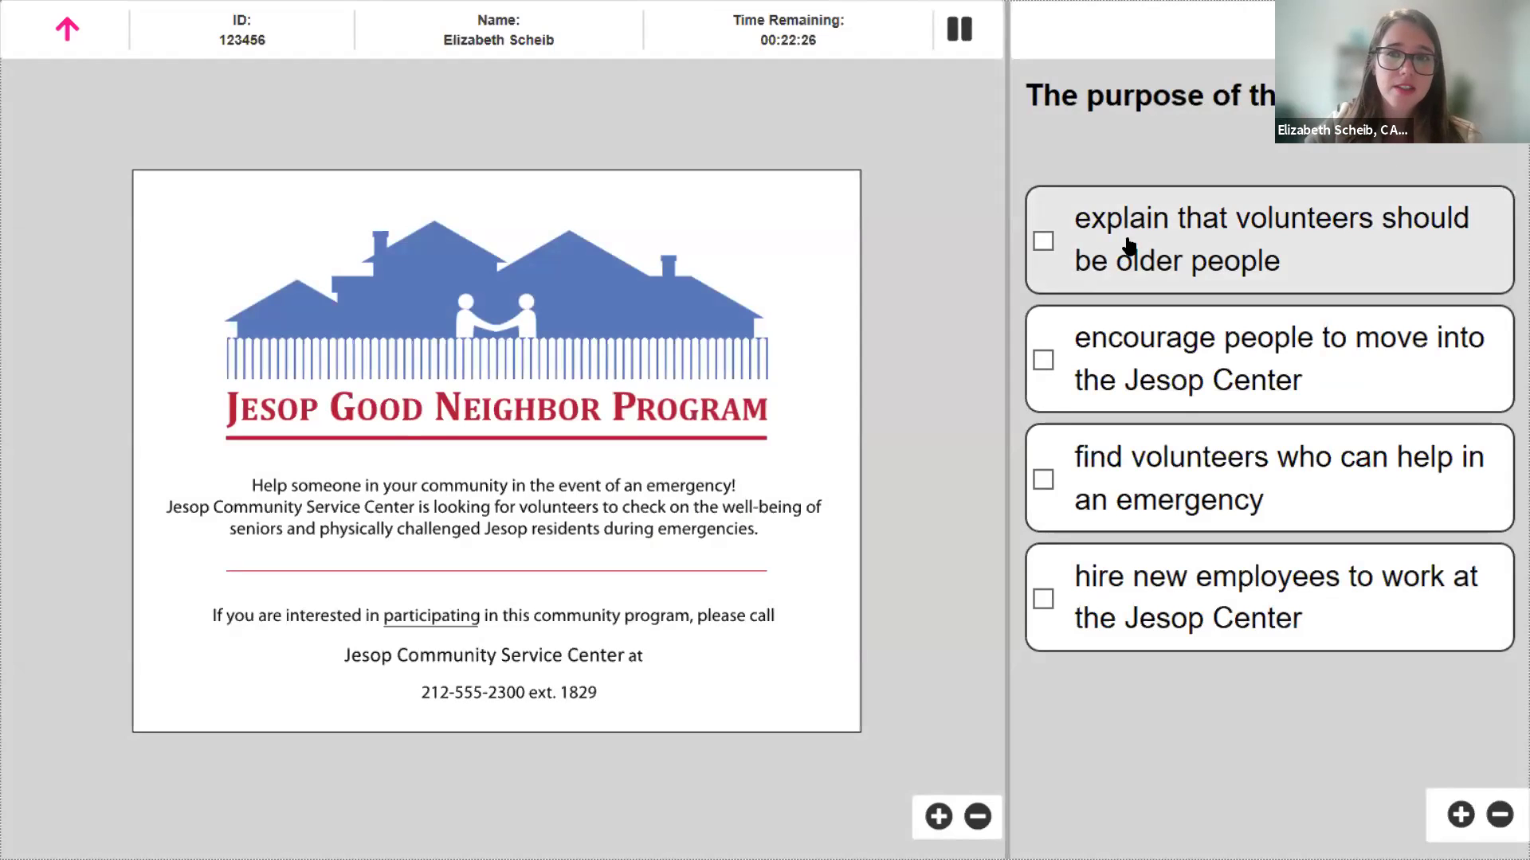
- Answer find volunteers for emergencies, meeting, and It's better to clean up now than pay later
{"action": "left_click", "coordinate": [1103, 470]}
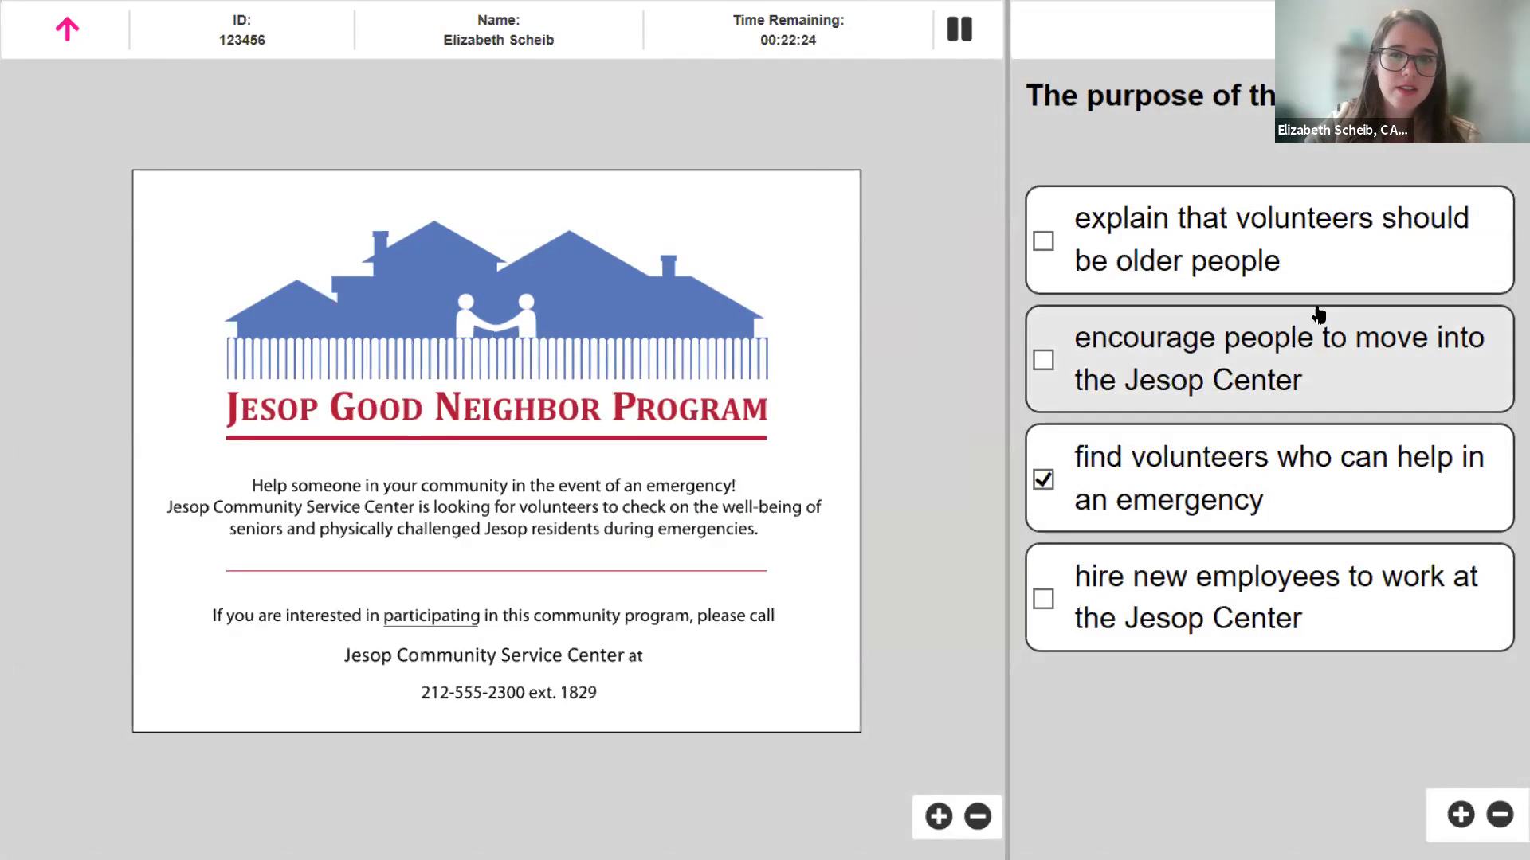
{"action": "left_click", "coordinate": [1462, 29]}
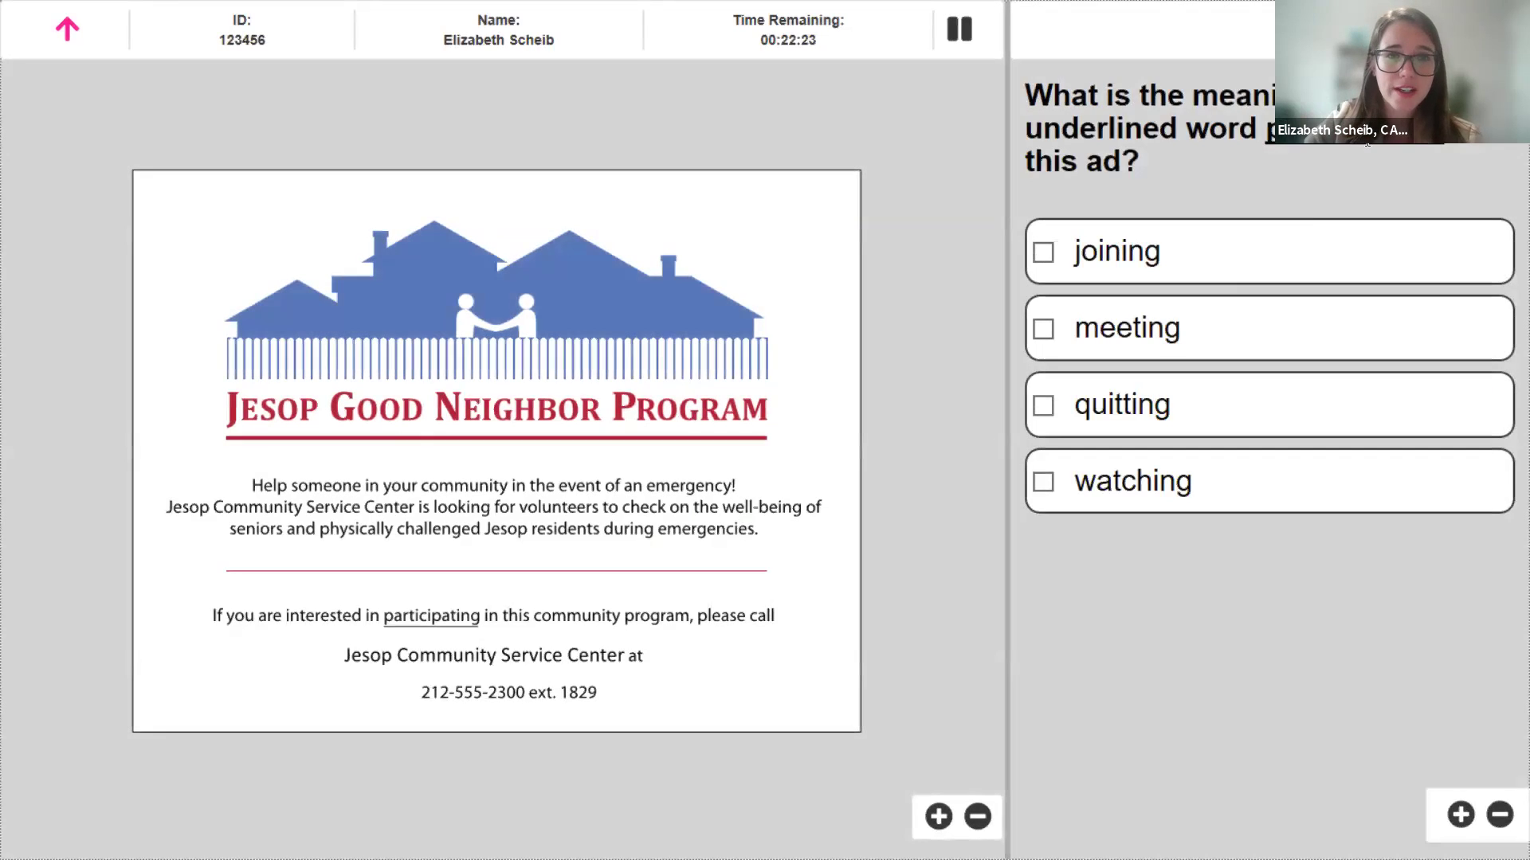
{"action": "left_click", "coordinate": [1211, 348]}
{"action": "left_click", "coordinate": [1462, 29]}
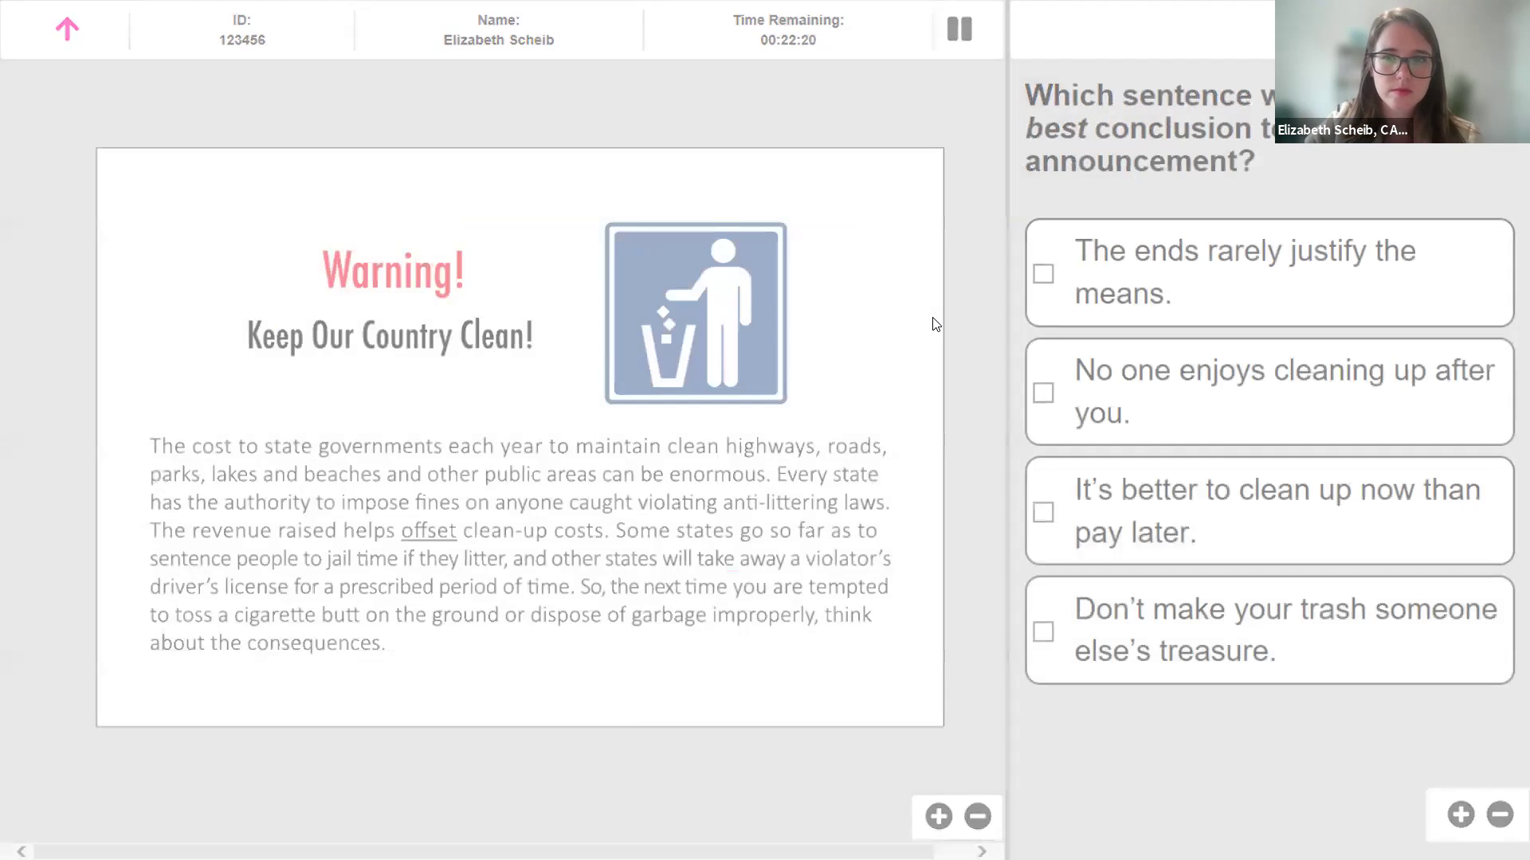
{"action": "left_click", "coordinate": [1266, 529]}
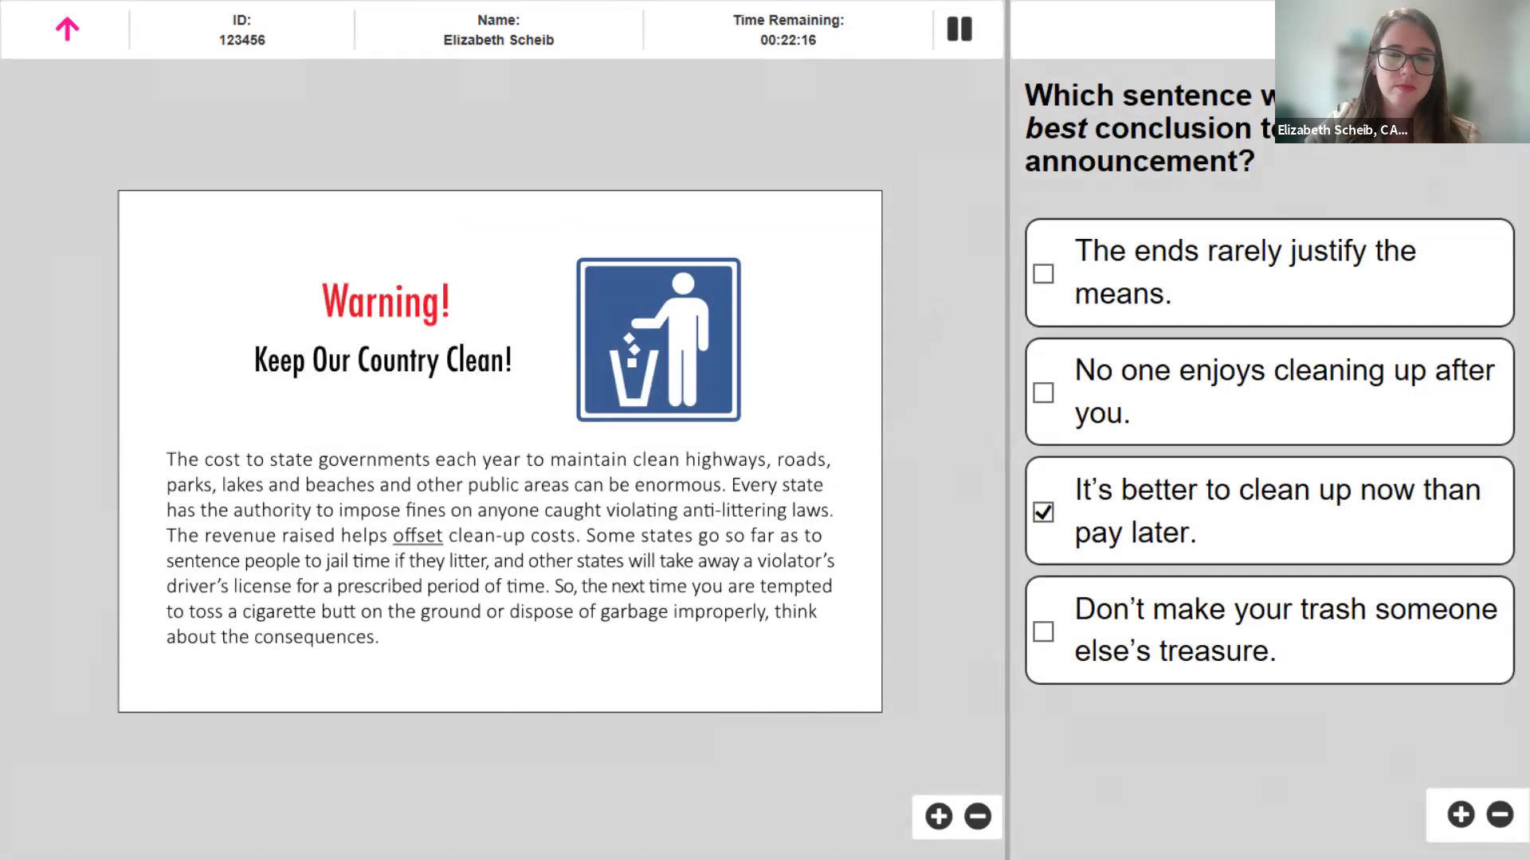
{"action": "left_click", "coordinate": [1462, 29]}
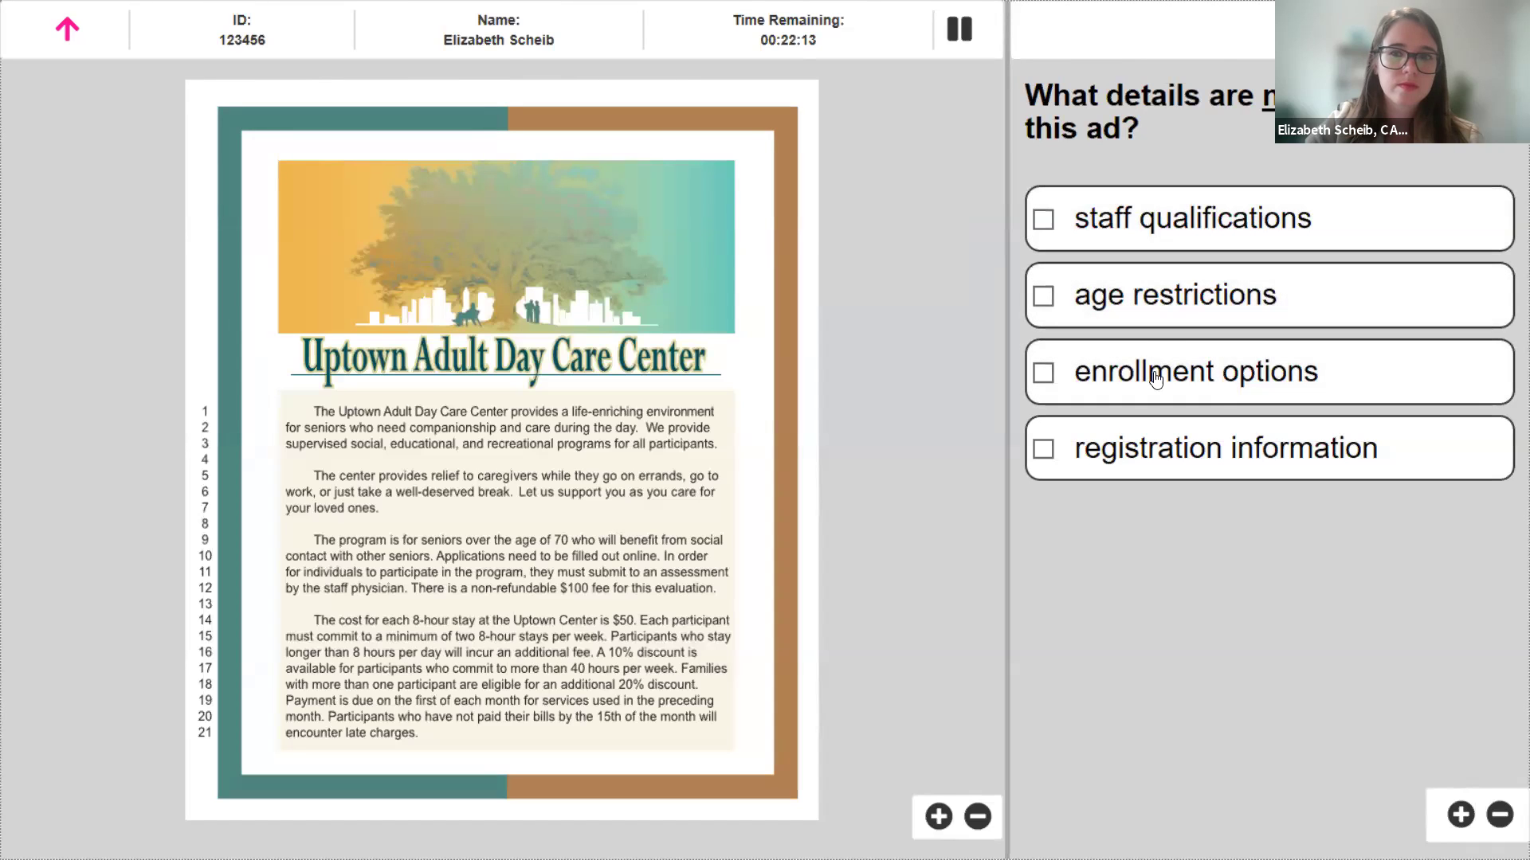
- Answer registration information, paragraph 3, and the company-issued photo ID statement
{"action": "left_click", "coordinate": [1168, 452]}
{"action": "left_click", "coordinate": [1462, 29]}
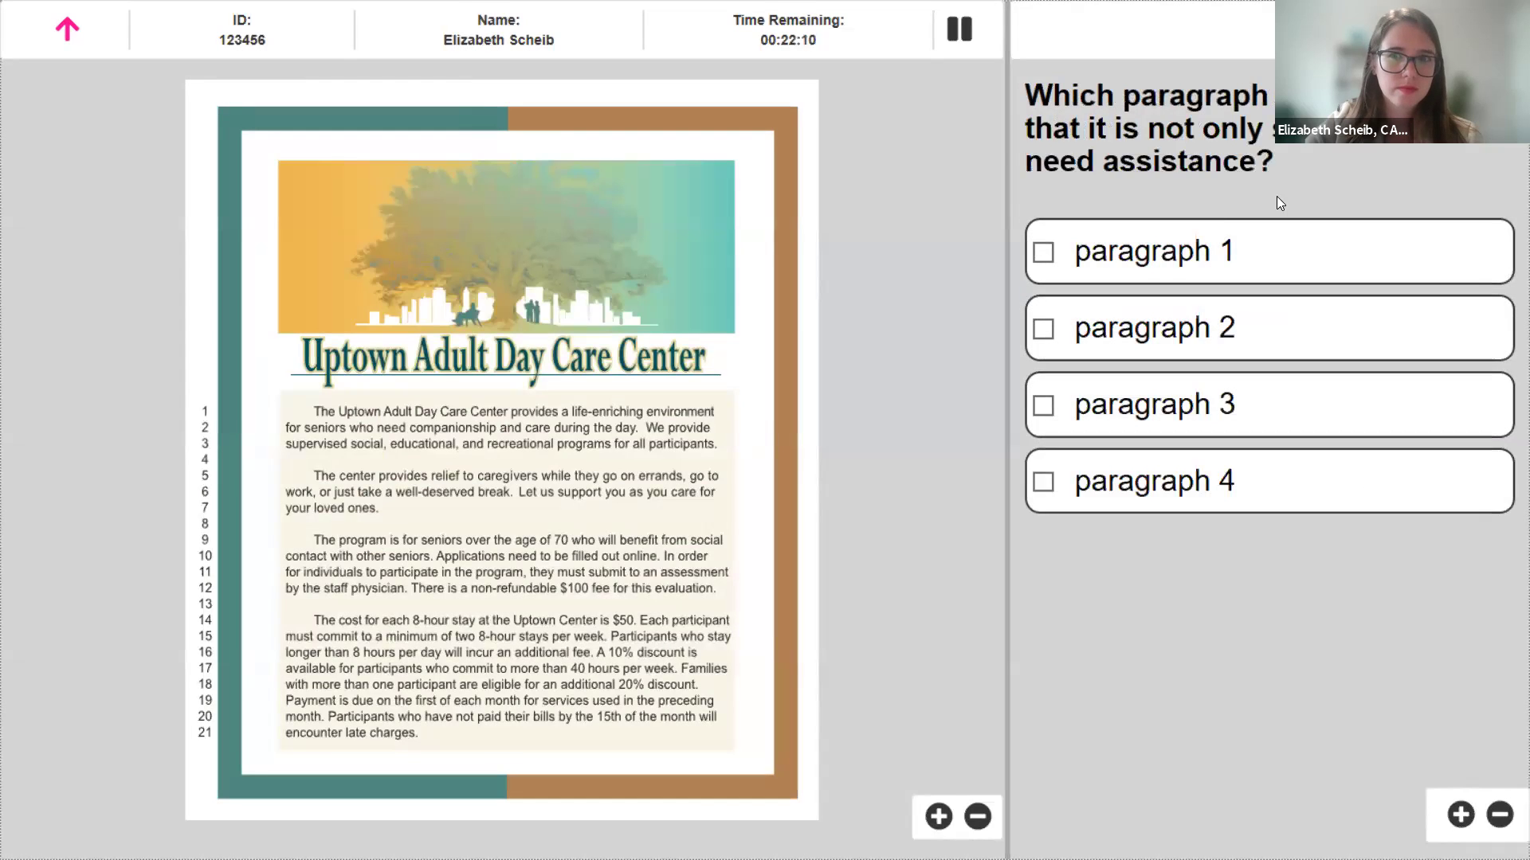
{"action": "left_click", "coordinate": [1157, 403]}
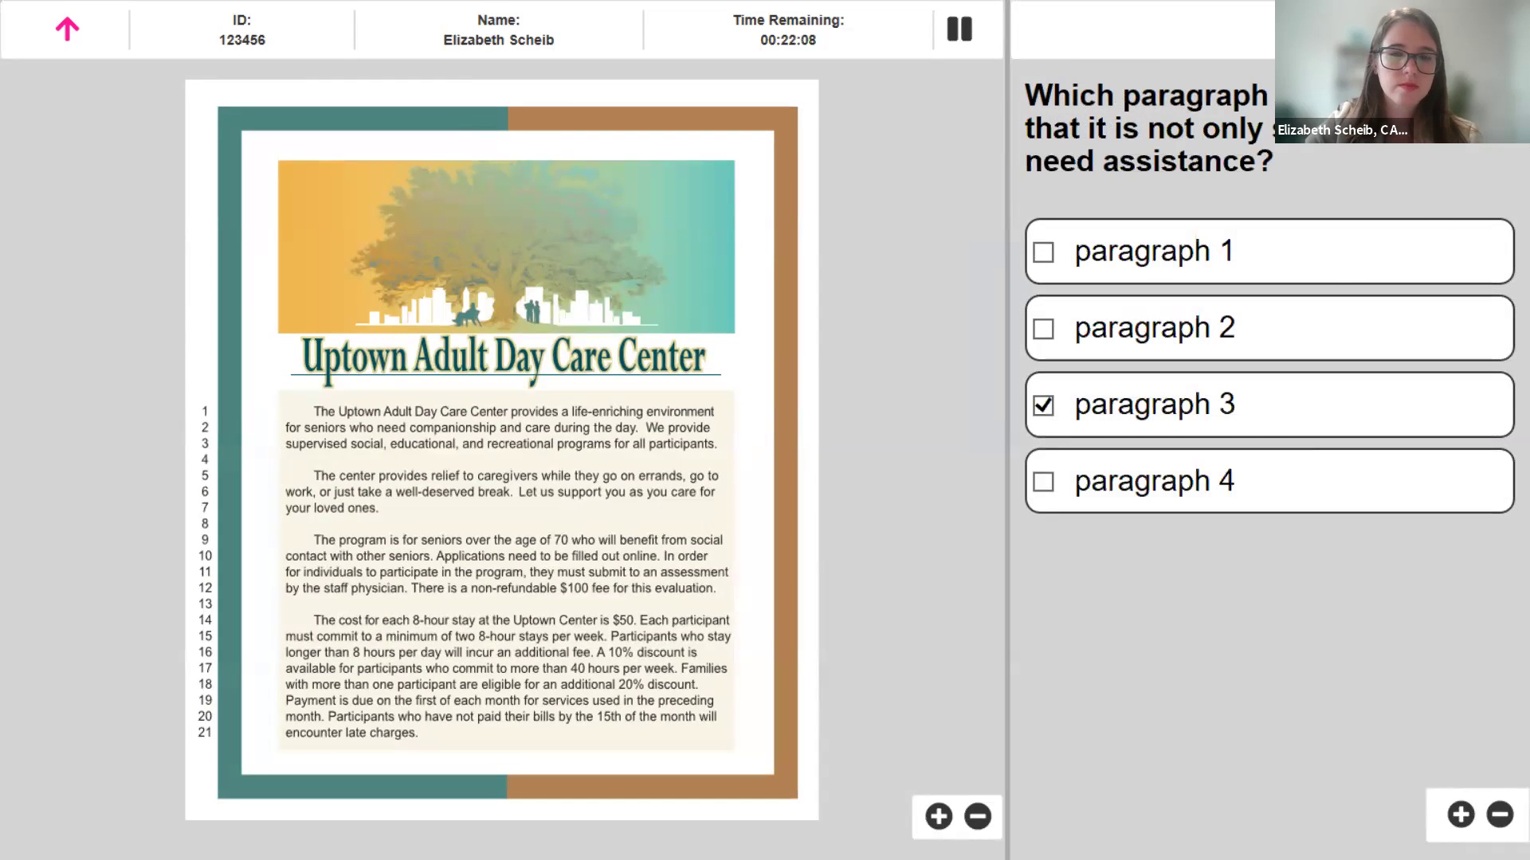
{"action": "left_click", "coordinate": [1462, 29]}
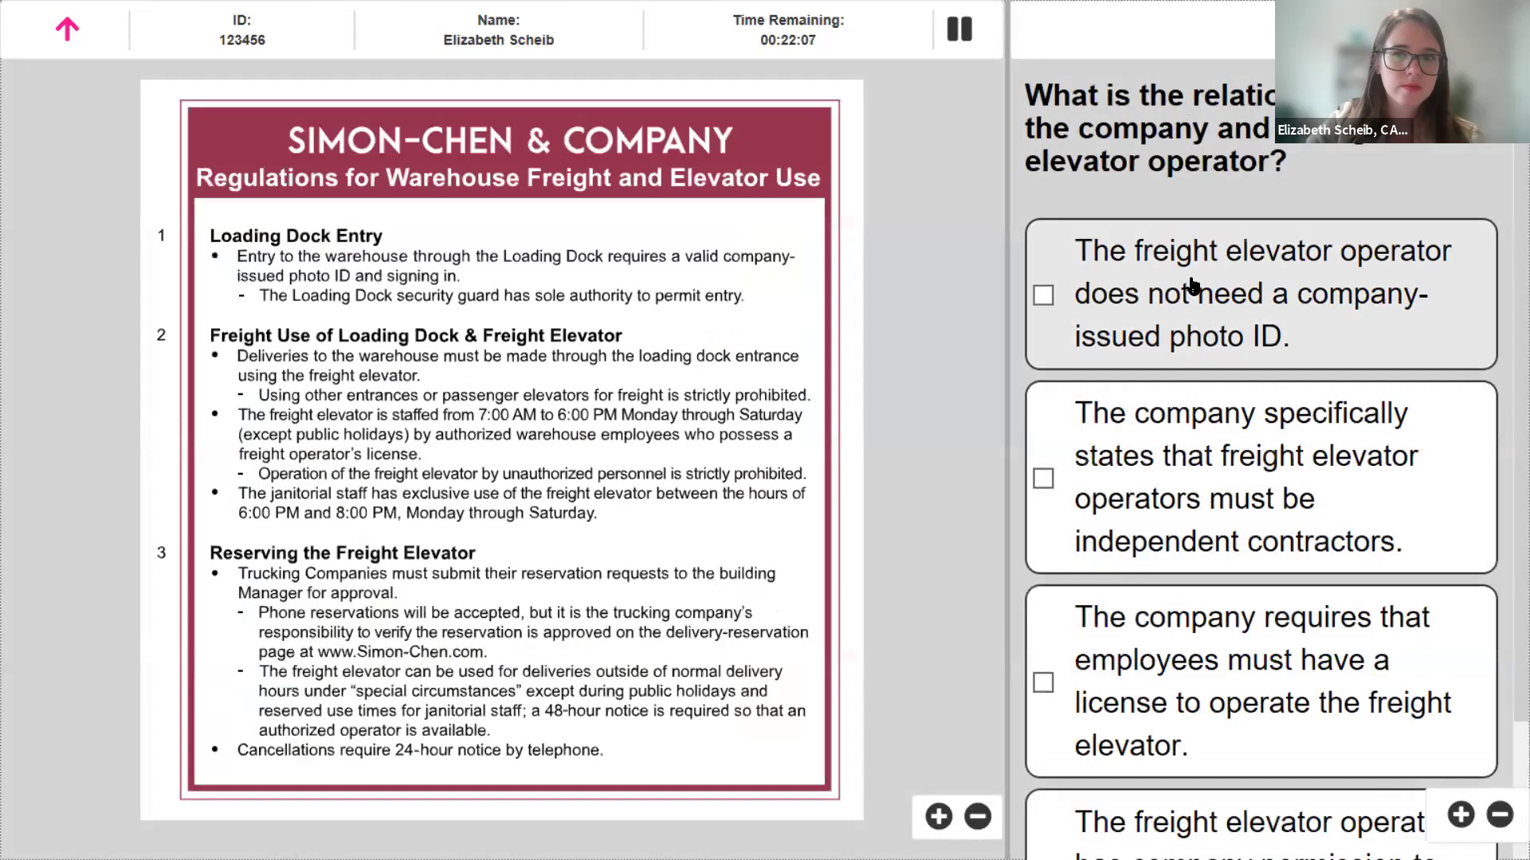
{"action": "left_click", "coordinate": [1153, 326]}
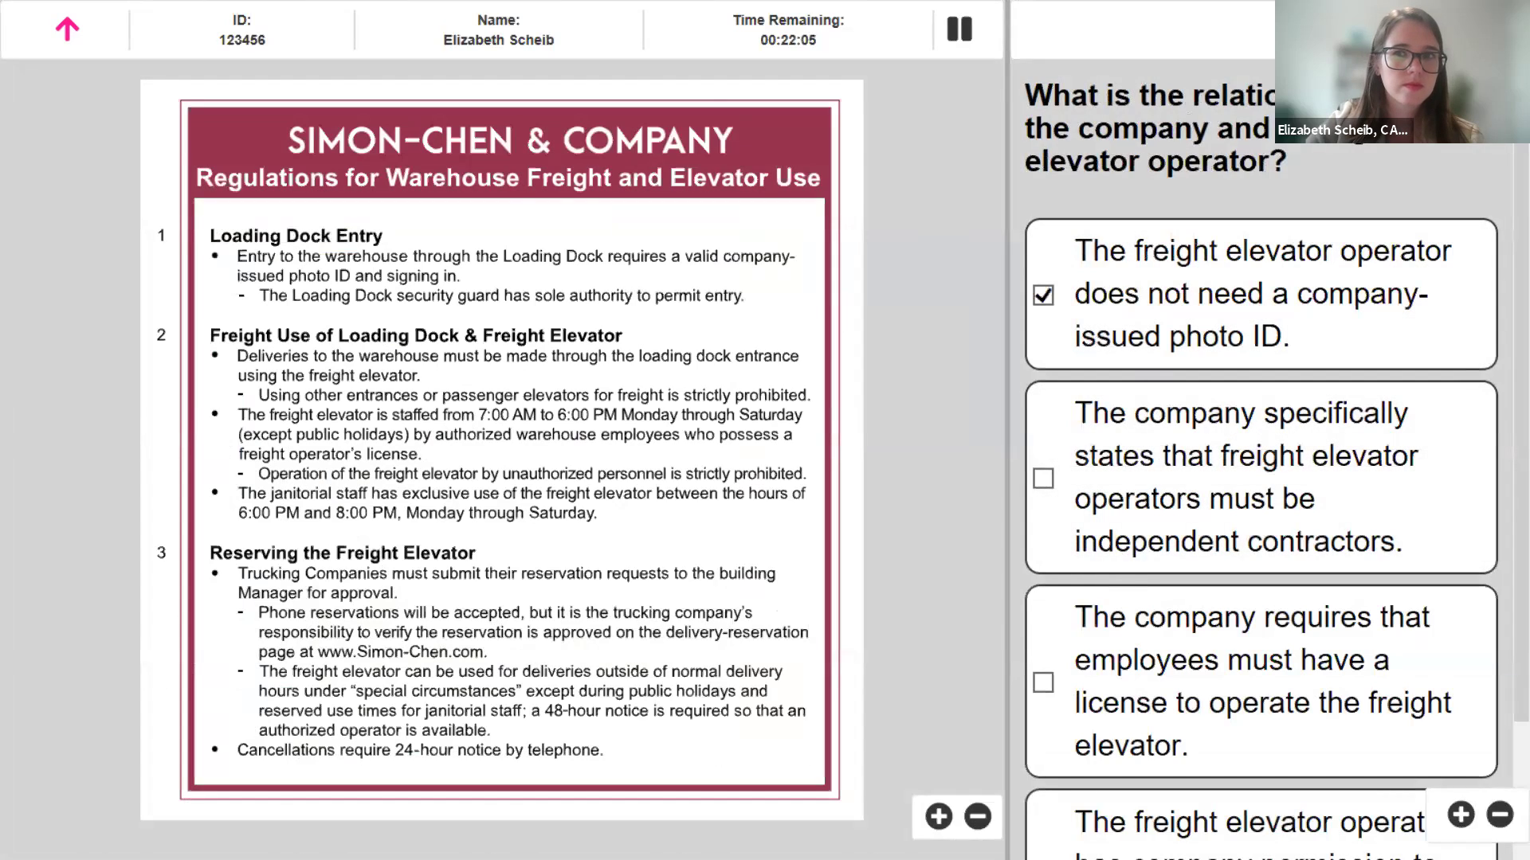
{"action": "key", "text": "alt+n"}
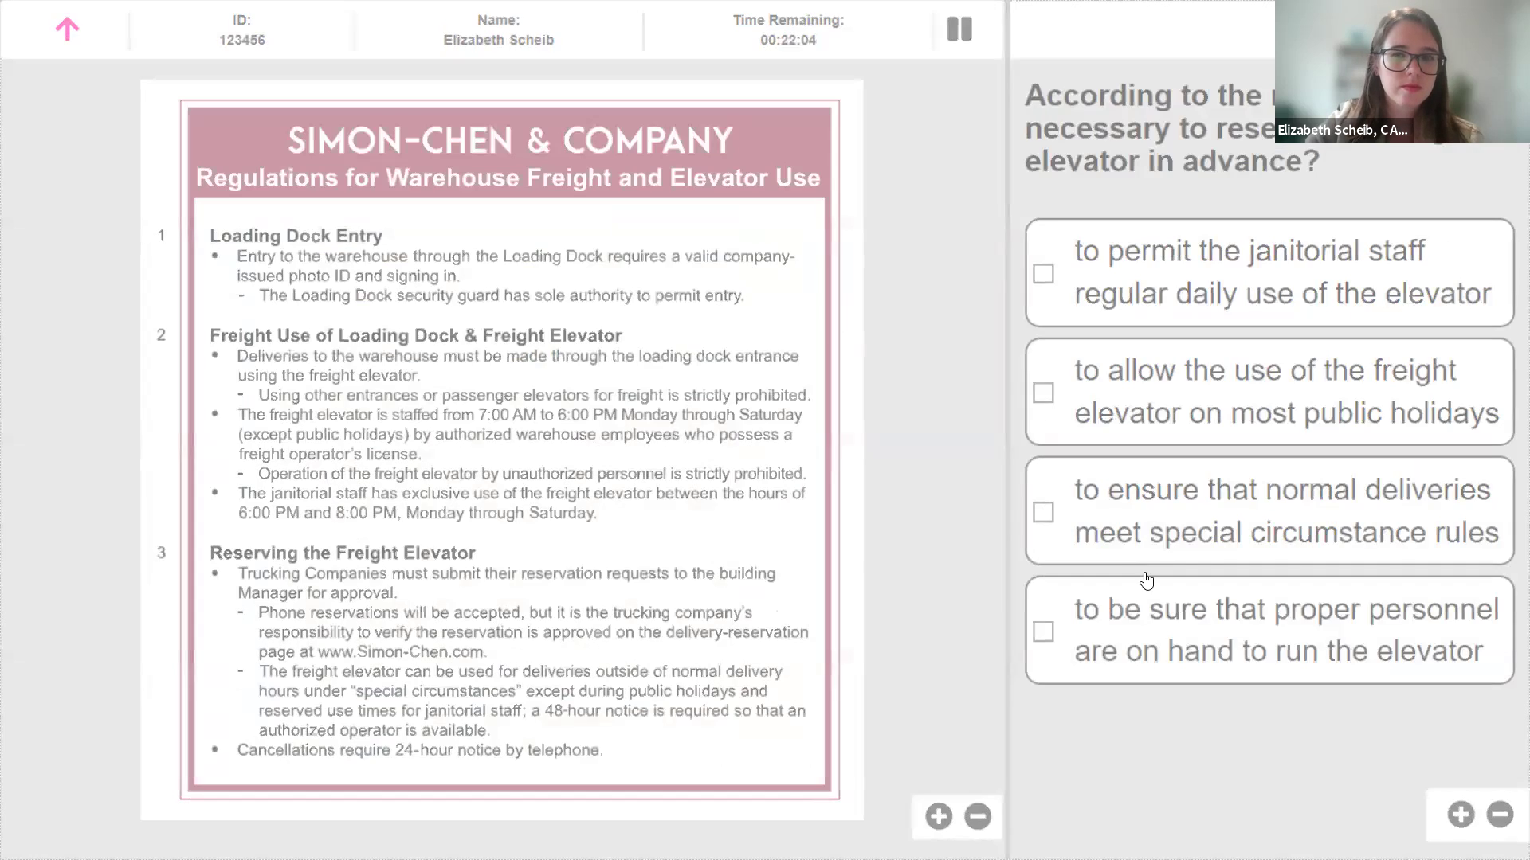
- Answer the freight elevator question with the special circumstance rules reason
{"action": "left_click", "coordinate": [1126, 542]}
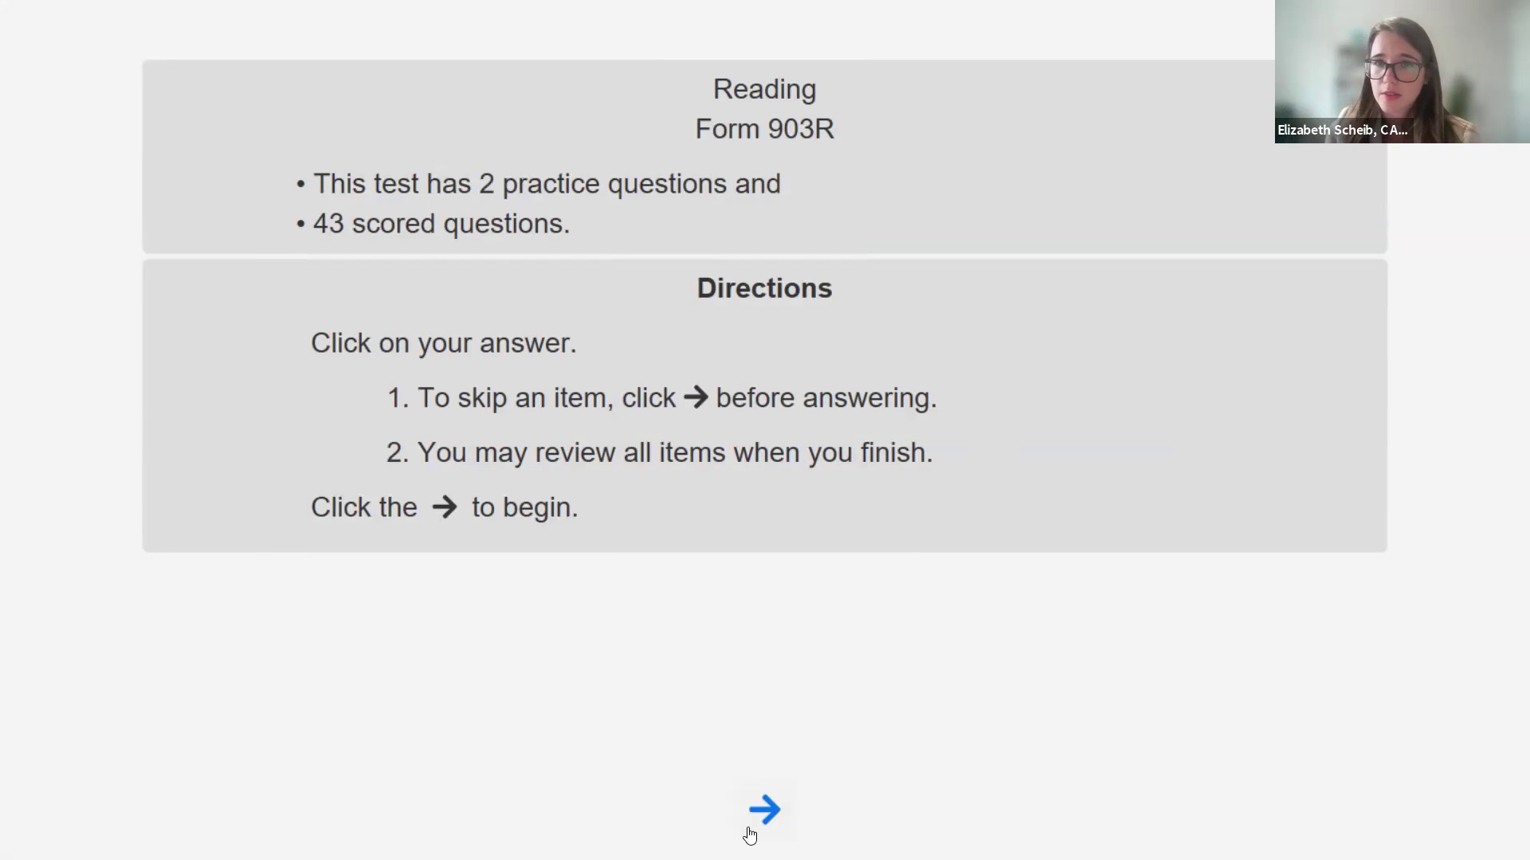
- Begin Reading Form 903R and submit 'to talk about benefits at Photo Works' as the first practice answer
{"action": "left_click", "coordinate": [749, 835]}
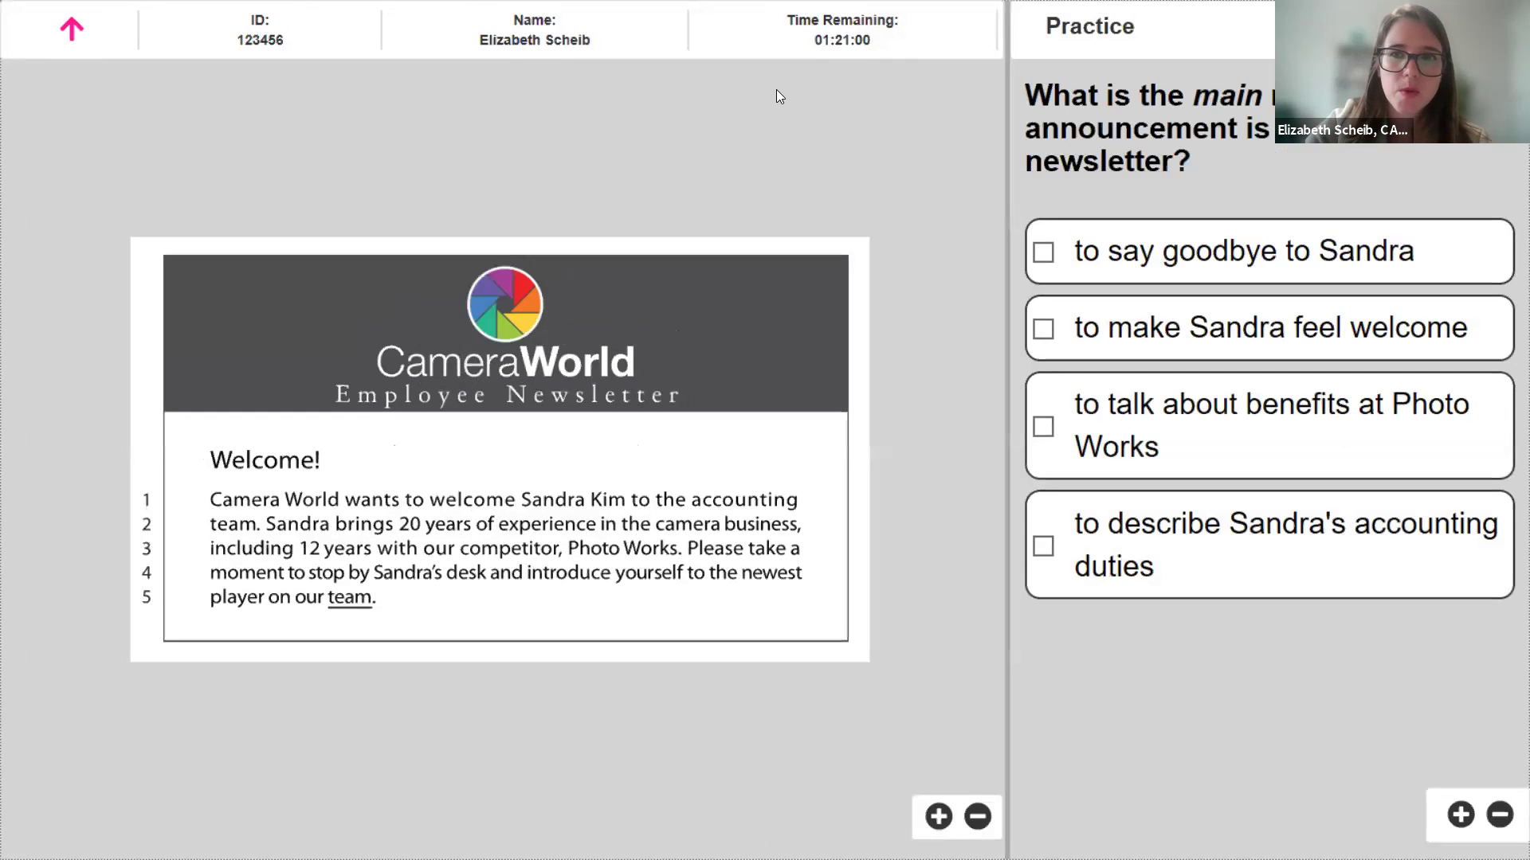
{"action": "left_click", "coordinate": [1247, 398]}
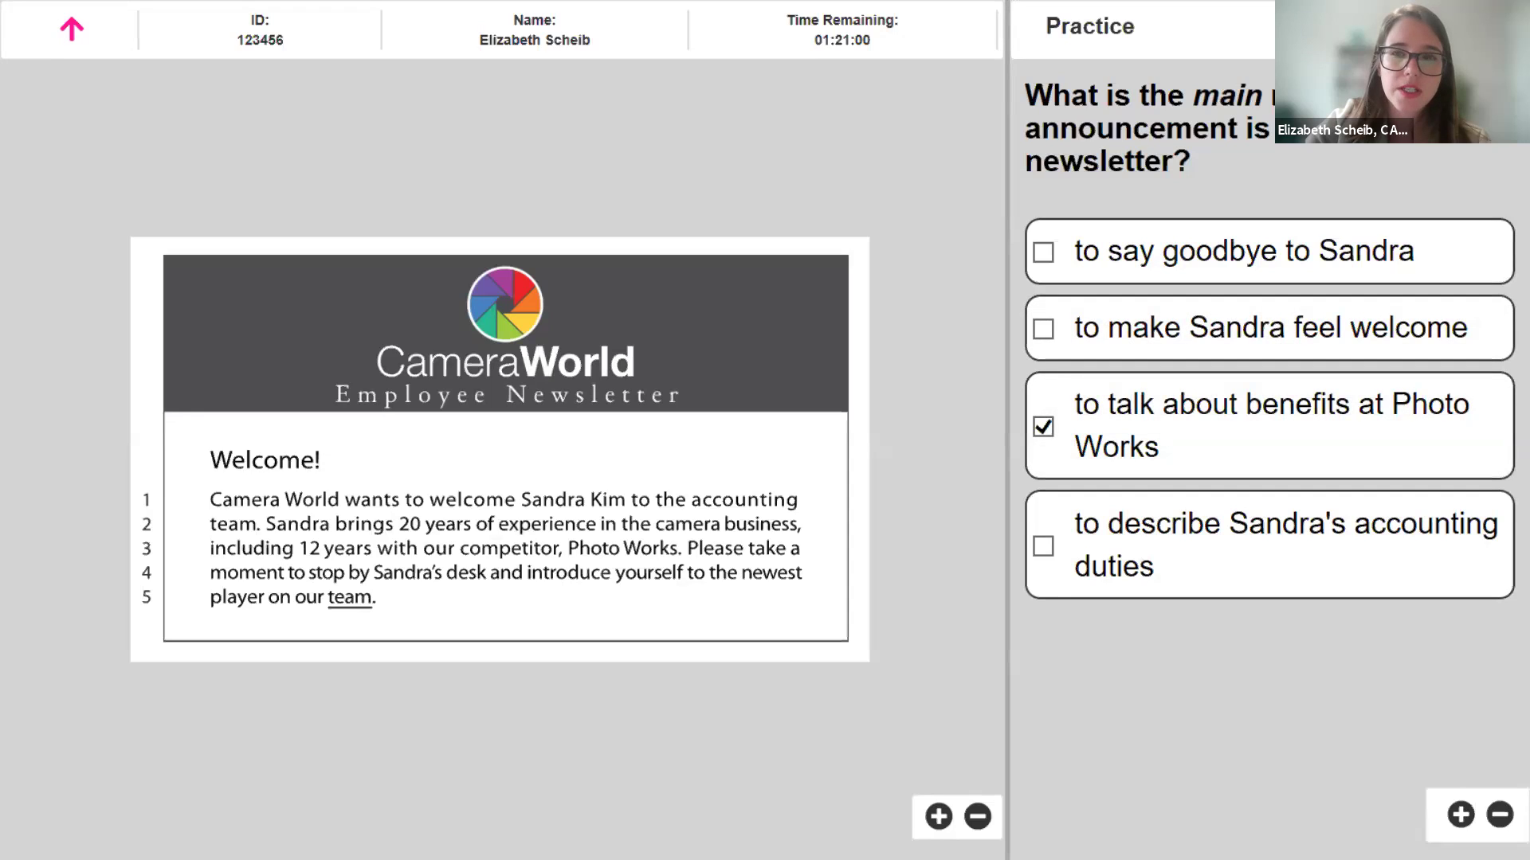
{"action": "left_click", "coordinate": [1482, 30]}
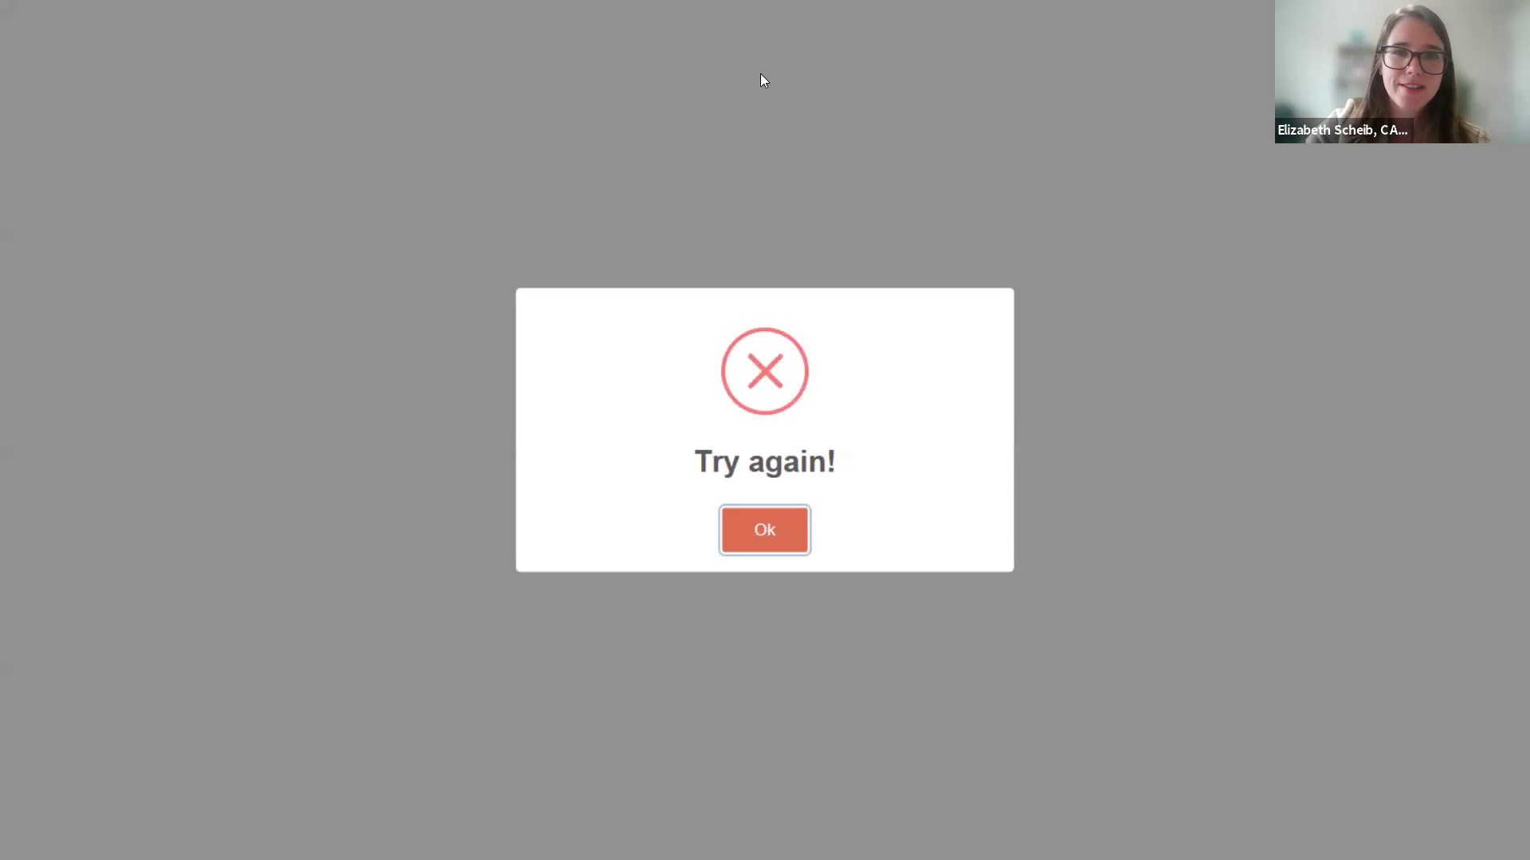
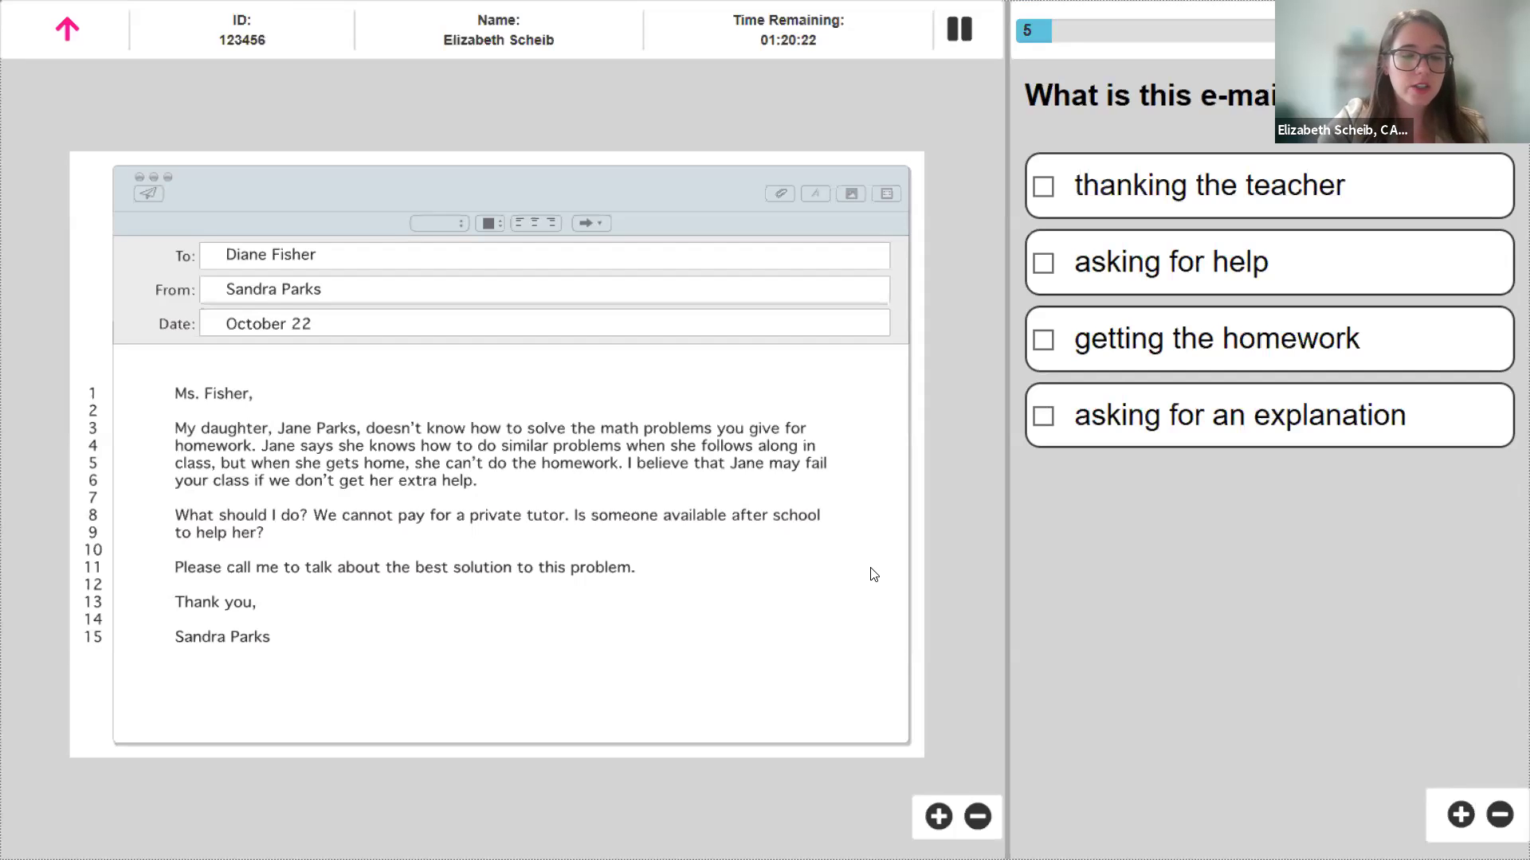
- Press Escape during question 5 to show the proctor's end/exit test options
{"action": "key", "text": "Escape"}
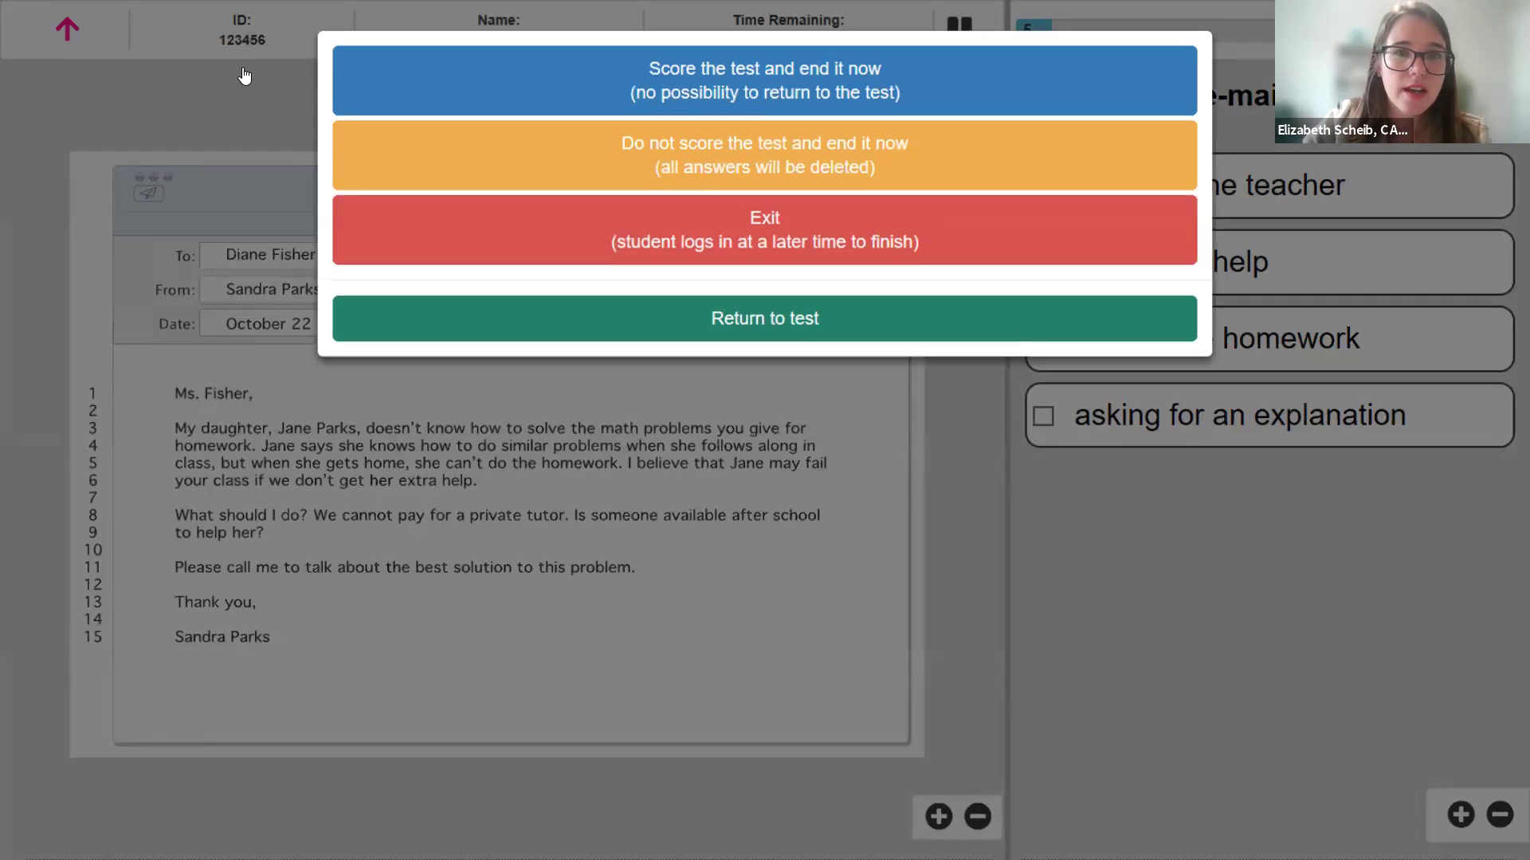
- Choose 'Exit (student logs in at a later time to finish)' so Laptop (1) becomes Inactive
{"action": "left_click", "coordinate": [860, 243]}
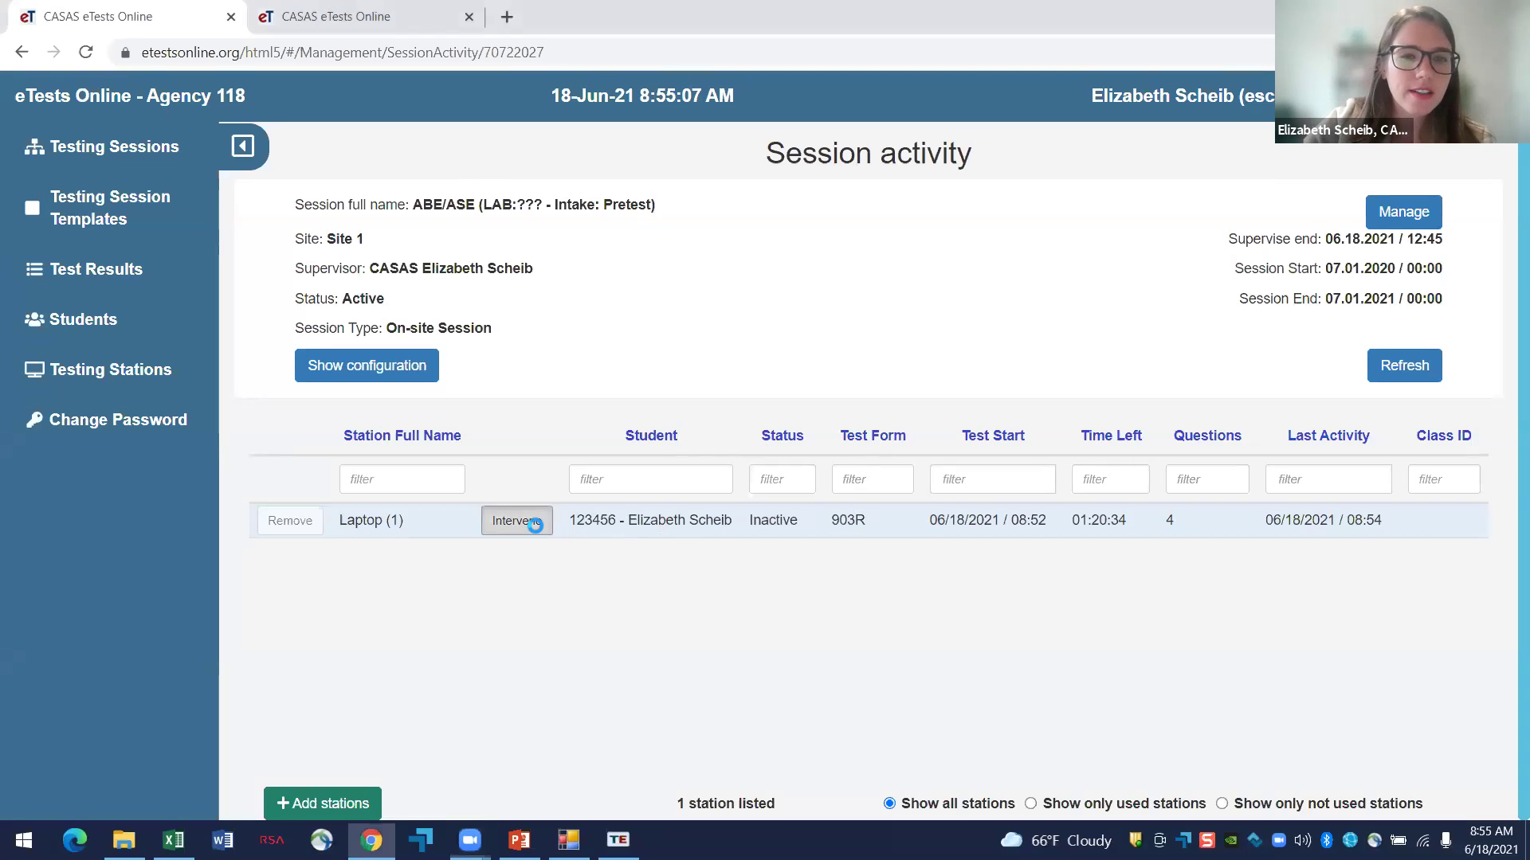
- Review the Score and Abort intervention options, close the dialog unused, and go to Testing Sessions
{"action": "left_click", "coordinate": [538, 530]}
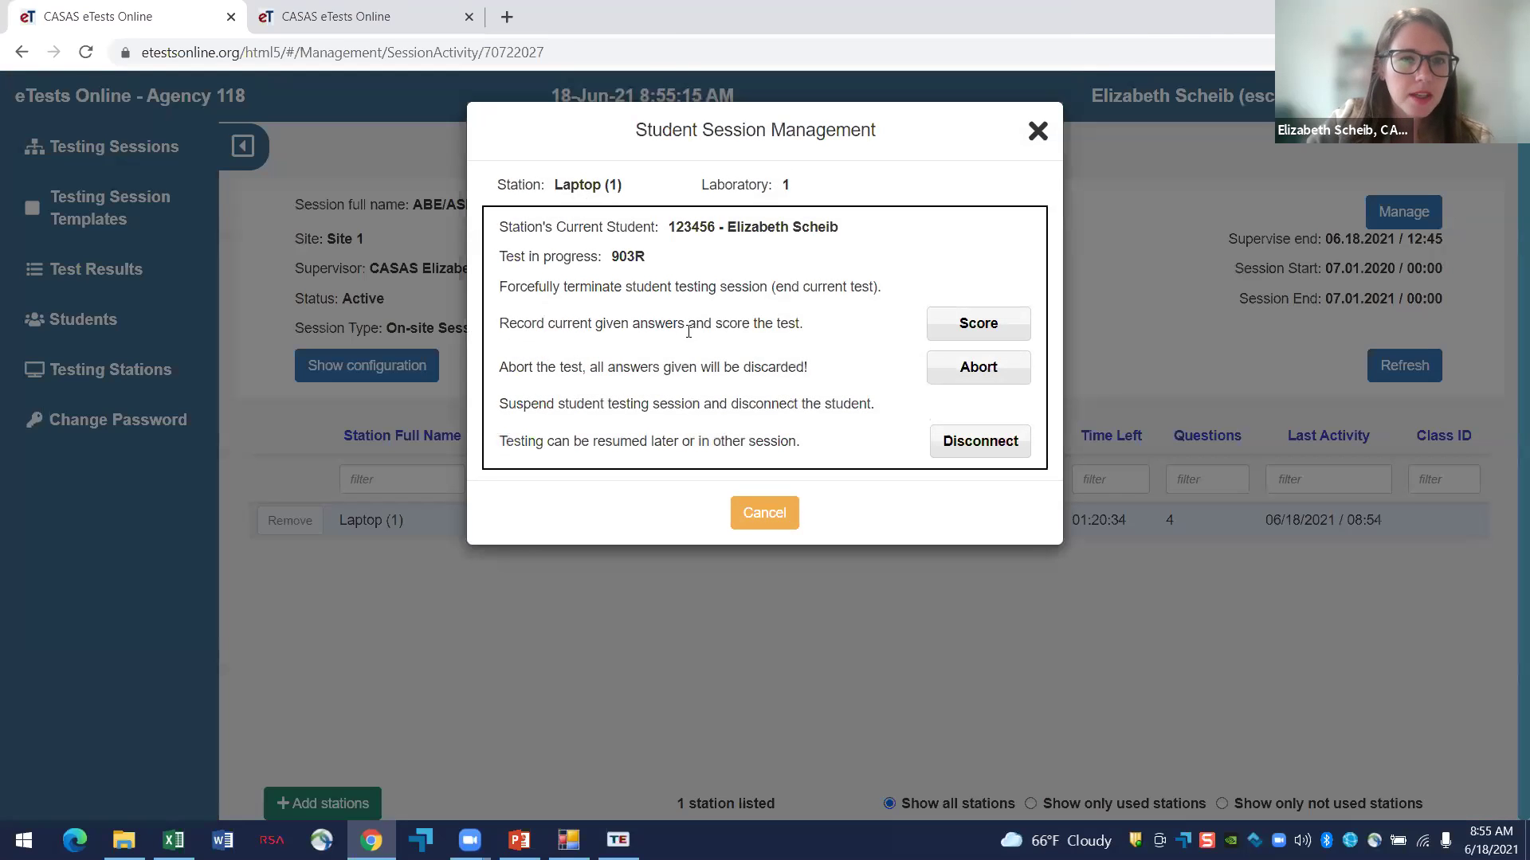
{"action": "left_click_drag", "start_coordinate": [518, 334], "coordinate": [818, 328]}
{"action": "left_click", "coordinate": [823, 328]}
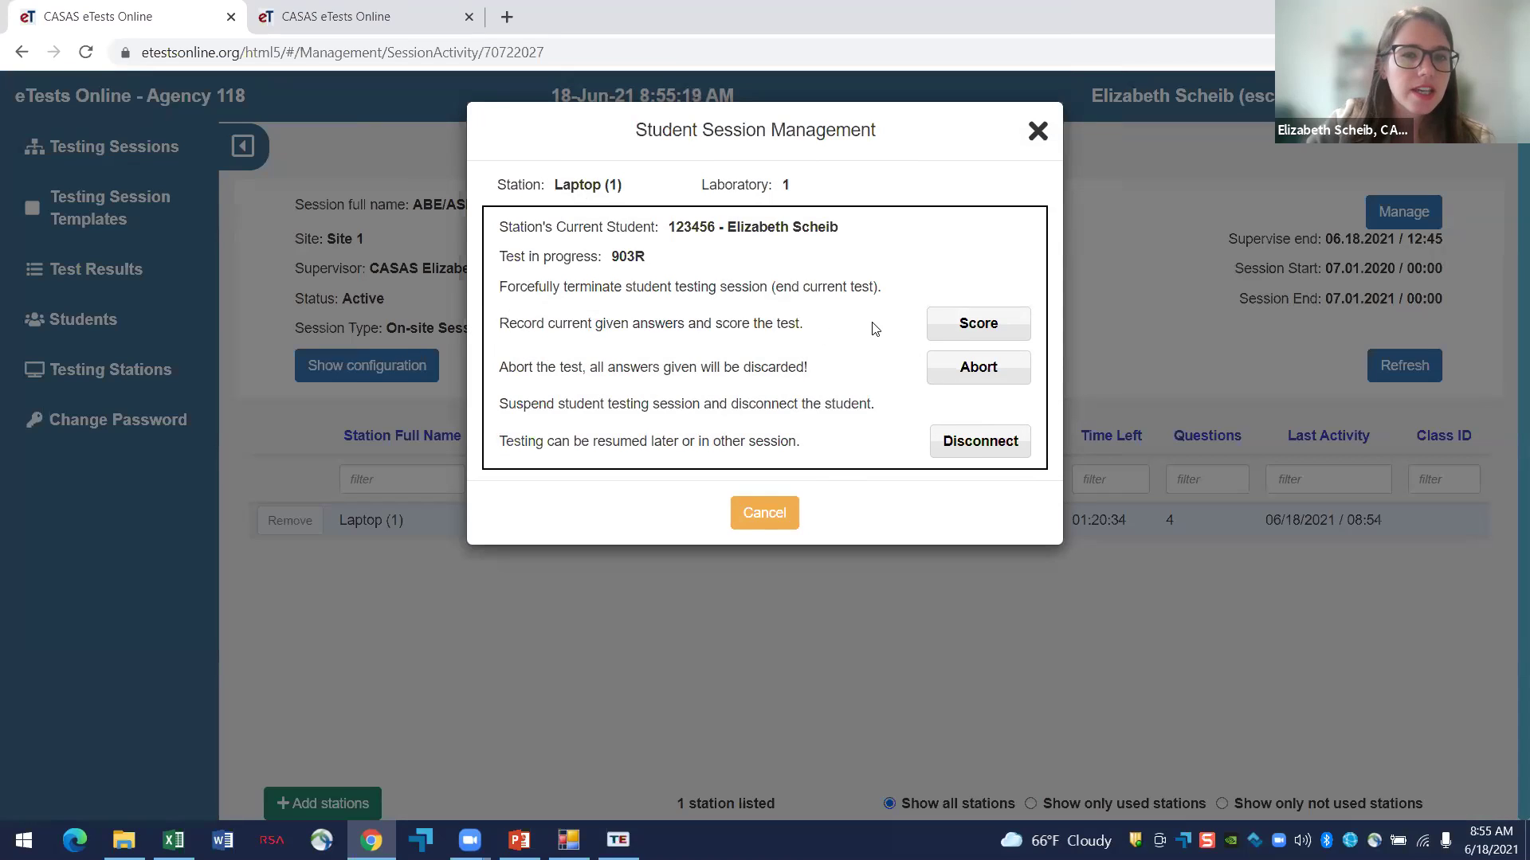
{"action": "left_click_drag", "start_coordinate": [496, 379], "coordinate": [612, 375]}
{"action": "left_click", "coordinate": [614, 374]}
{"action": "left_click", "coordinate": [1037, 132]}
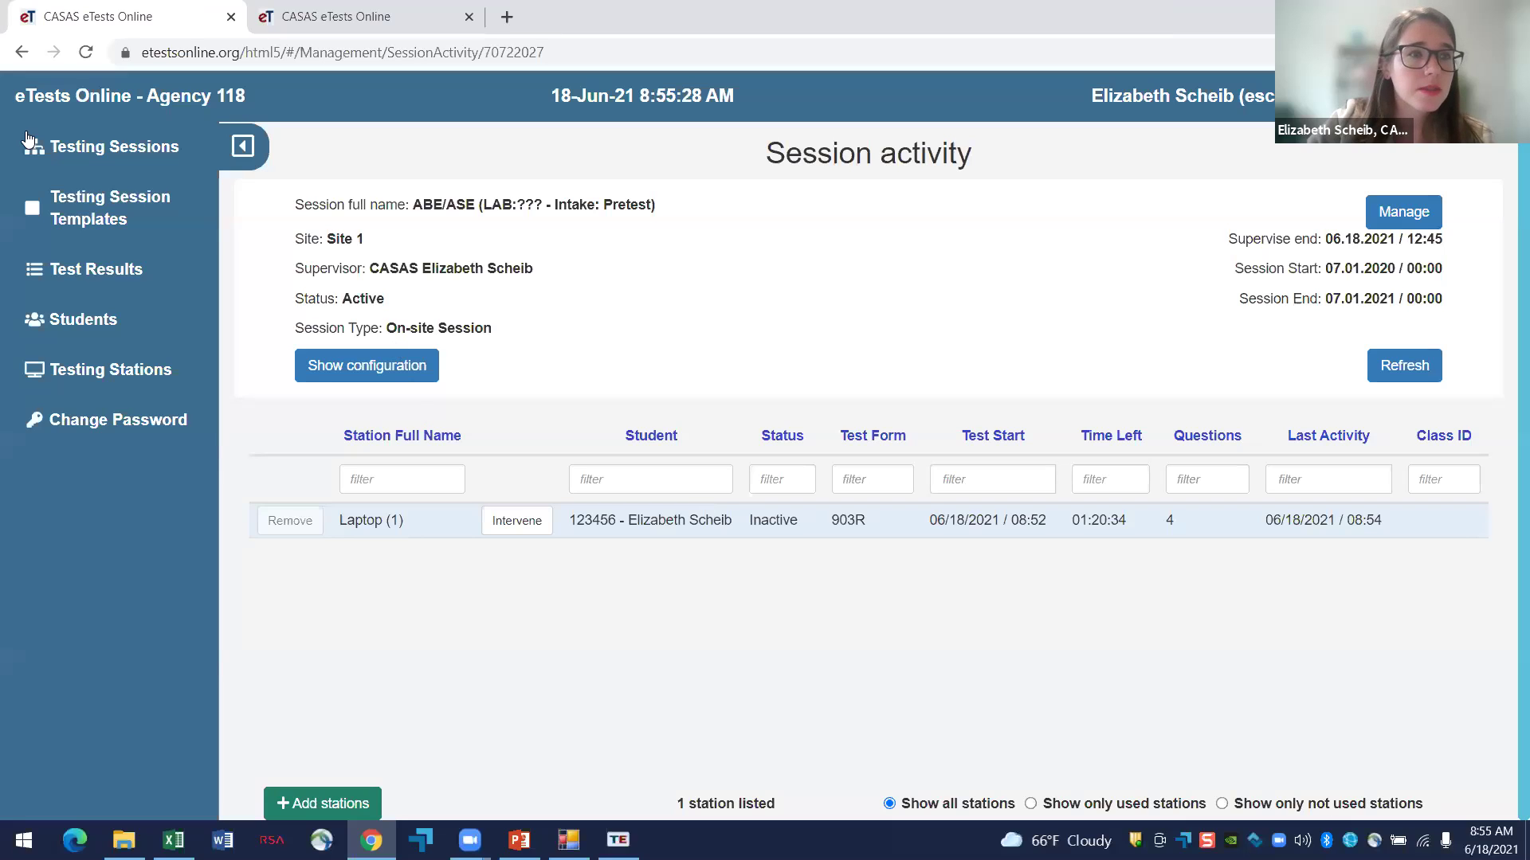
{"action": "left_click", "coordinate": [36, 163]}
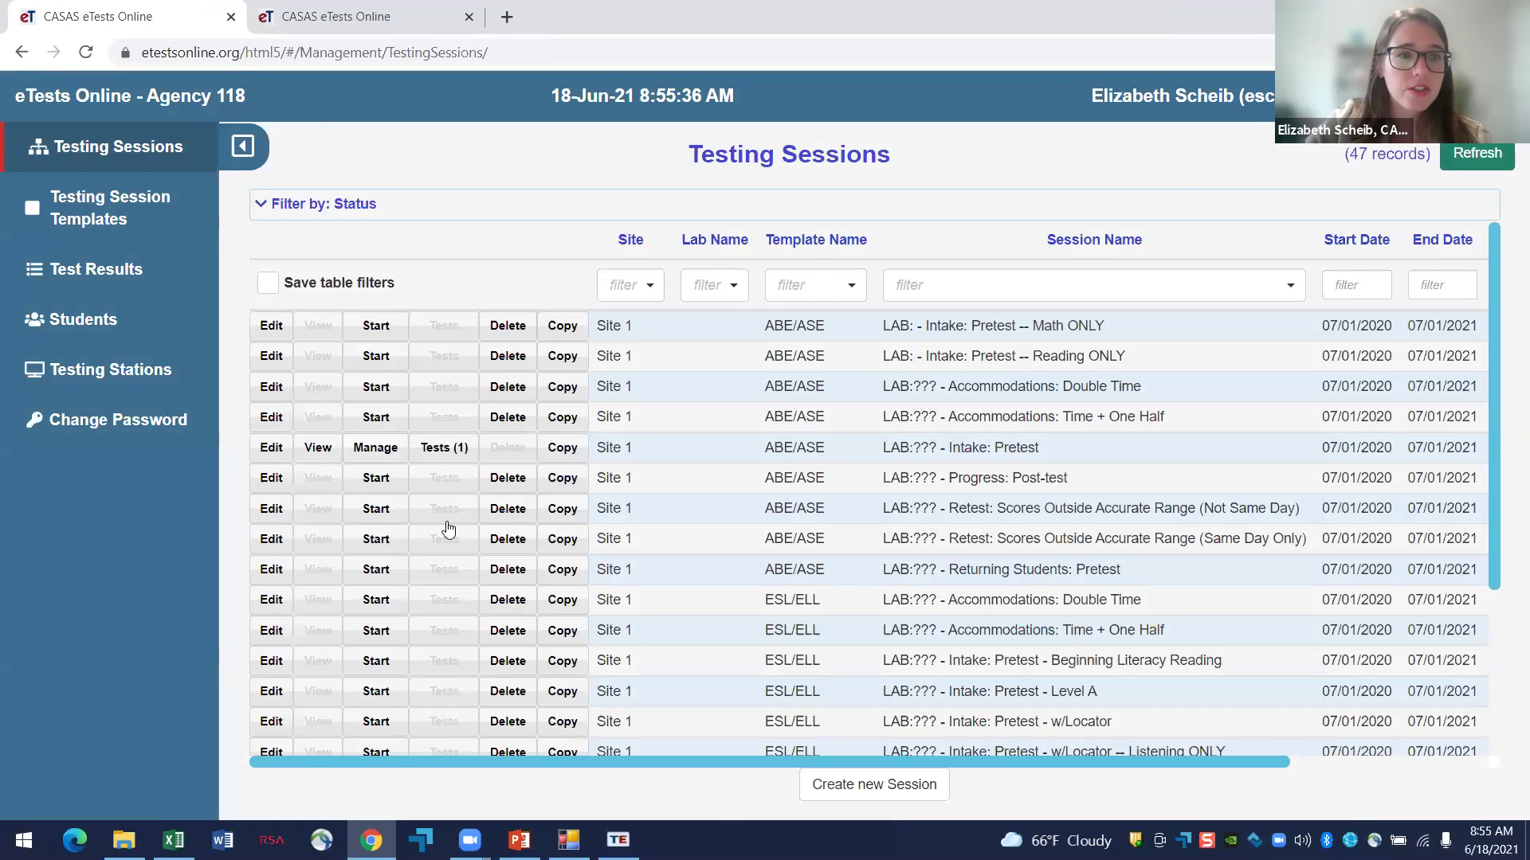
- Try stopping the Intake: Pretest session, dismiss the student-testing error, and reopen its activity page
{"action": "left_click", "coordinate": [727, 475]}
{"action": "left_click", "coordinate": [857, 447]}
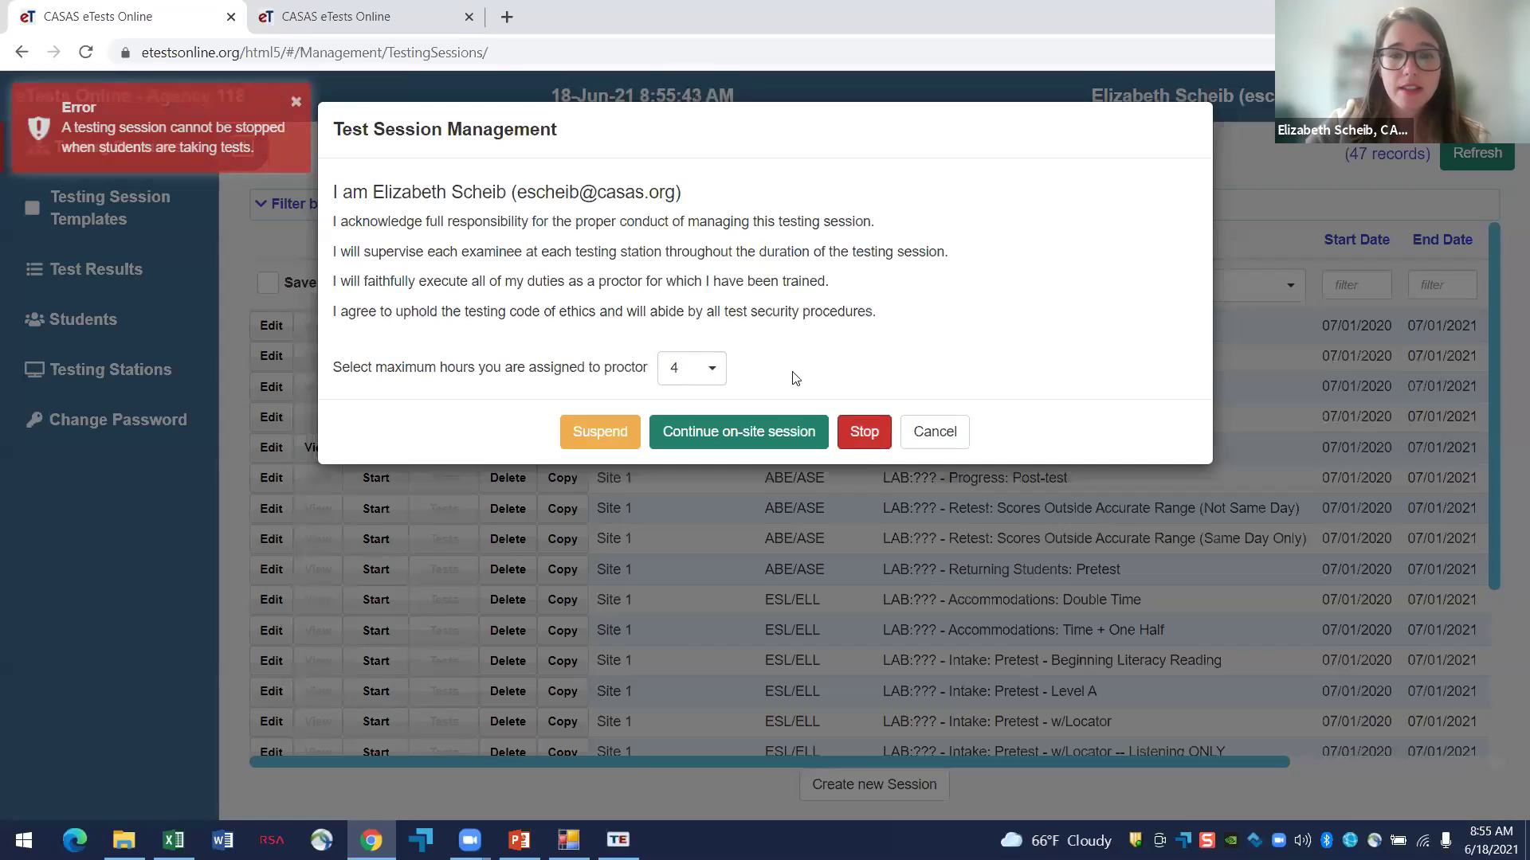
{"action": "left_click", "coordinate": [294, 103]}
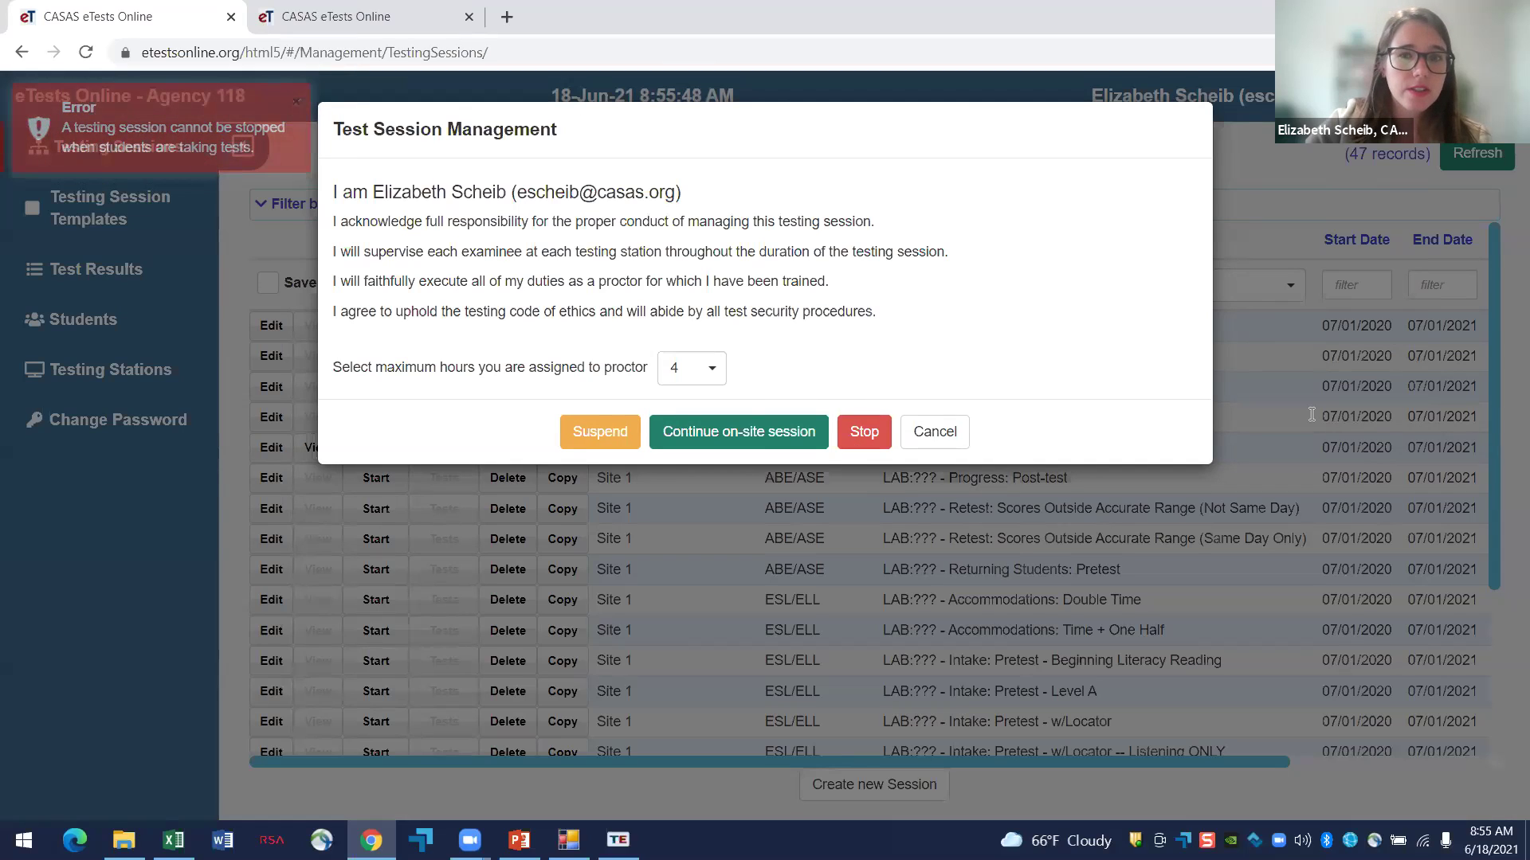
{"action": "left_click", "coordinate": [926, 430]}
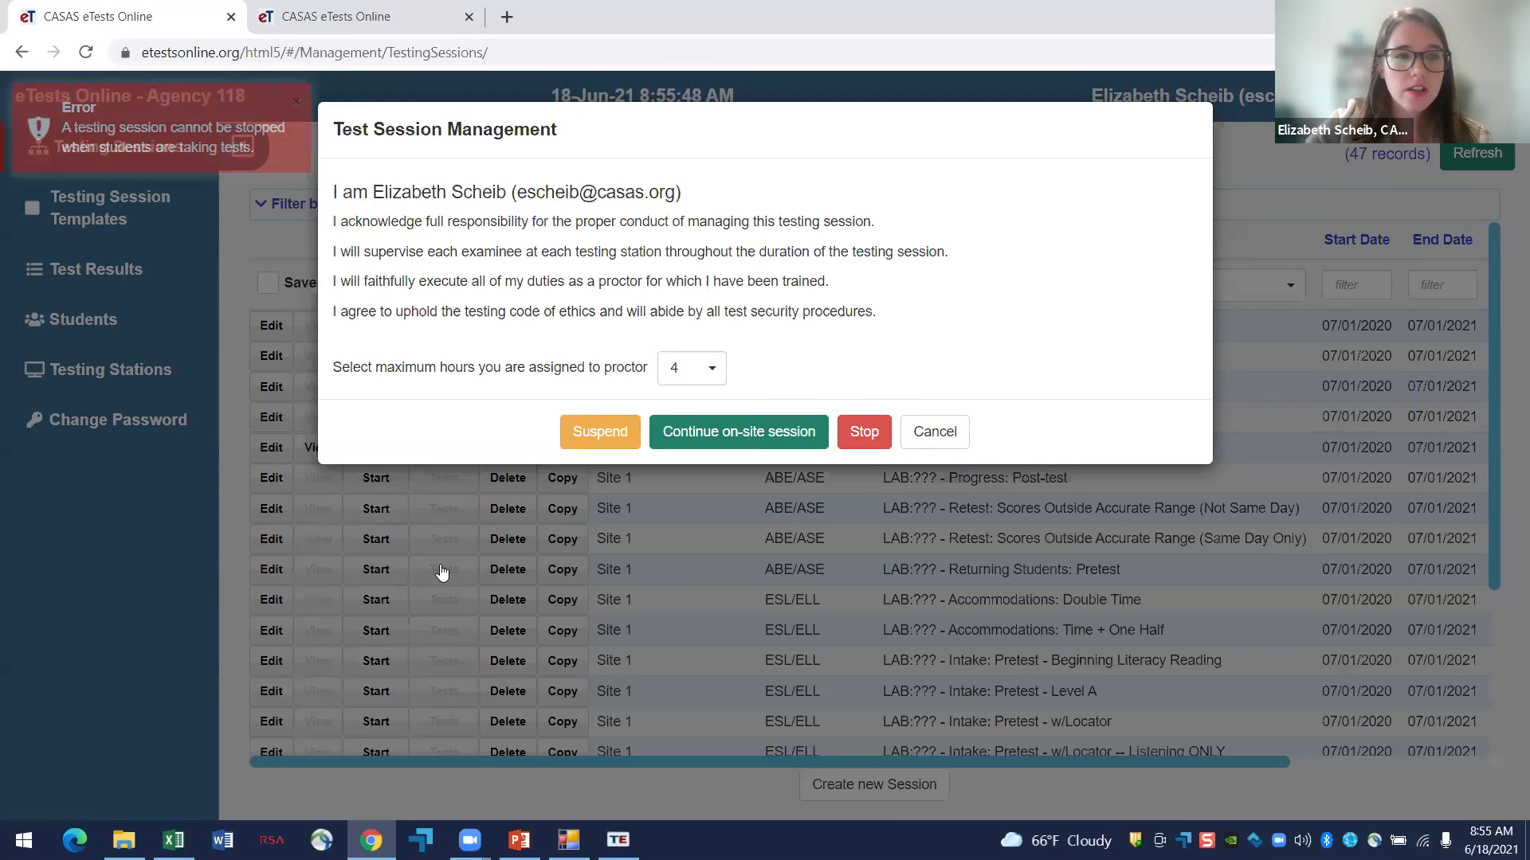
{"action": "left_click", "coordinate": [375, 448]}
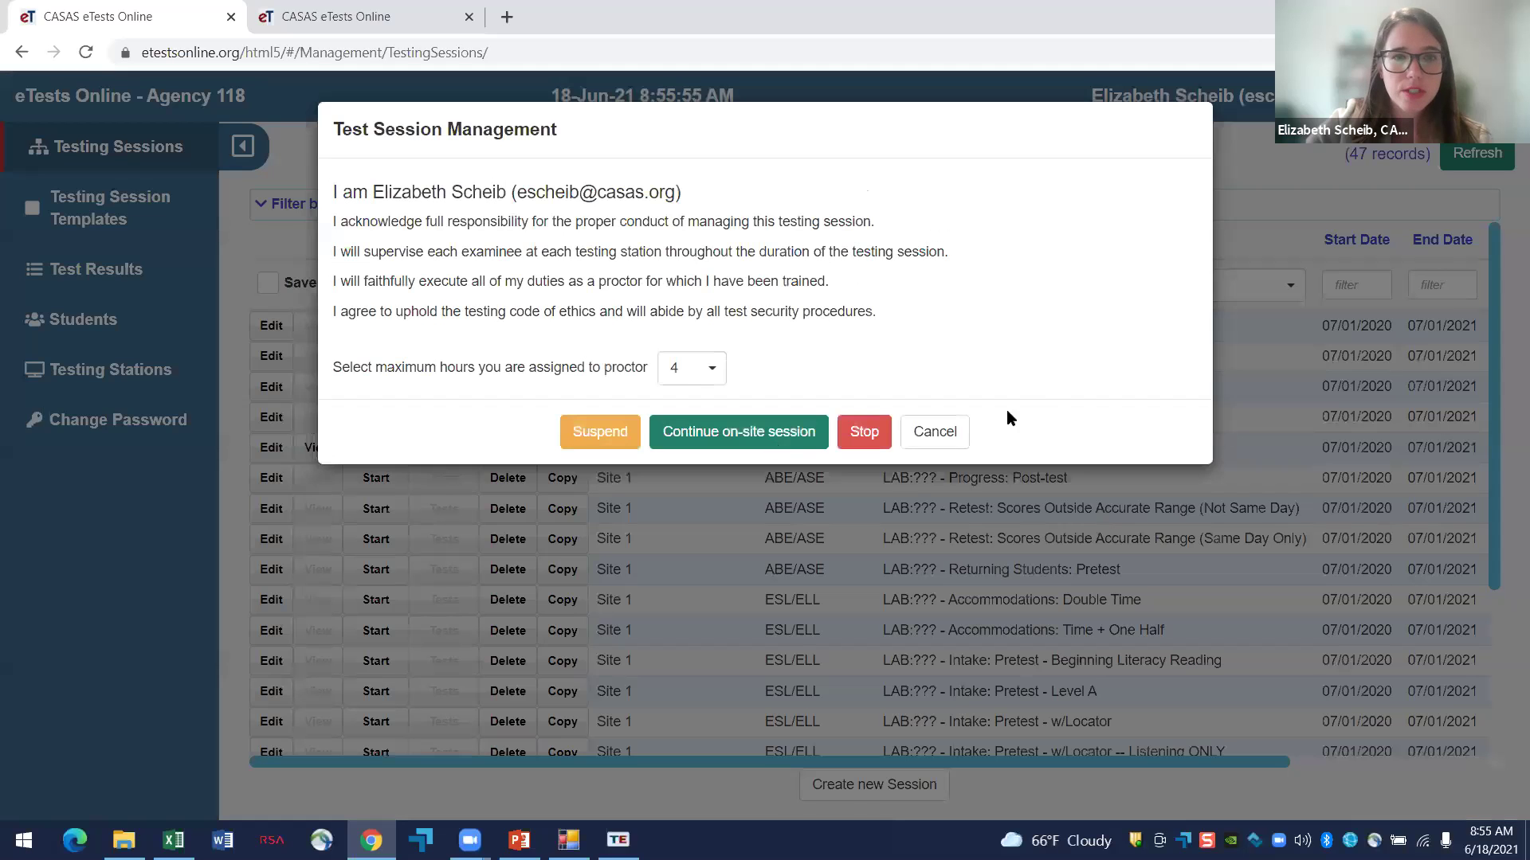
{"action": "left_click", "coordinate": [930, 435]}
{"action": "left_click", "coordinate": [318, 444]}
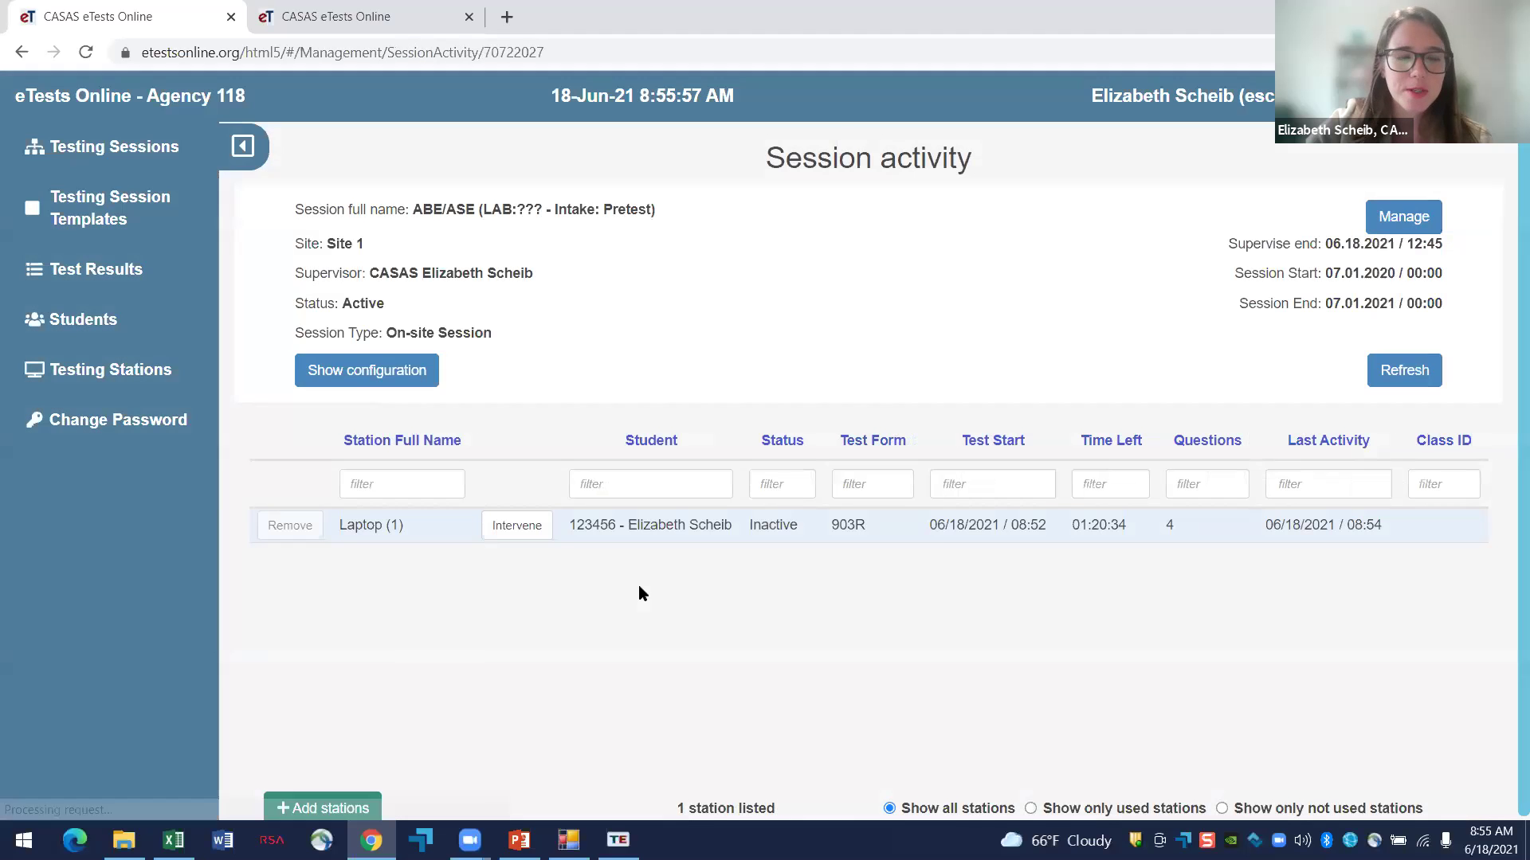
- Intervene on Laptop (1), choose Score, and confirm terminating the 903R test
{"action": "left_click", "coordinate": [533, 524]}
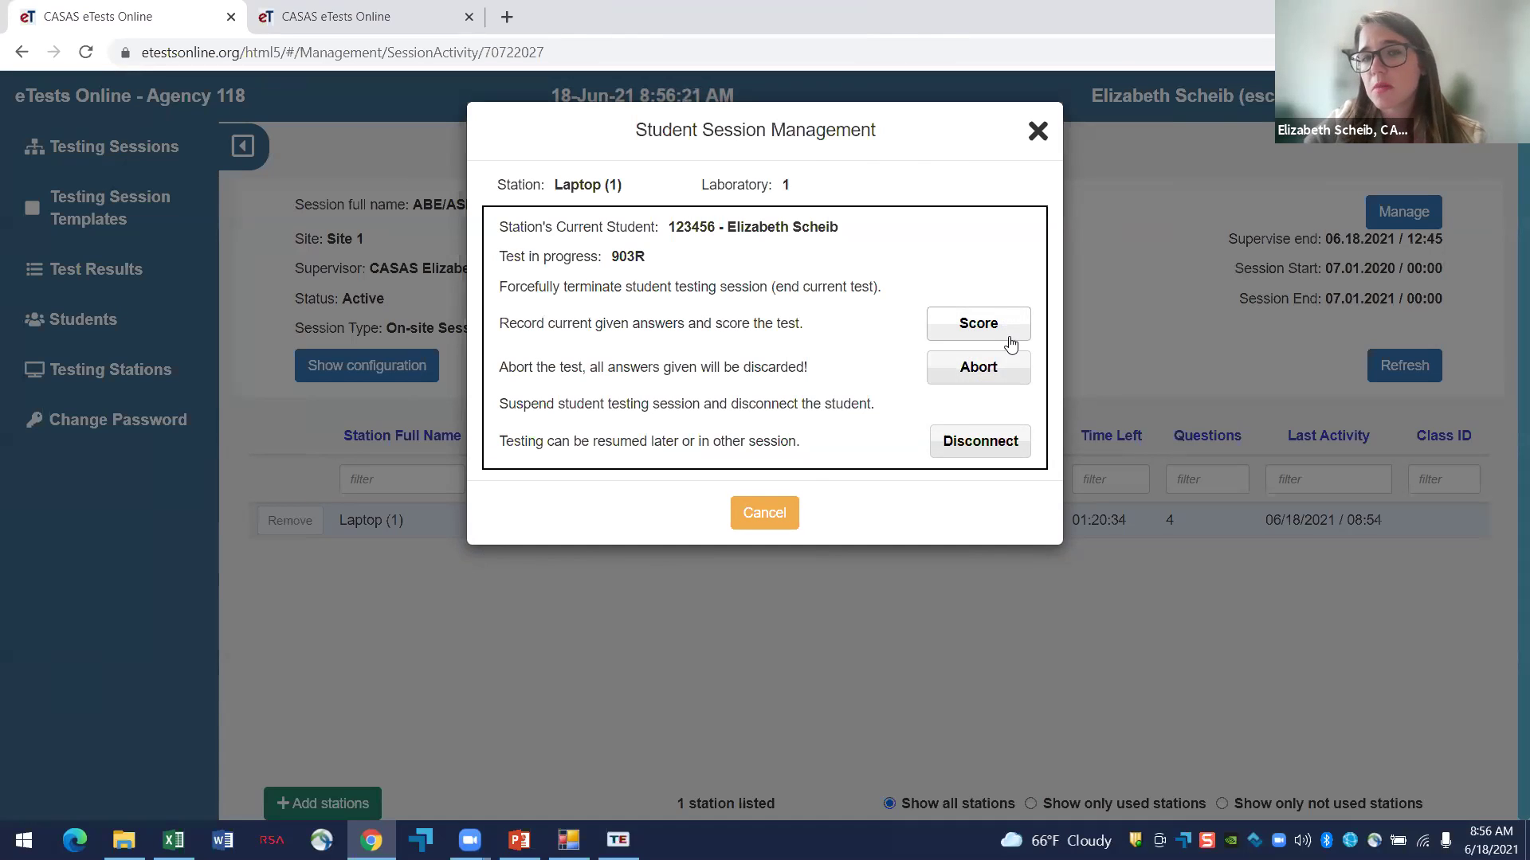
{"action": "left_click", "coordinate": [978, 323]}
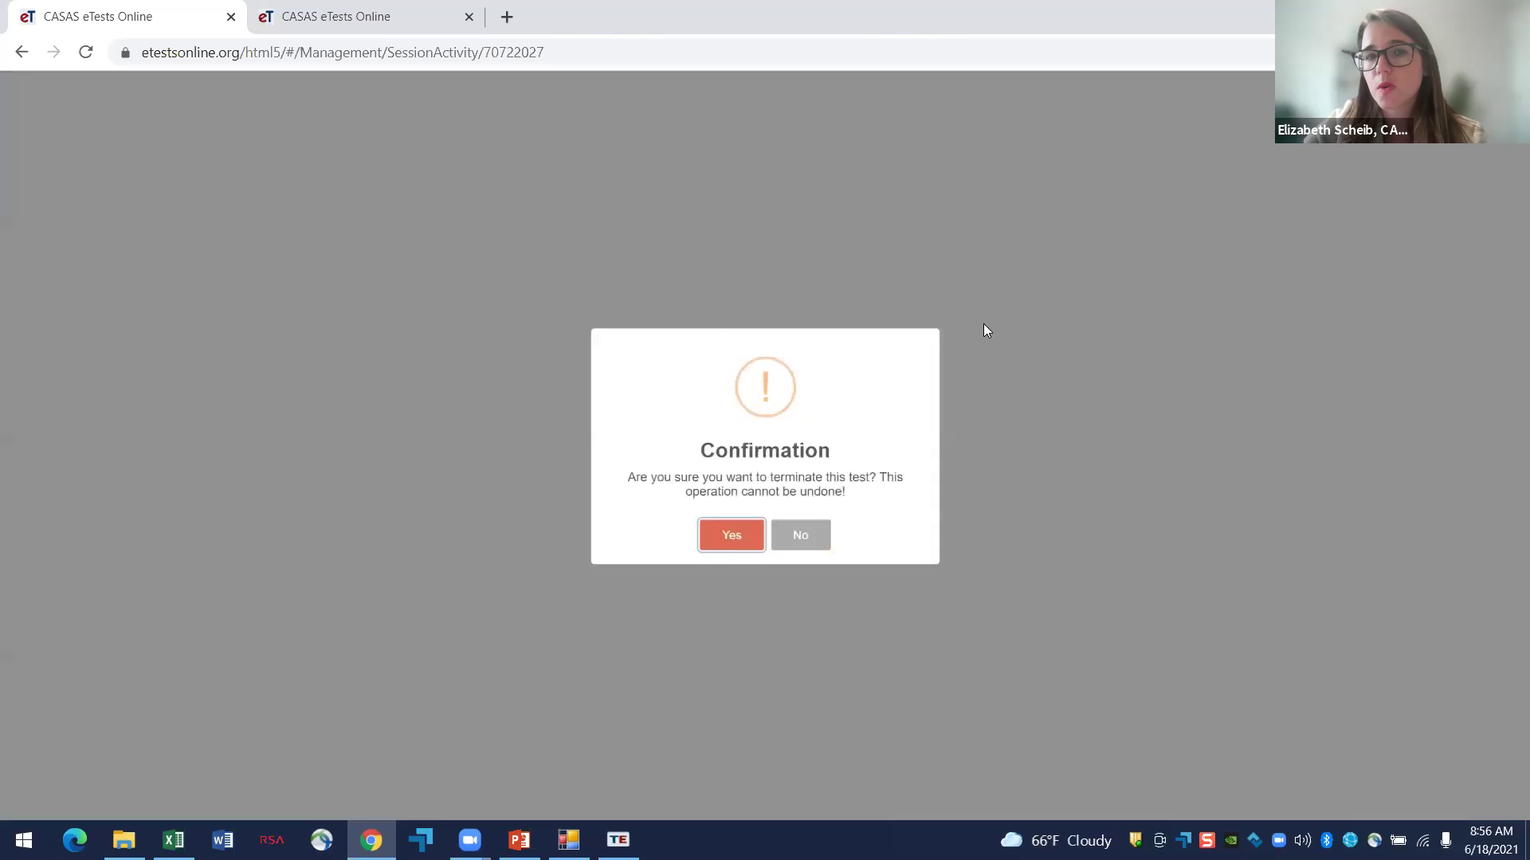
{"action": "left_click", "coordinate": [692, 570]}
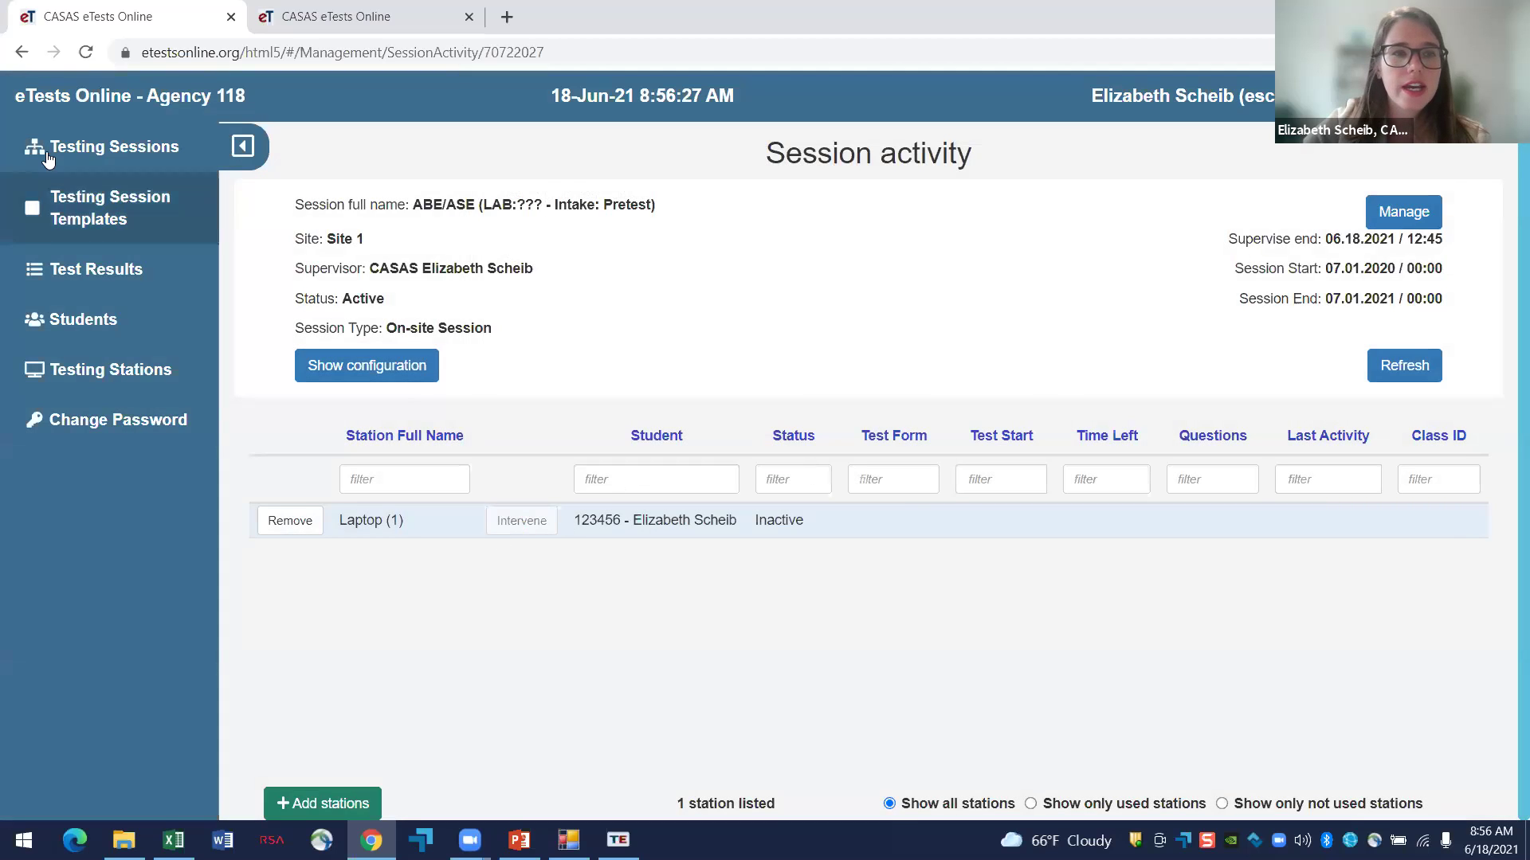
- Stop the ABE/ASE Intake: Pretest session from the Testing Sessions list
{"action": "left_click", "coordinate": [82, 146]}
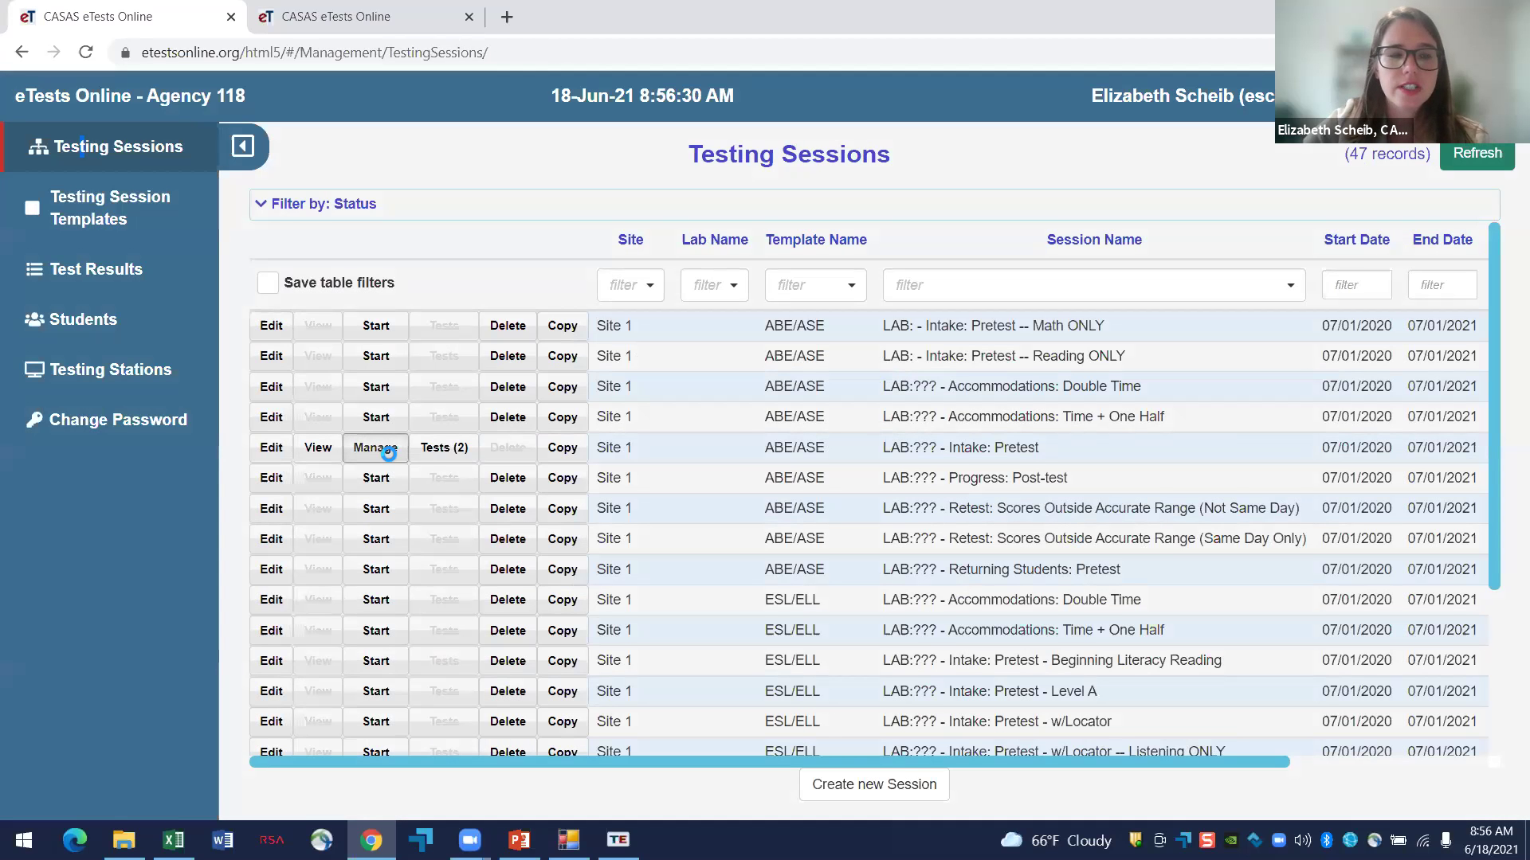
{"action": "left_click", "coordinate": [375, 448]}
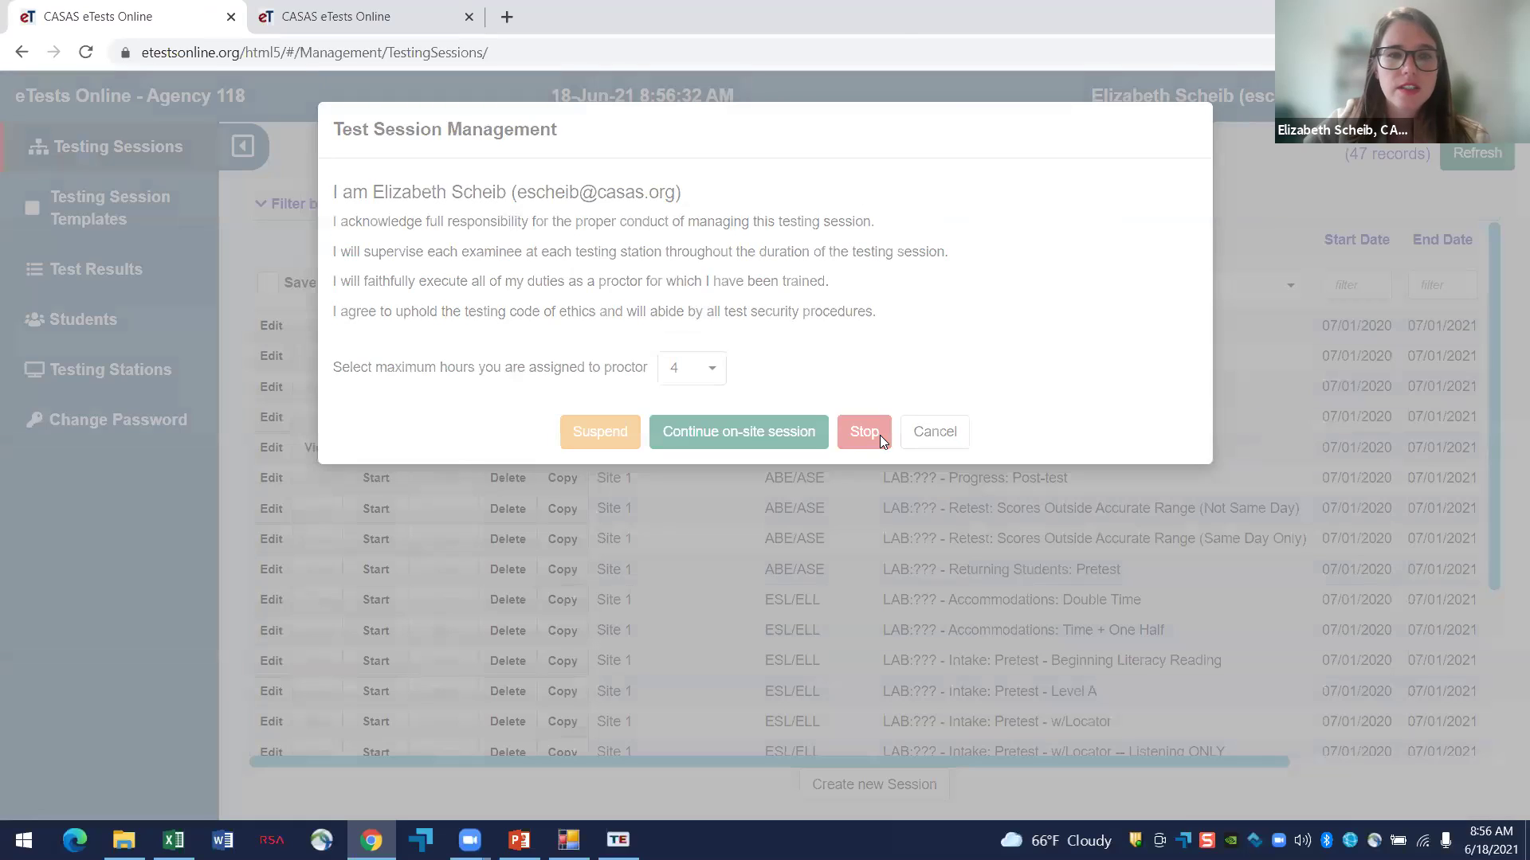
{"action": "left_click", "coordinate": [879, 435]}
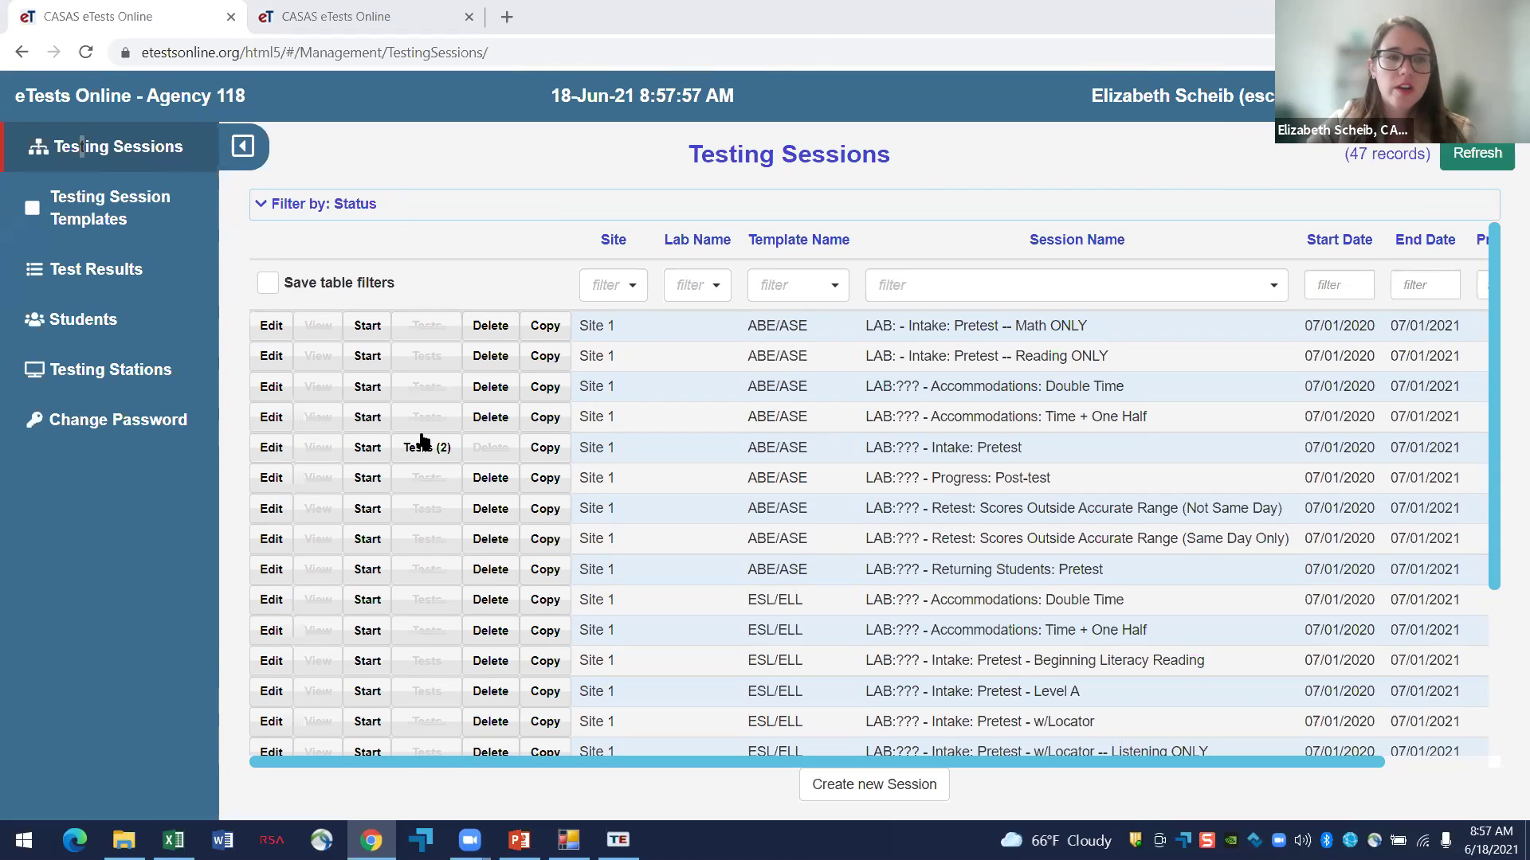
- Check the student's Take a test page, then return to slide 16 of the presentation
{"action": "left_click", "coordinate": [343, 16]}
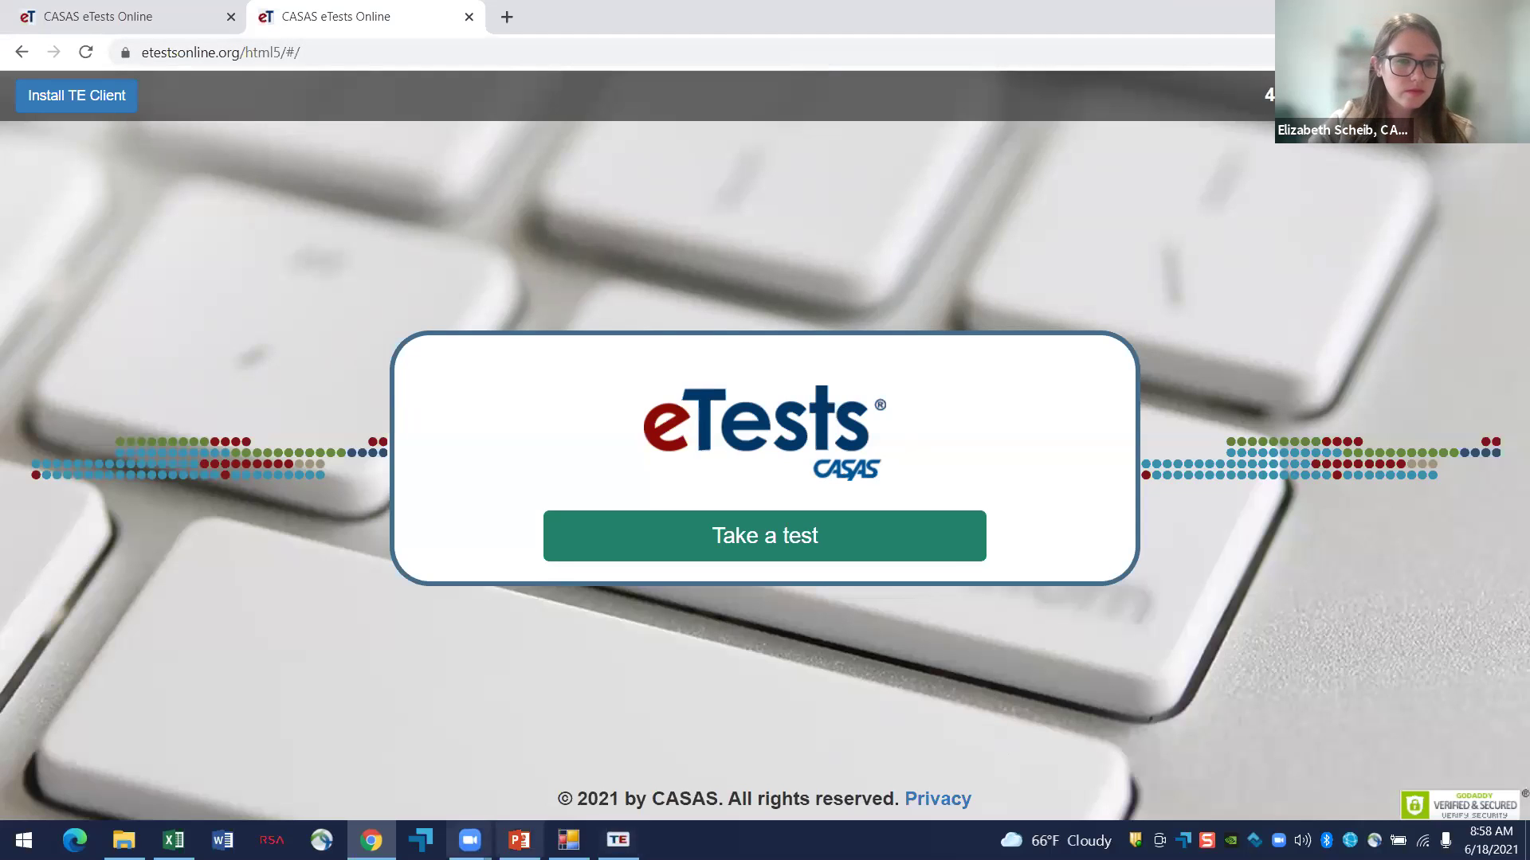
{"action": "left_click", "coordinate": [519, 839]}
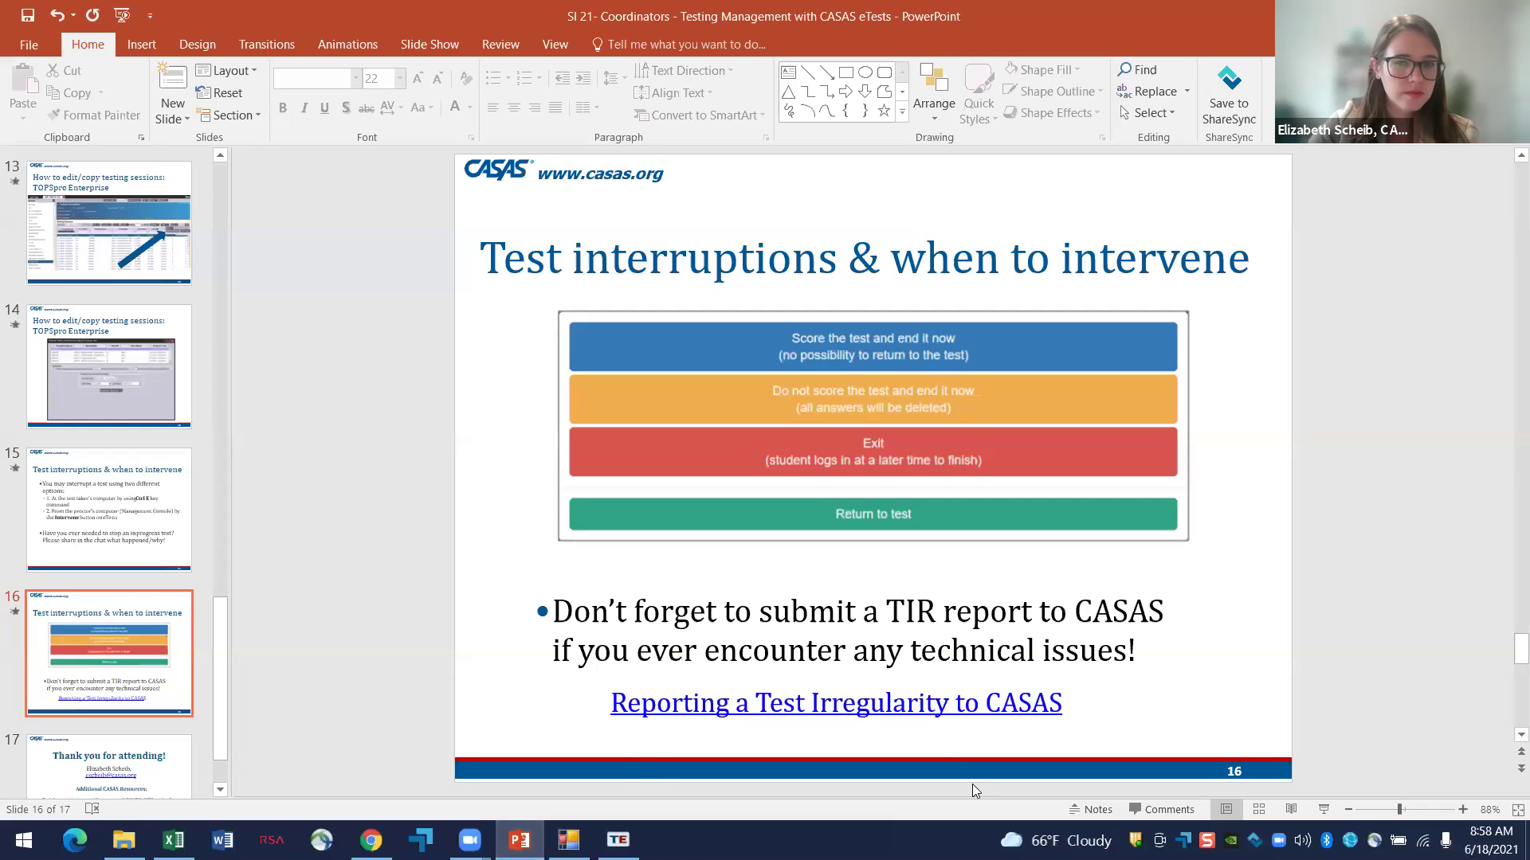